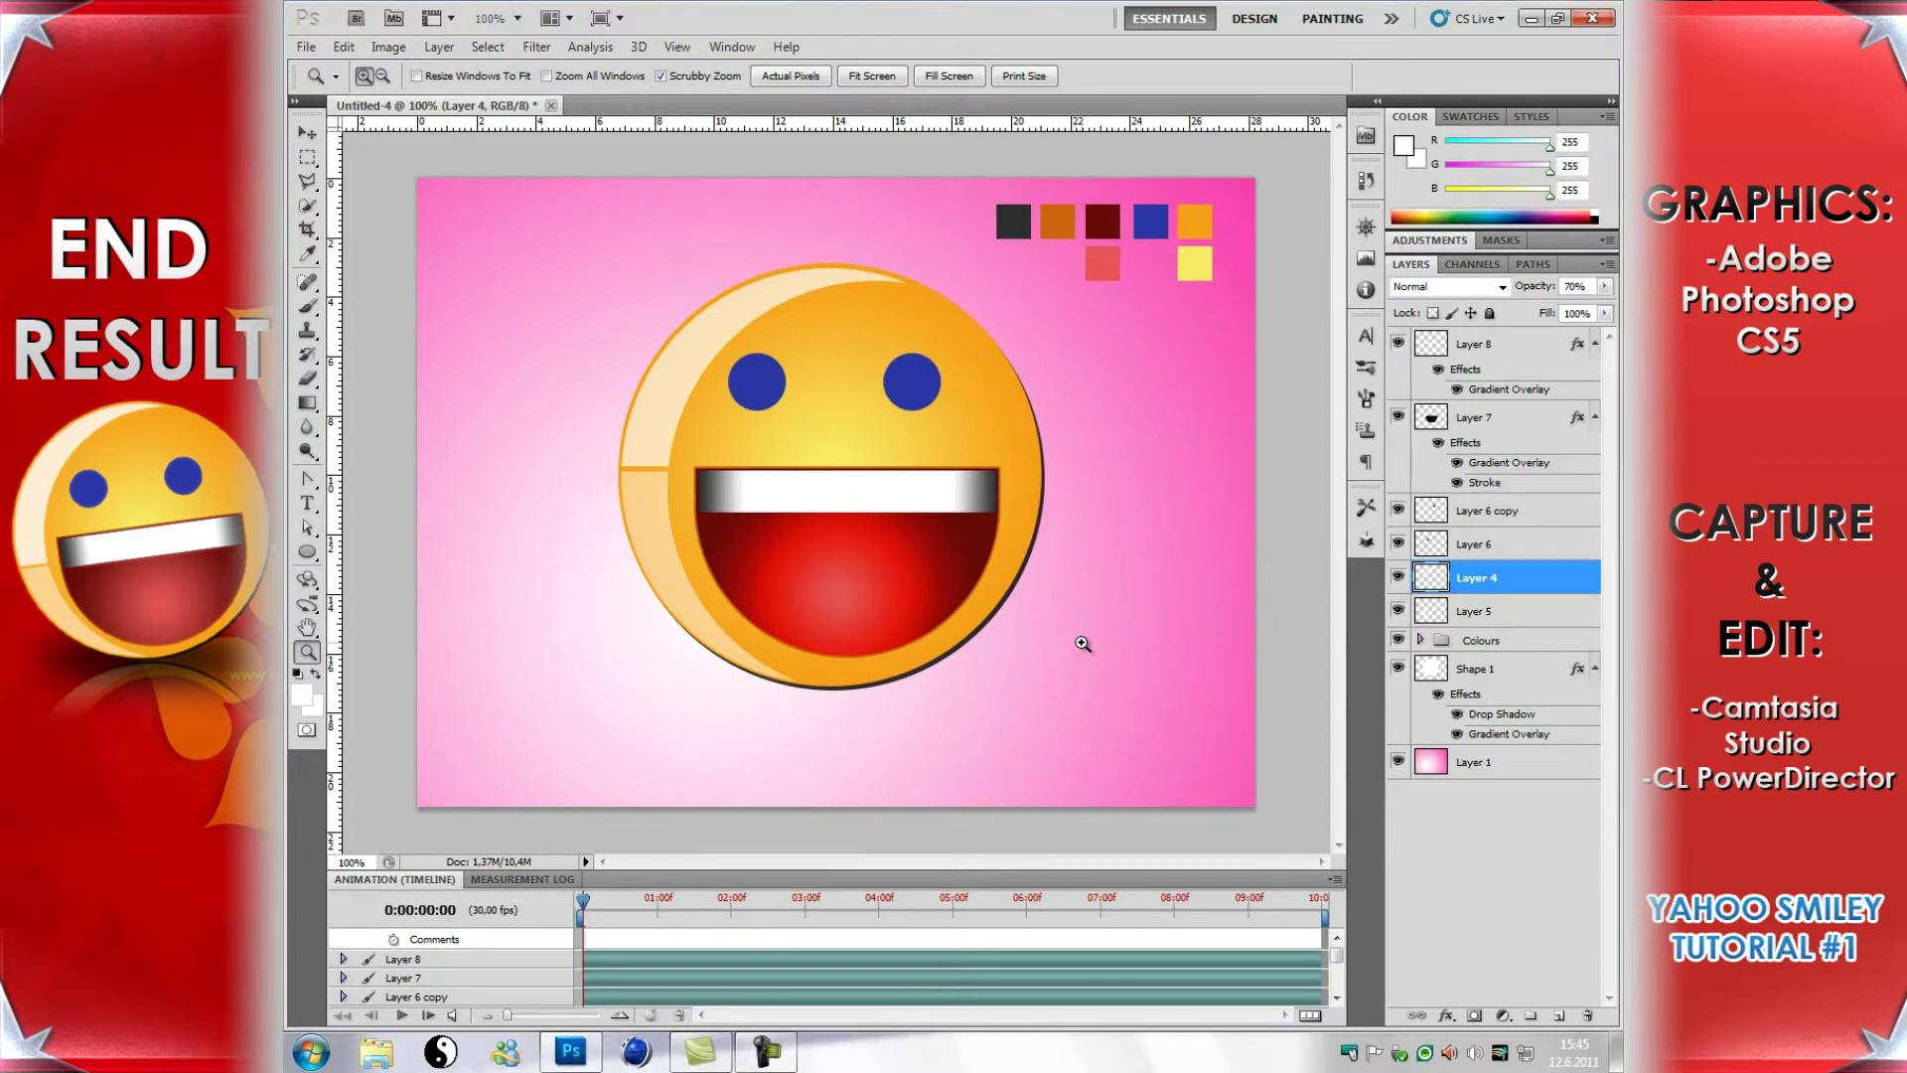
Step: Create a new 800 × 600 px, 72 ppi document with a white background
{"action": "left_click", "coordinate": [306, 46]}
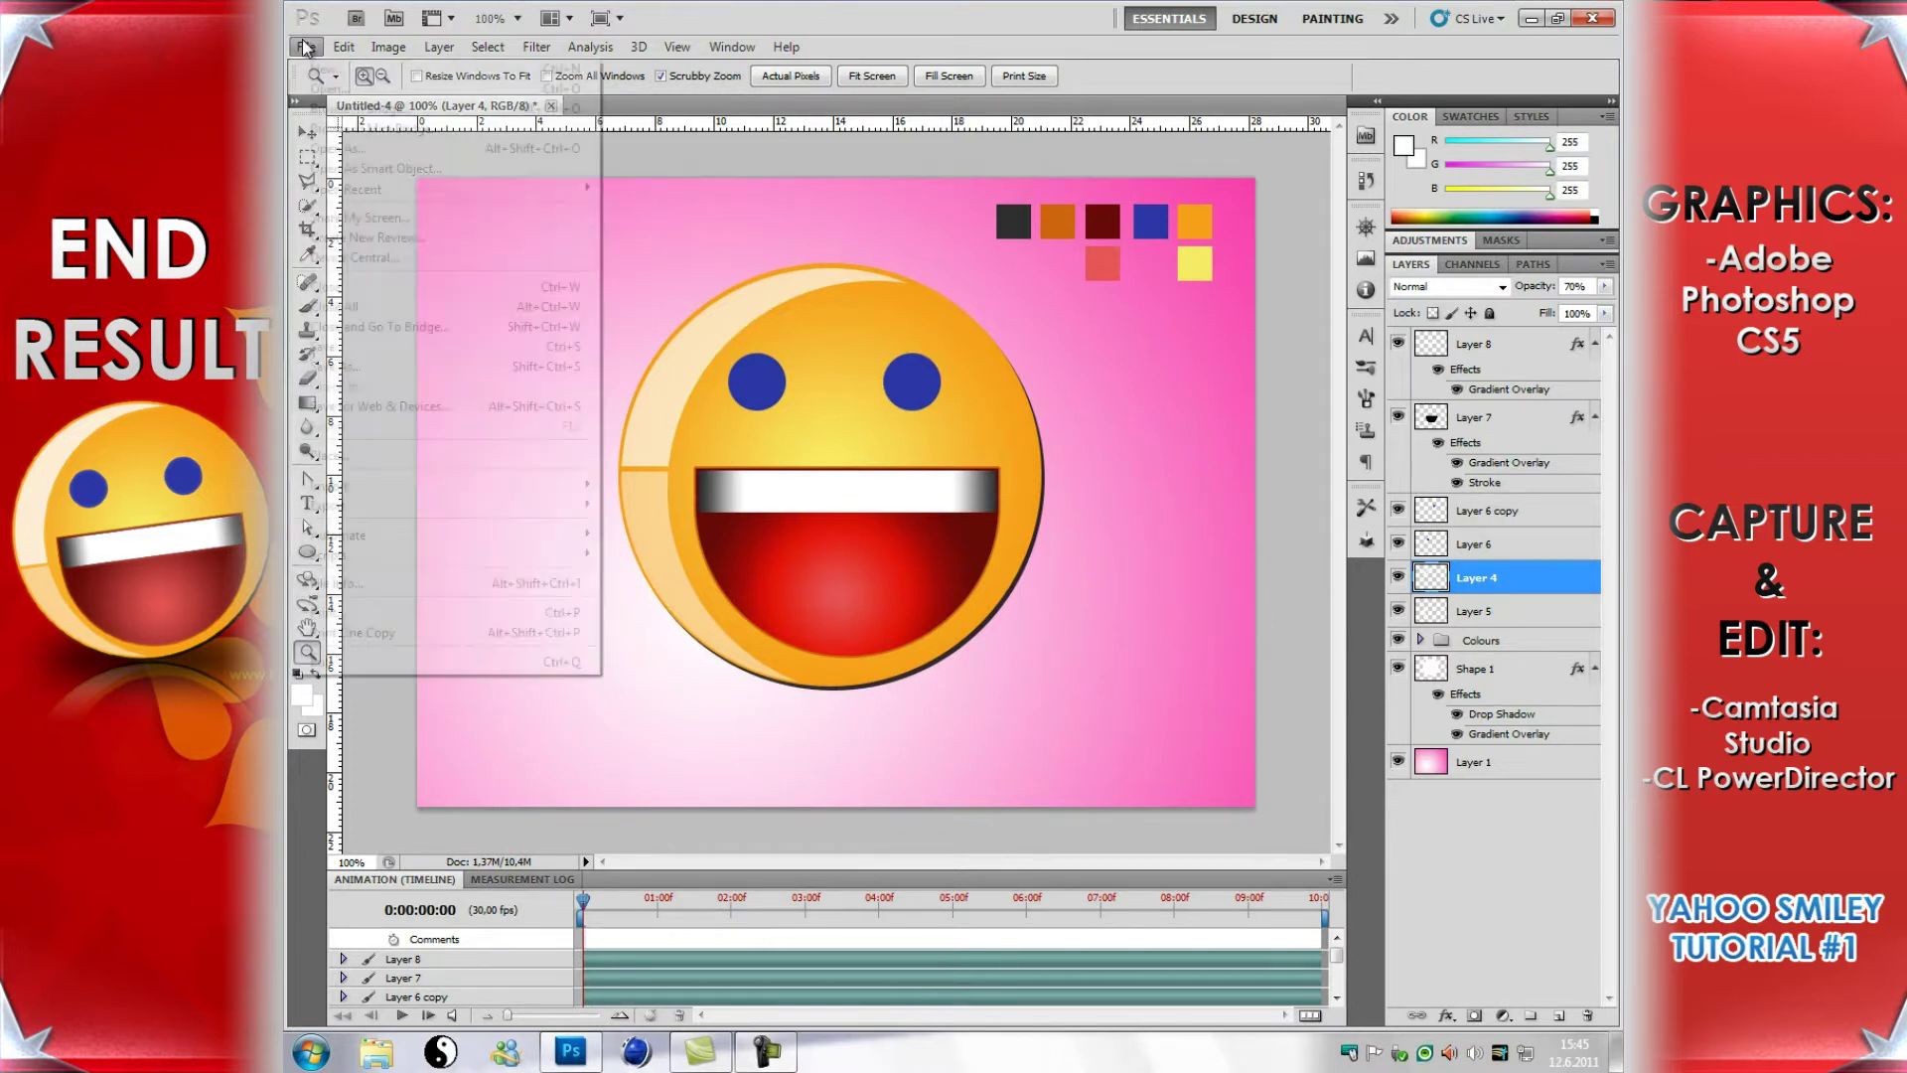
{"action": "left_click", "coordinate": [302, 68]}
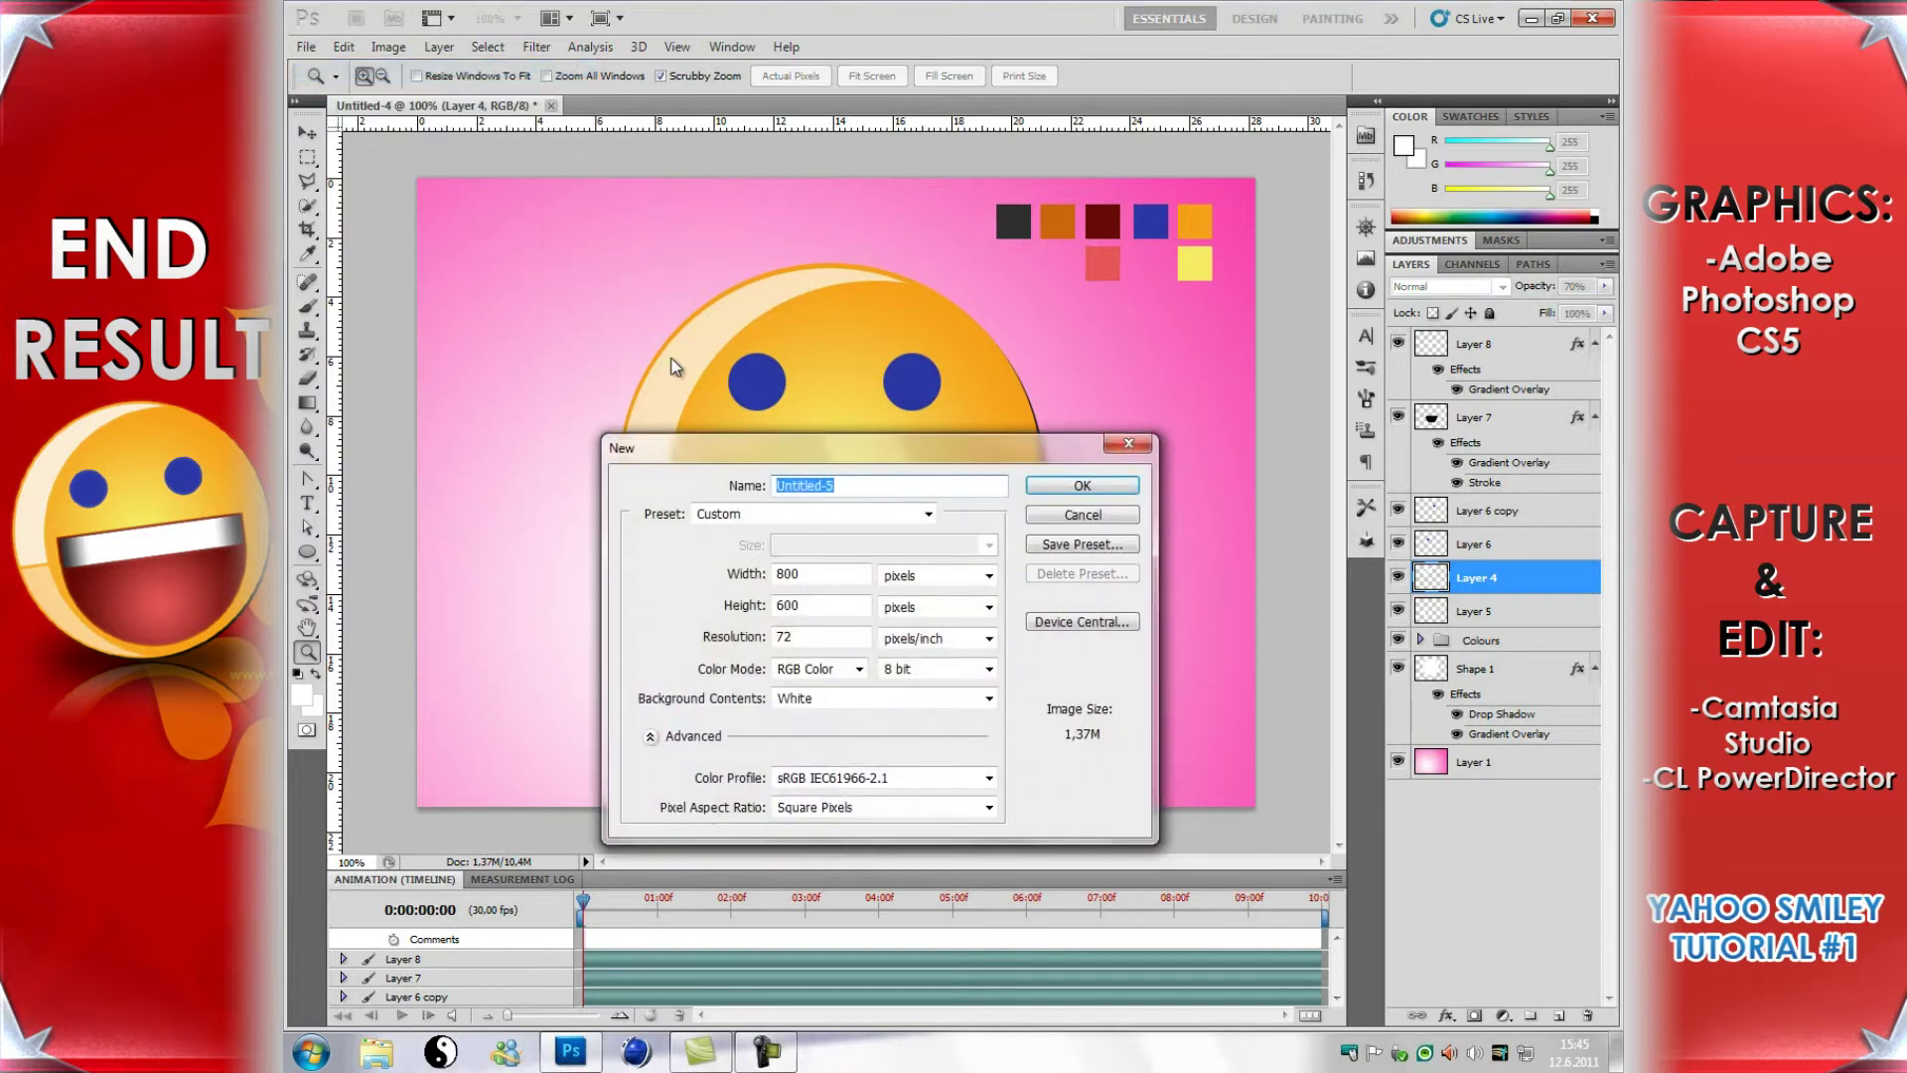
{"action": "left_click_drag", "start_coordinate": [785, 449], "coordinate": [620, 317]}
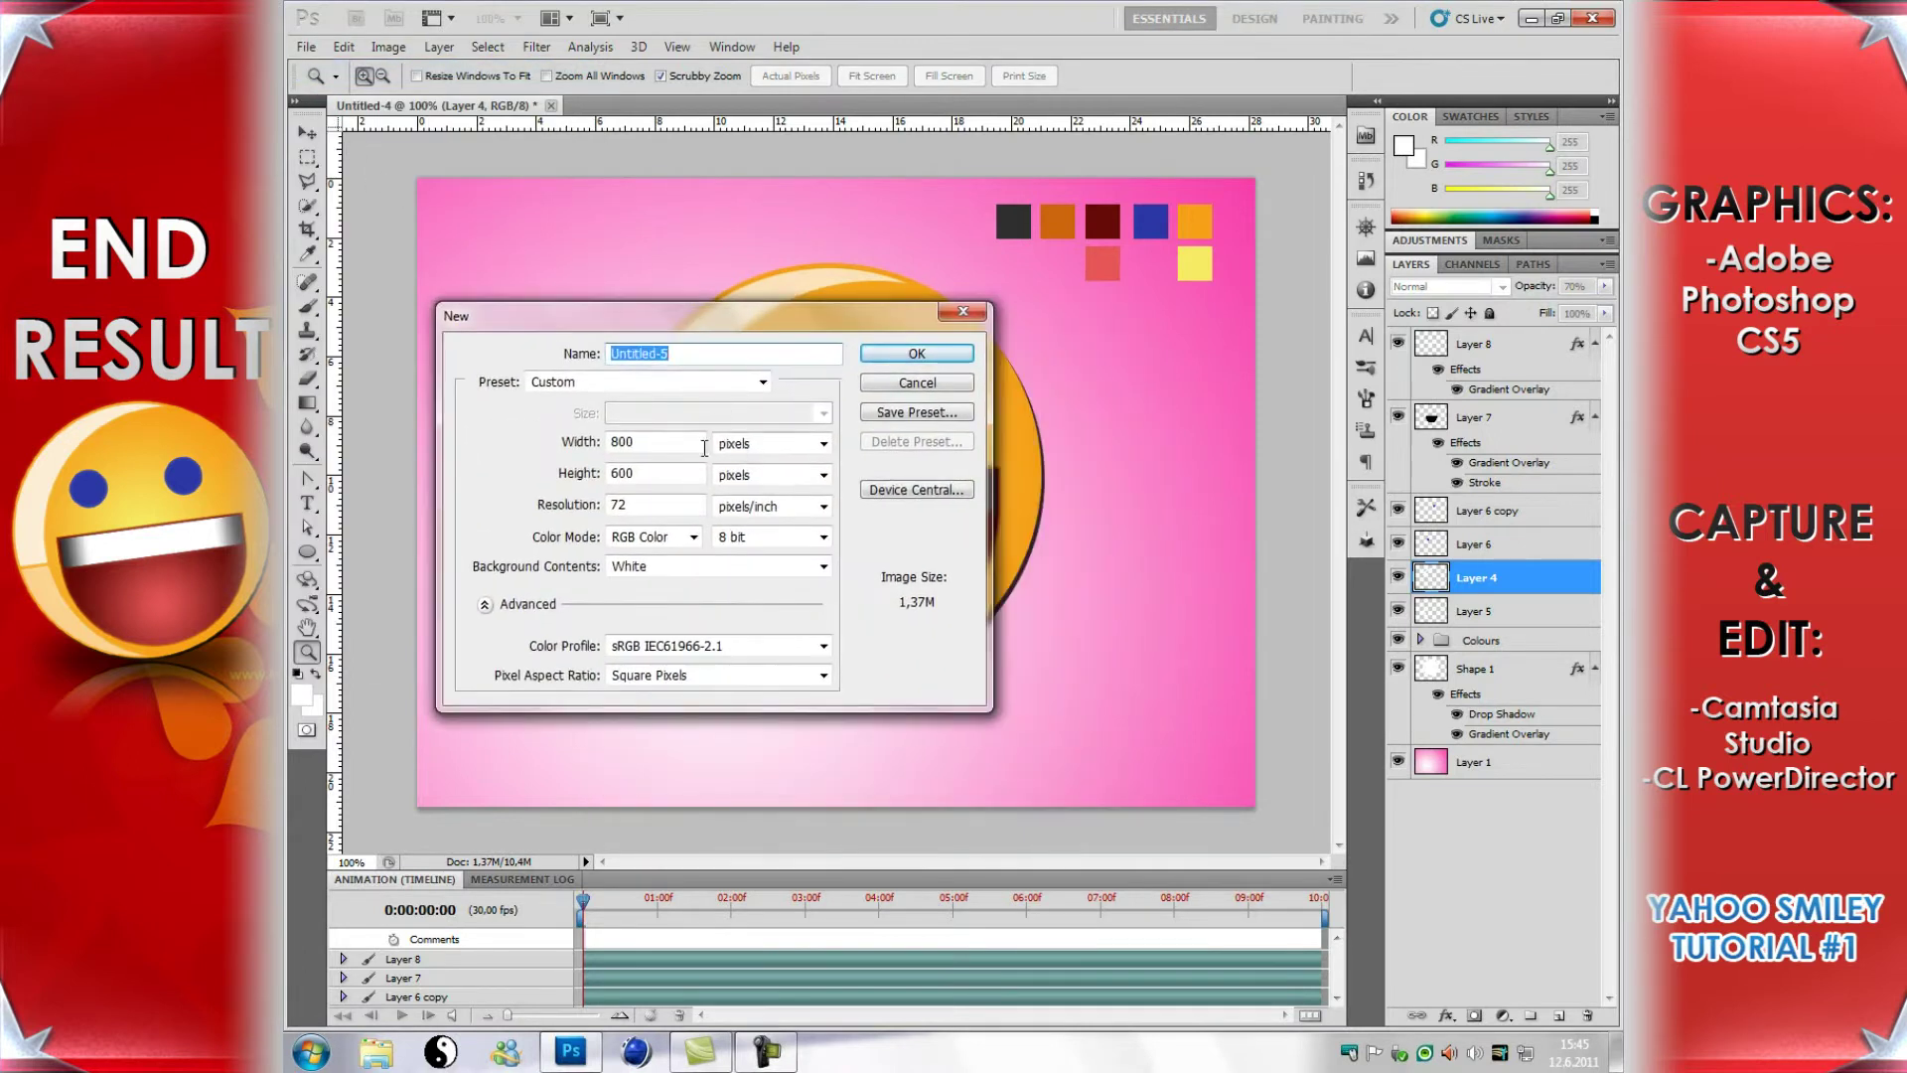
{"action": "double_click", "coordinate": [644, 446]}
{"action": "key", "text": "Tab"}
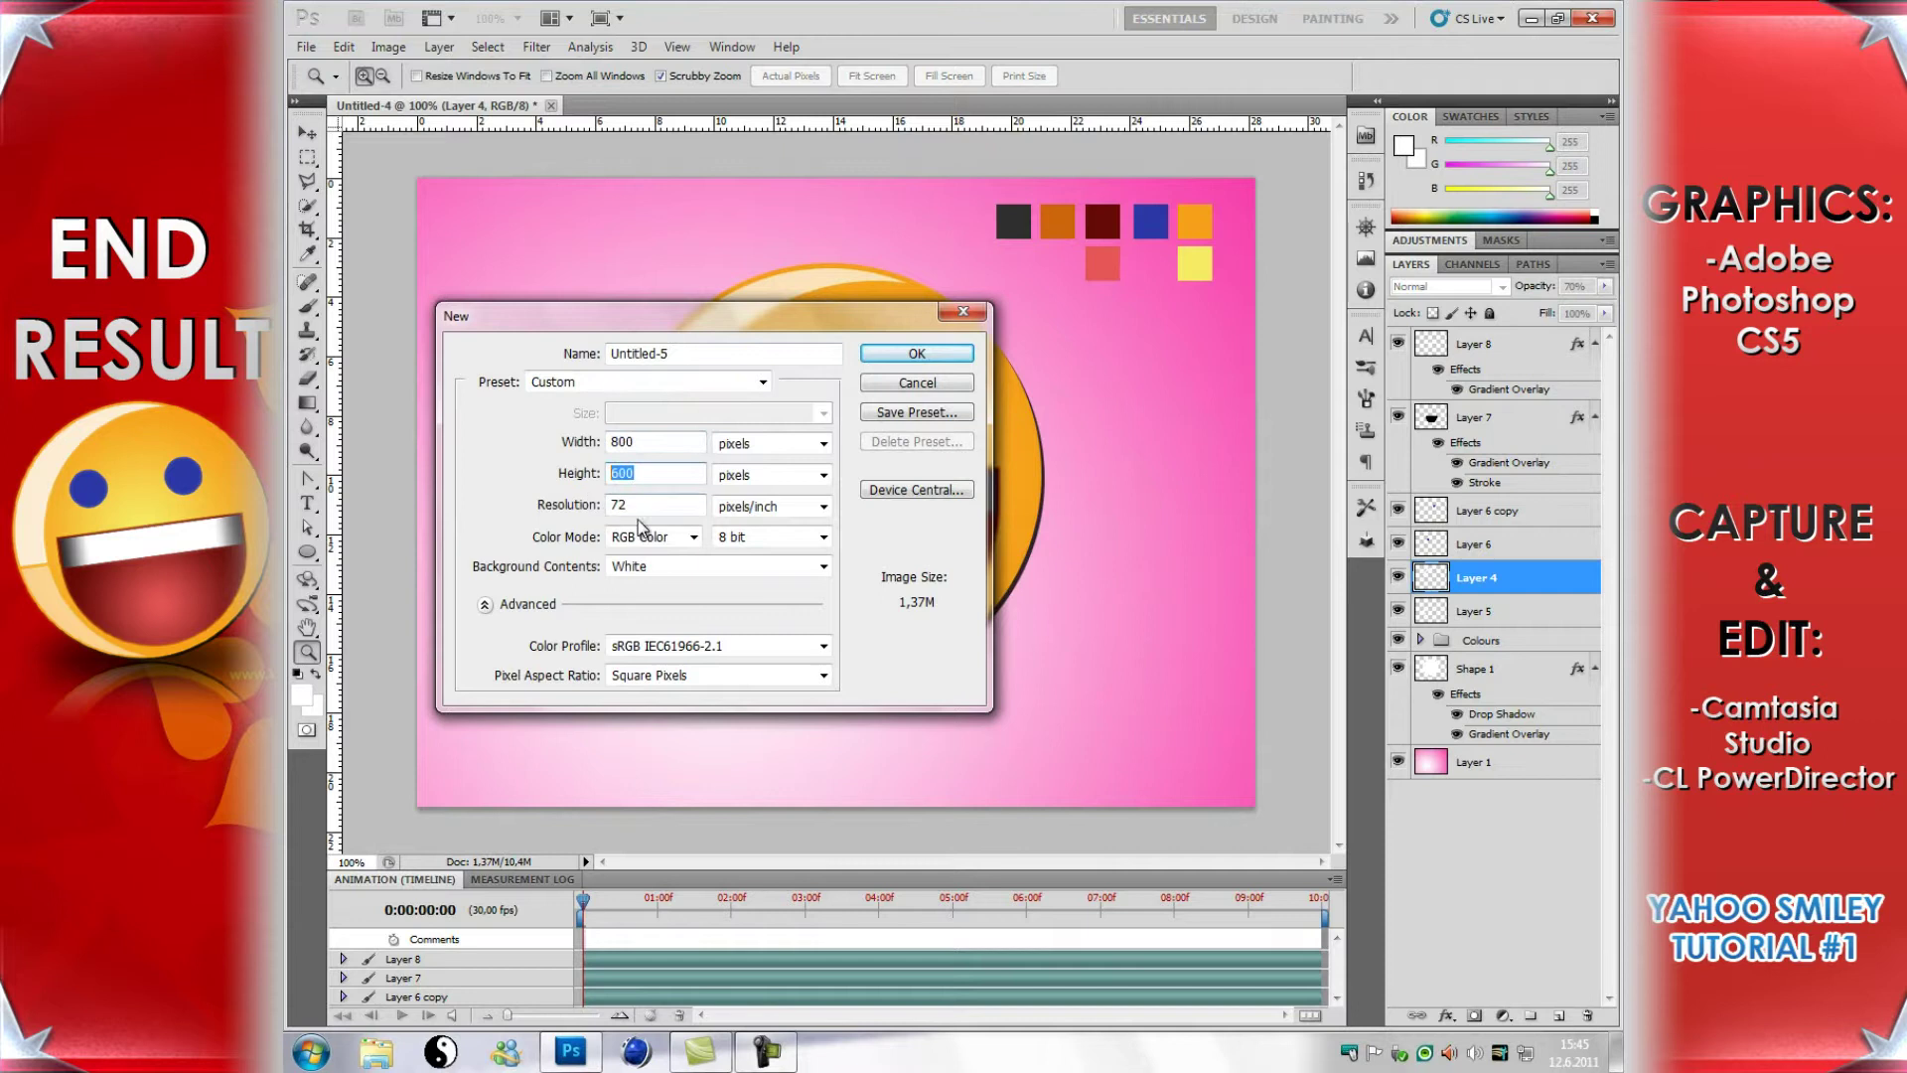
{"action": "left_click", "coordinate": [947, 356]}
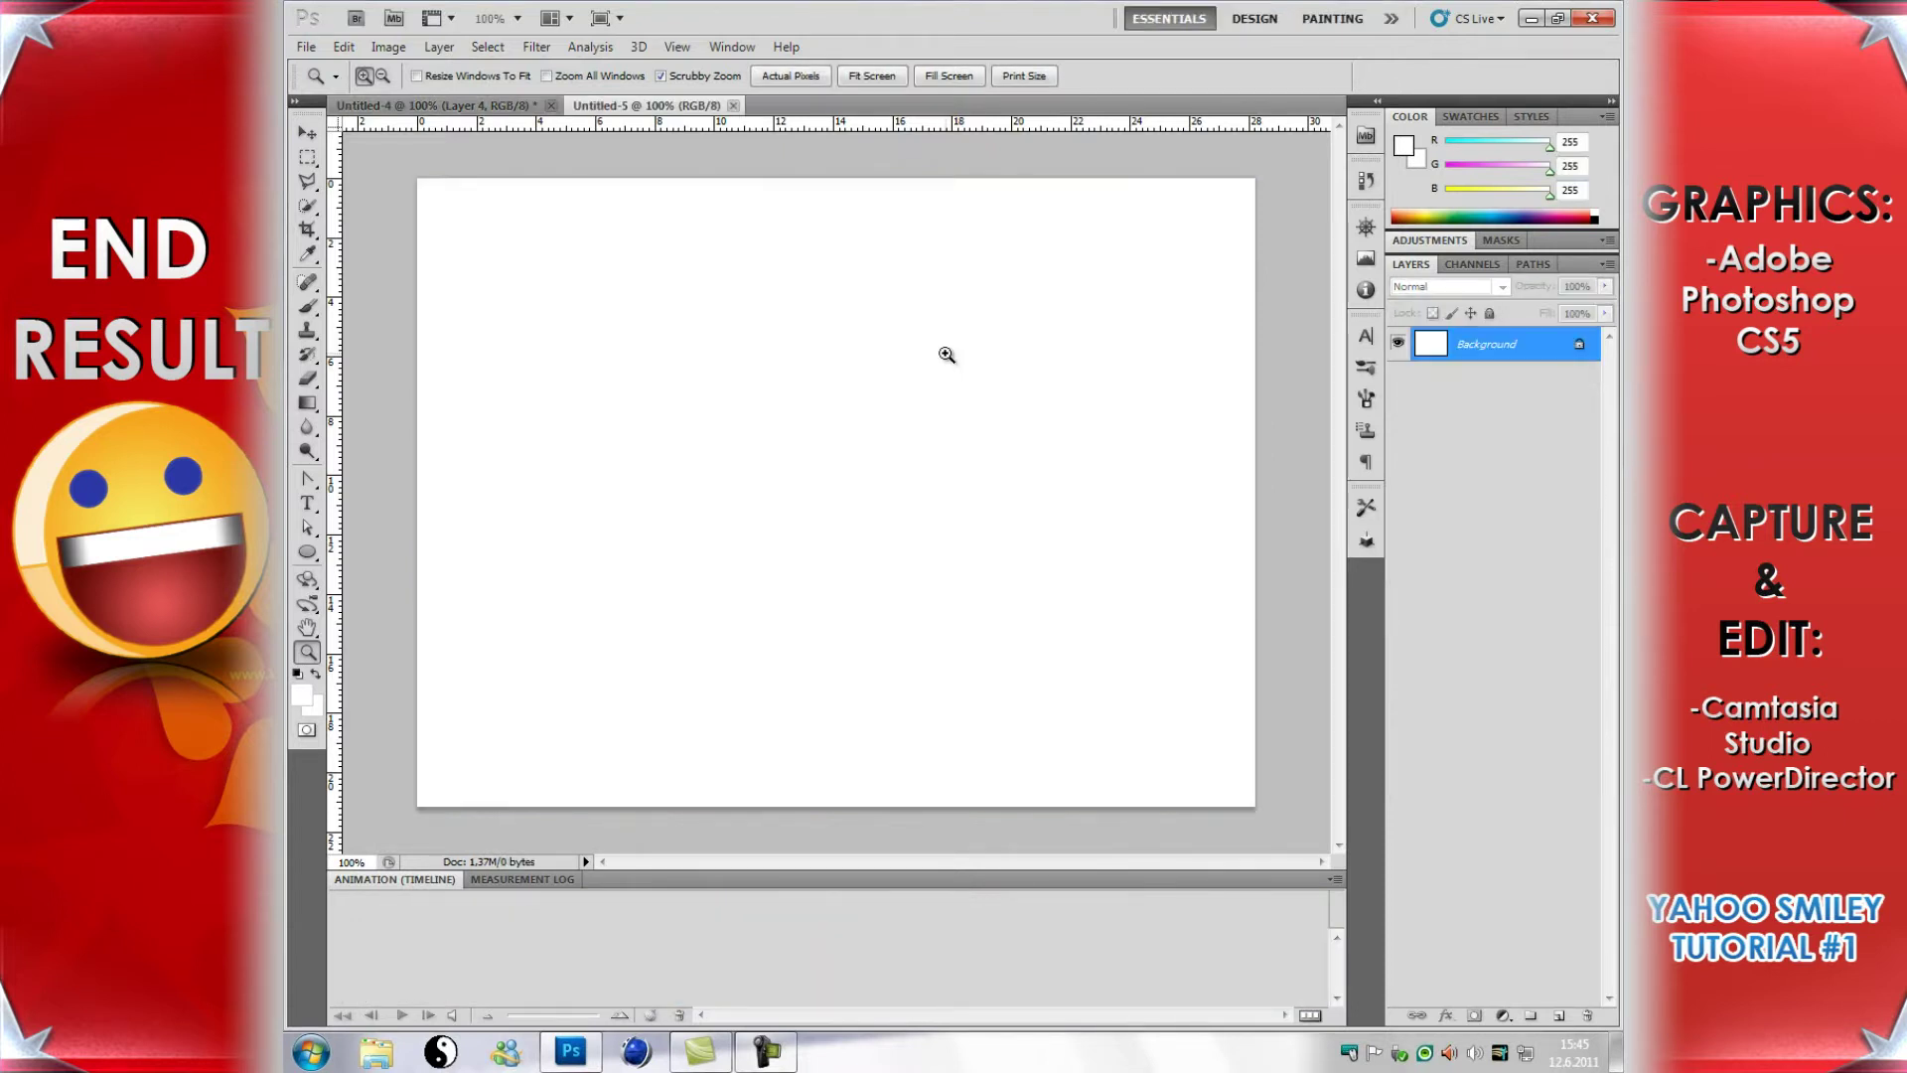
Step: Convert the Background into Layer 0 and add a Gradient Overlay layer style
{"action": "double_click", "coordinate": [1536, 344]}
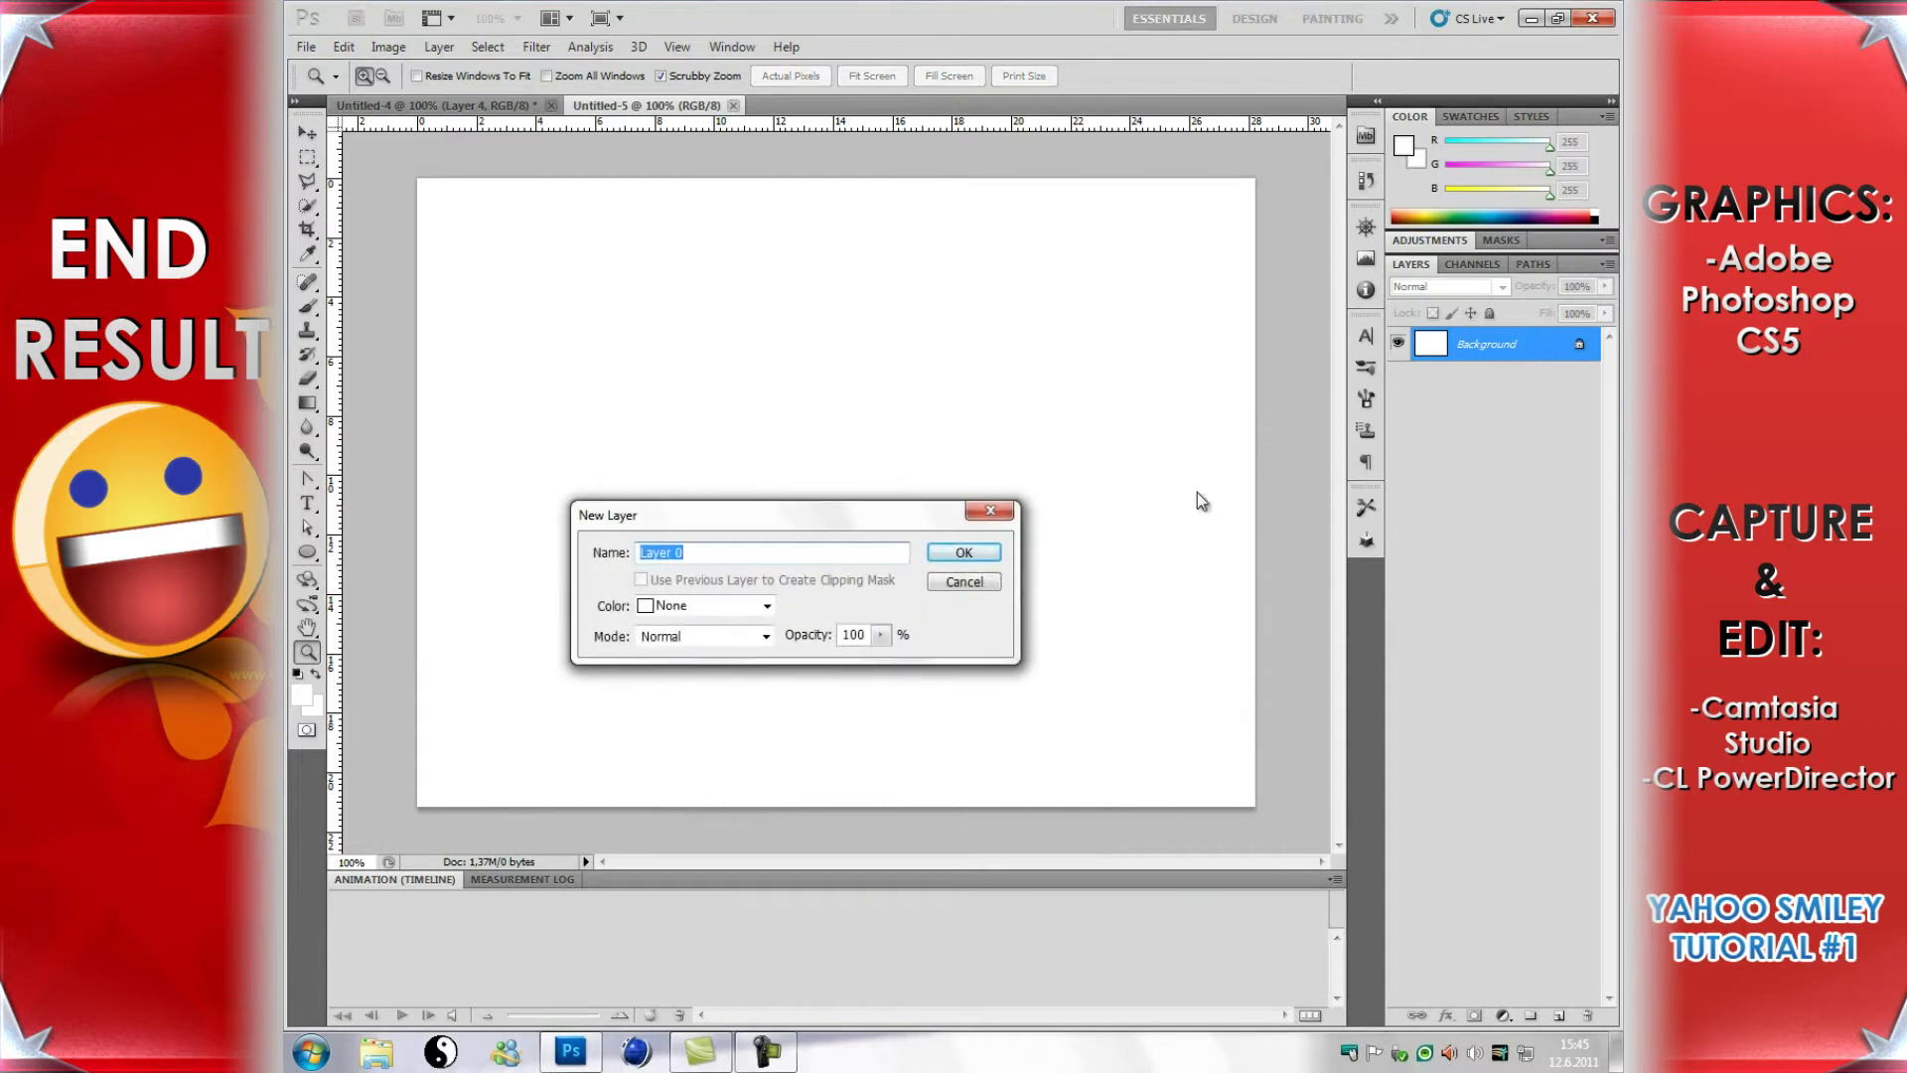
{"action": "left_click", "coordinate": [986, 563]}
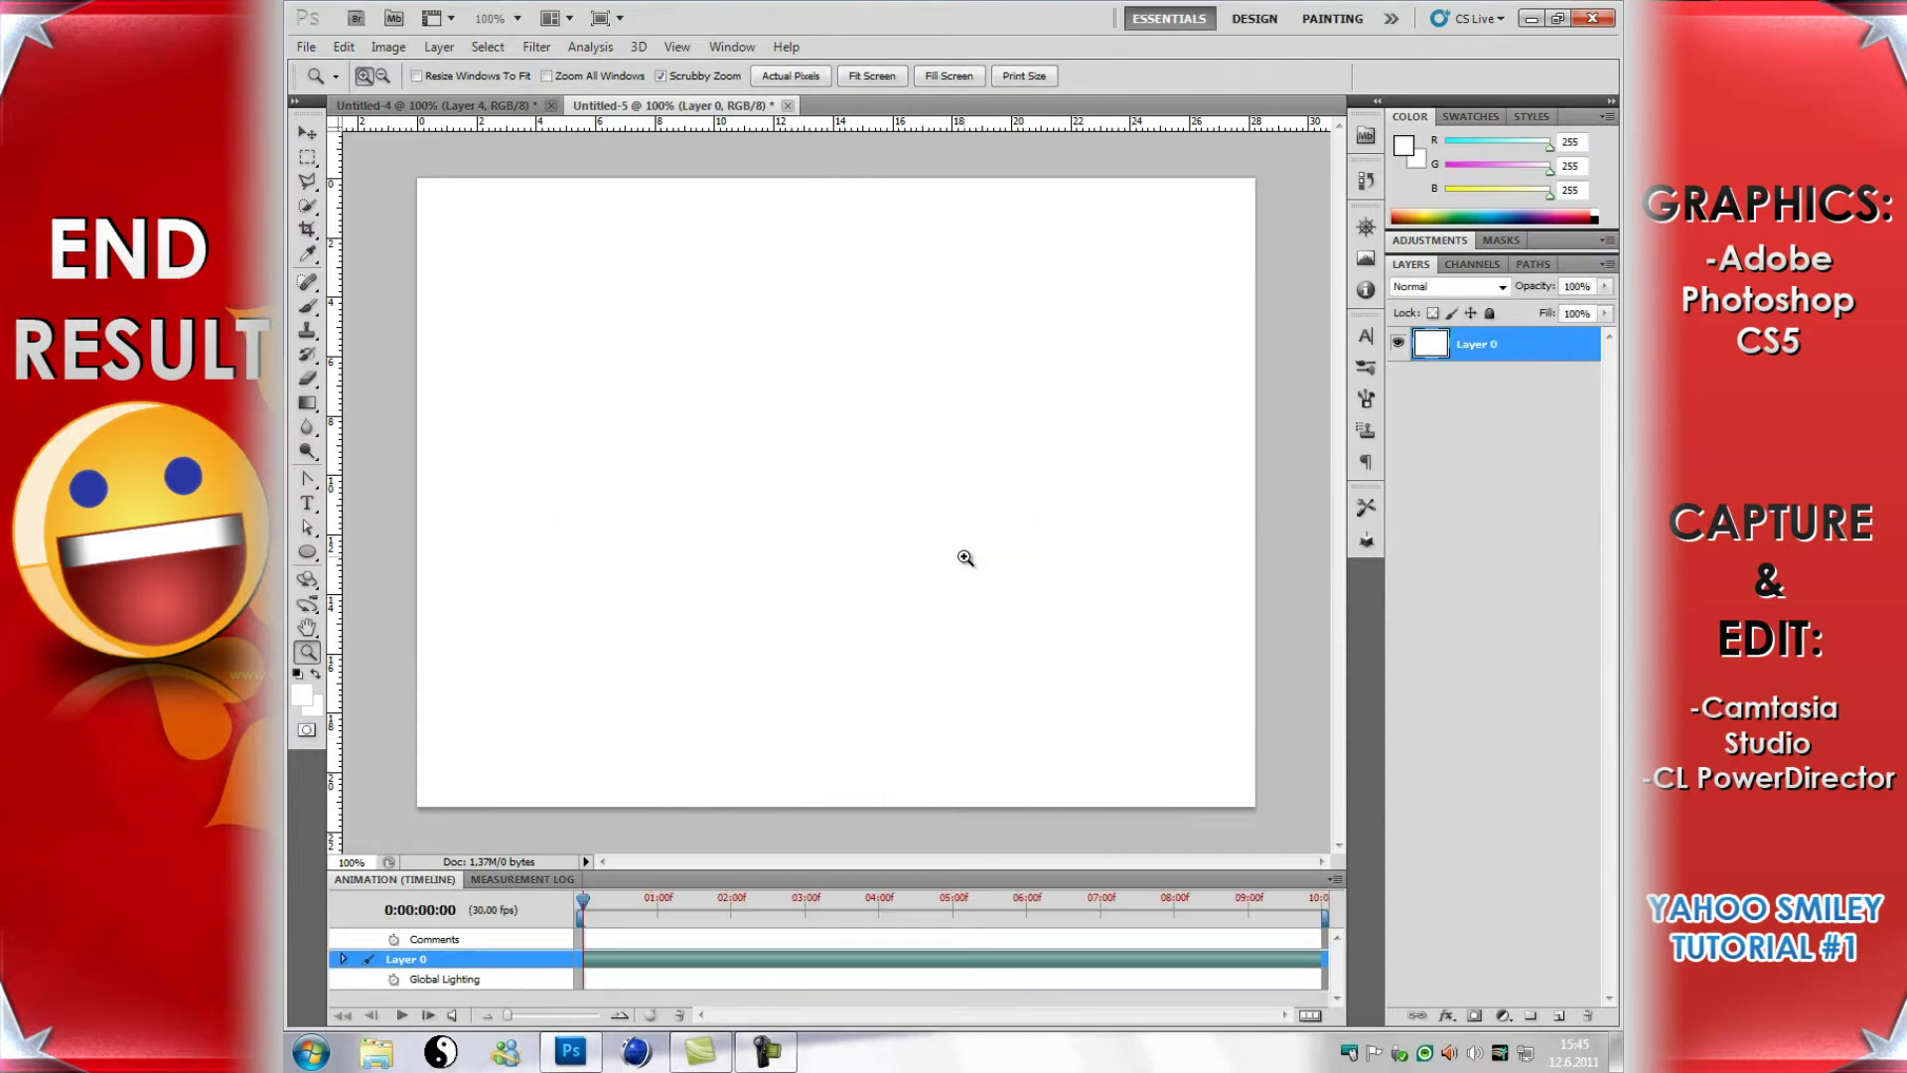
{"action": "right_click", "coordinate": [1524, 346]}
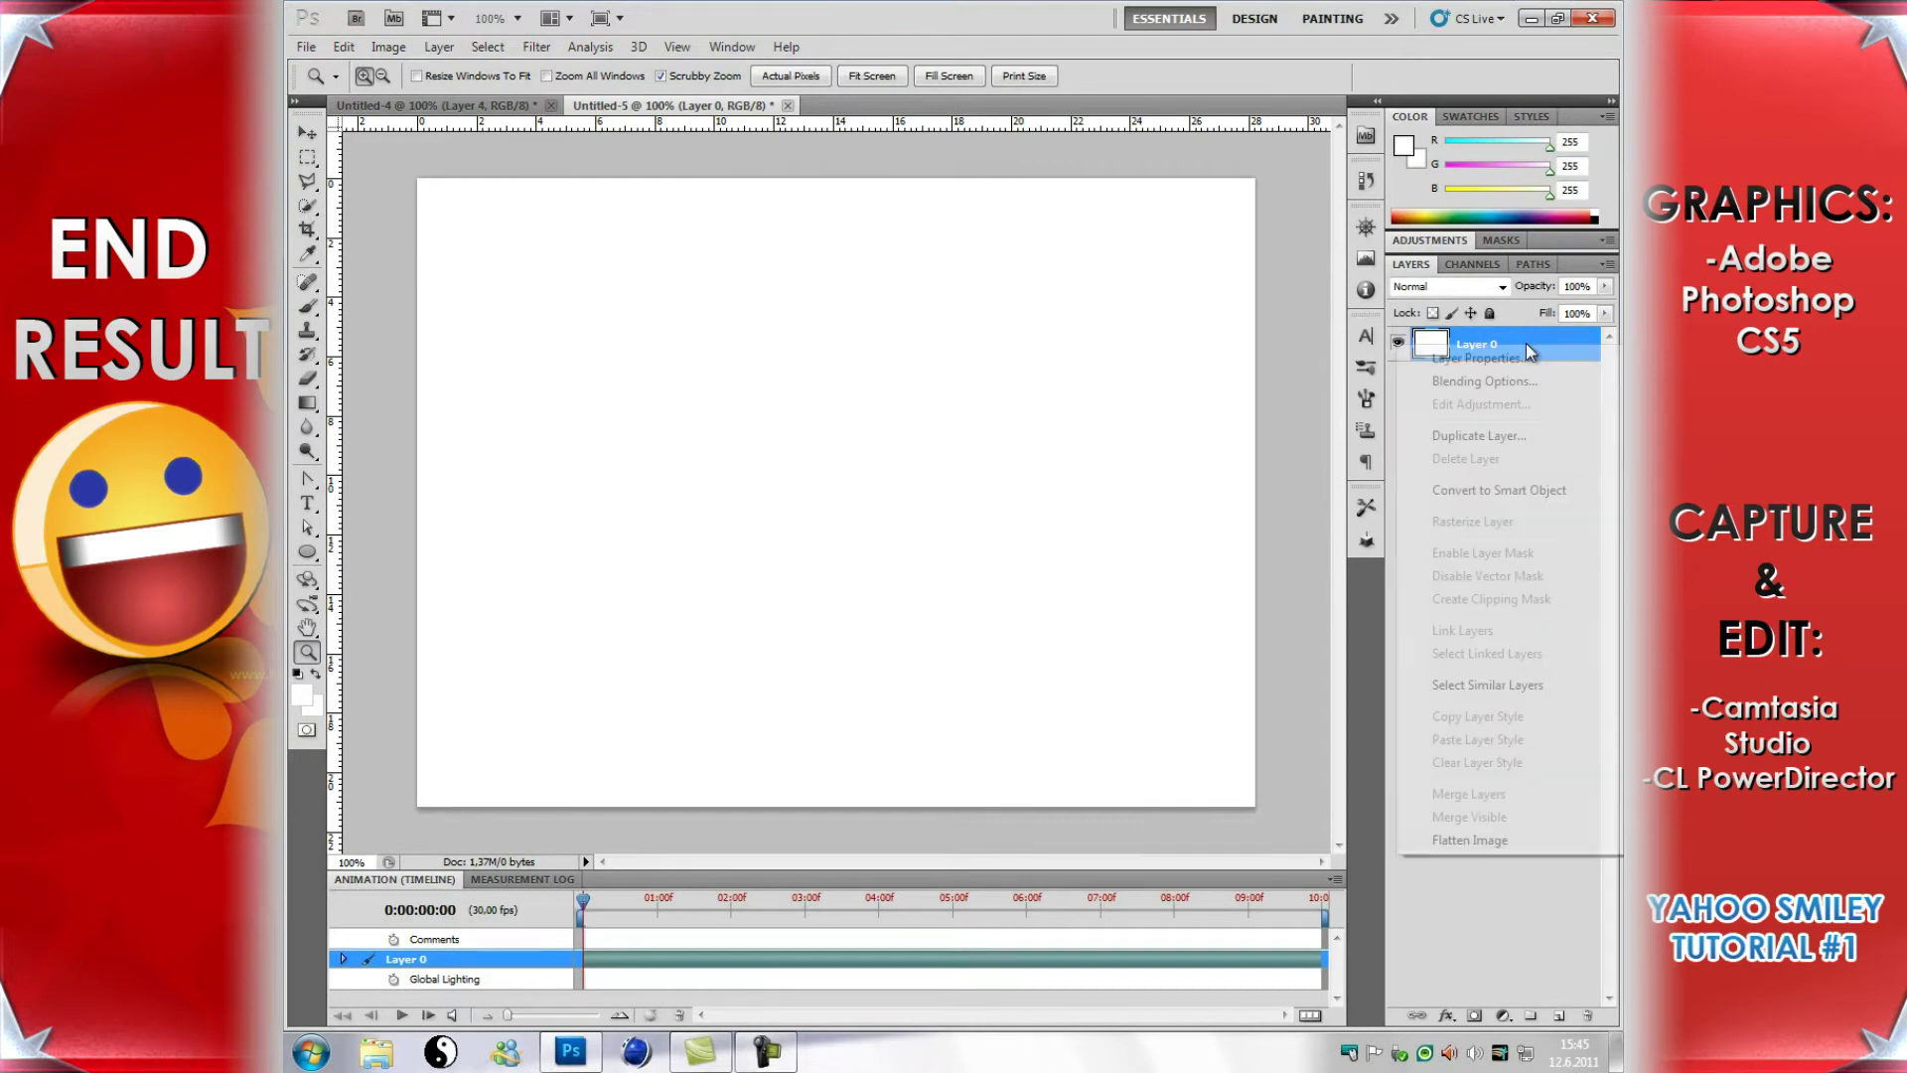
{"action": "left_click", "coordinate": [1487, 380]}
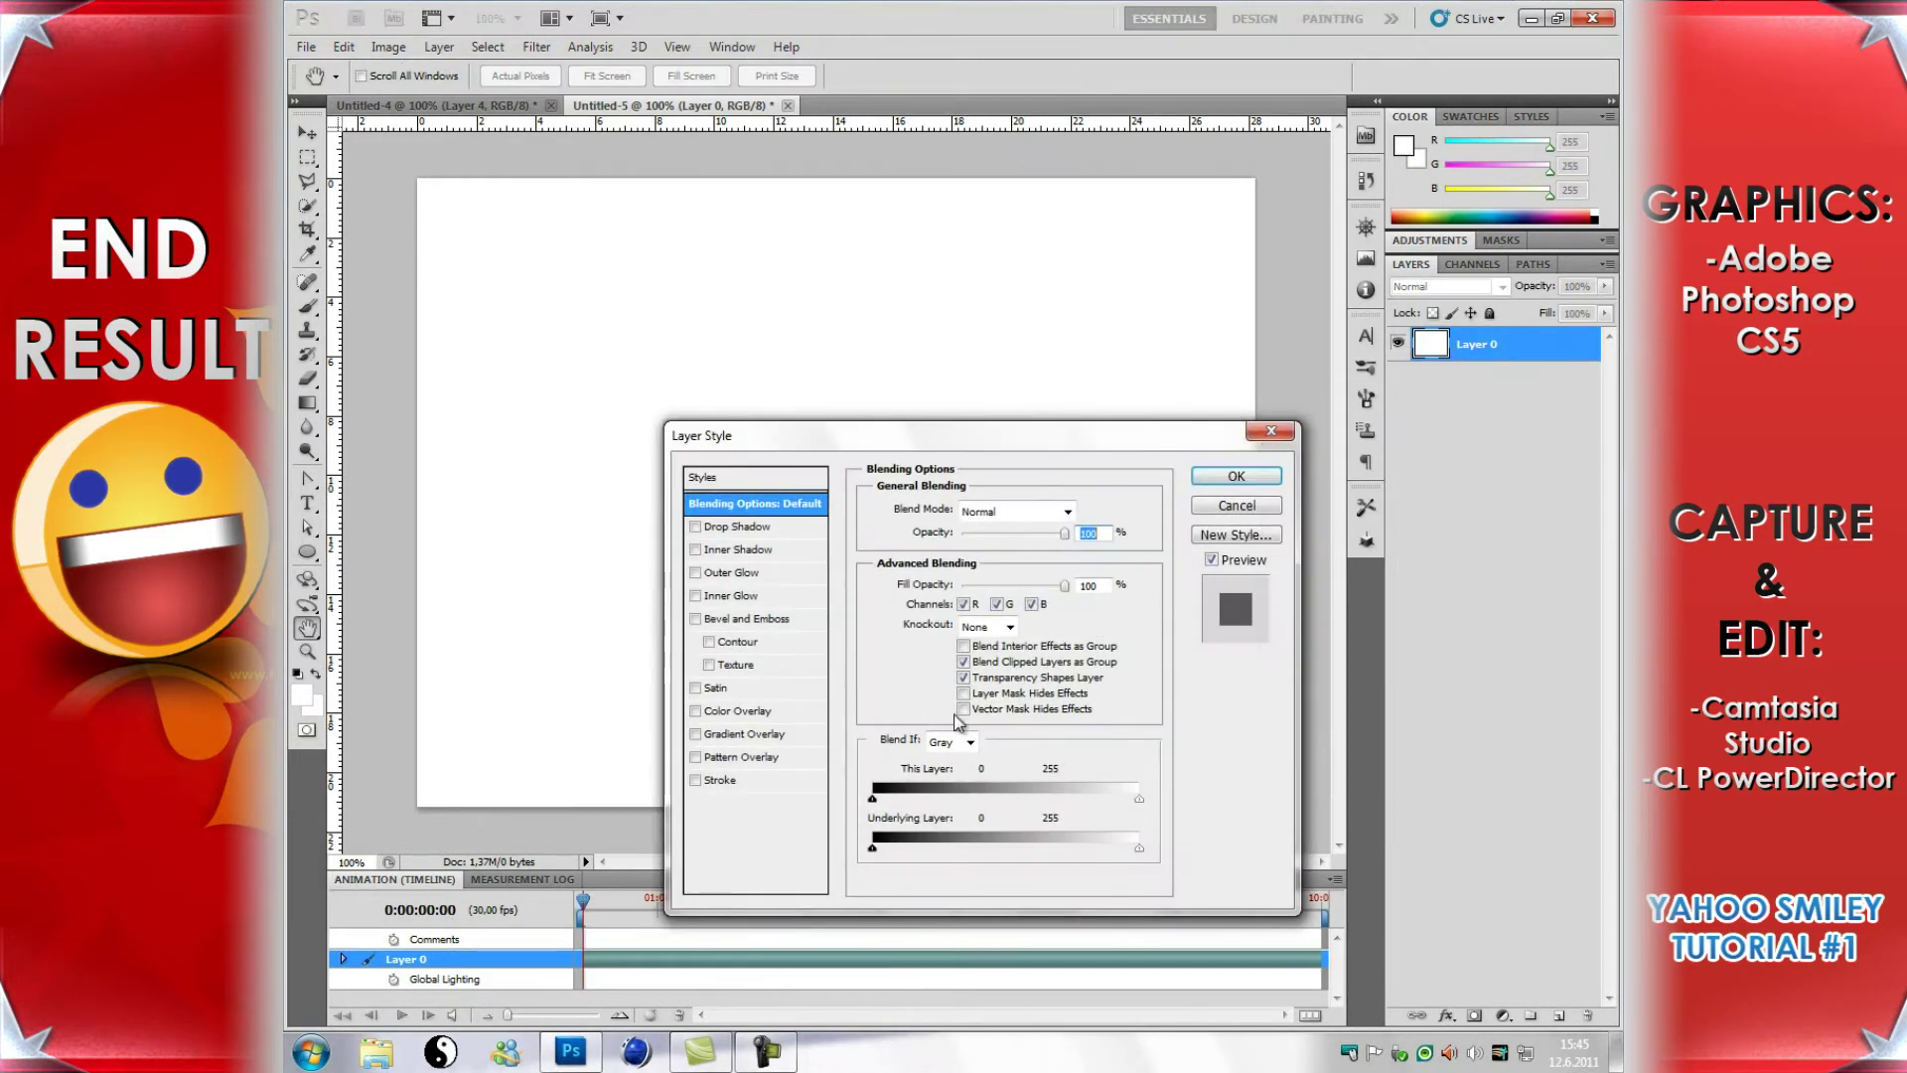
{"action": "left_click", "coordinate": [695, 733]}
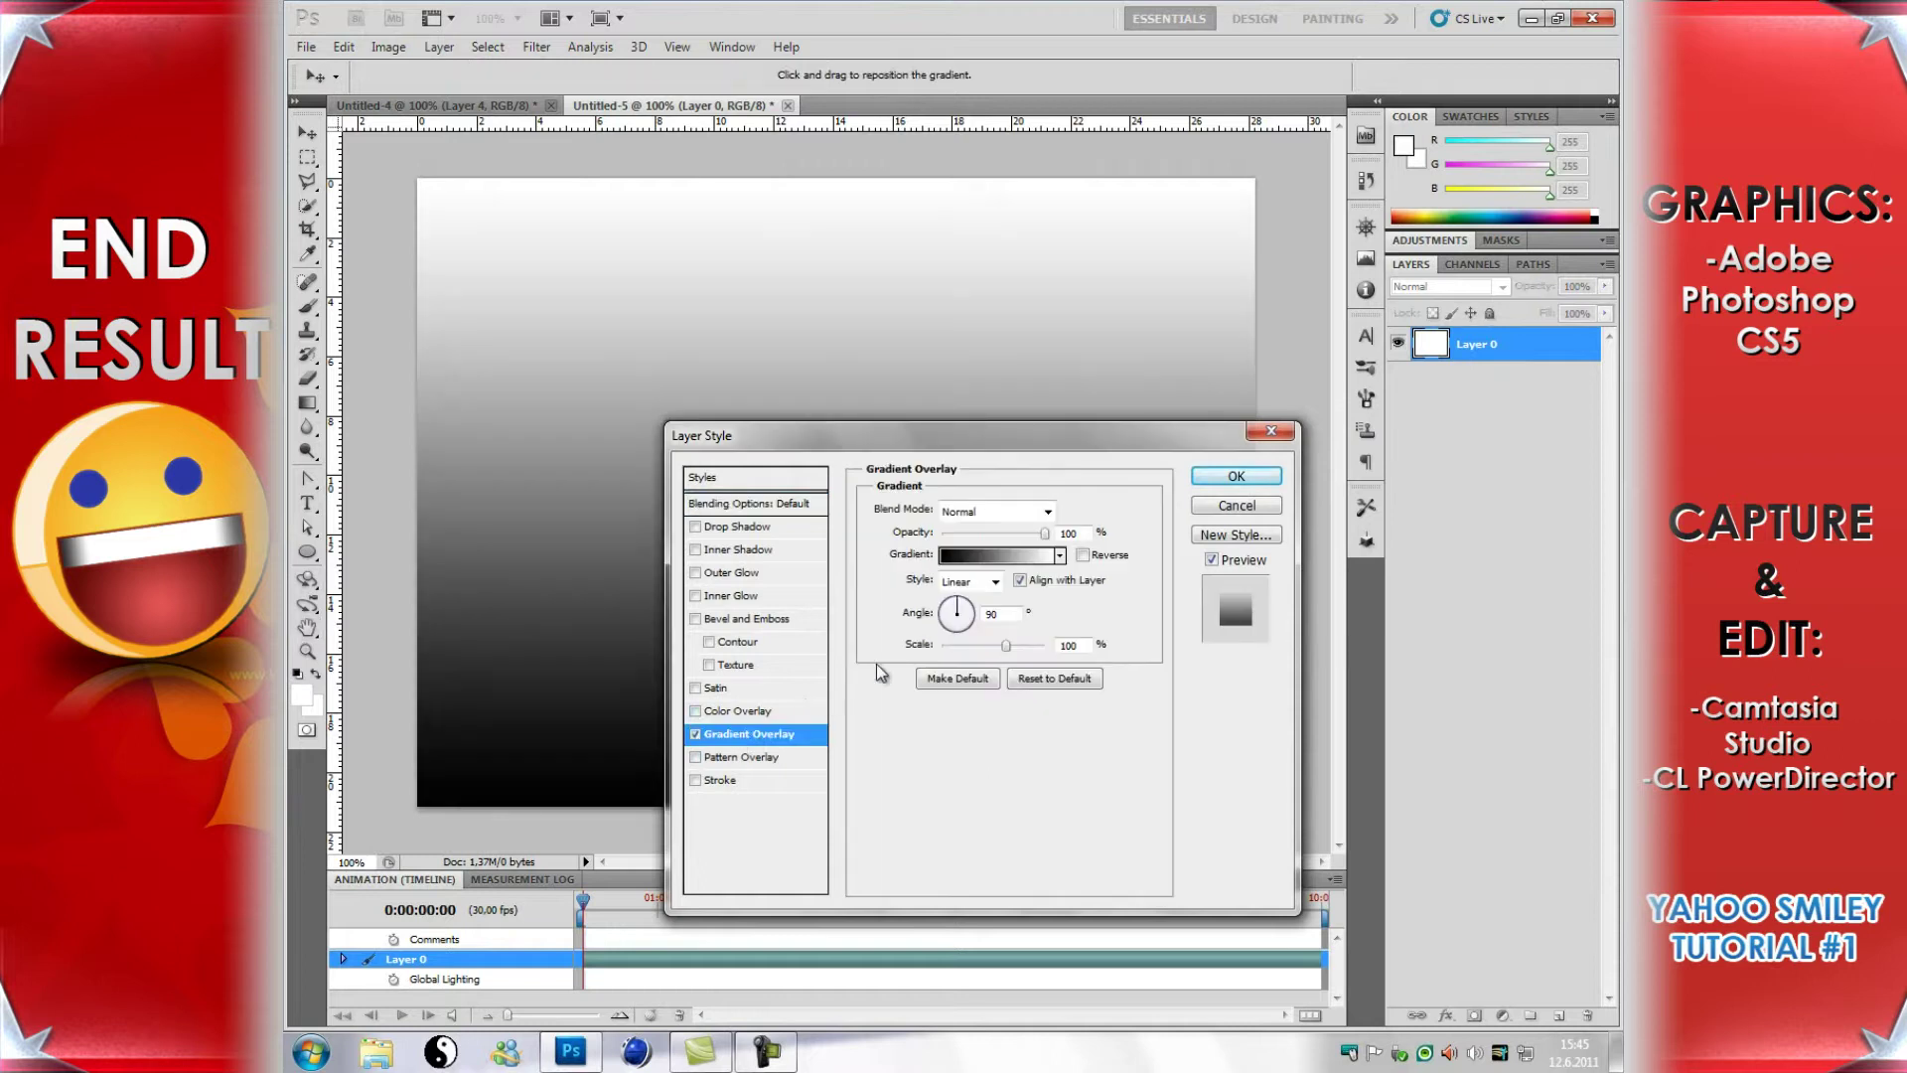
Step: Make the overlay gradient run from blue 4271d0 to white
{"action": "left_click", "coordinate": [1023, 556]}
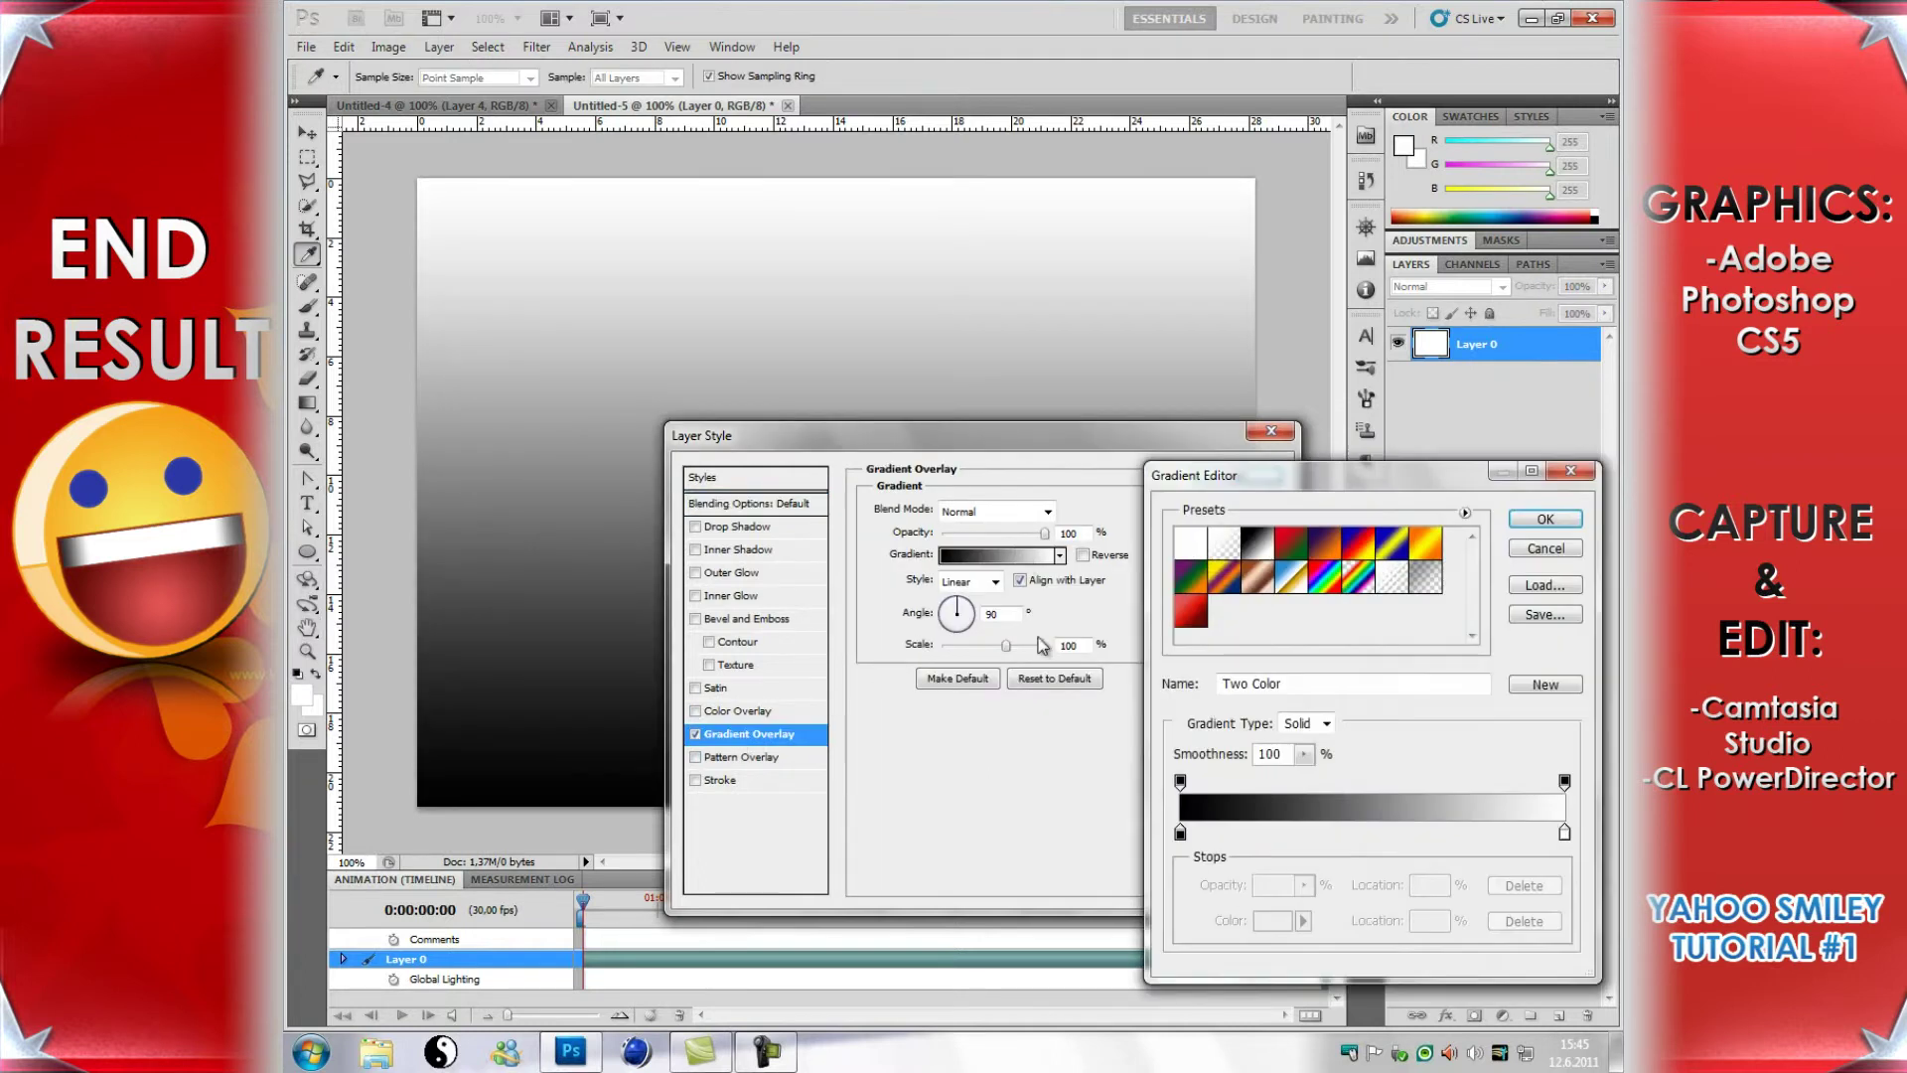
{"action": "left_click", "coordinate": [1180, 835]}
{"action": "double_click", "coordinate": [1179, 835]}
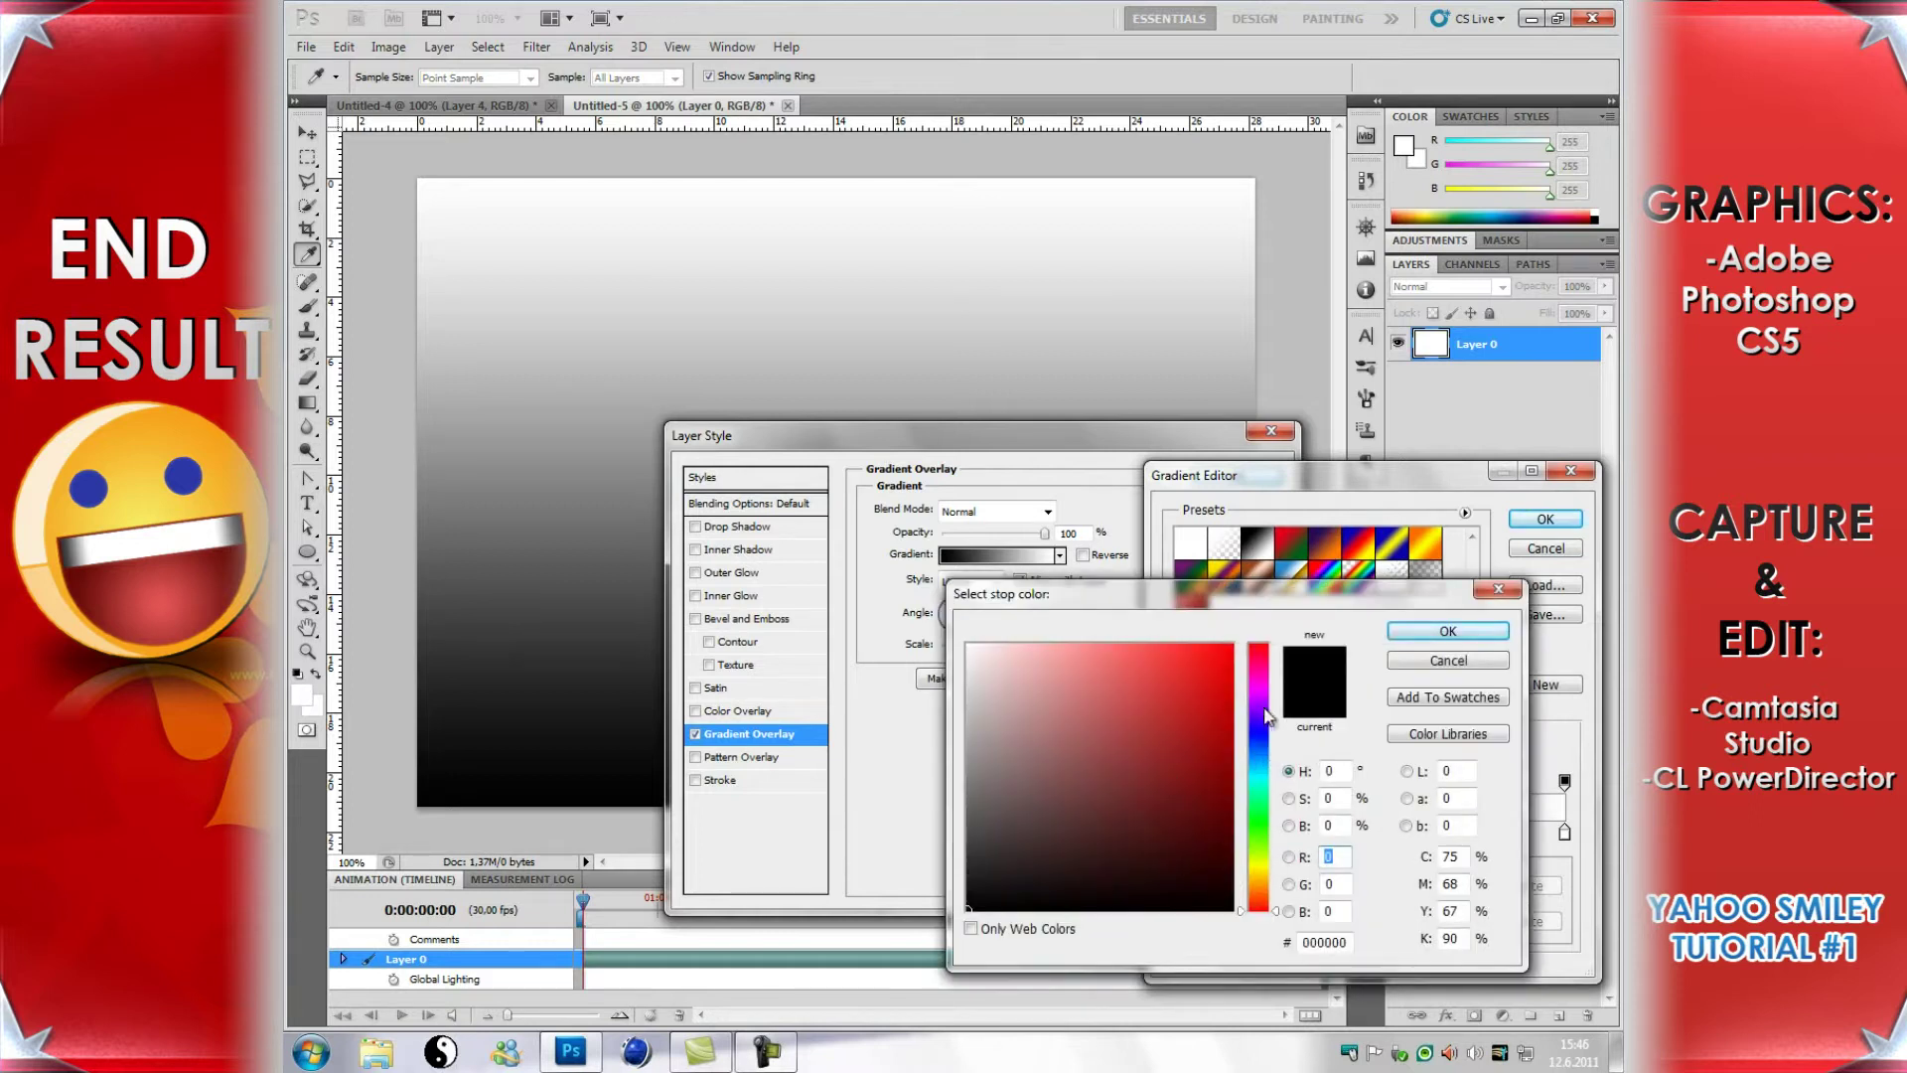
{"action": "left_click_drag", "start_coordinate": [1268, 715], "coordinate": [1270, 747]}
{"action": "left_click", "coordinate": [1150, 692]}
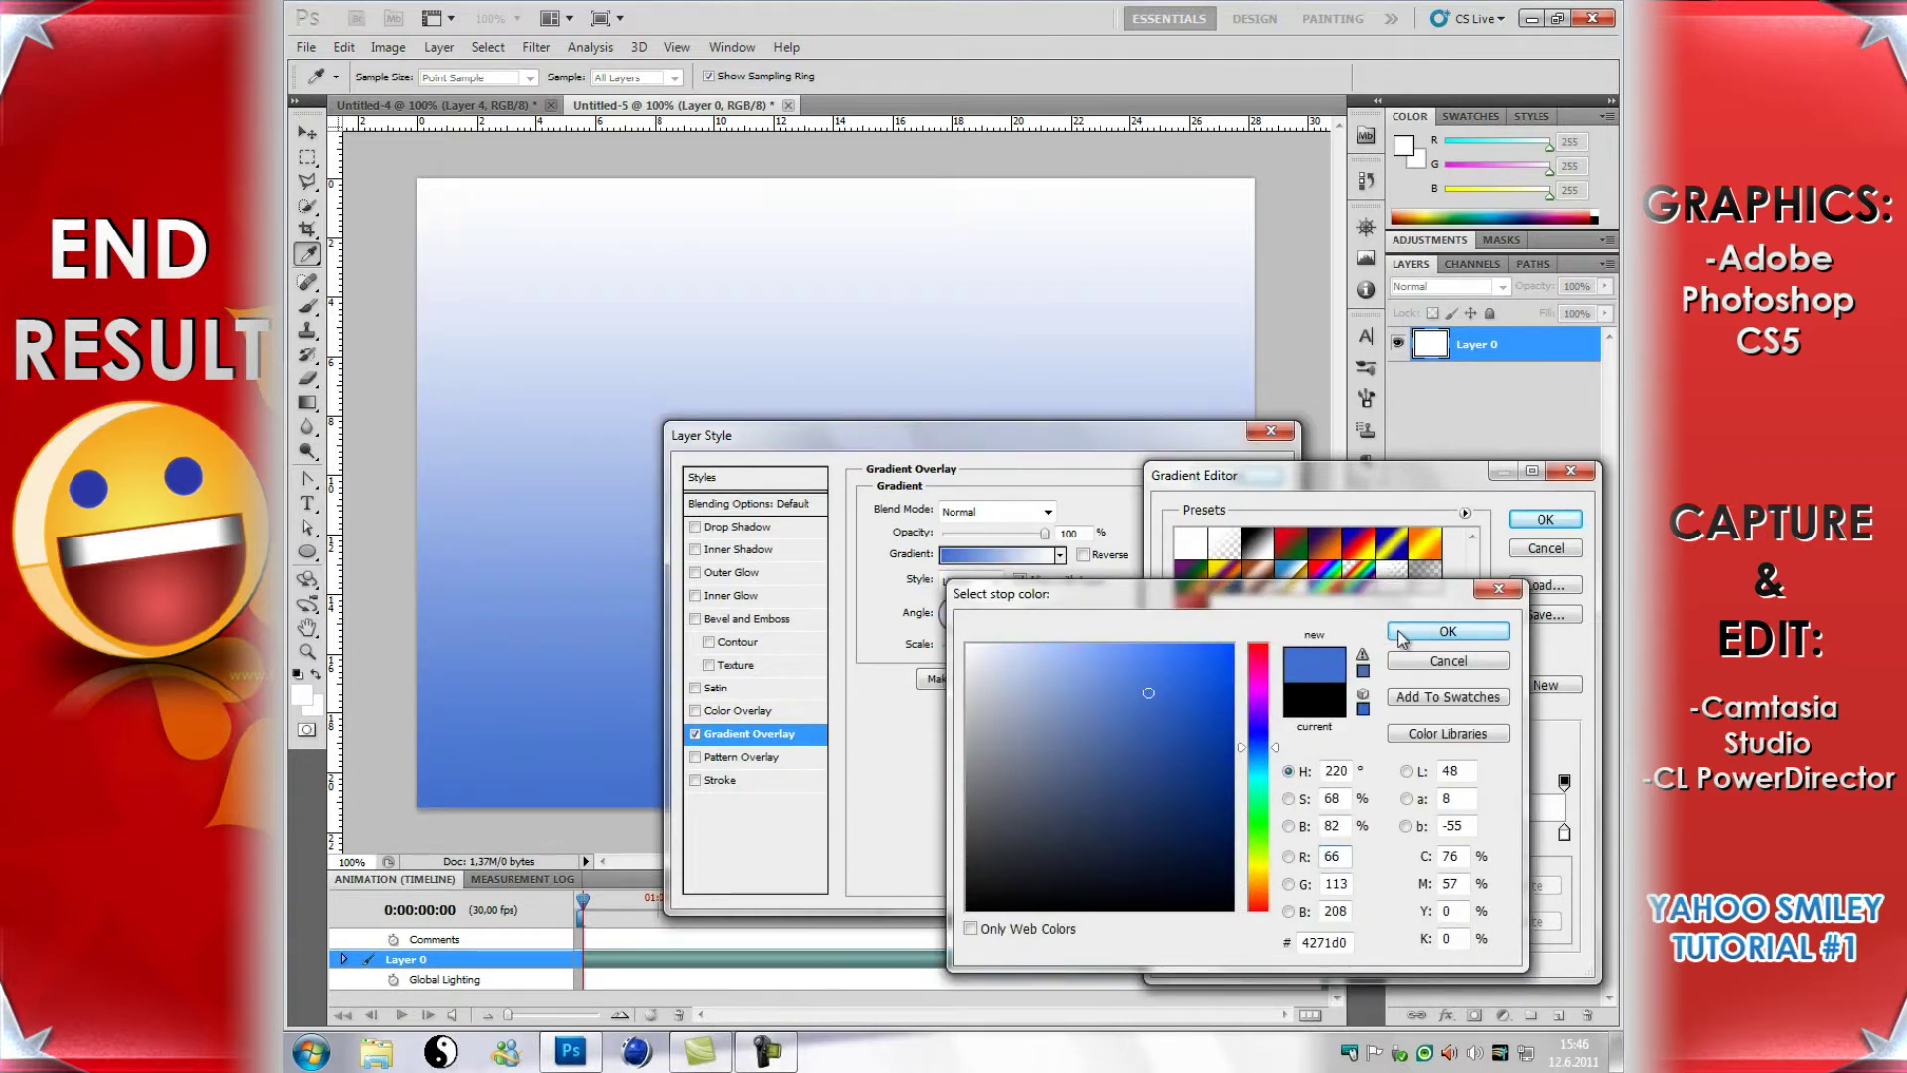
{"action": "left_click", "coordinate": [1403, 634]}
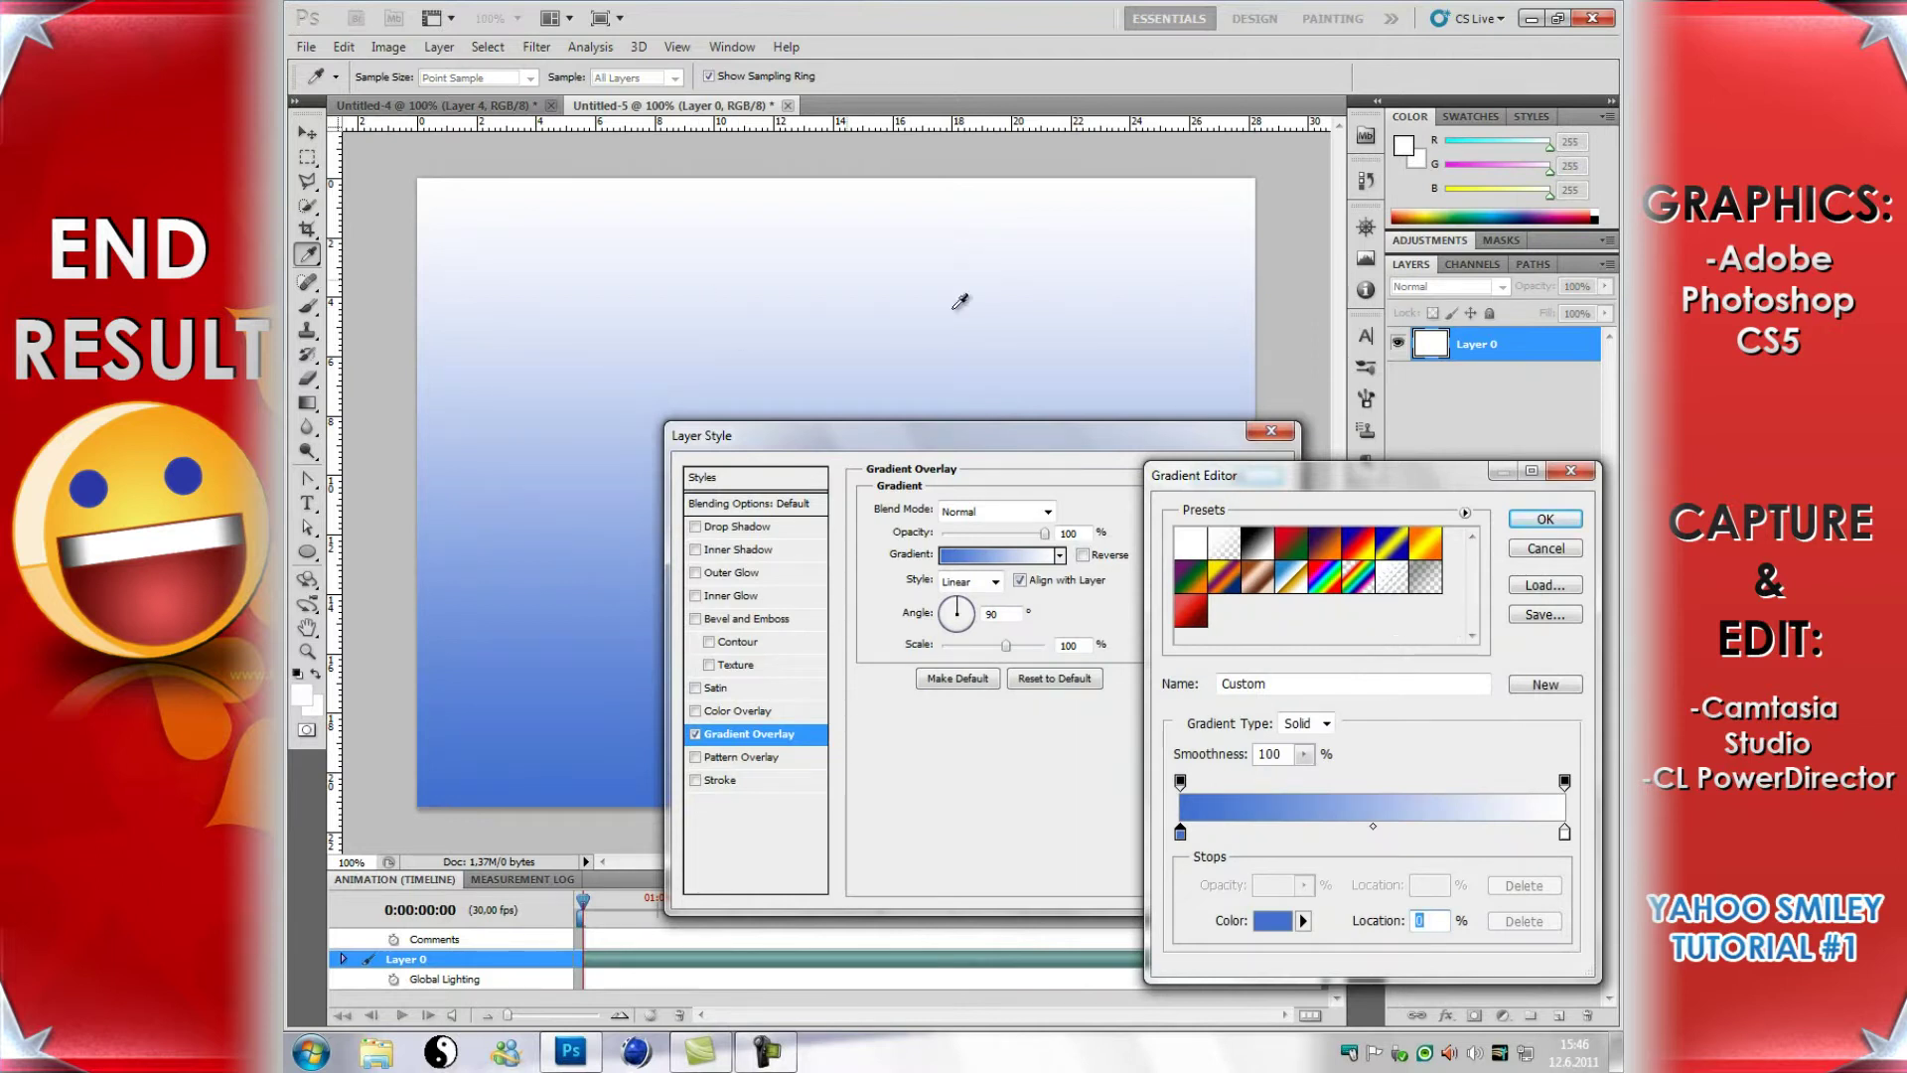
{"action": "left_click", "coordinate": [1545, 519]}
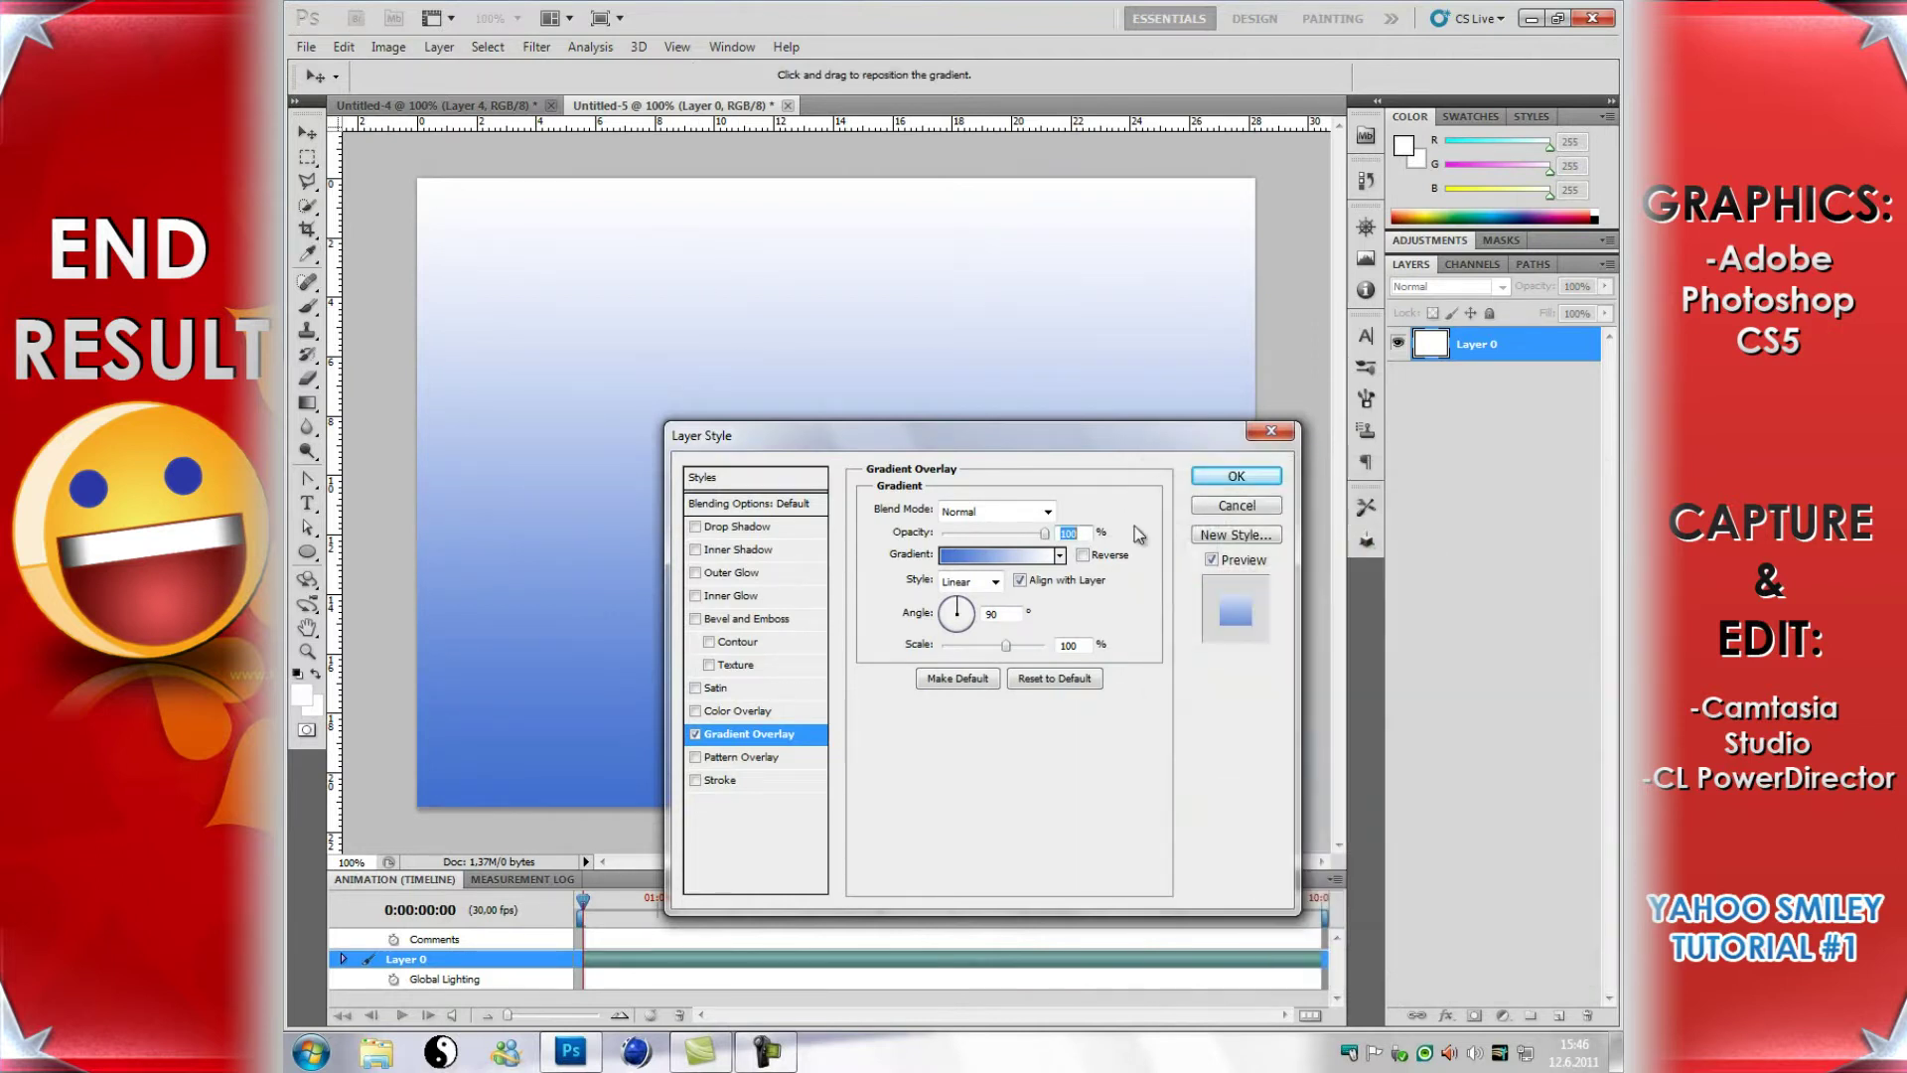
Step: Set the overlay to Radial, Reverse, 150% scale with its centre shifted down-left, and apply
{"action": "left_click", "coordinate": [988, 582]}
{"action": "left_click", "coordinate": [984, 621]}
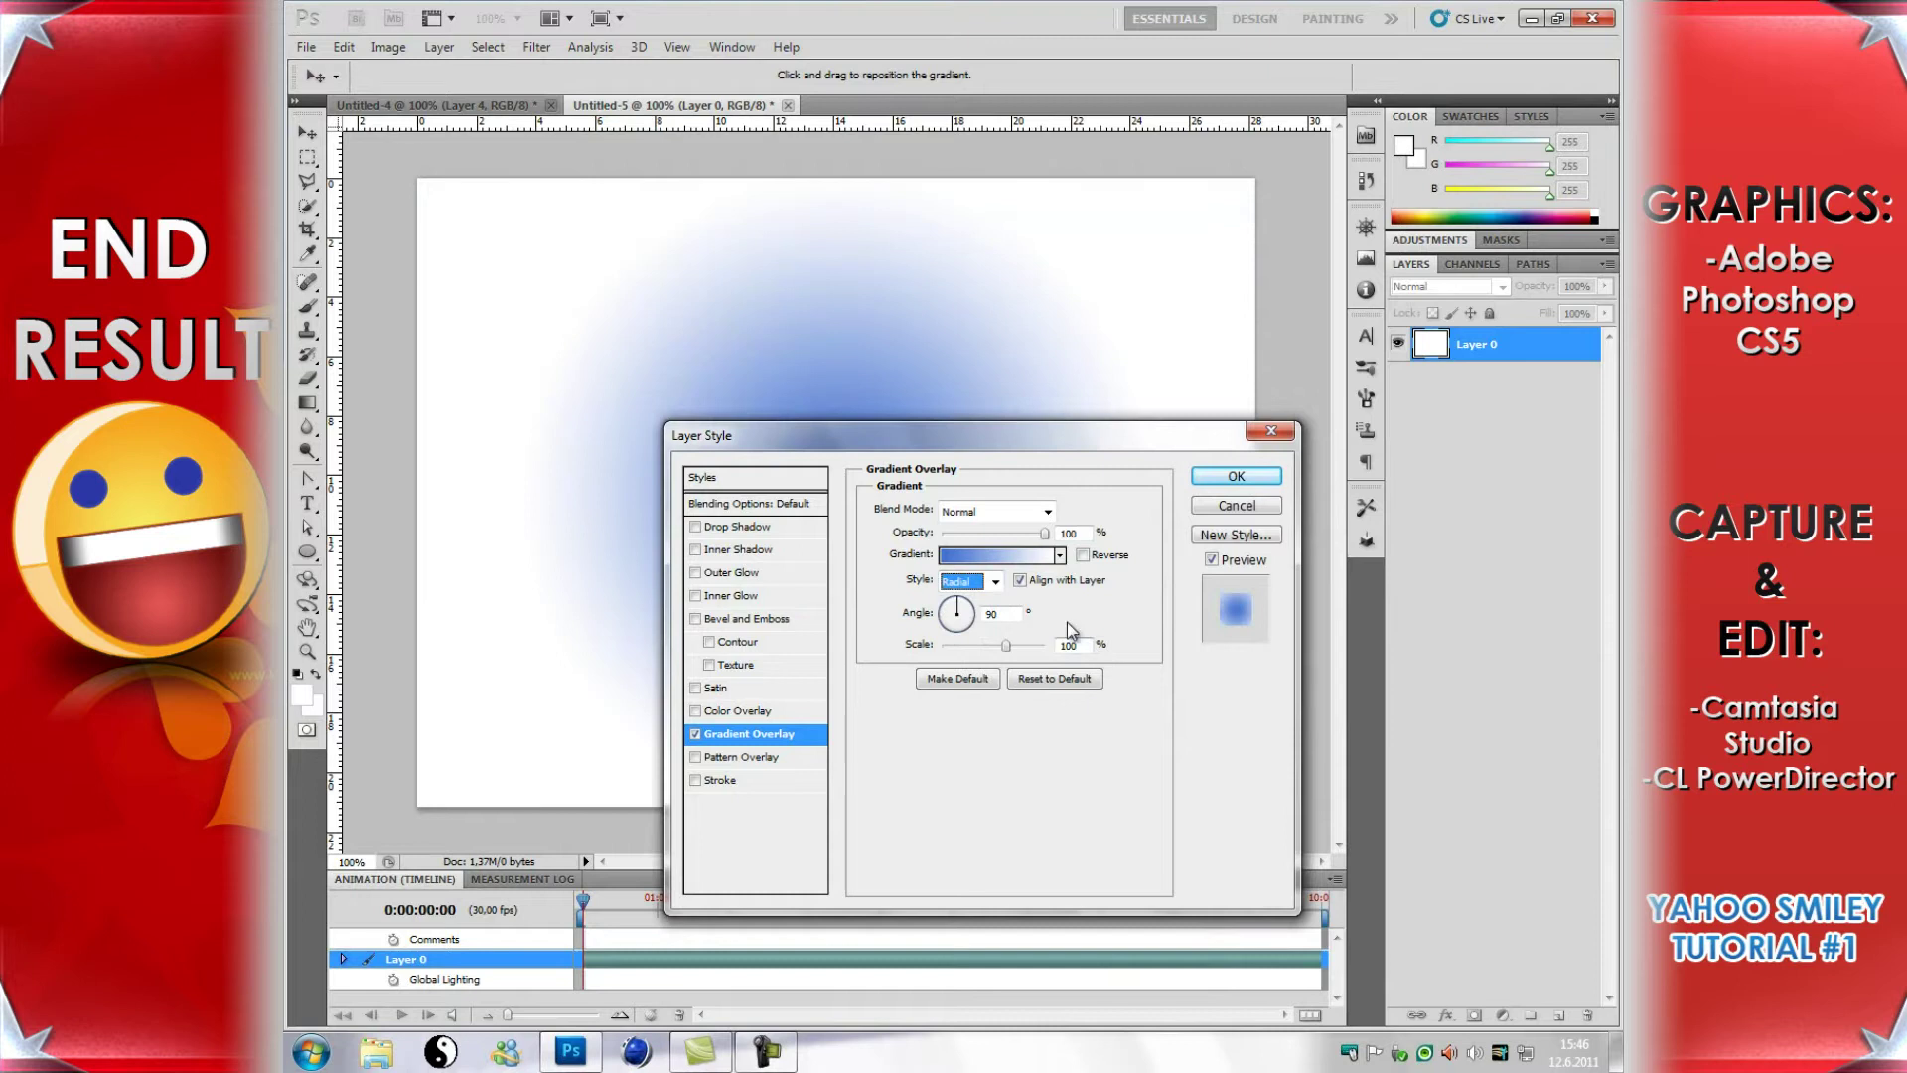
{"action": "left_click", "coordinate": [1108, 556]}
{"action": "left_click_drag", "start_coordinate": [1007, 646], "coordinate": [1044, 647]}
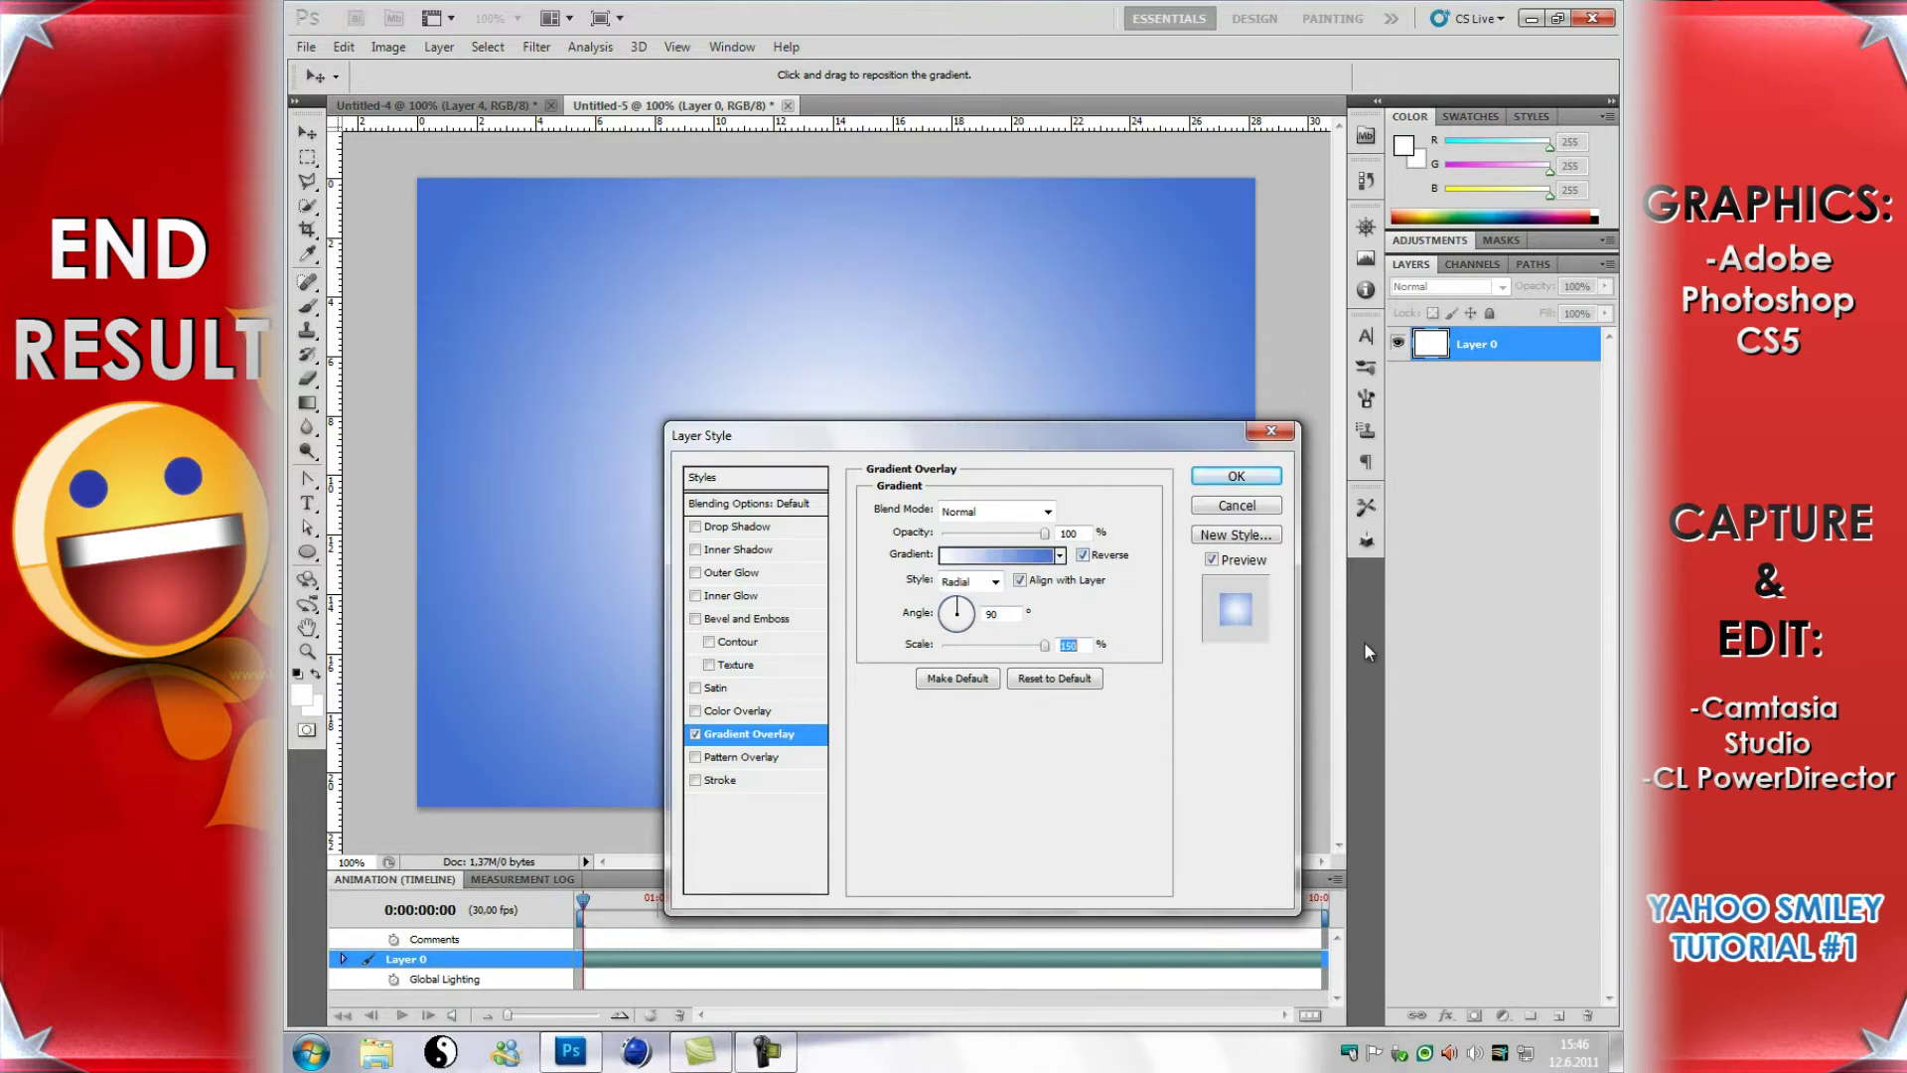
{"action": "left_click_drag", "start_coordinate": [632, 564], "coordinate": [608, 600]}
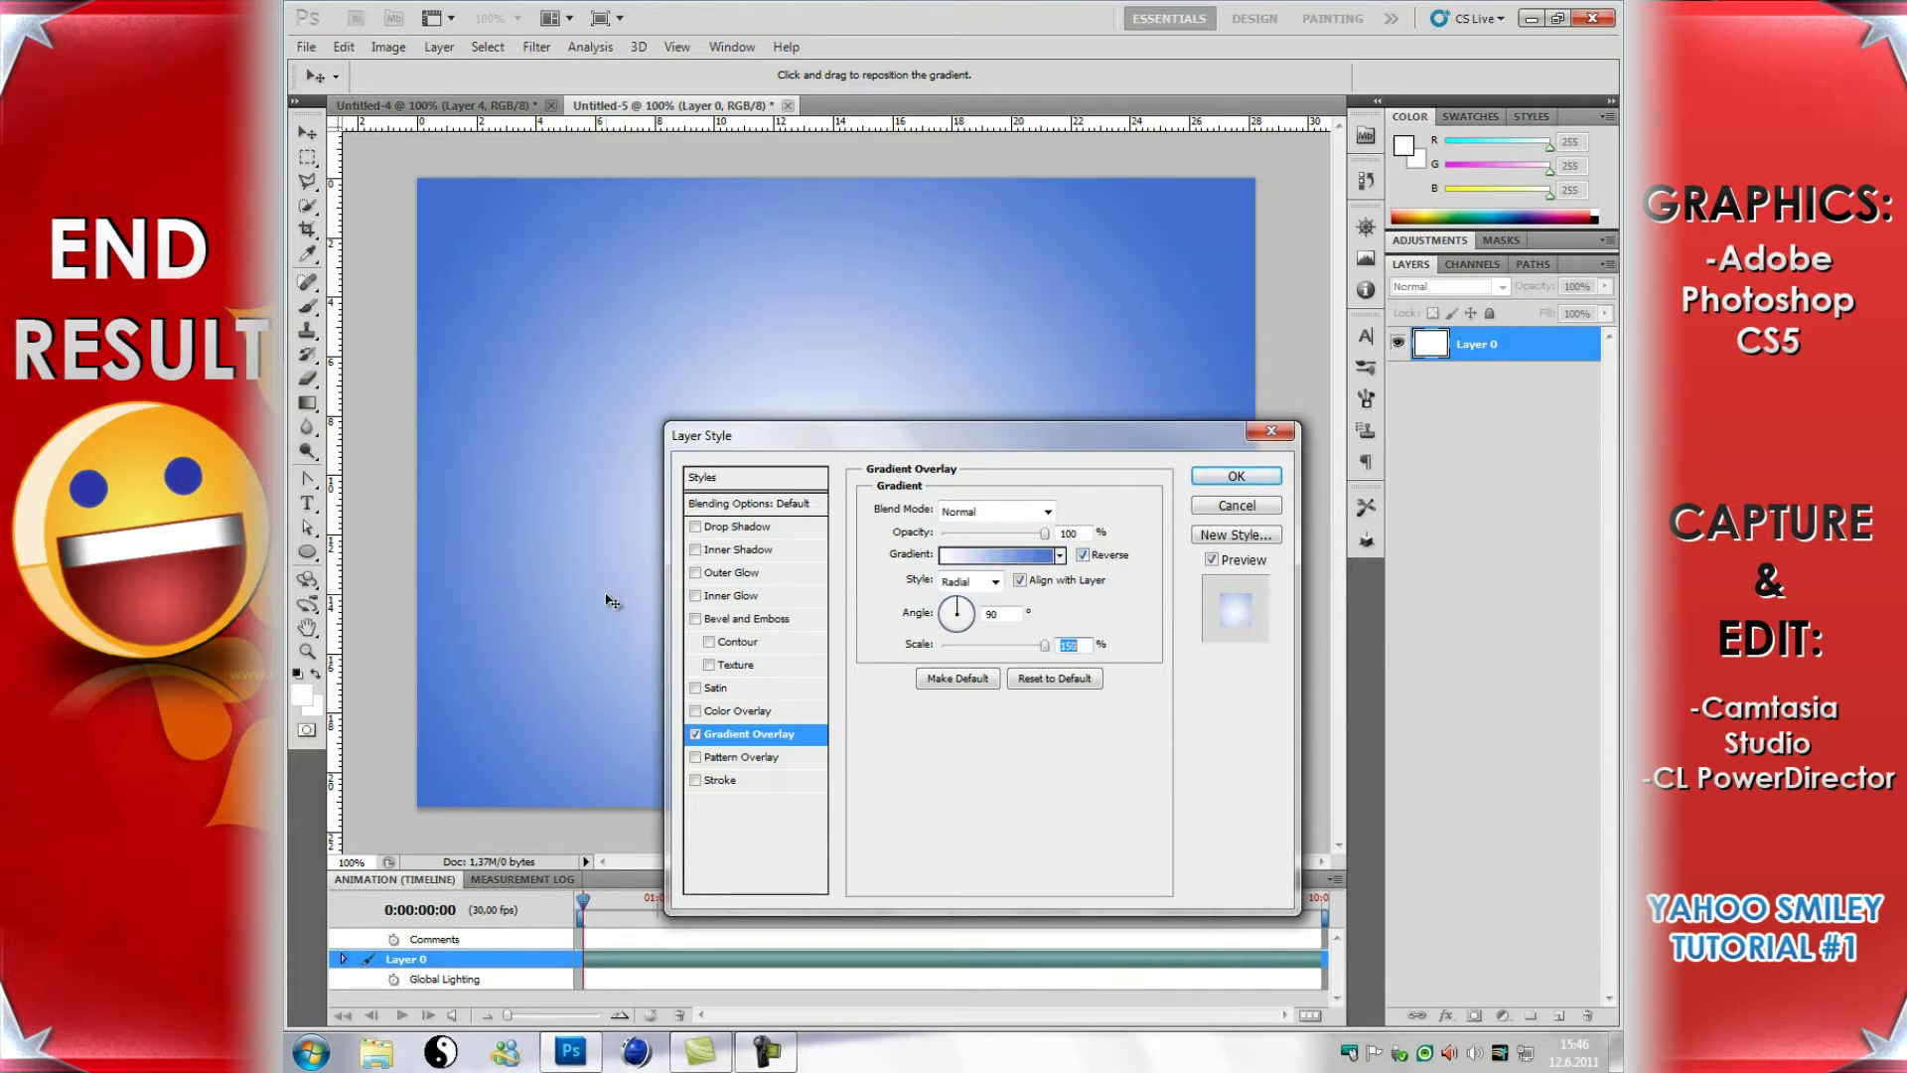
{"action": "left_click", "coordinate": [1233, 478]}
{"action": "key", "text": "z"}
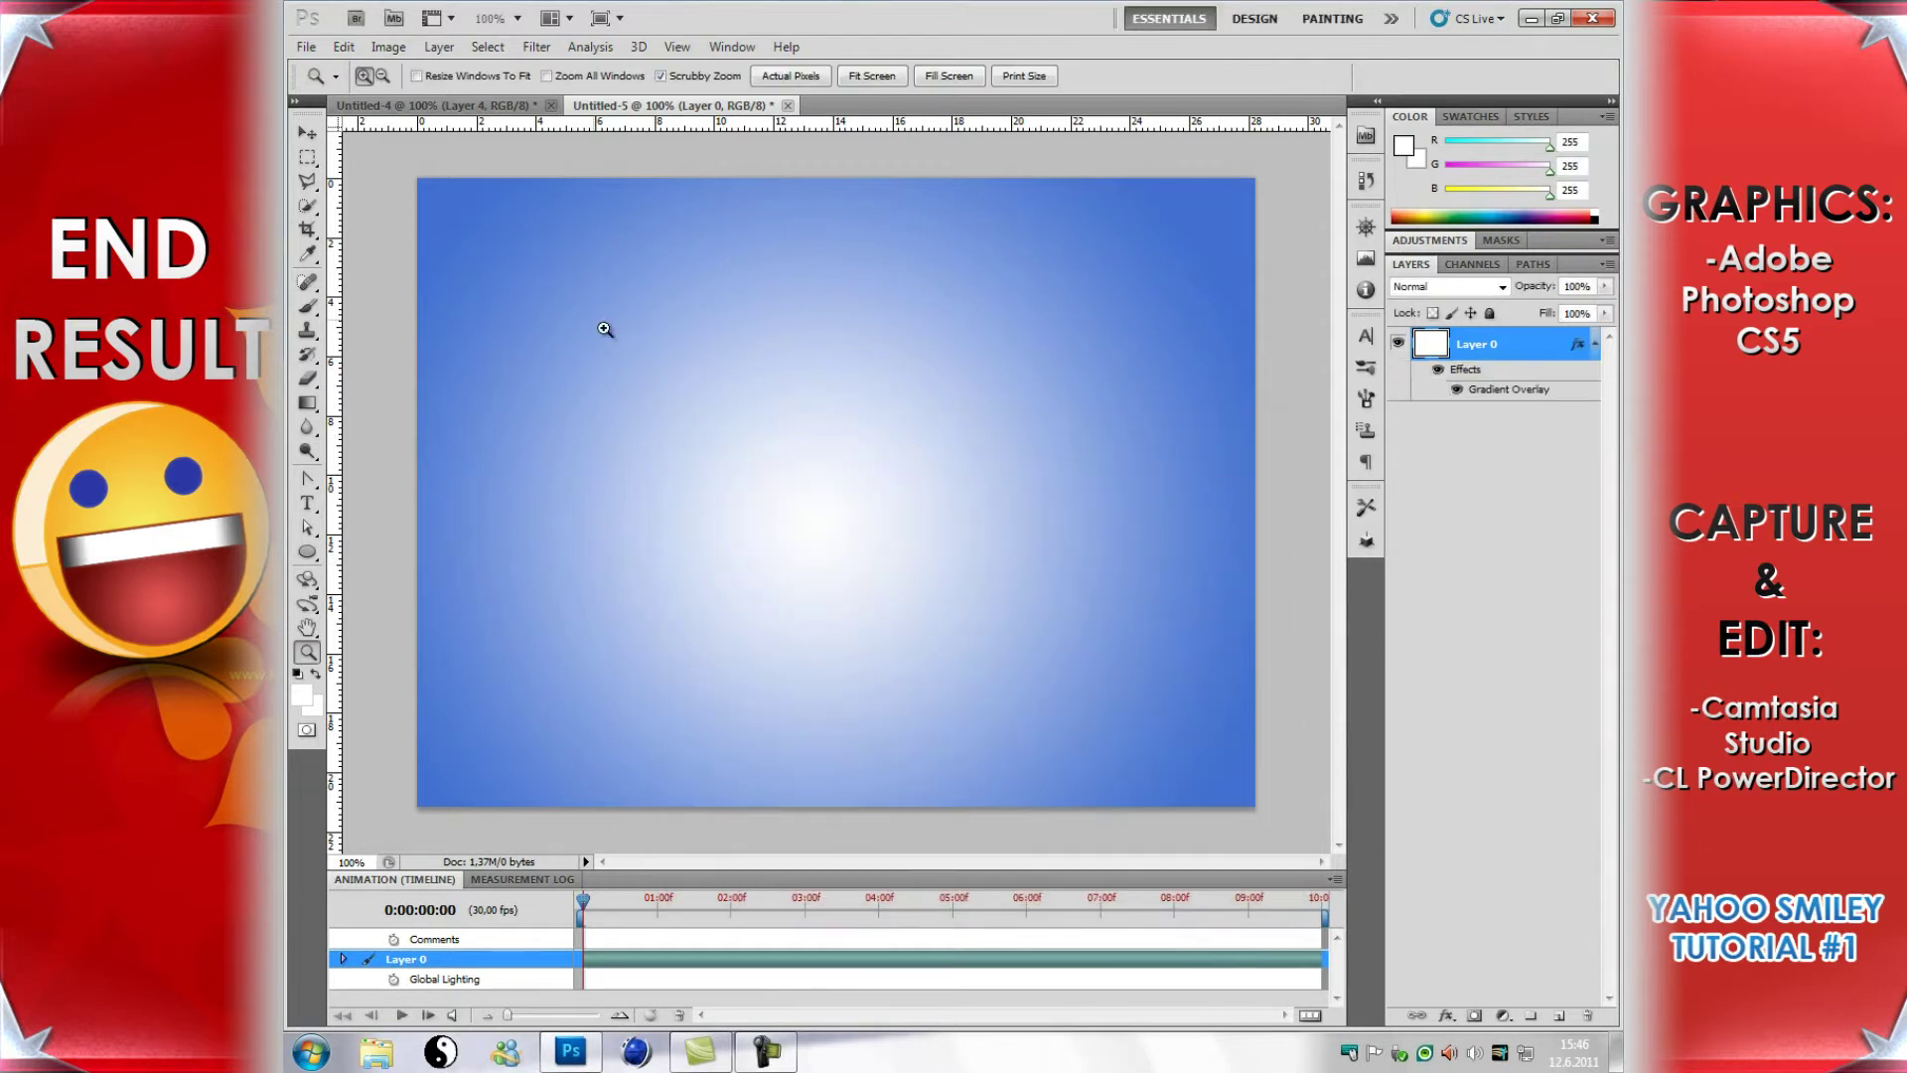
{"action": "left_click", "coordinate": [430, 107]}
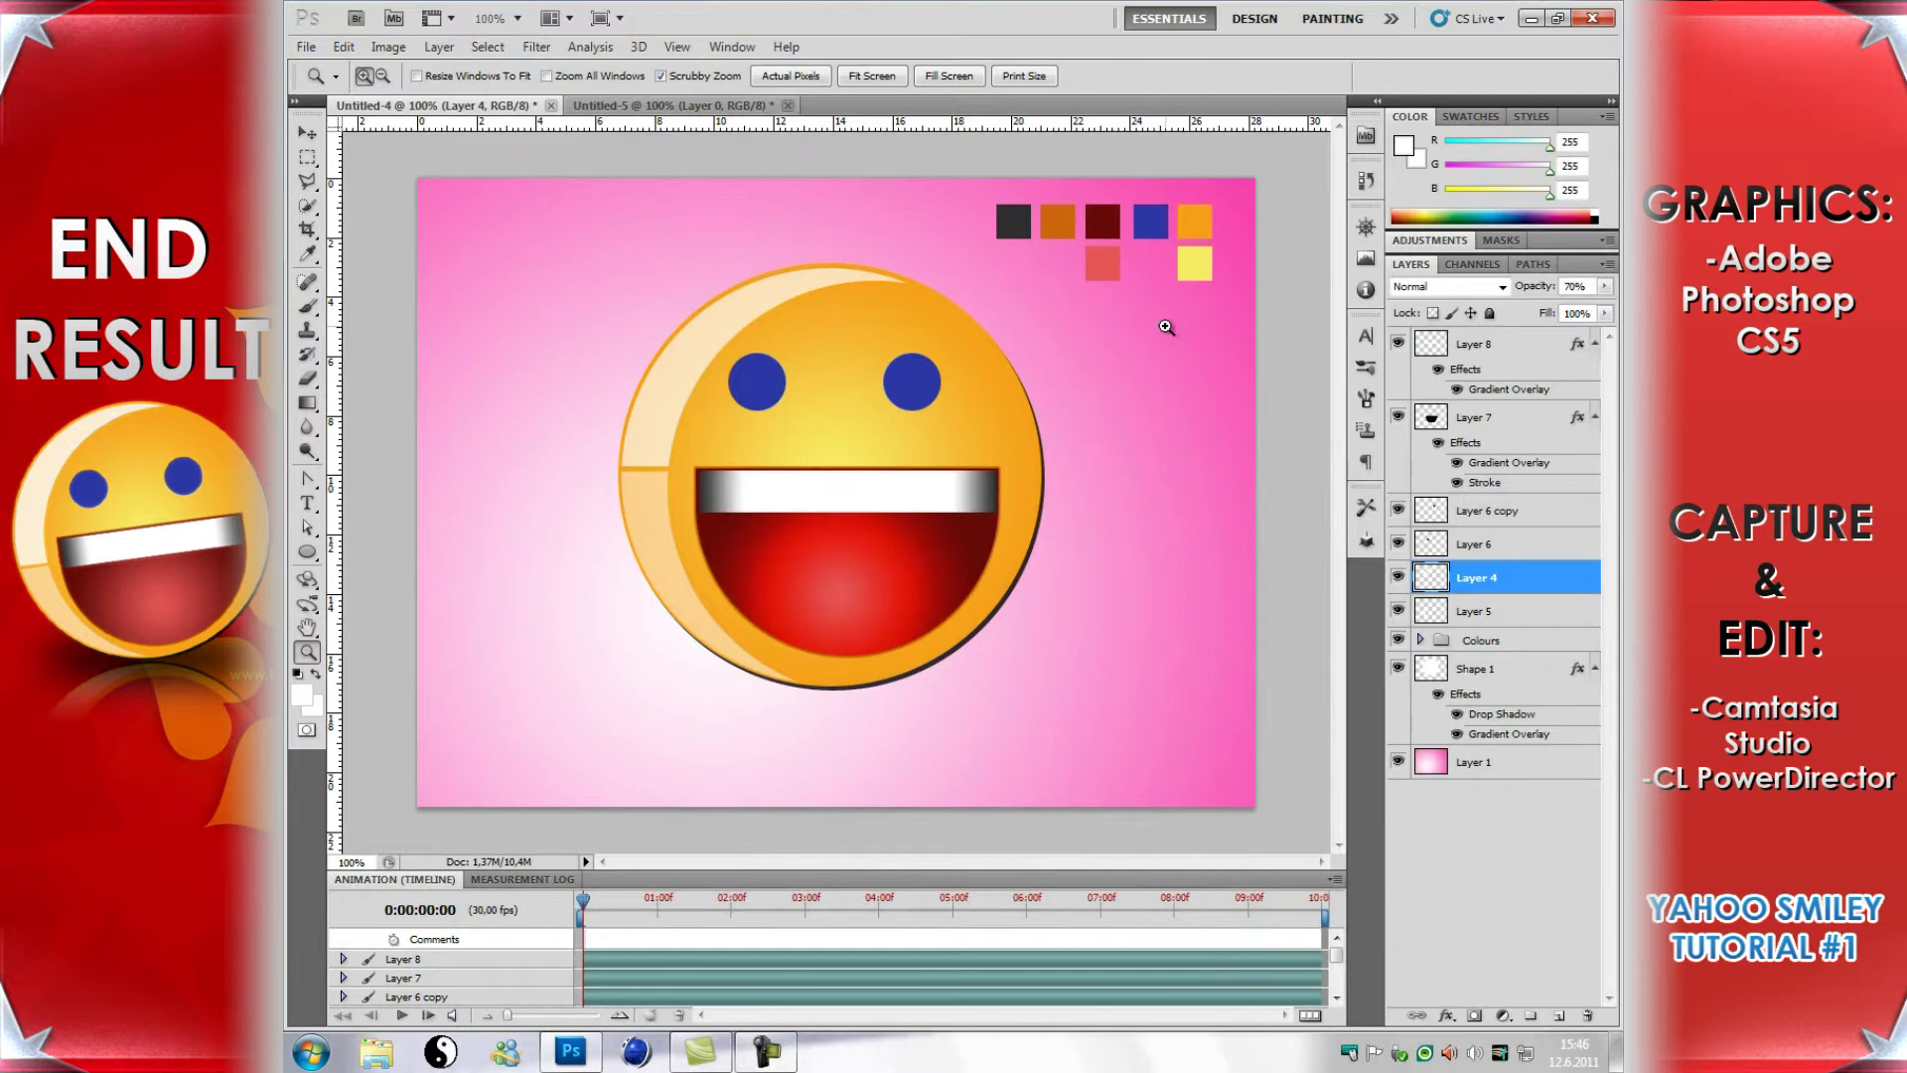
{"action": "left_click", "coordinate": [613, 107]}
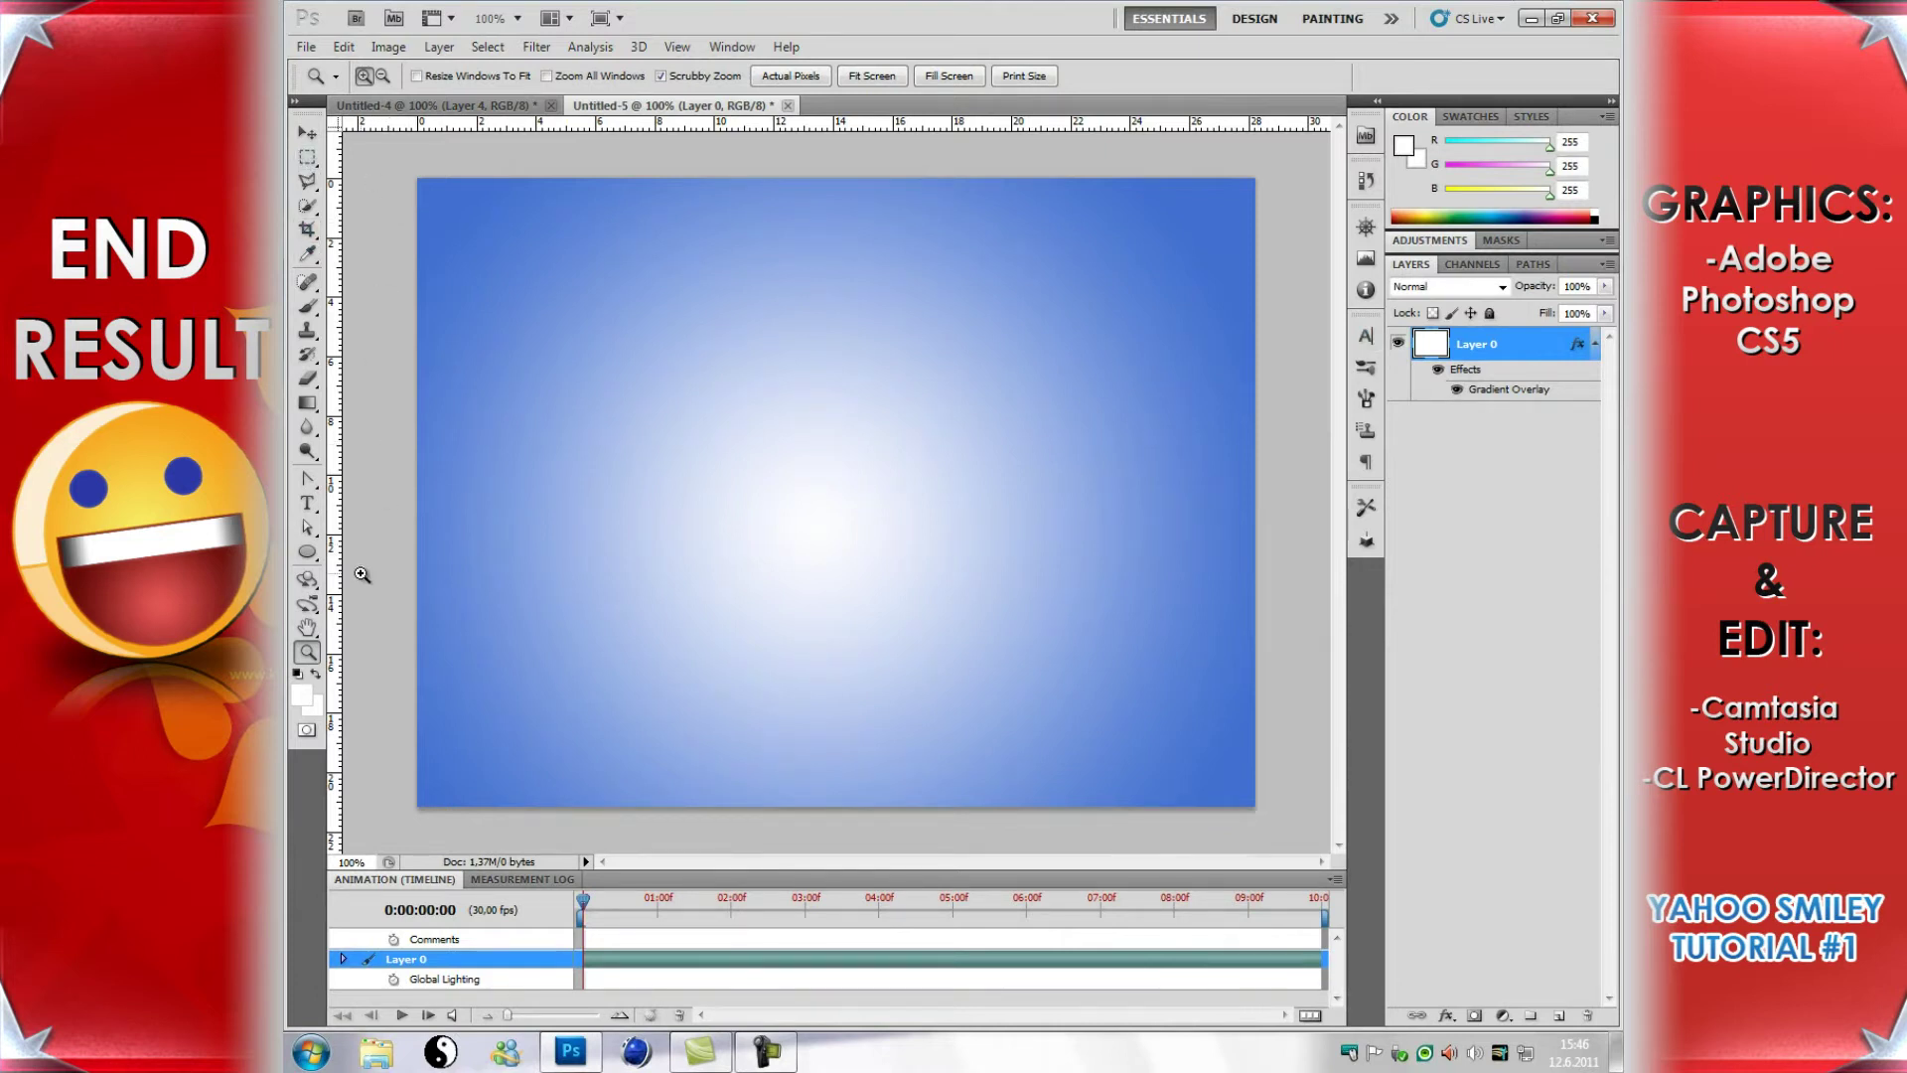
Step: Draw a large white circle with the Ellipse Tool on a new layer and shift it up-left
{"action": "left_click", "coordinate": [312, 558]}
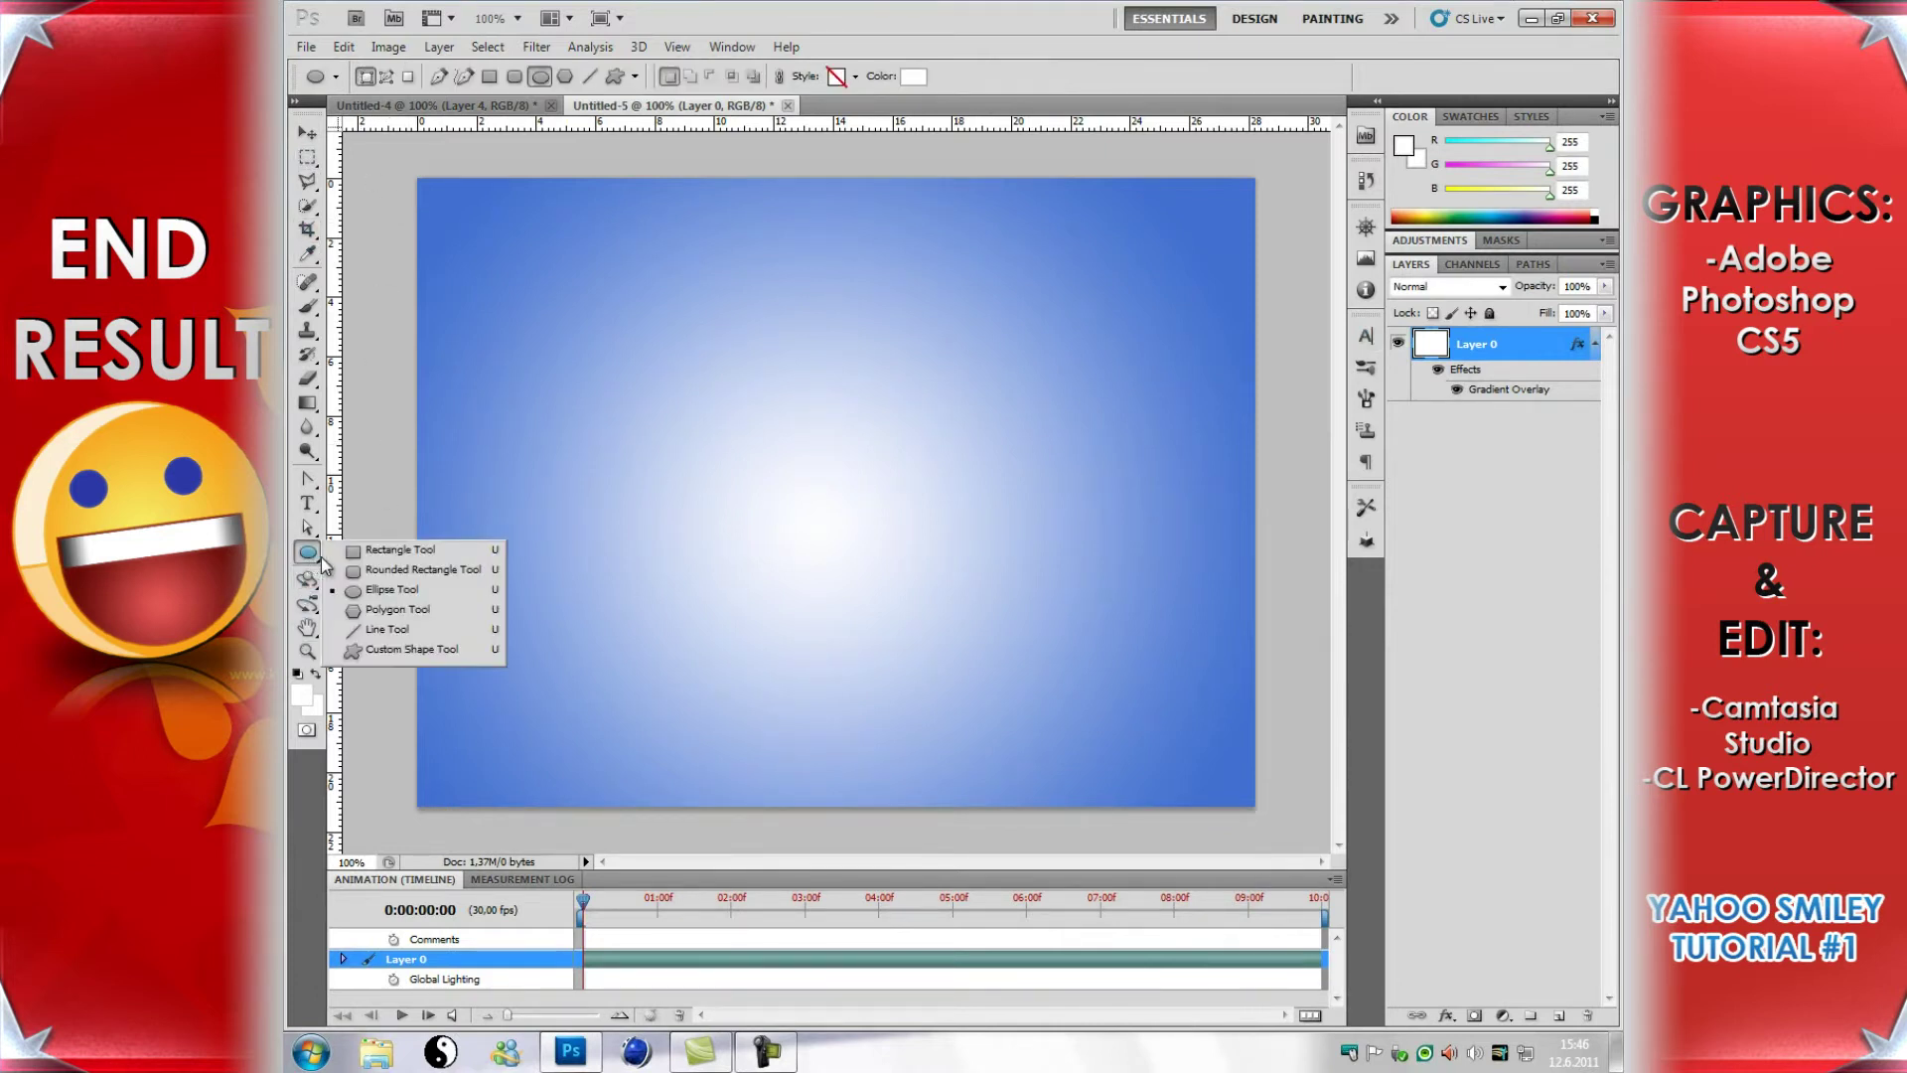
{"action": "left_click", "coordinate": [393, 589]}
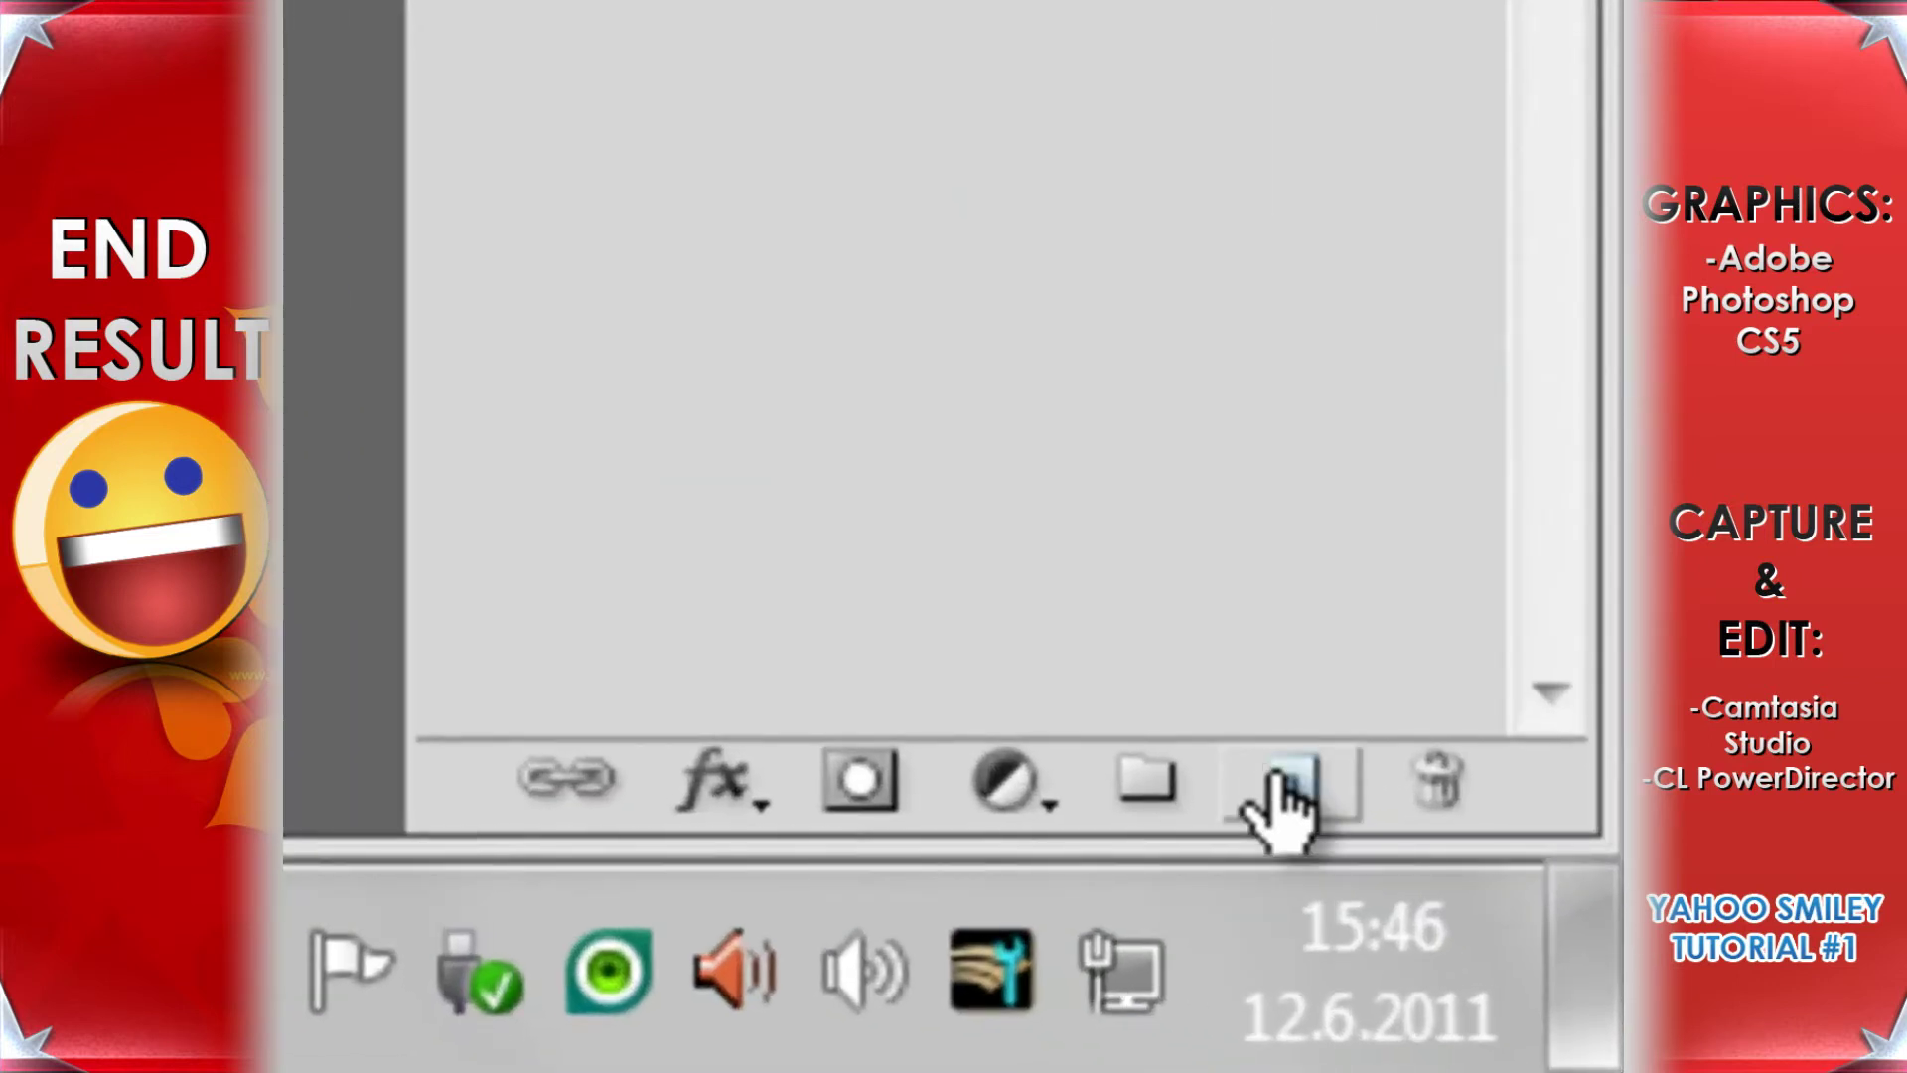
{"action": "left_click", "coordinate": [1289, 785]}
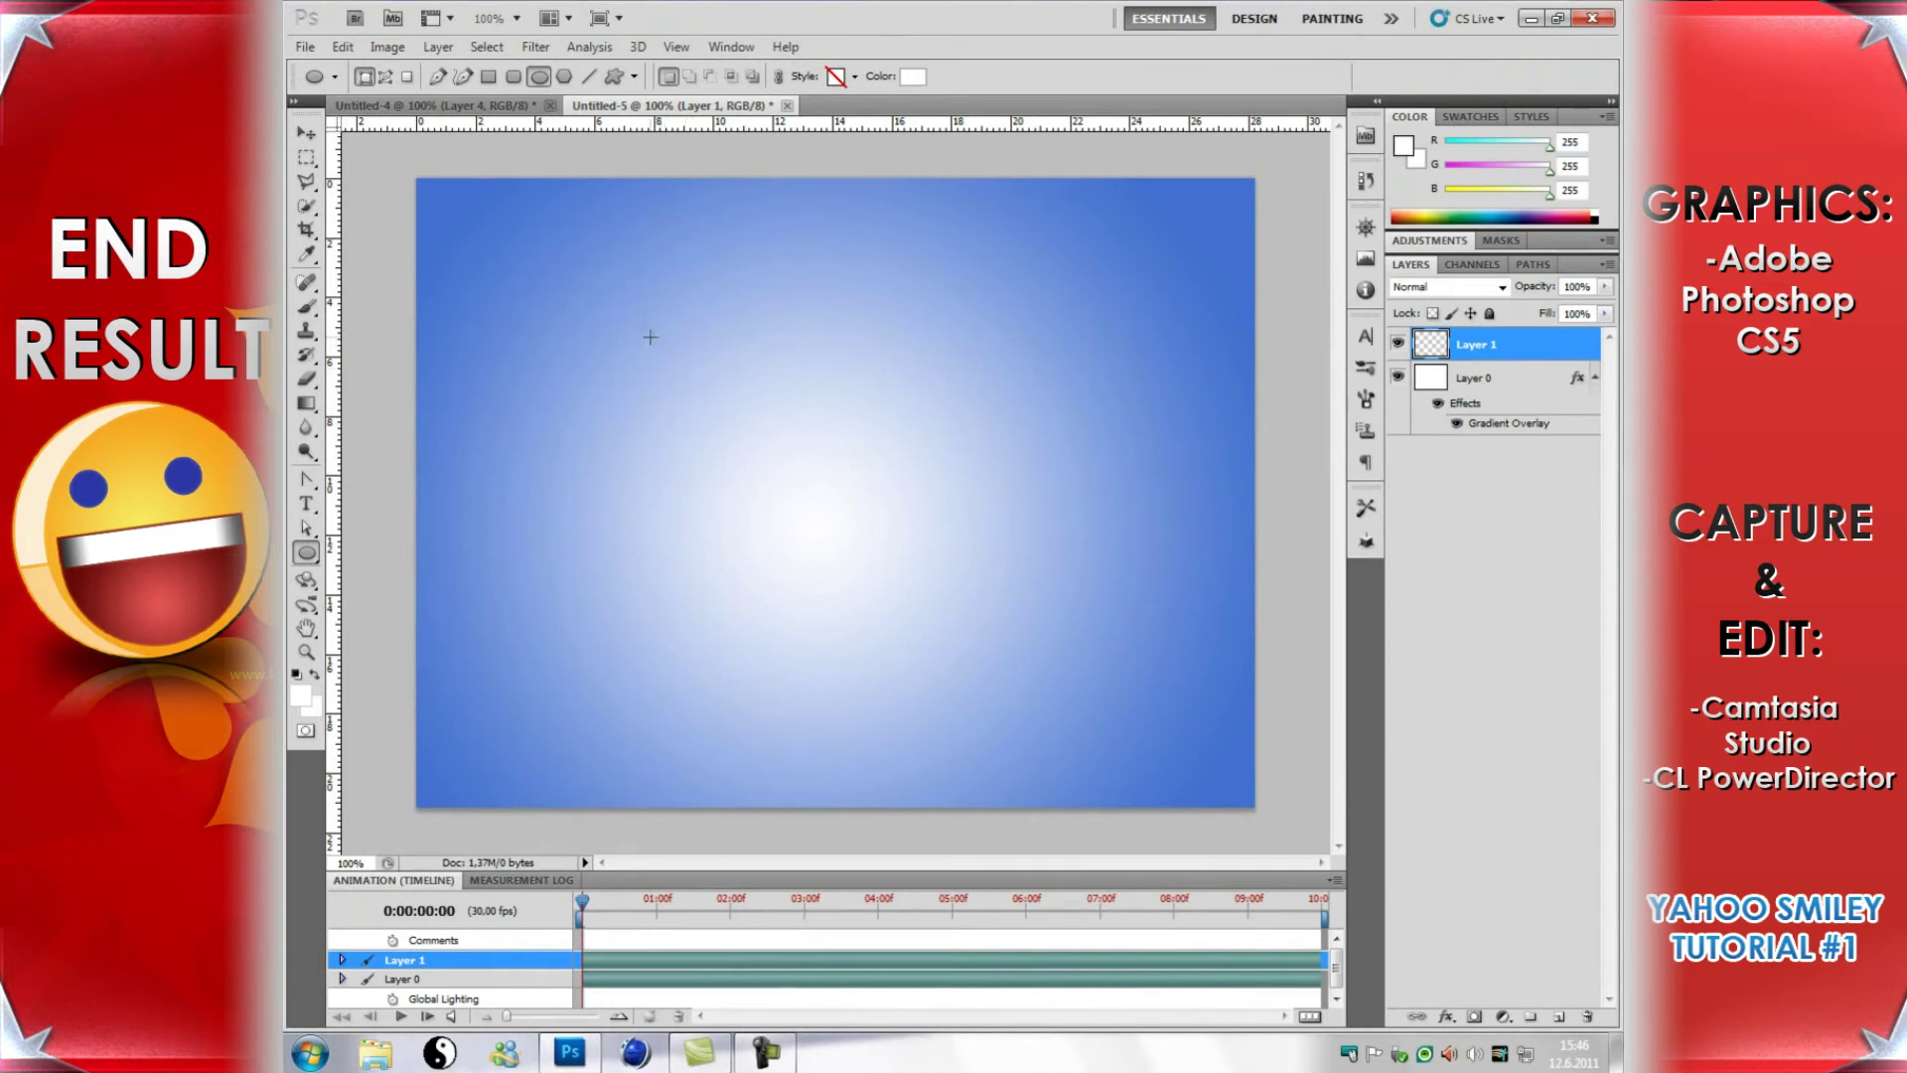
{"action": "left_click_drag", "start_coordinate": [687, 382], "coordinate": [1150, 792]}
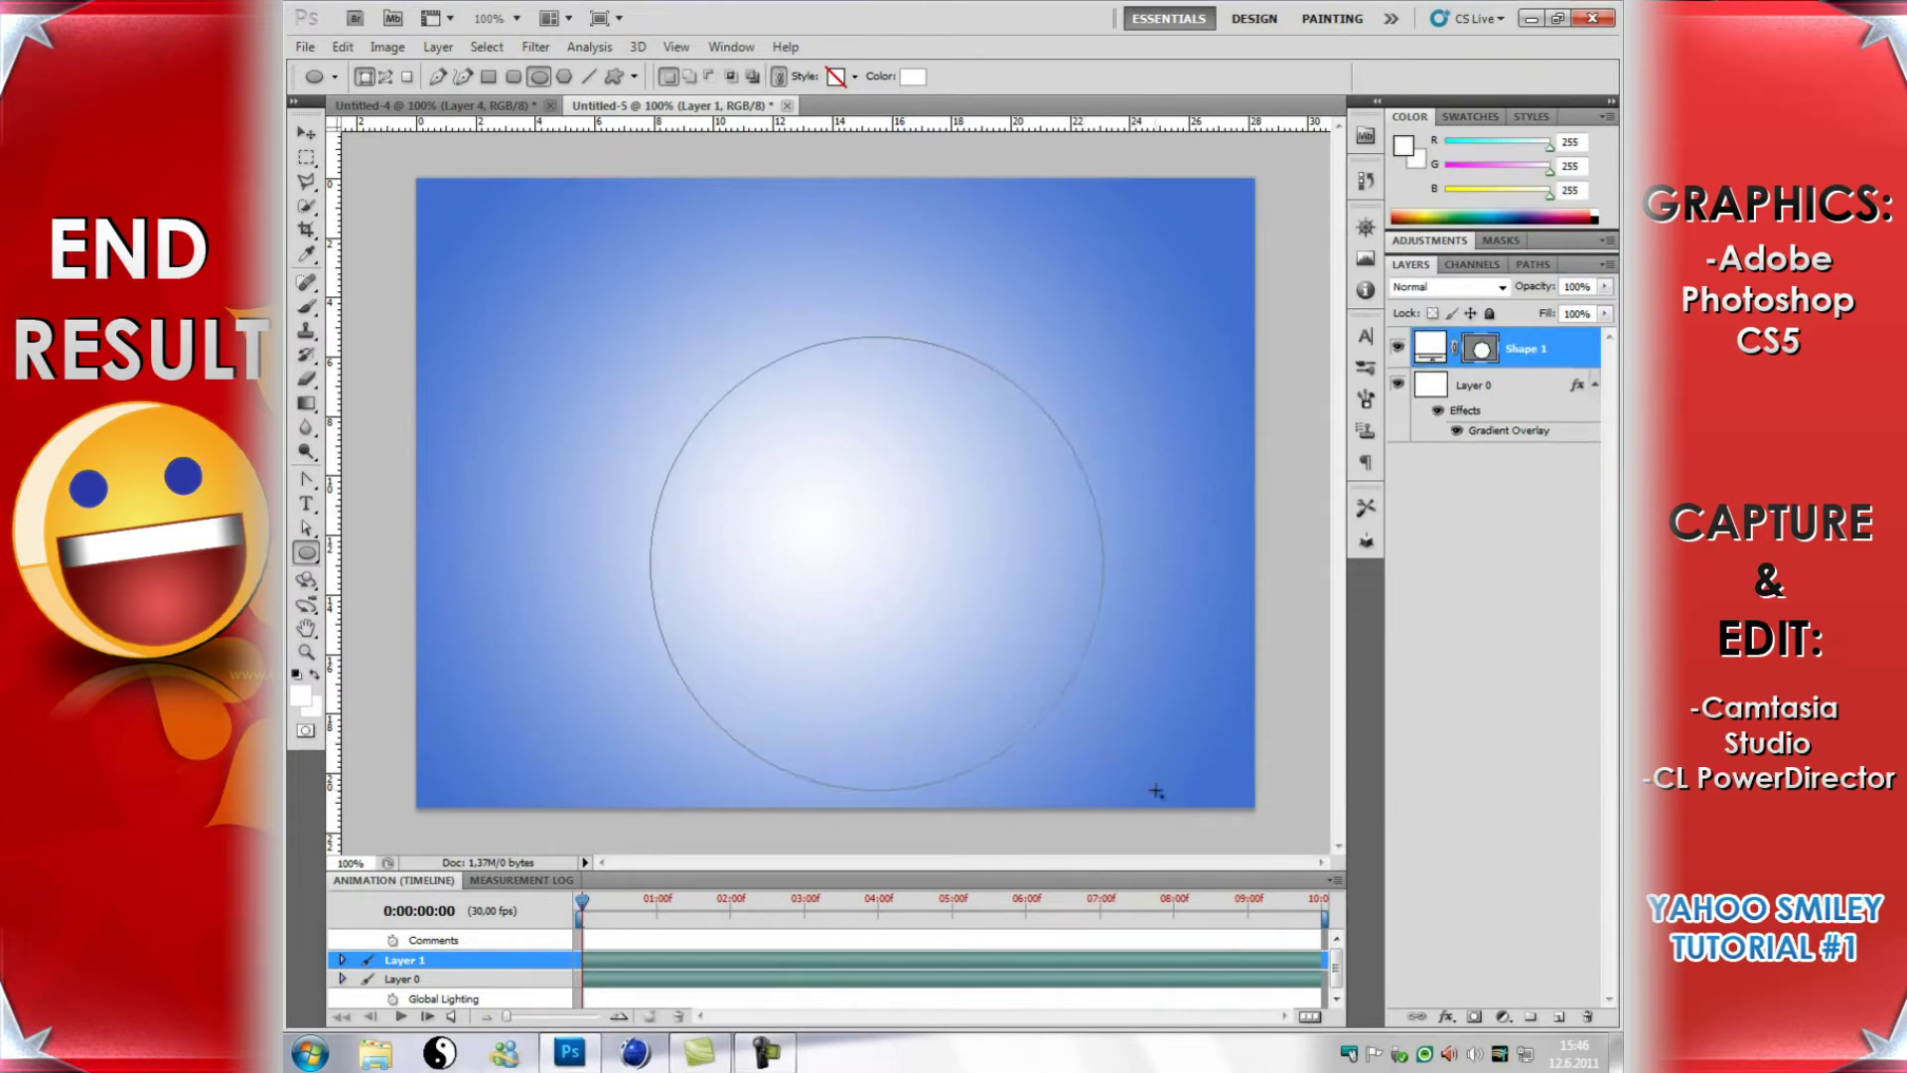
{"action": "left_click", "coordinate": [304, 135]}
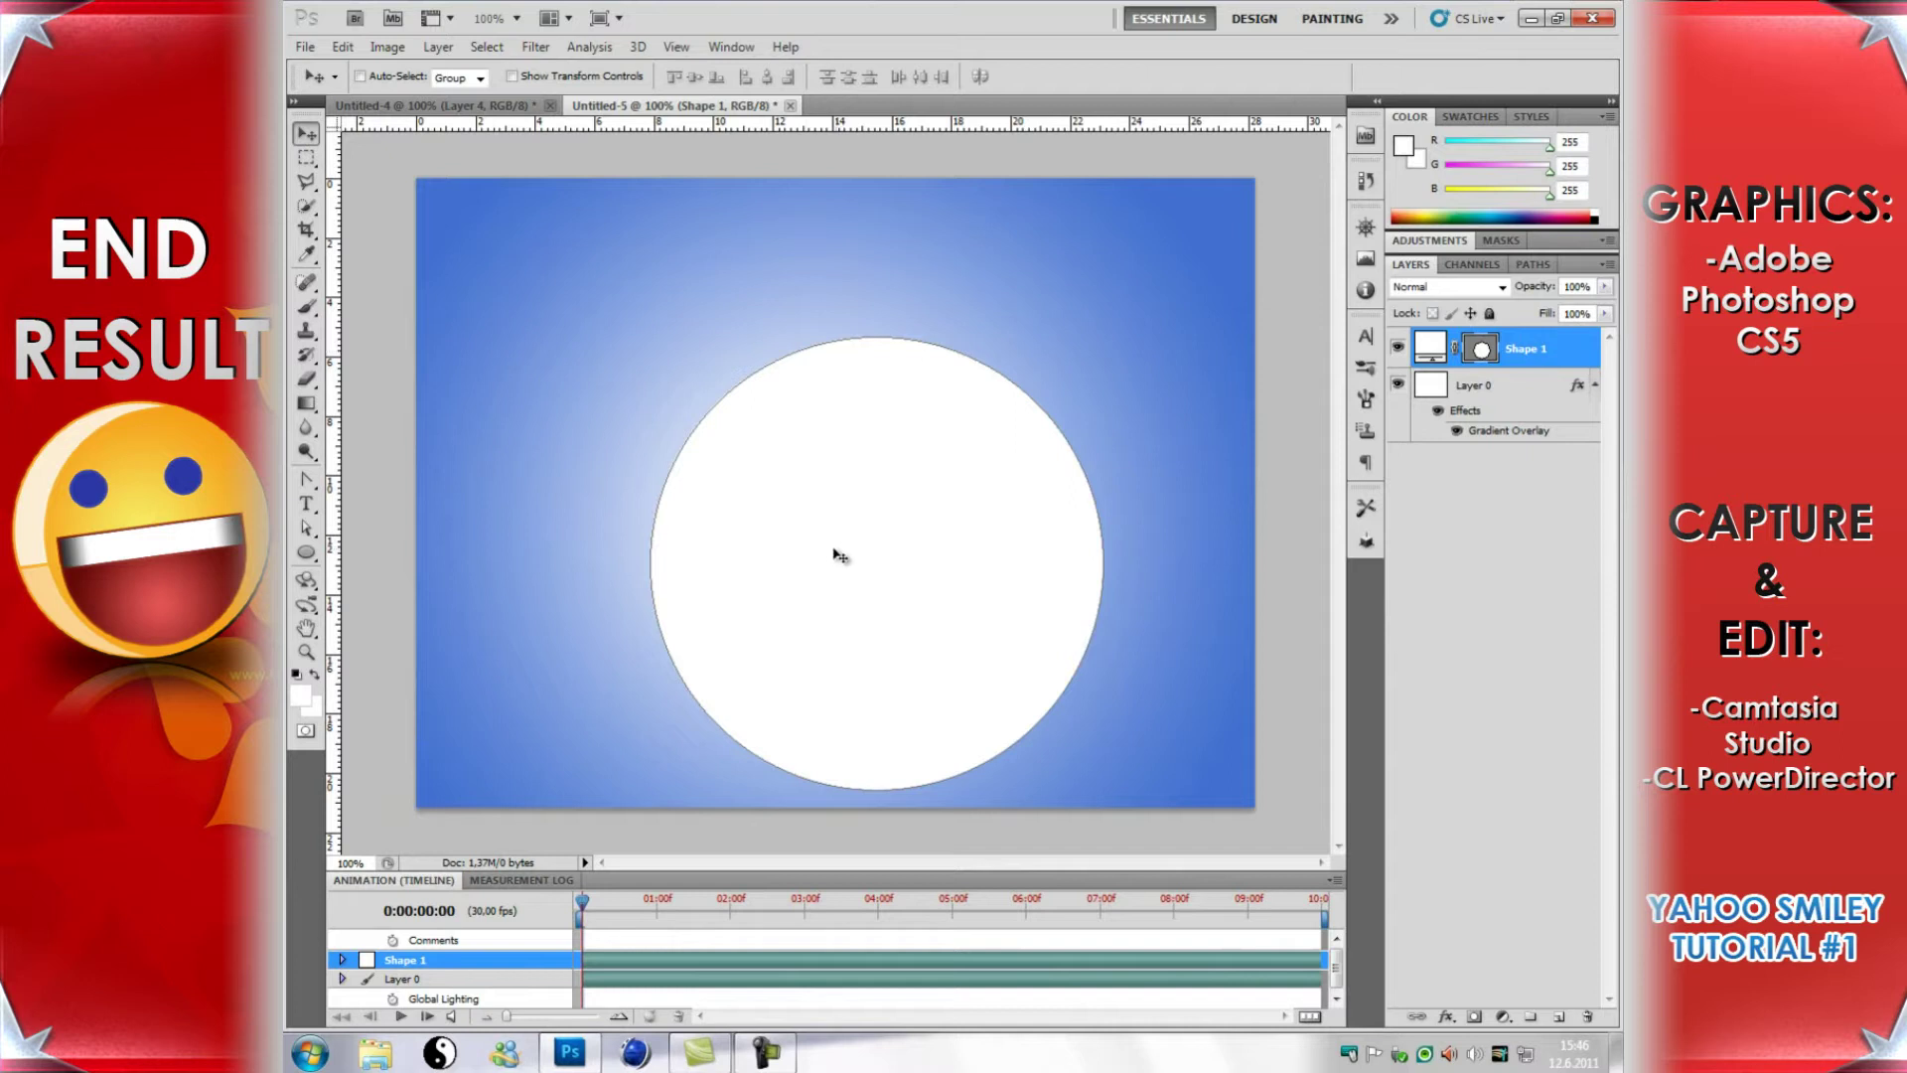
{"action": "left_click_drag", "start_coordinate": [839, 549], "coordinate": [777, 483]}
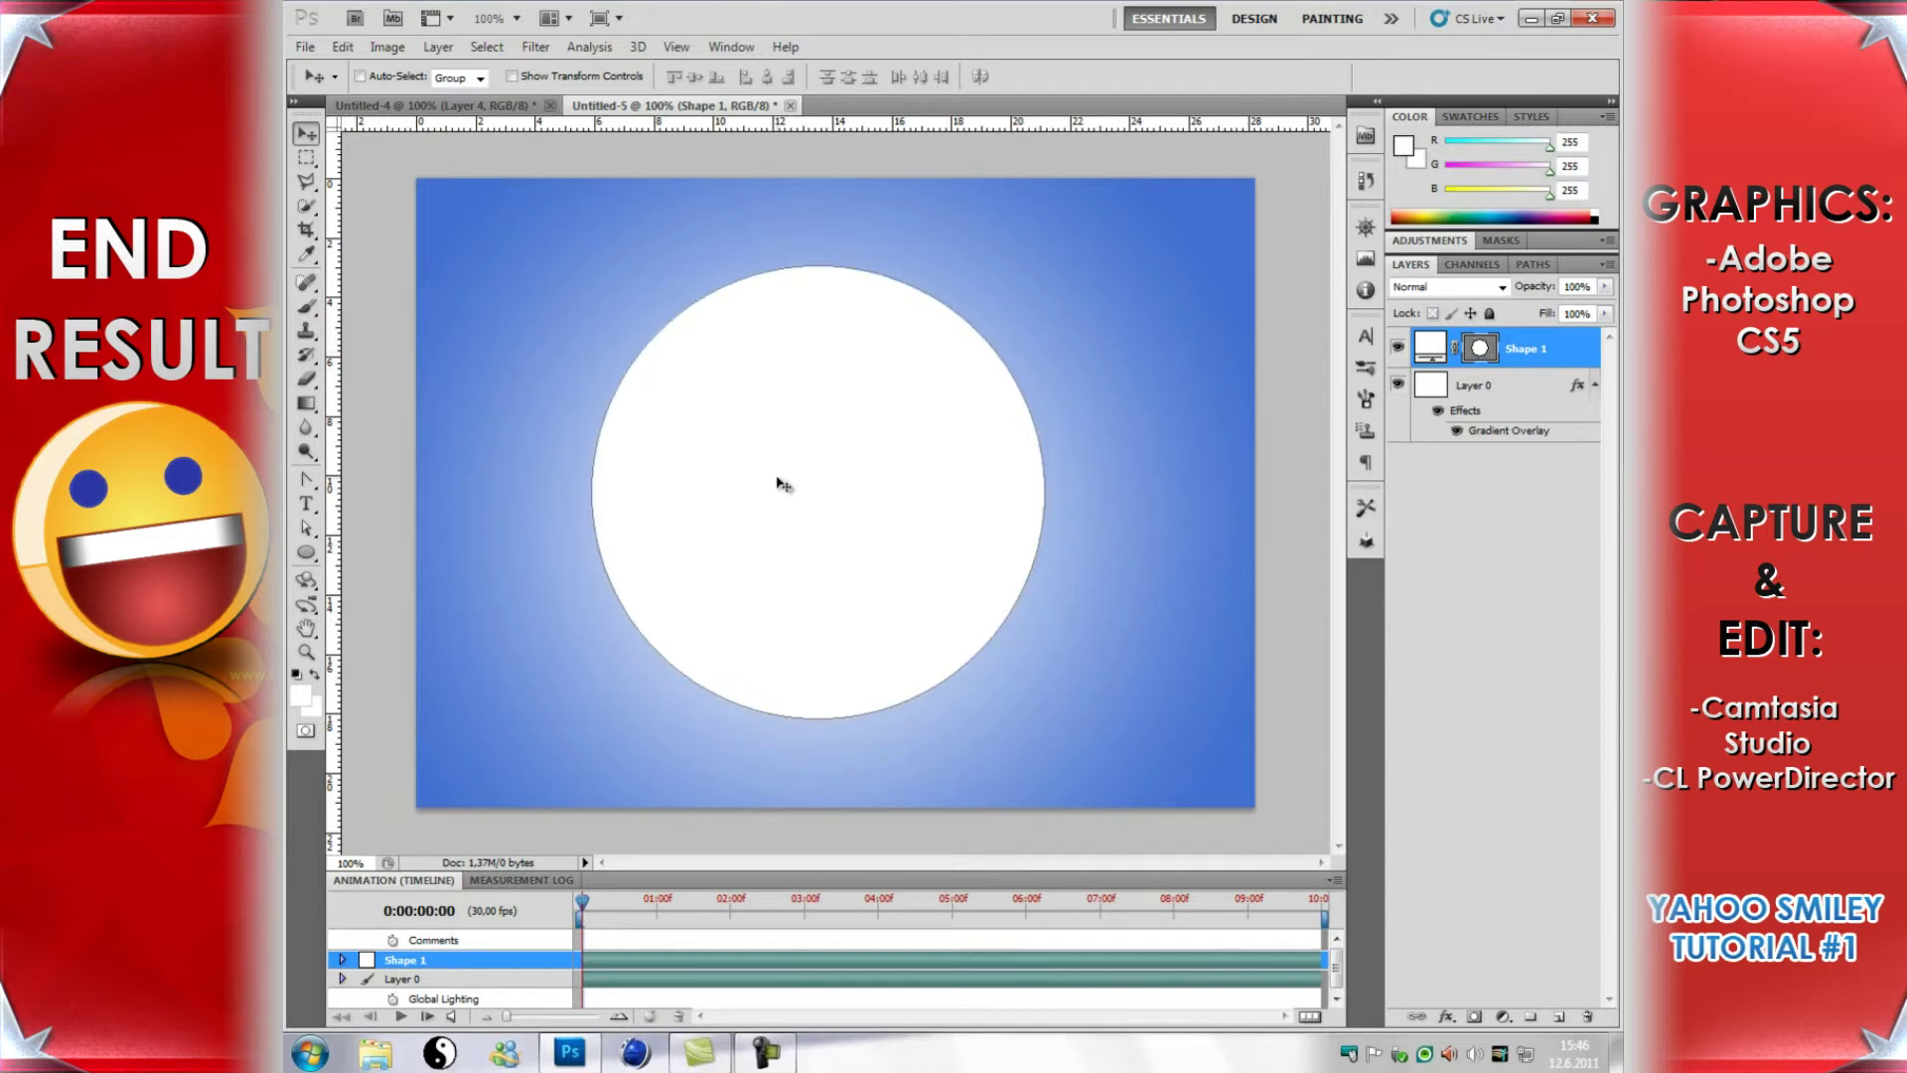
Step: Rasterize the Shape 1 circle layer and add a Drop Shadow style to it
{"action": "right_click", "coordinate": [1570, 345]}
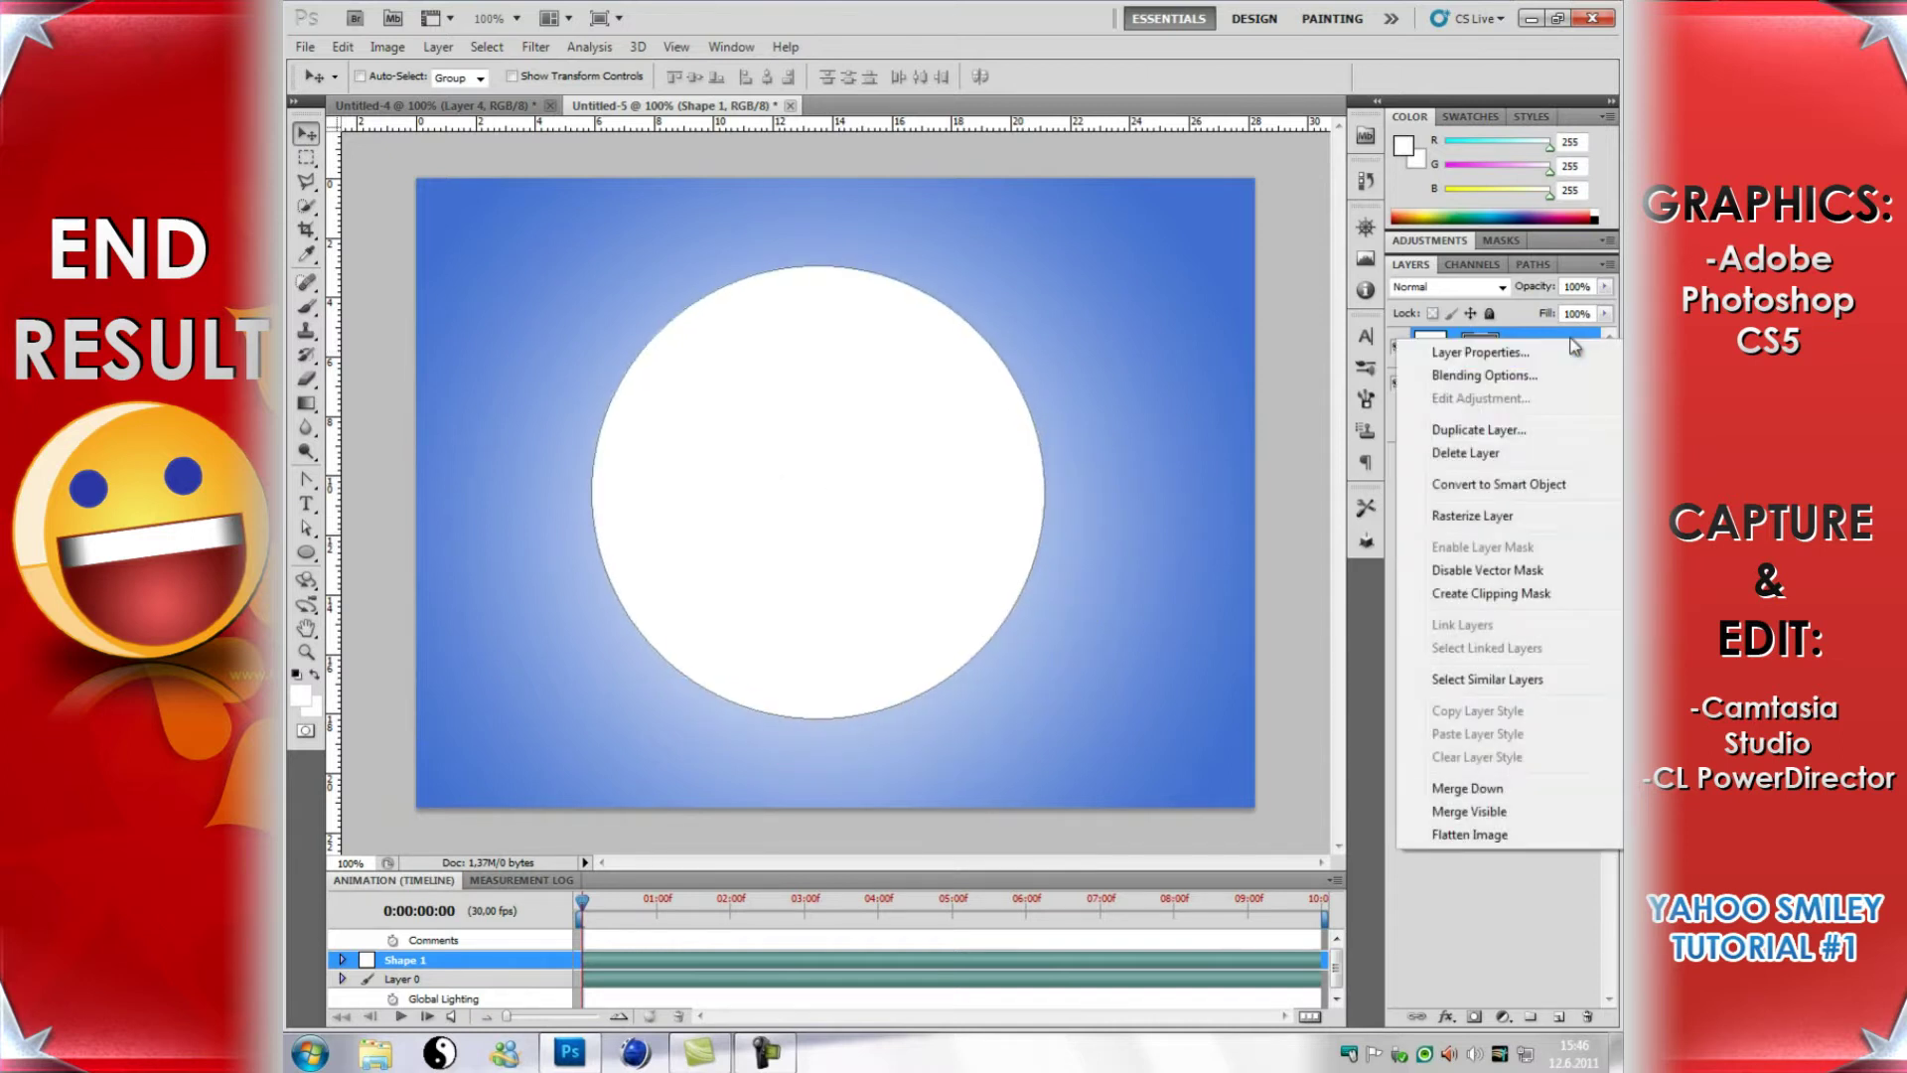
{"action": "left_click", "coordinate": [1582, 517]}
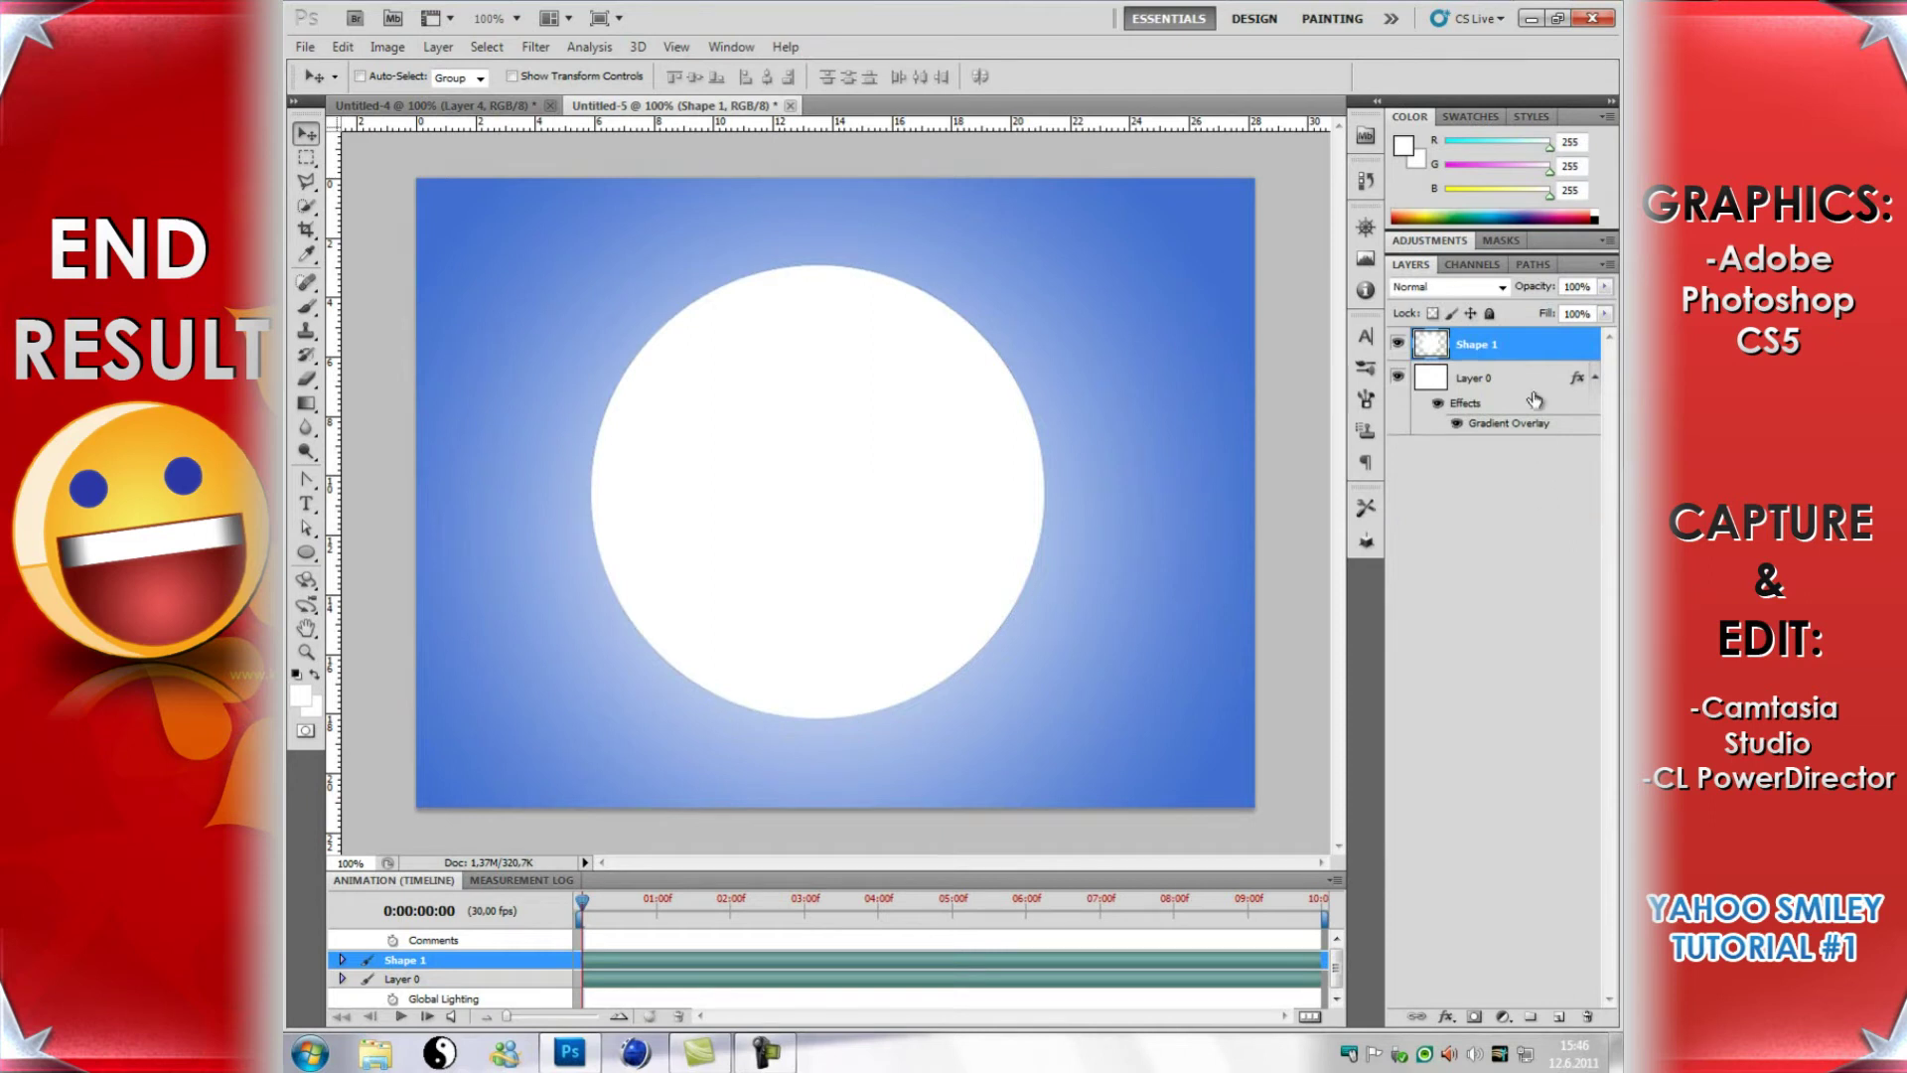
{"action": "right_click", "coordinate": [1551, 353]}
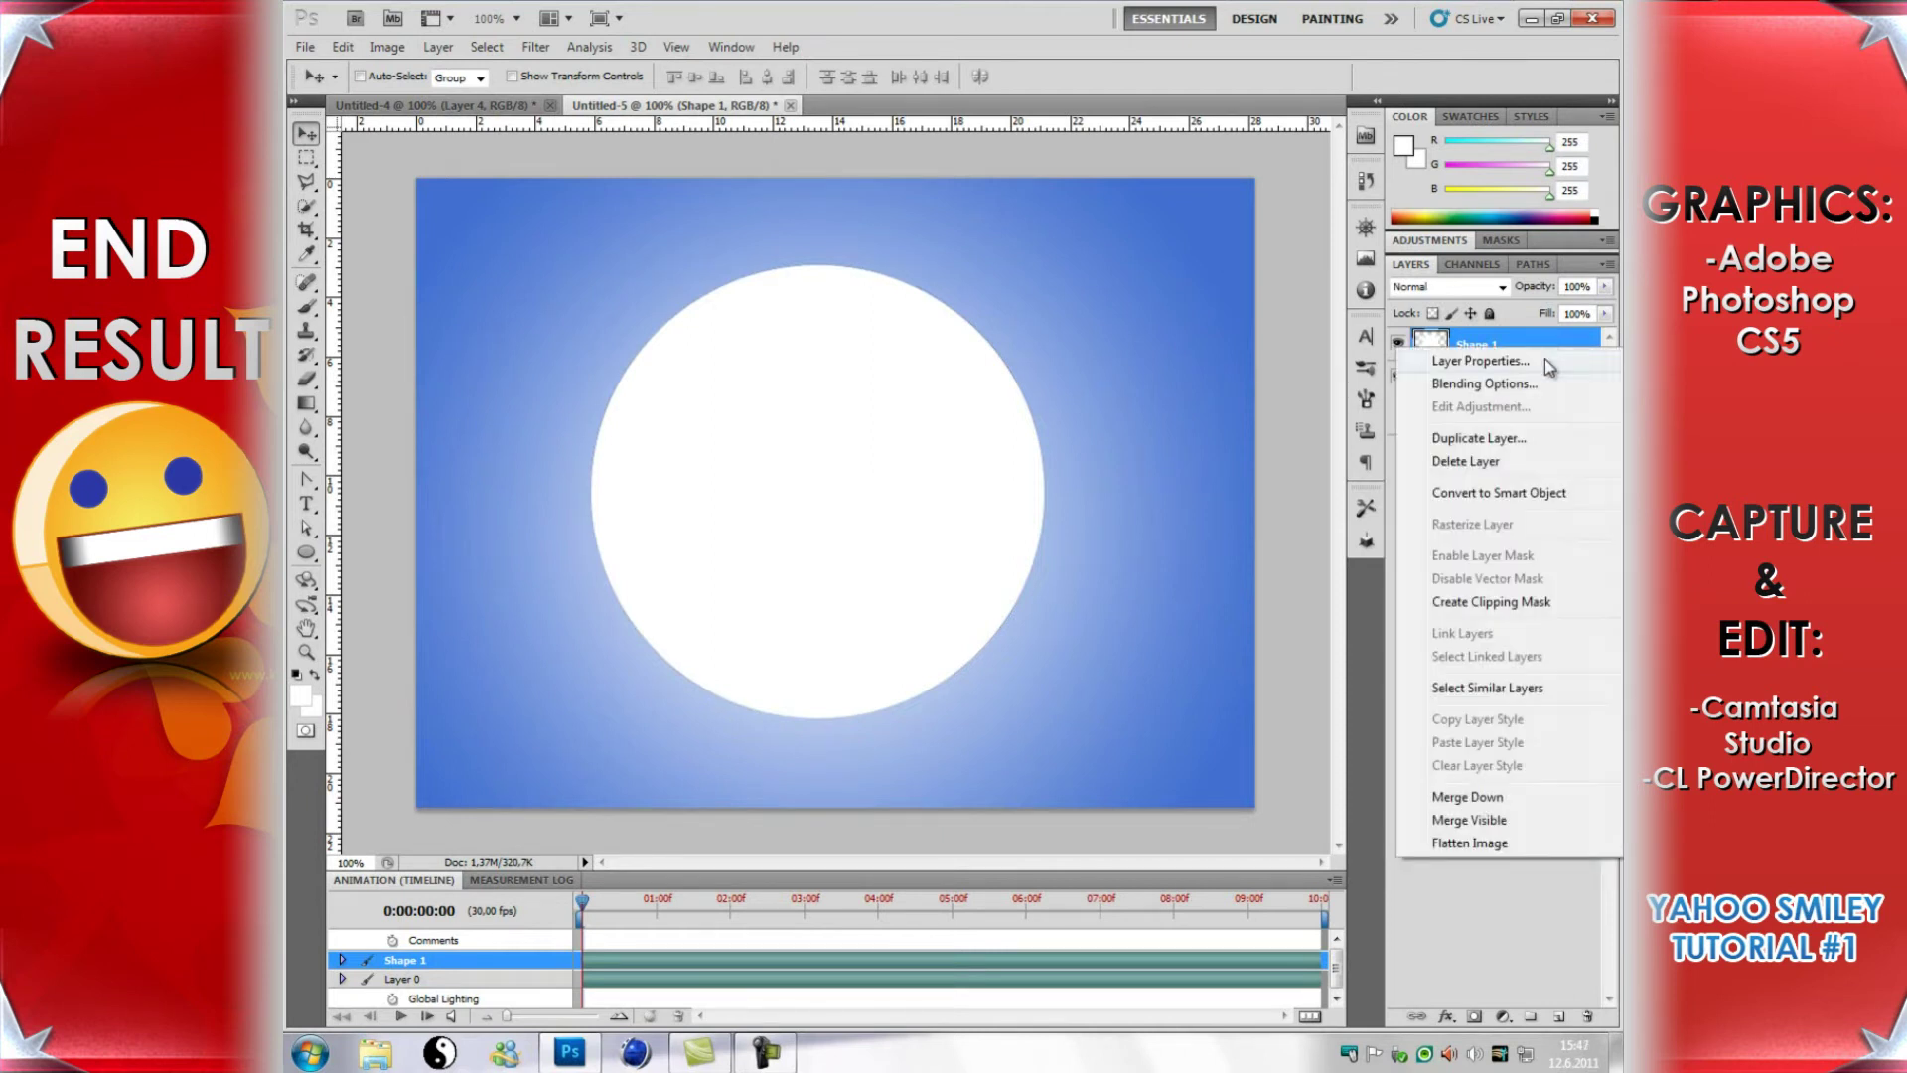
{"action": "left_click", "coordinate": [1541, 393]}
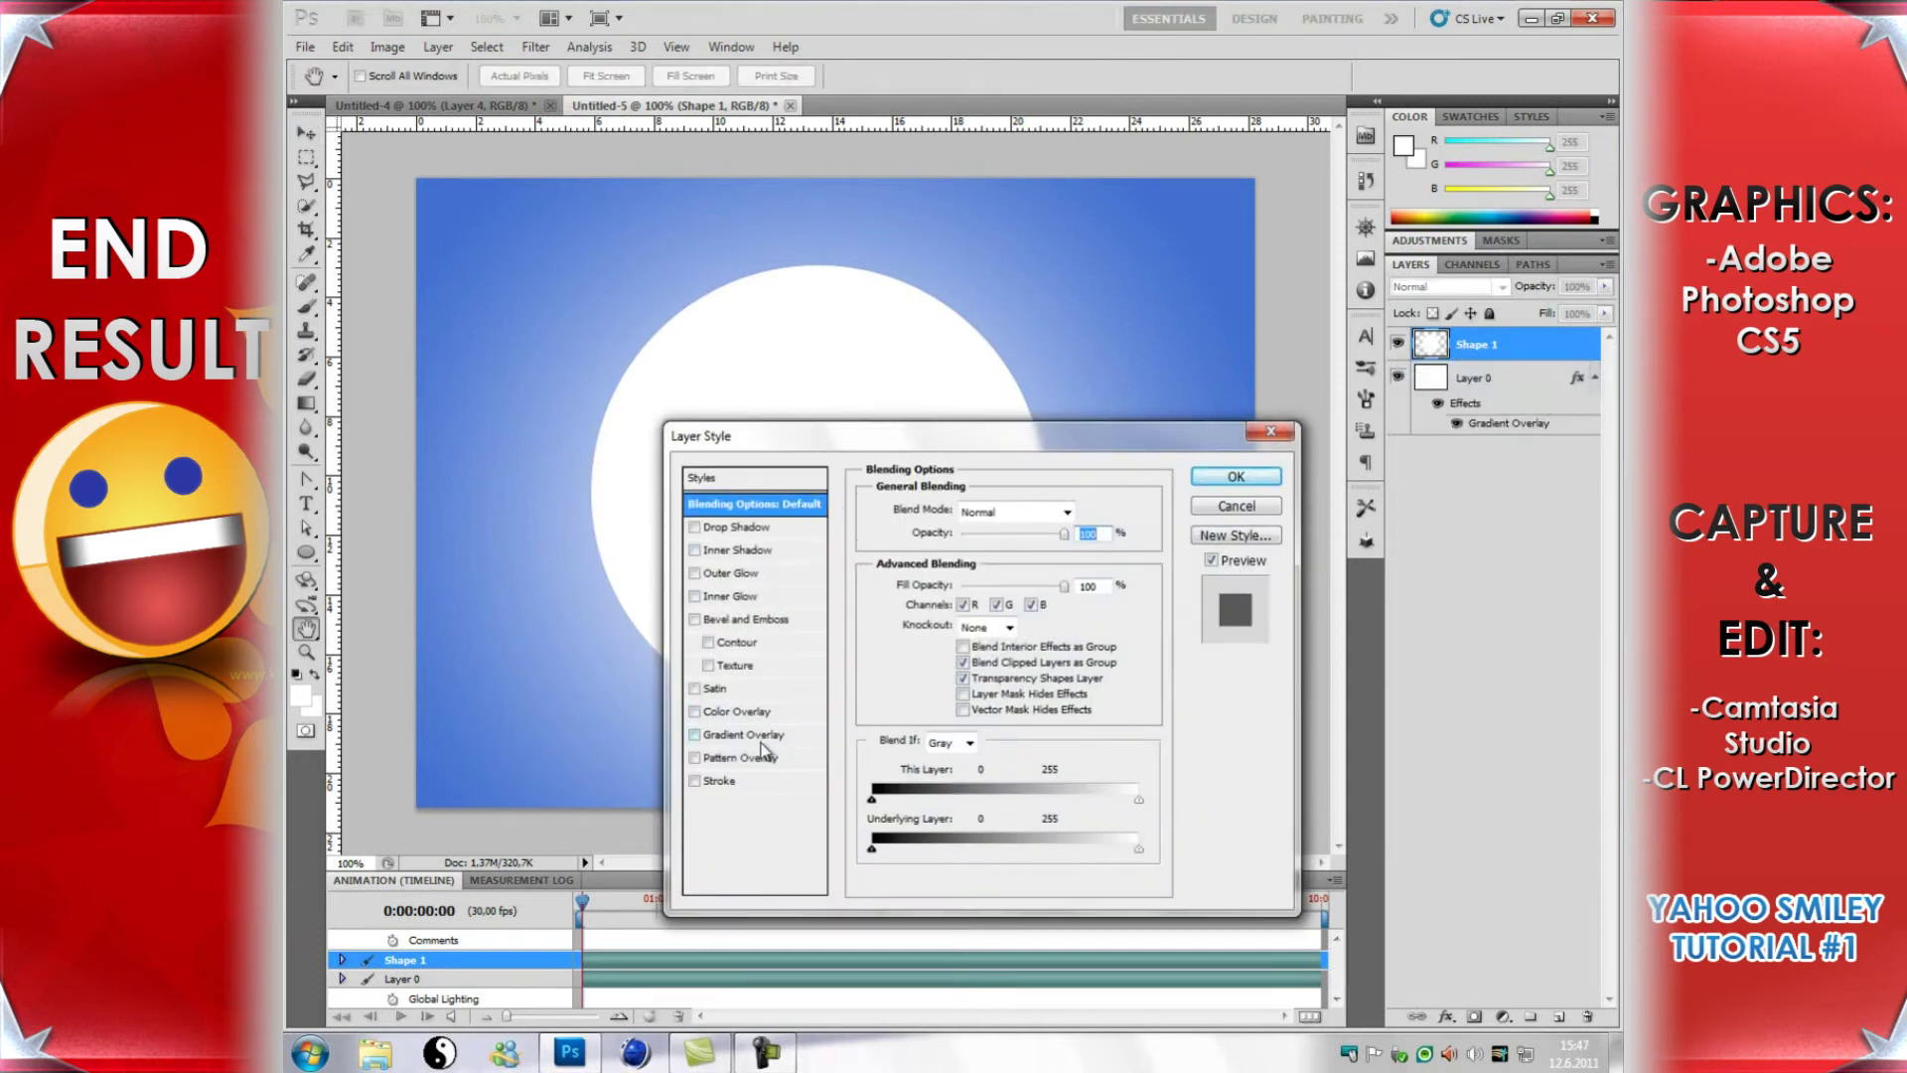
{"action": "left_click", "coordinate": [750, 534]}
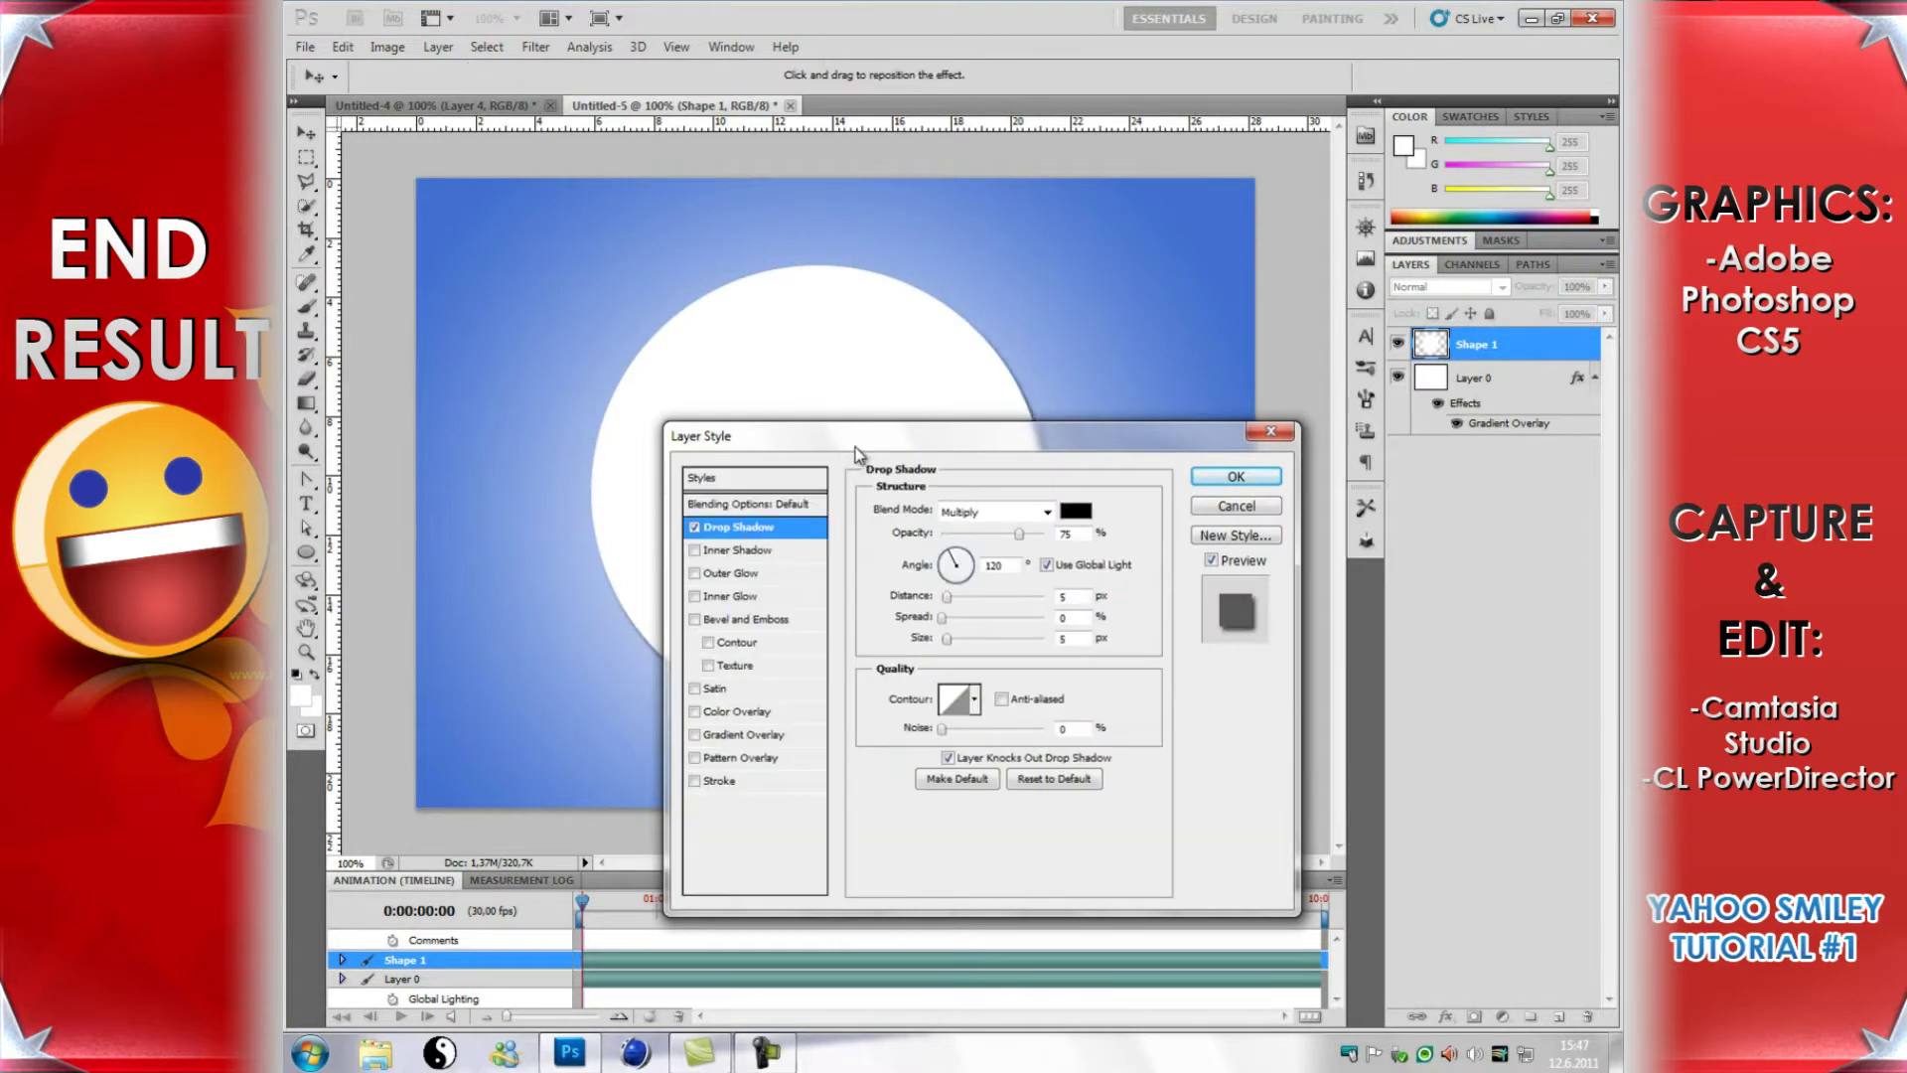
Step: Set the drop shadow to 100% opacity and size 0, then apply it
{"action": "left_click_drag", "start_coordinate": [856, 447], "coordinate": [745, 525]}
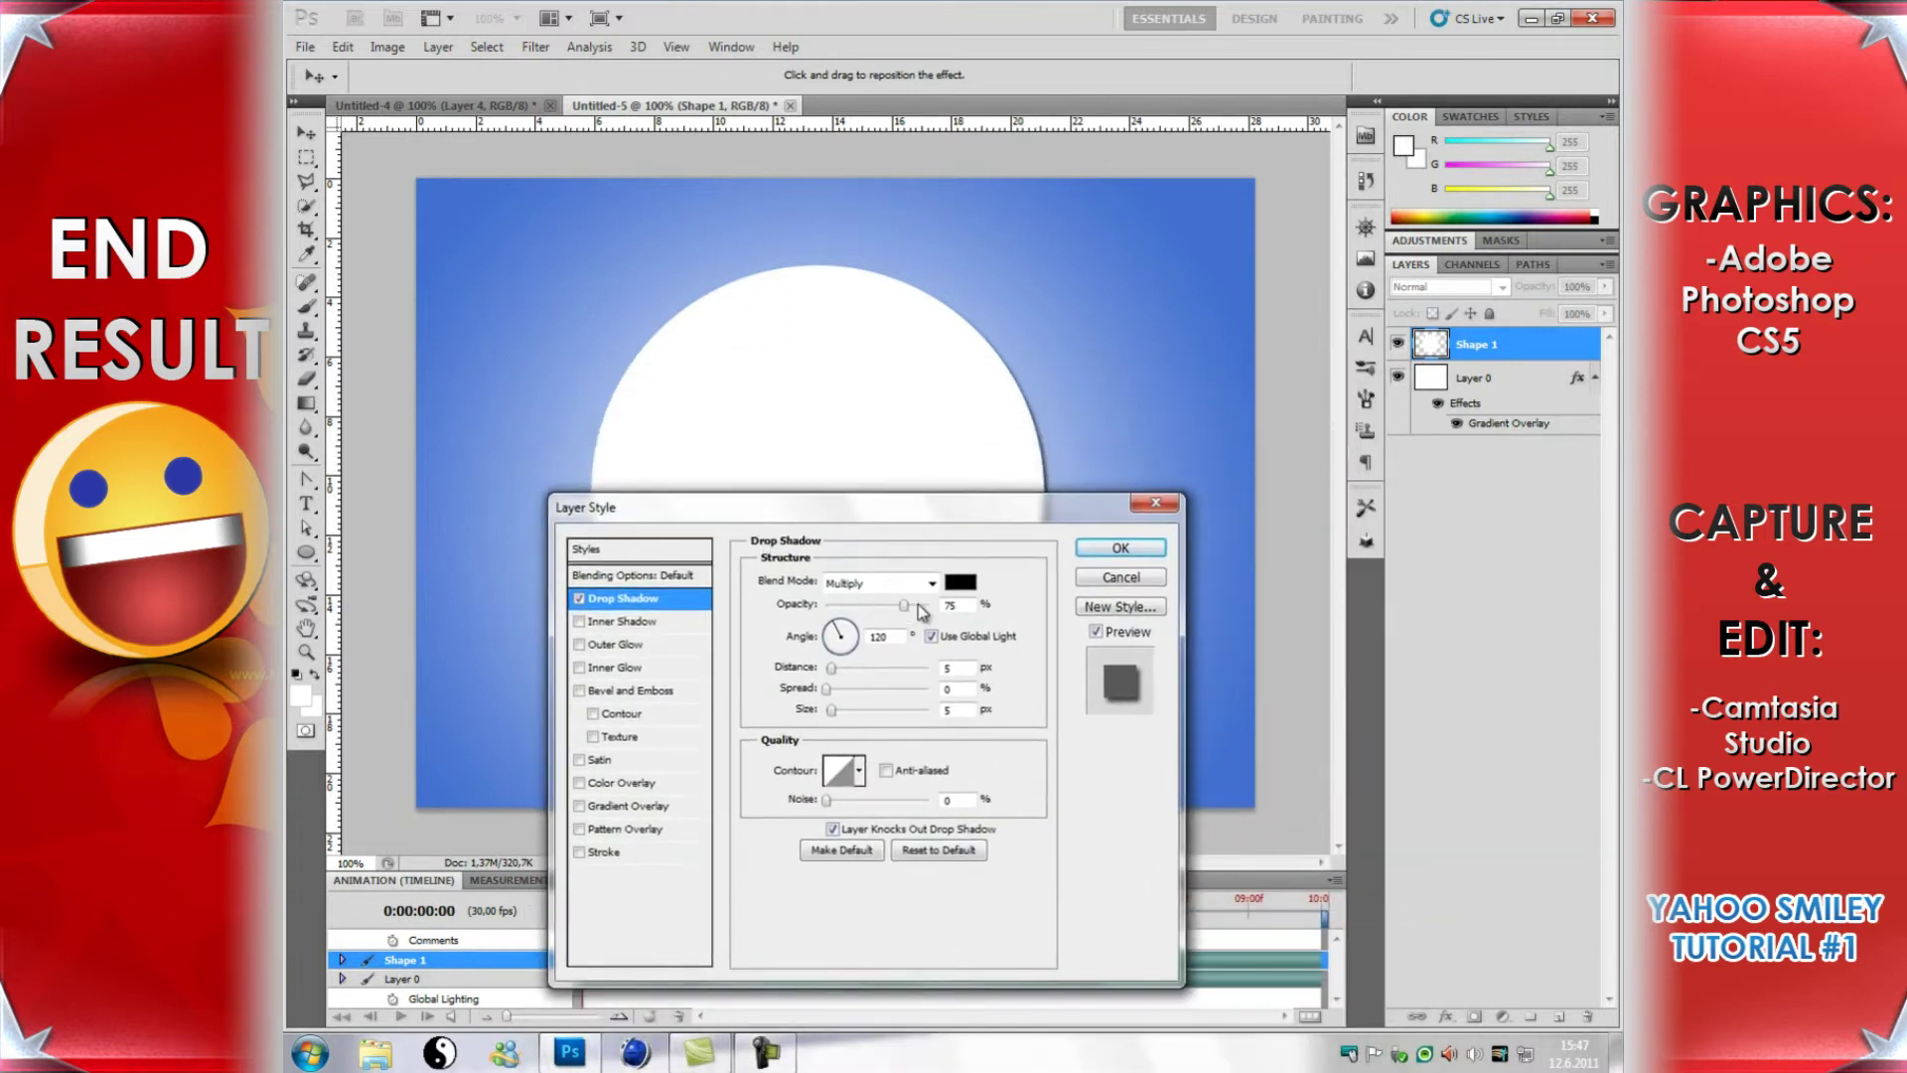
{"action": "left_click_drag", "start_coordinate": [905, 613], "coordinate": [939, 610]}
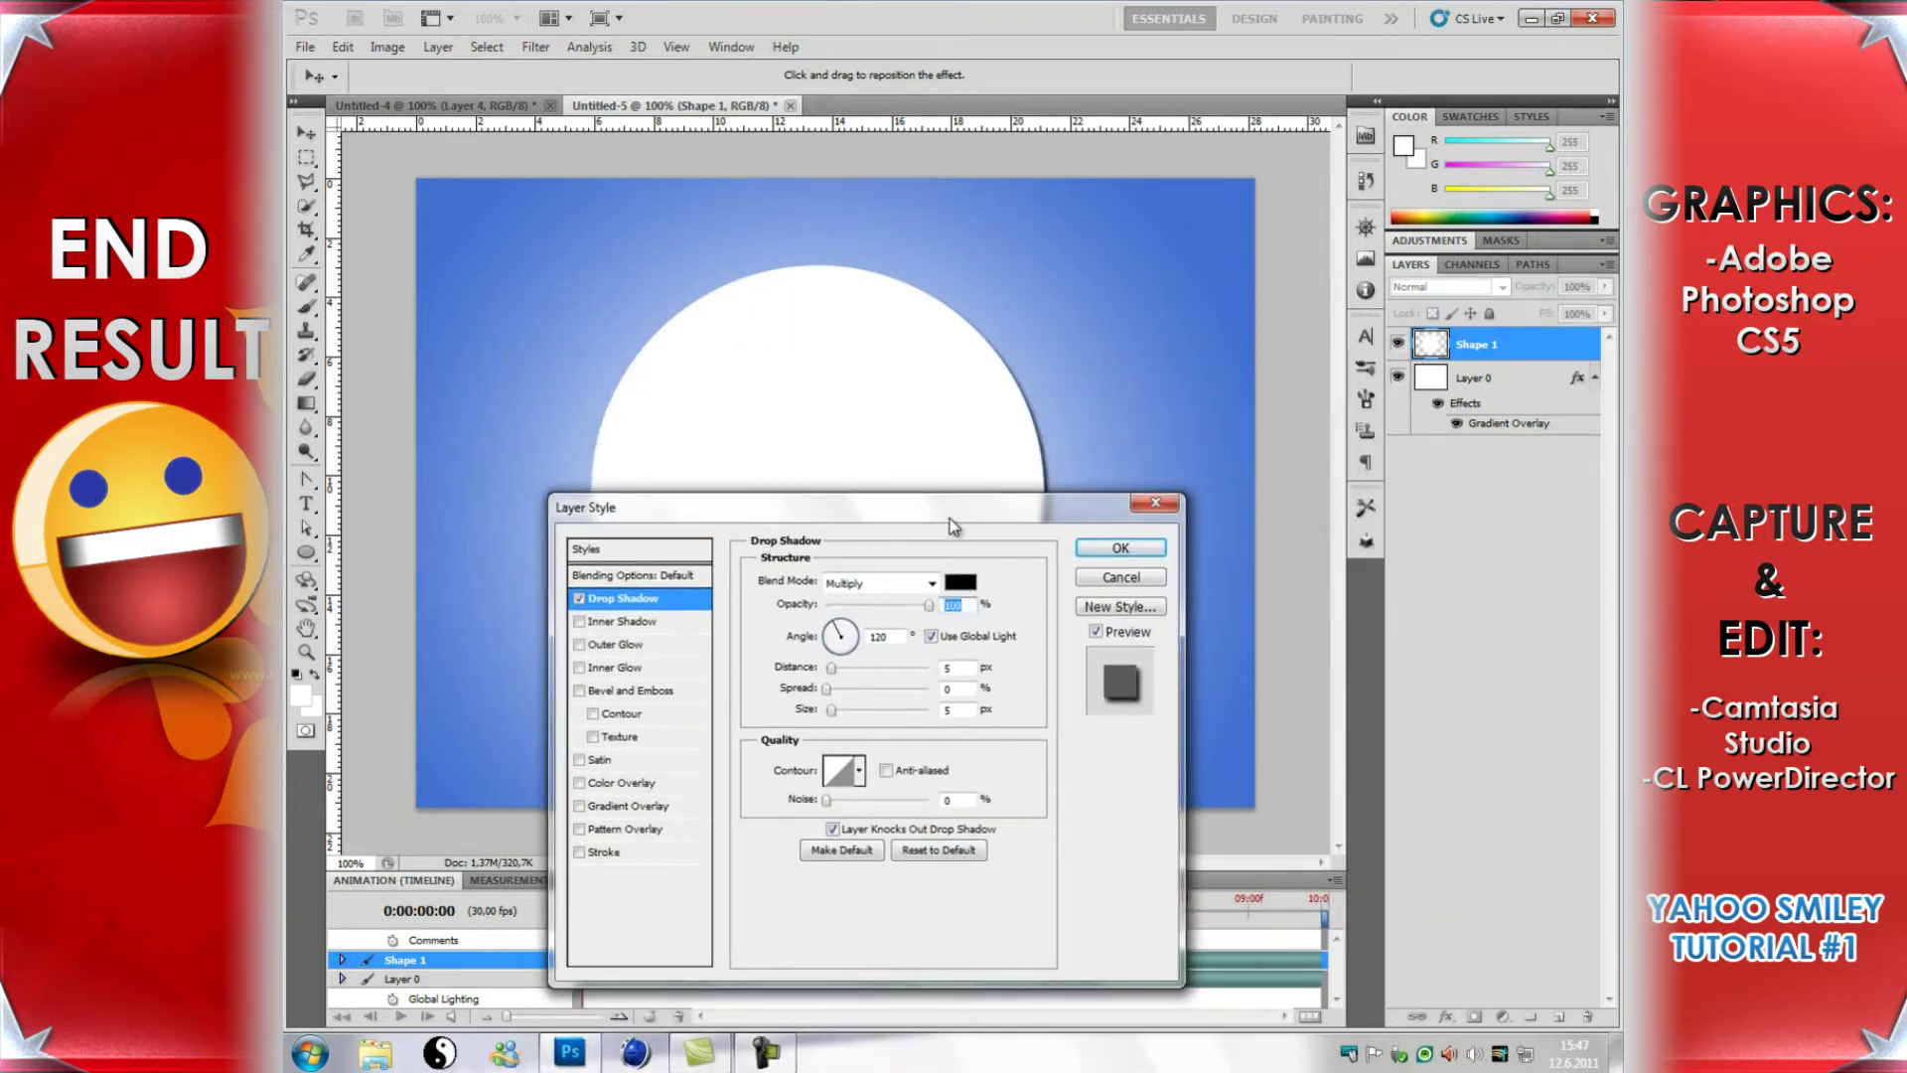
{"action": "double_click", "coordinate": [961, 713]}
{"action": "left_click_drag", "start_coordinate": [835, 713], "coordinate": [772, 720]}
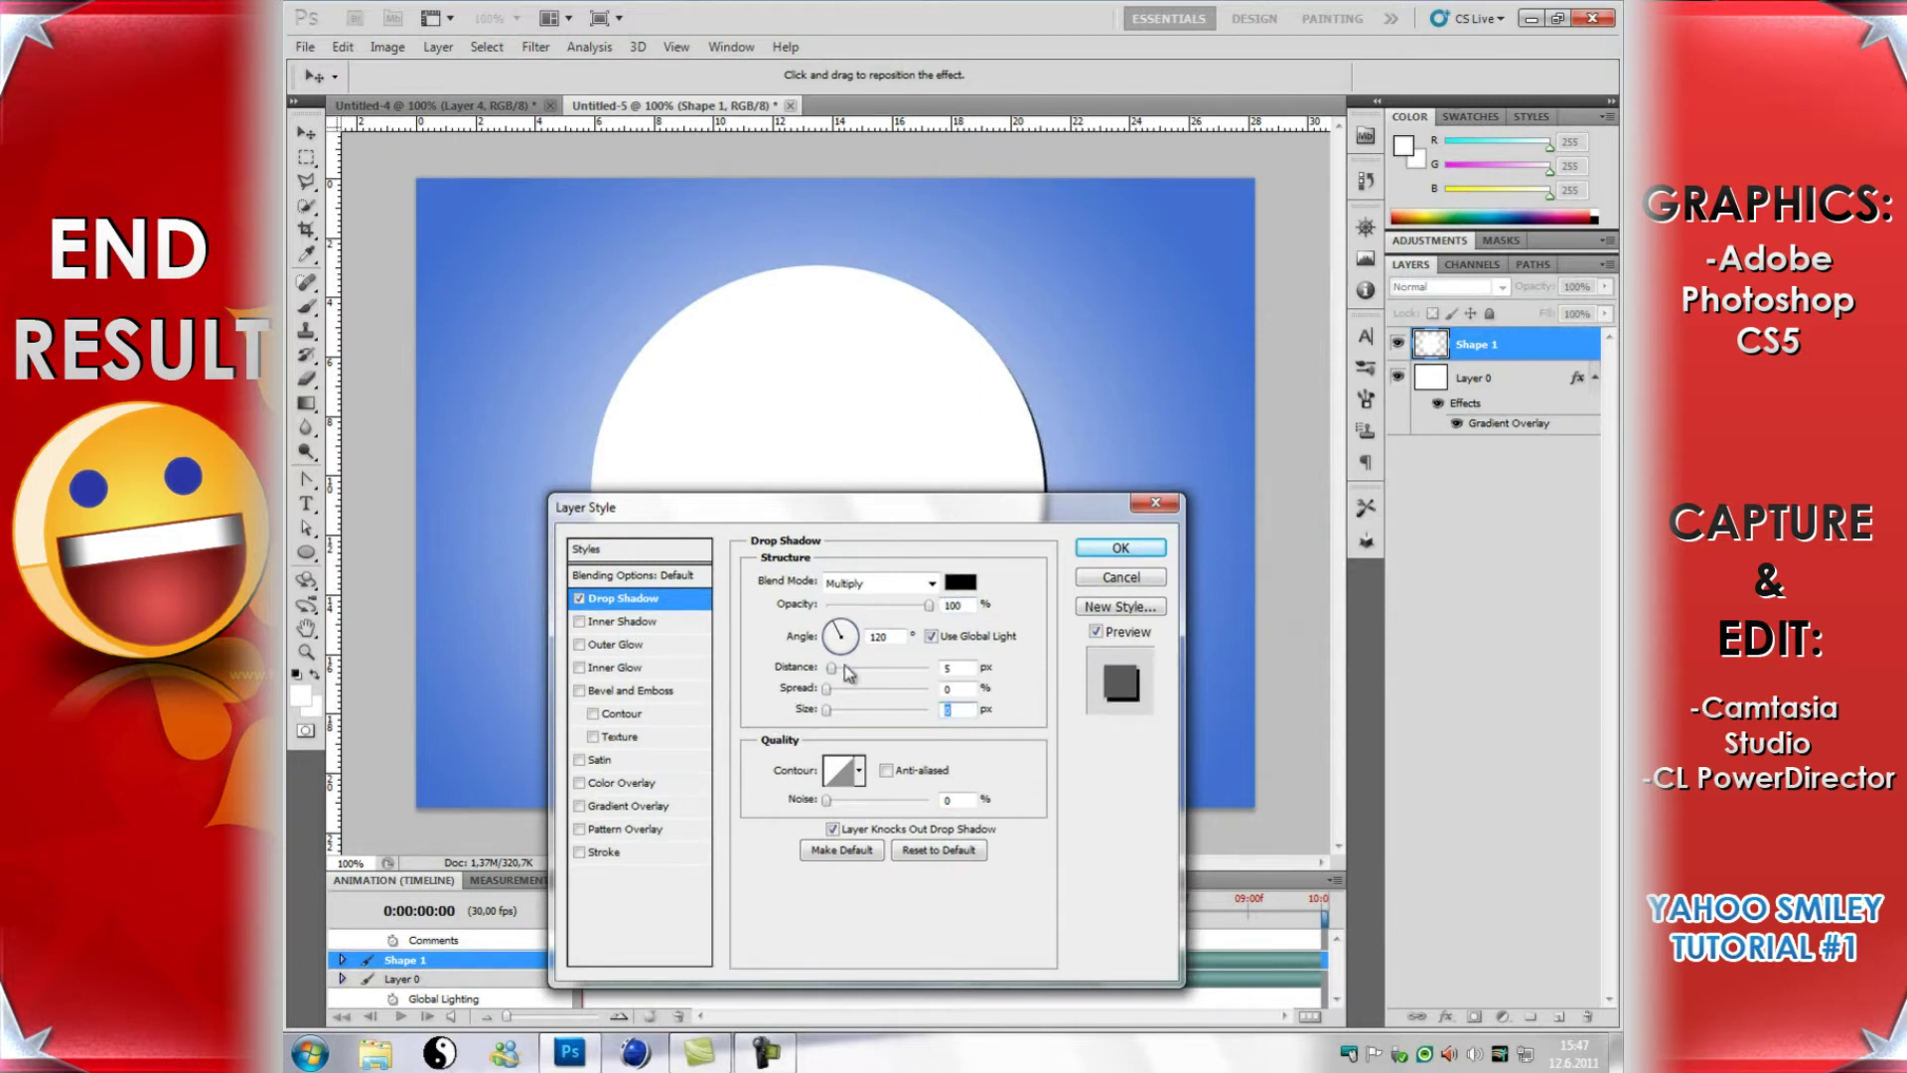
{"action": "left_click_drag", "start_coordinate": [949, 513], "coordinate": [955, 320]}
{"action": "left_click", "coordinate": [1152, 354]}
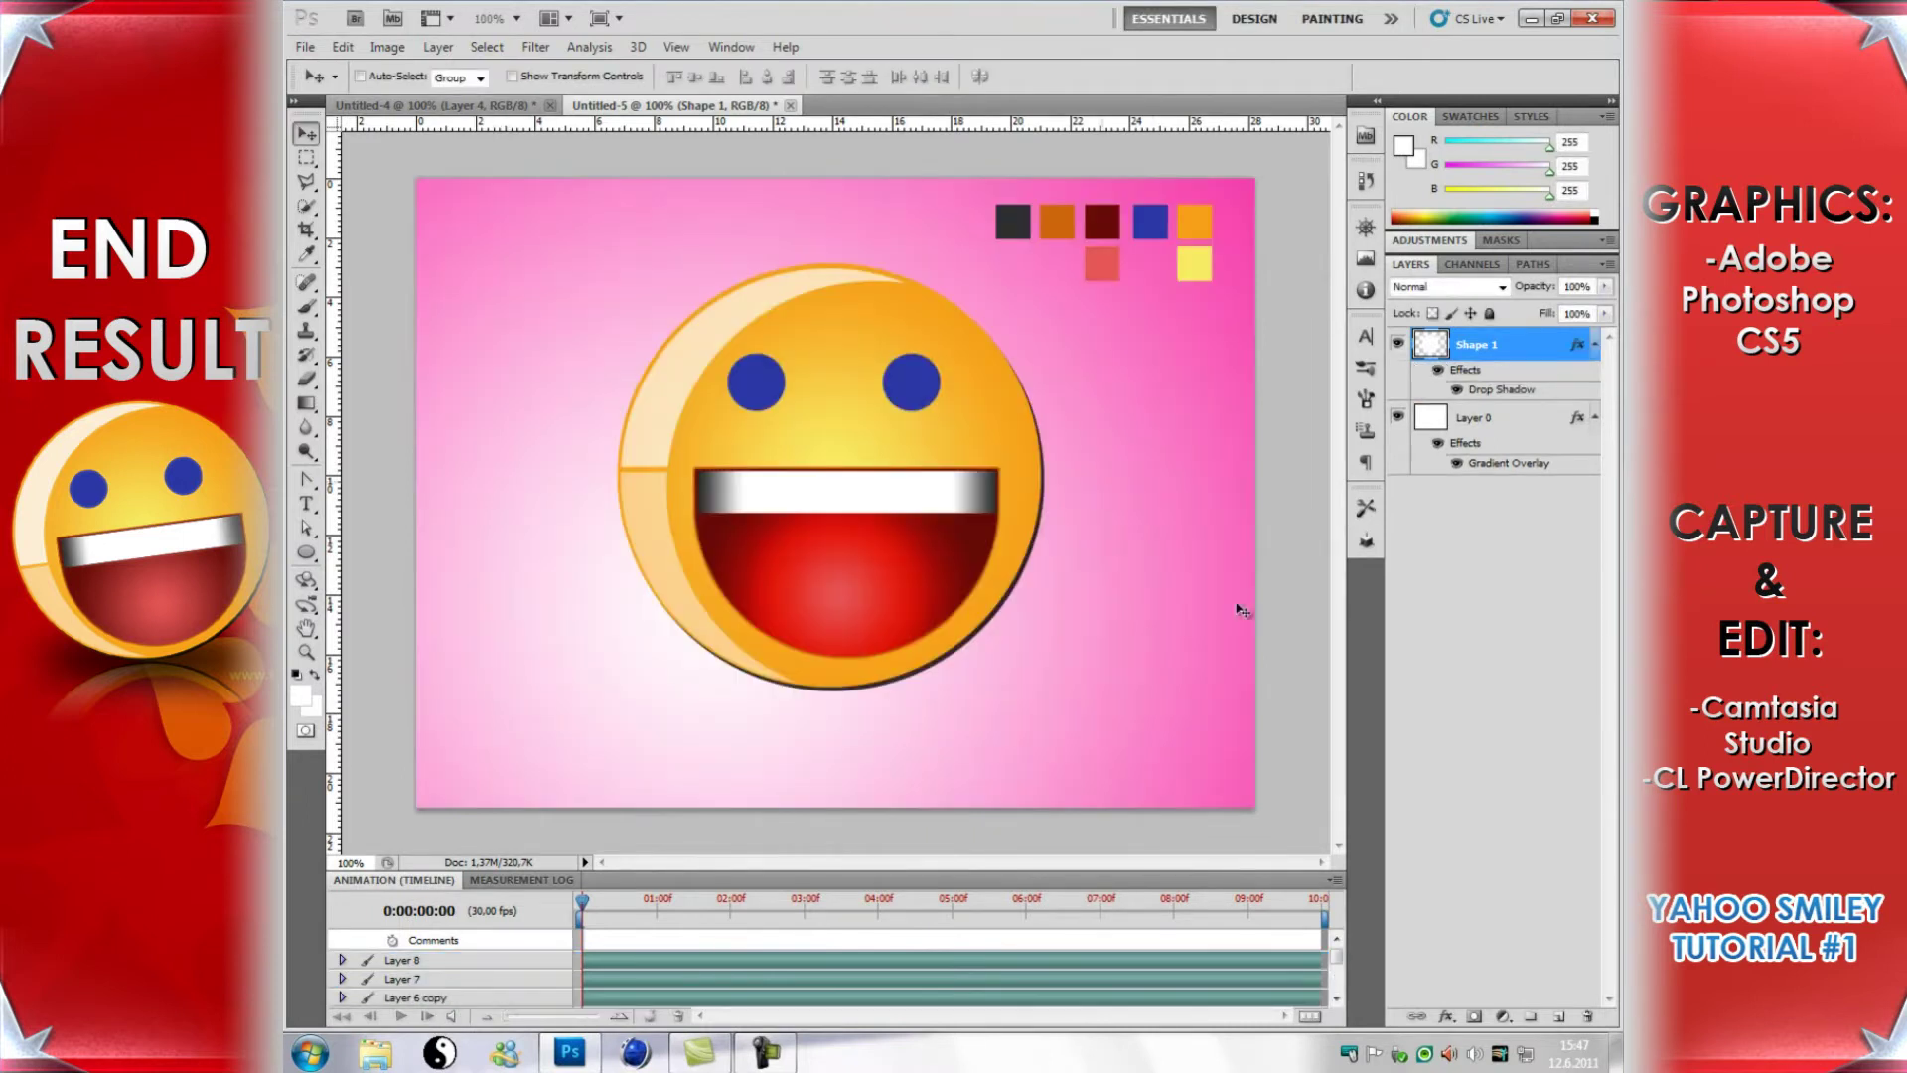
Step: Drag the Colours swatch group from Untitled-4 onto the Untitled-5 canvas
{"action": "left_click", "coordinate": [1515, 644]}
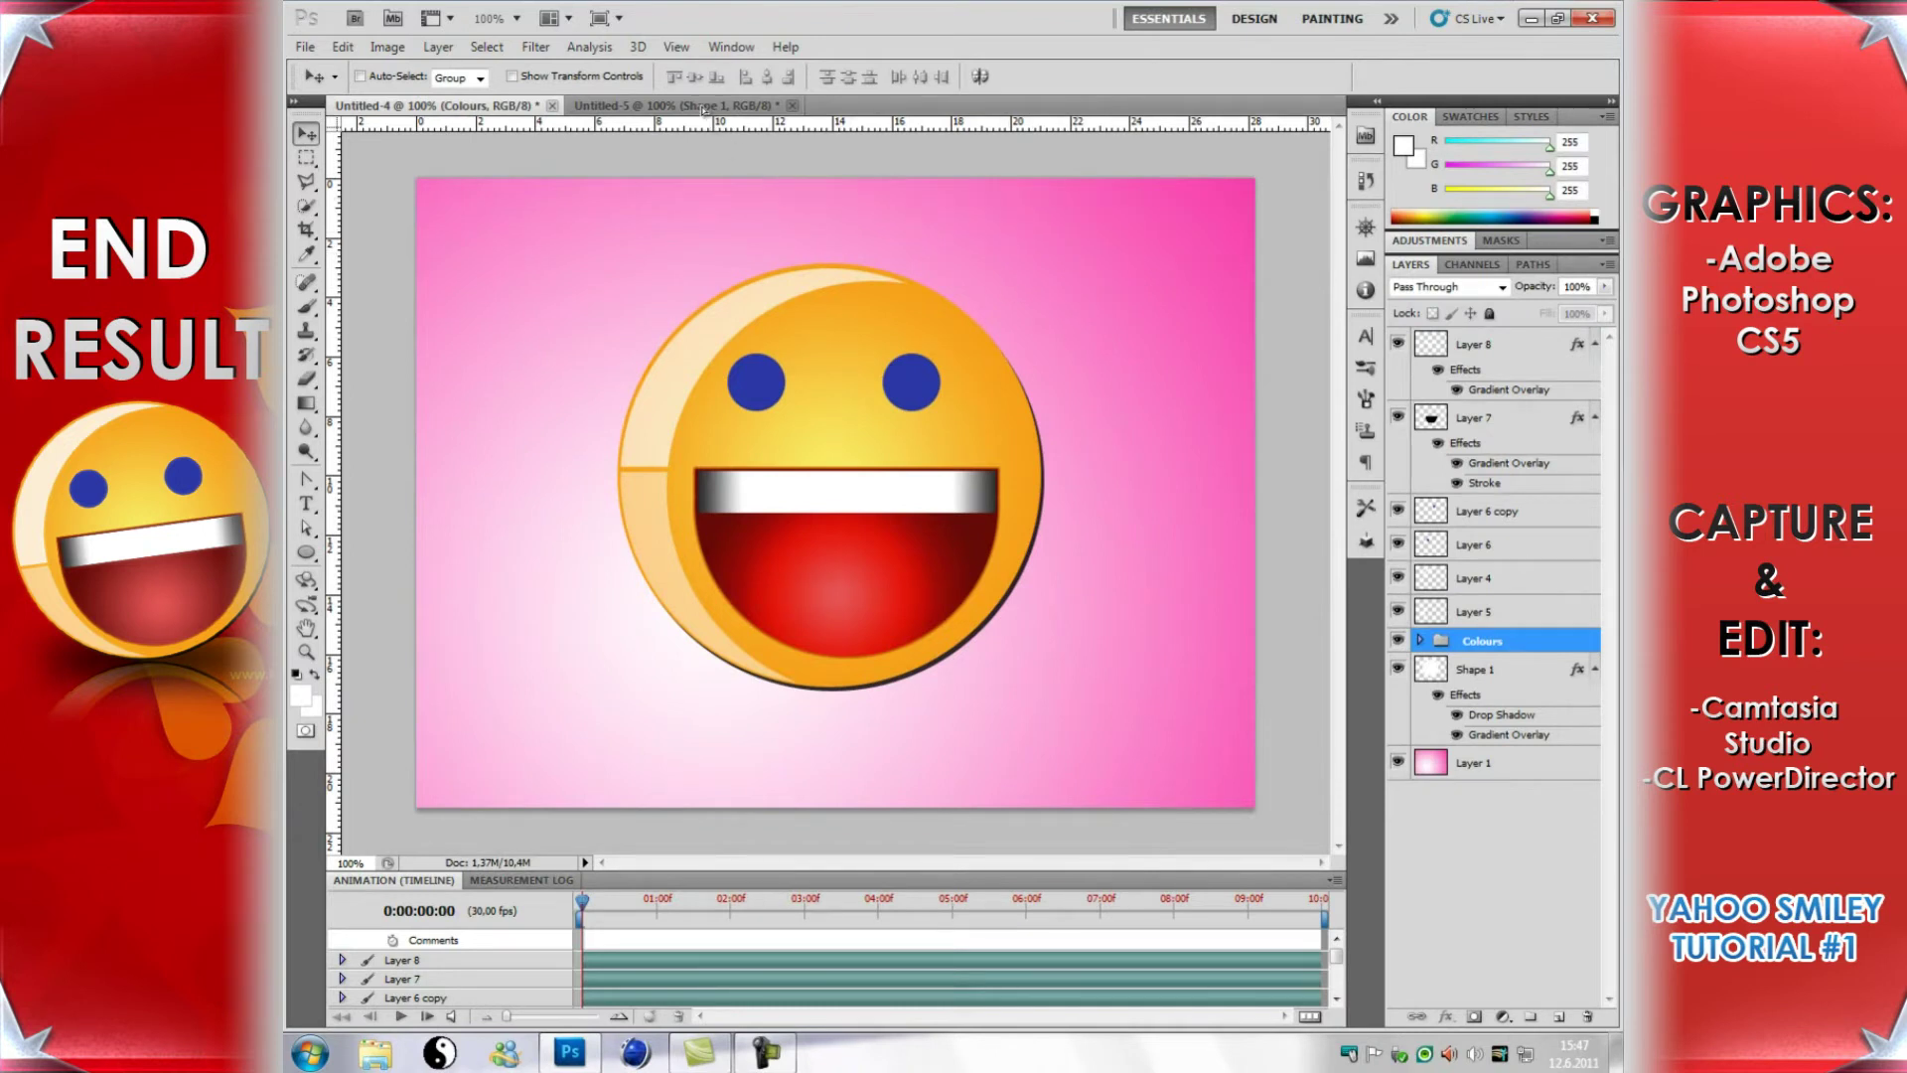
{"action": "left_click_drag", "start_coordinate": [703, 107], "coordinate": [1118, 302]}
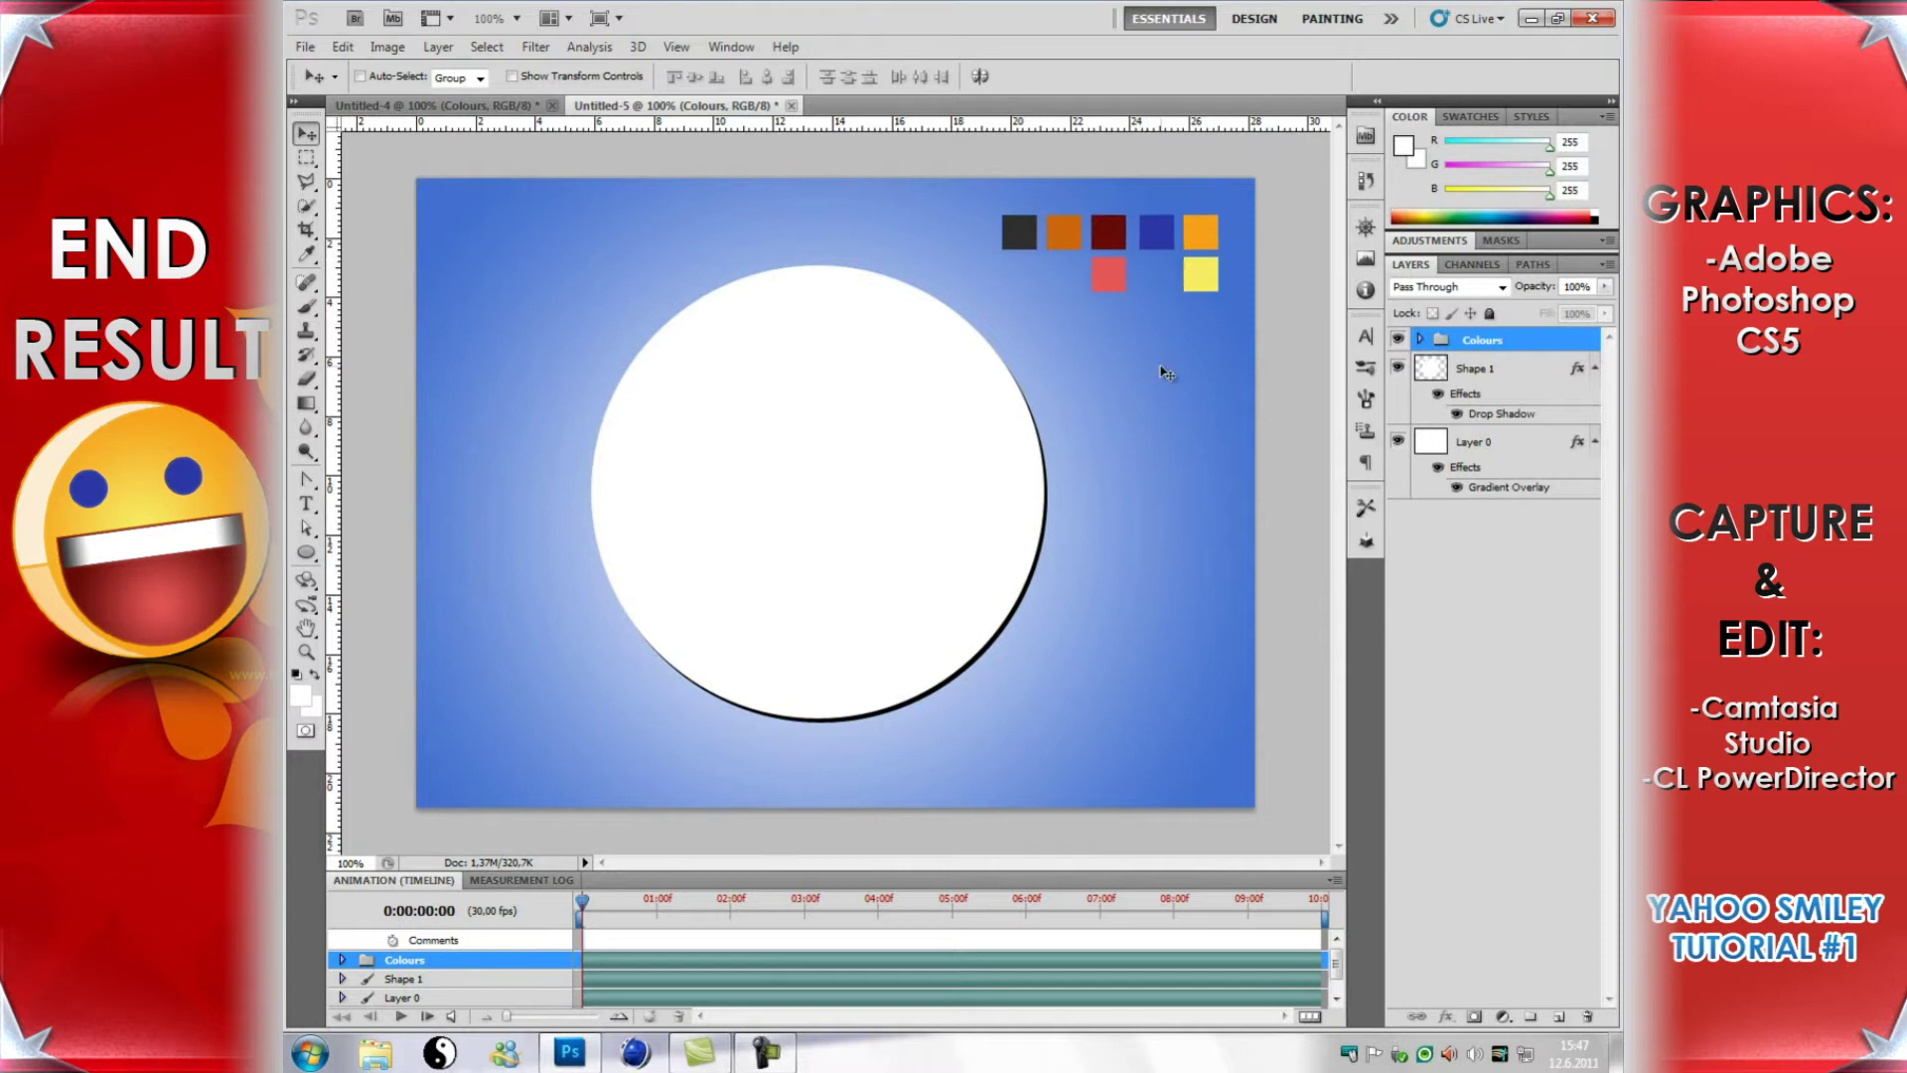
Step: Add a Radial Gradient Overlay to Shape 1 at about 115% scale
{"action": "right_click", "coordinate": [1528, 367]}
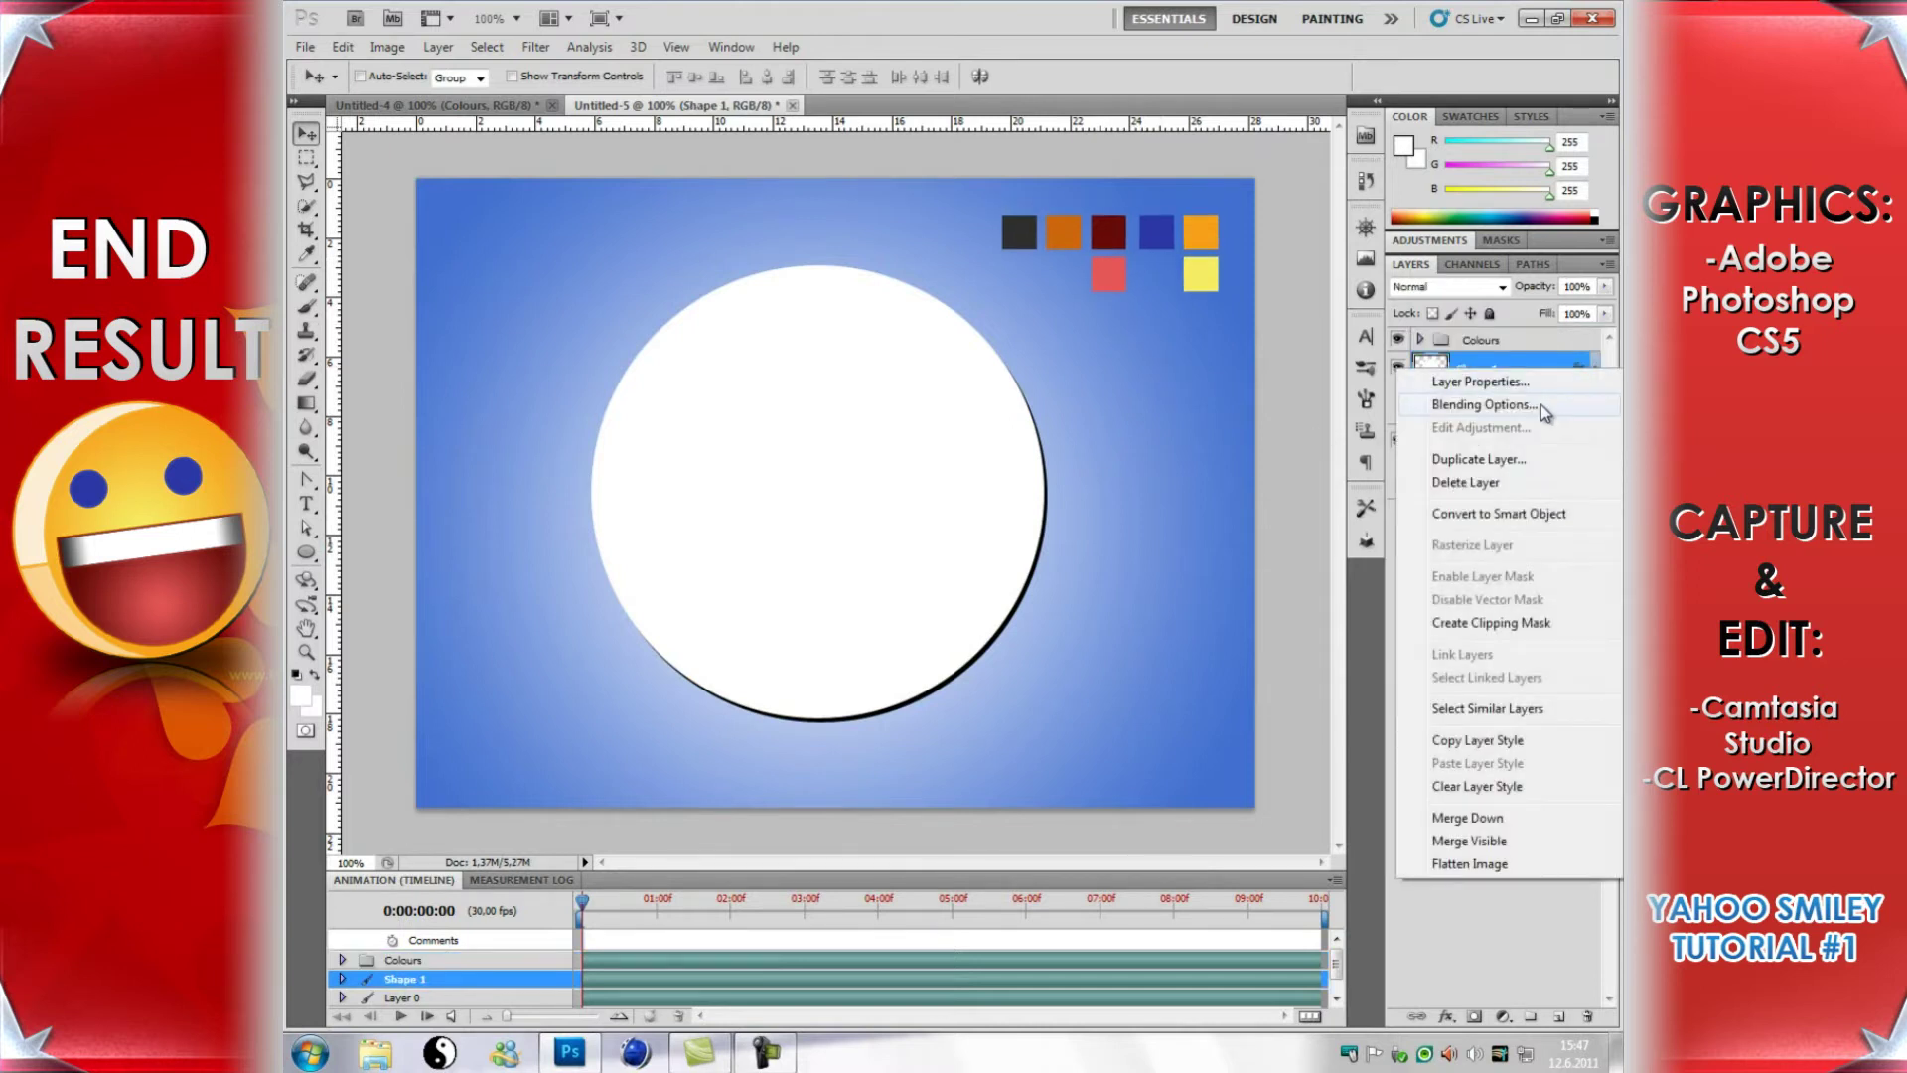
{"action": "left_click", "coordinate": [1540, 403]}
{"action": "left_click_drag", "start_coordinate": [849, 290], "coordinate": [910, 527]}
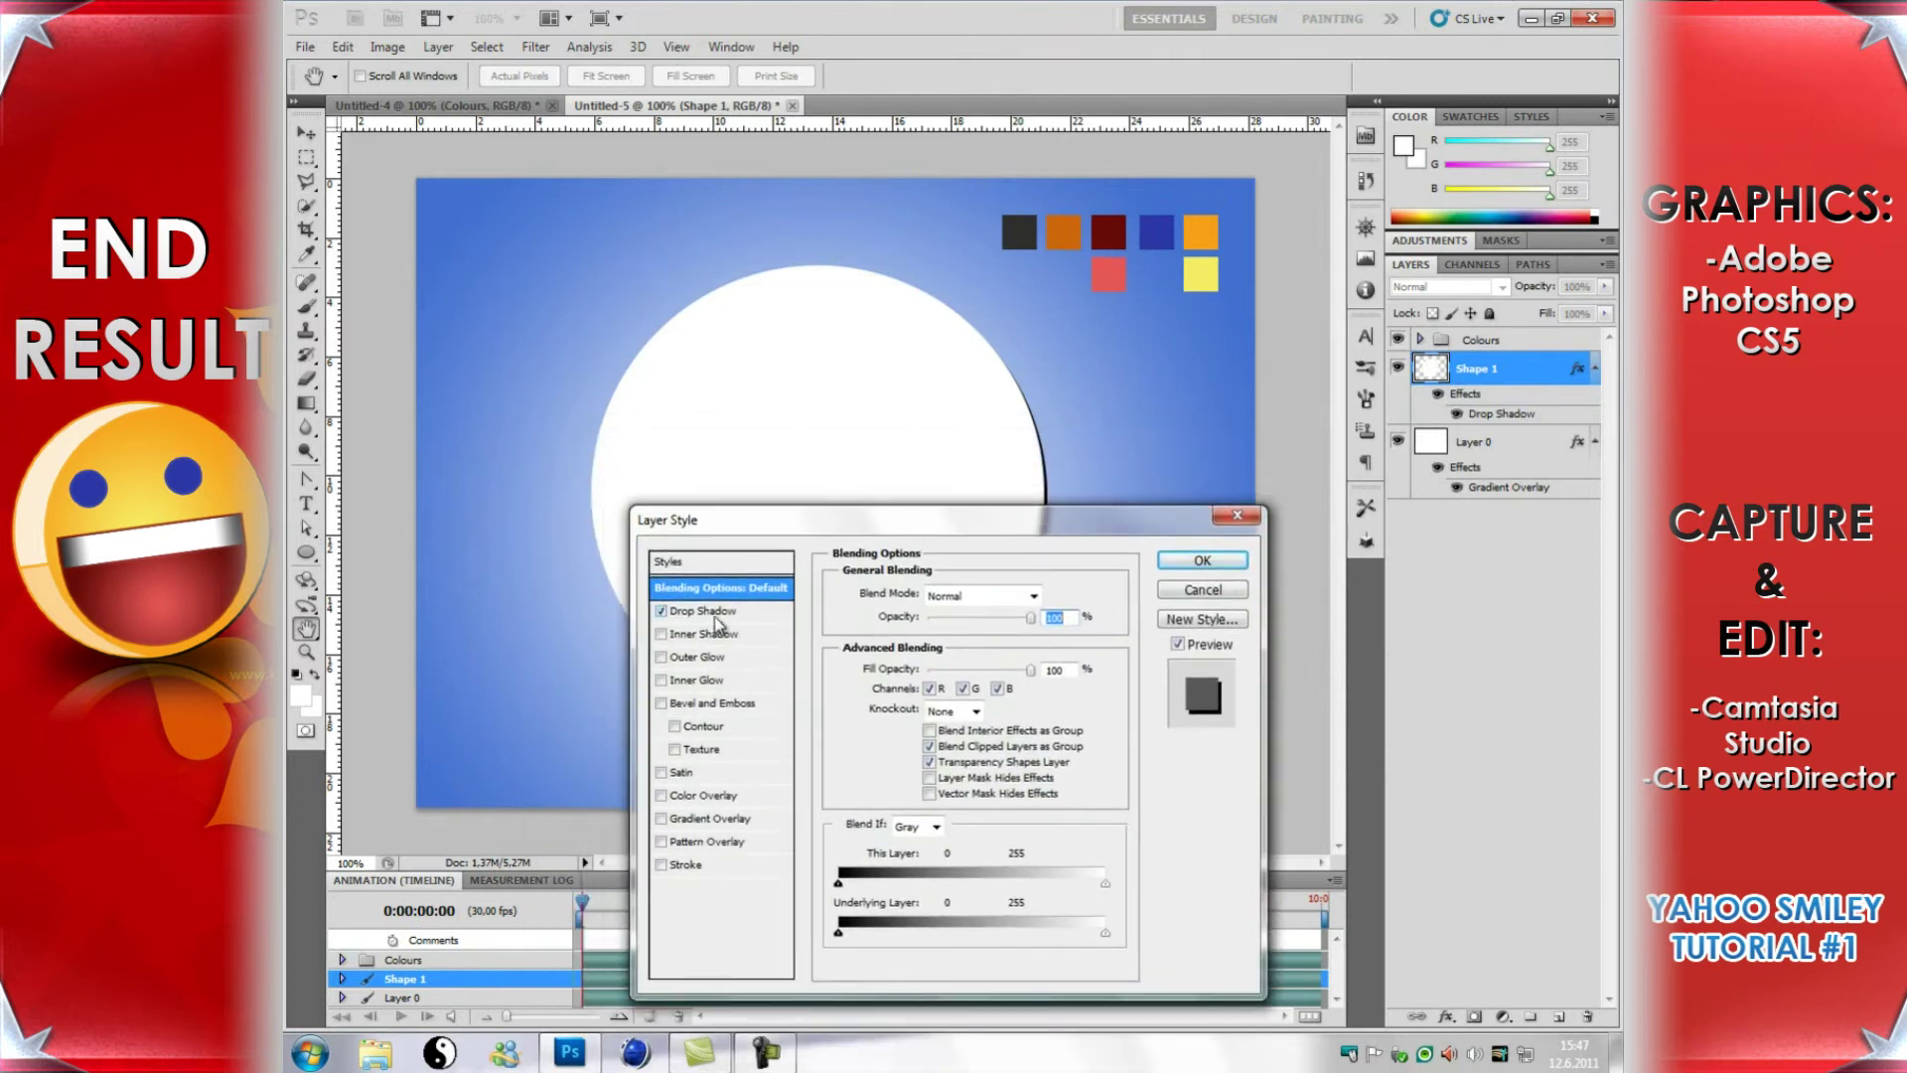
{"action": "left_click", "coordinate": [716, 819]}
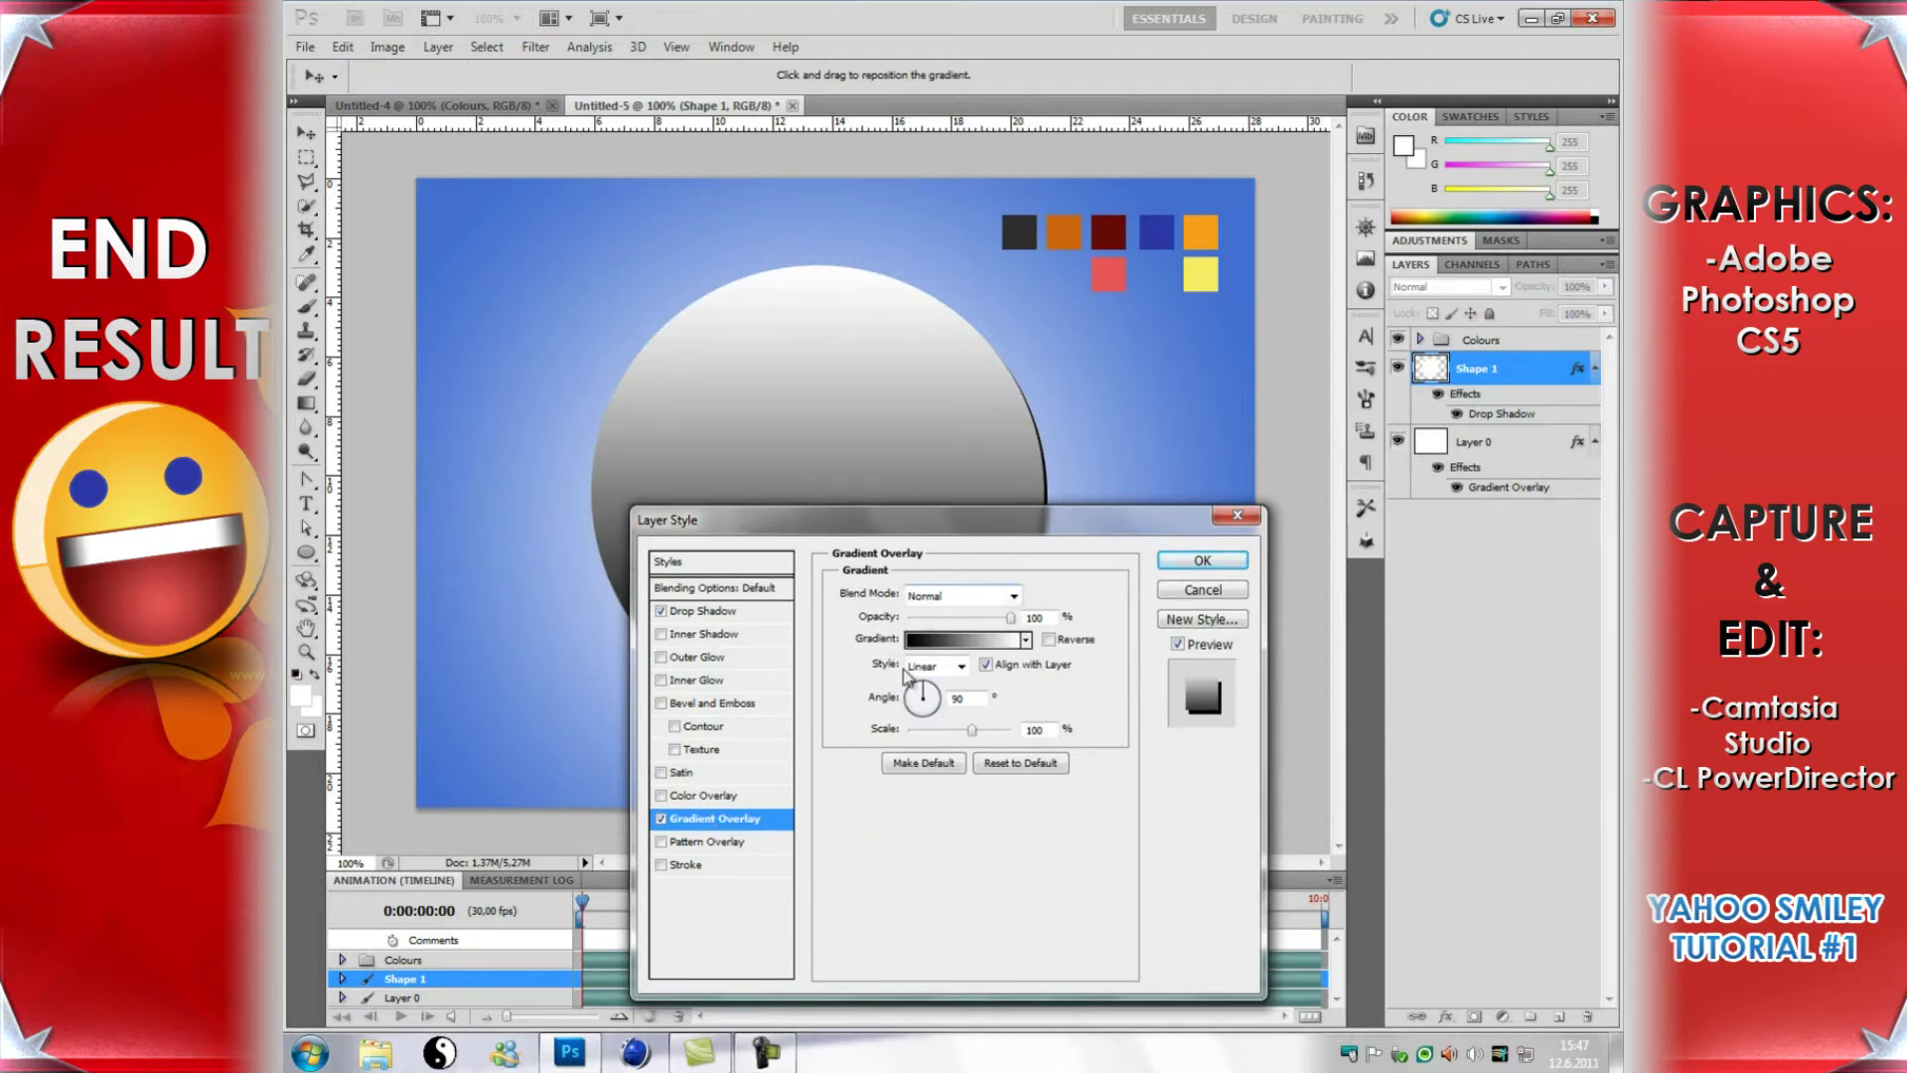
{"action": "left_click", "coordinate": [960, 665]}
{"action": "left_click", "coordinate": [952, 703]}
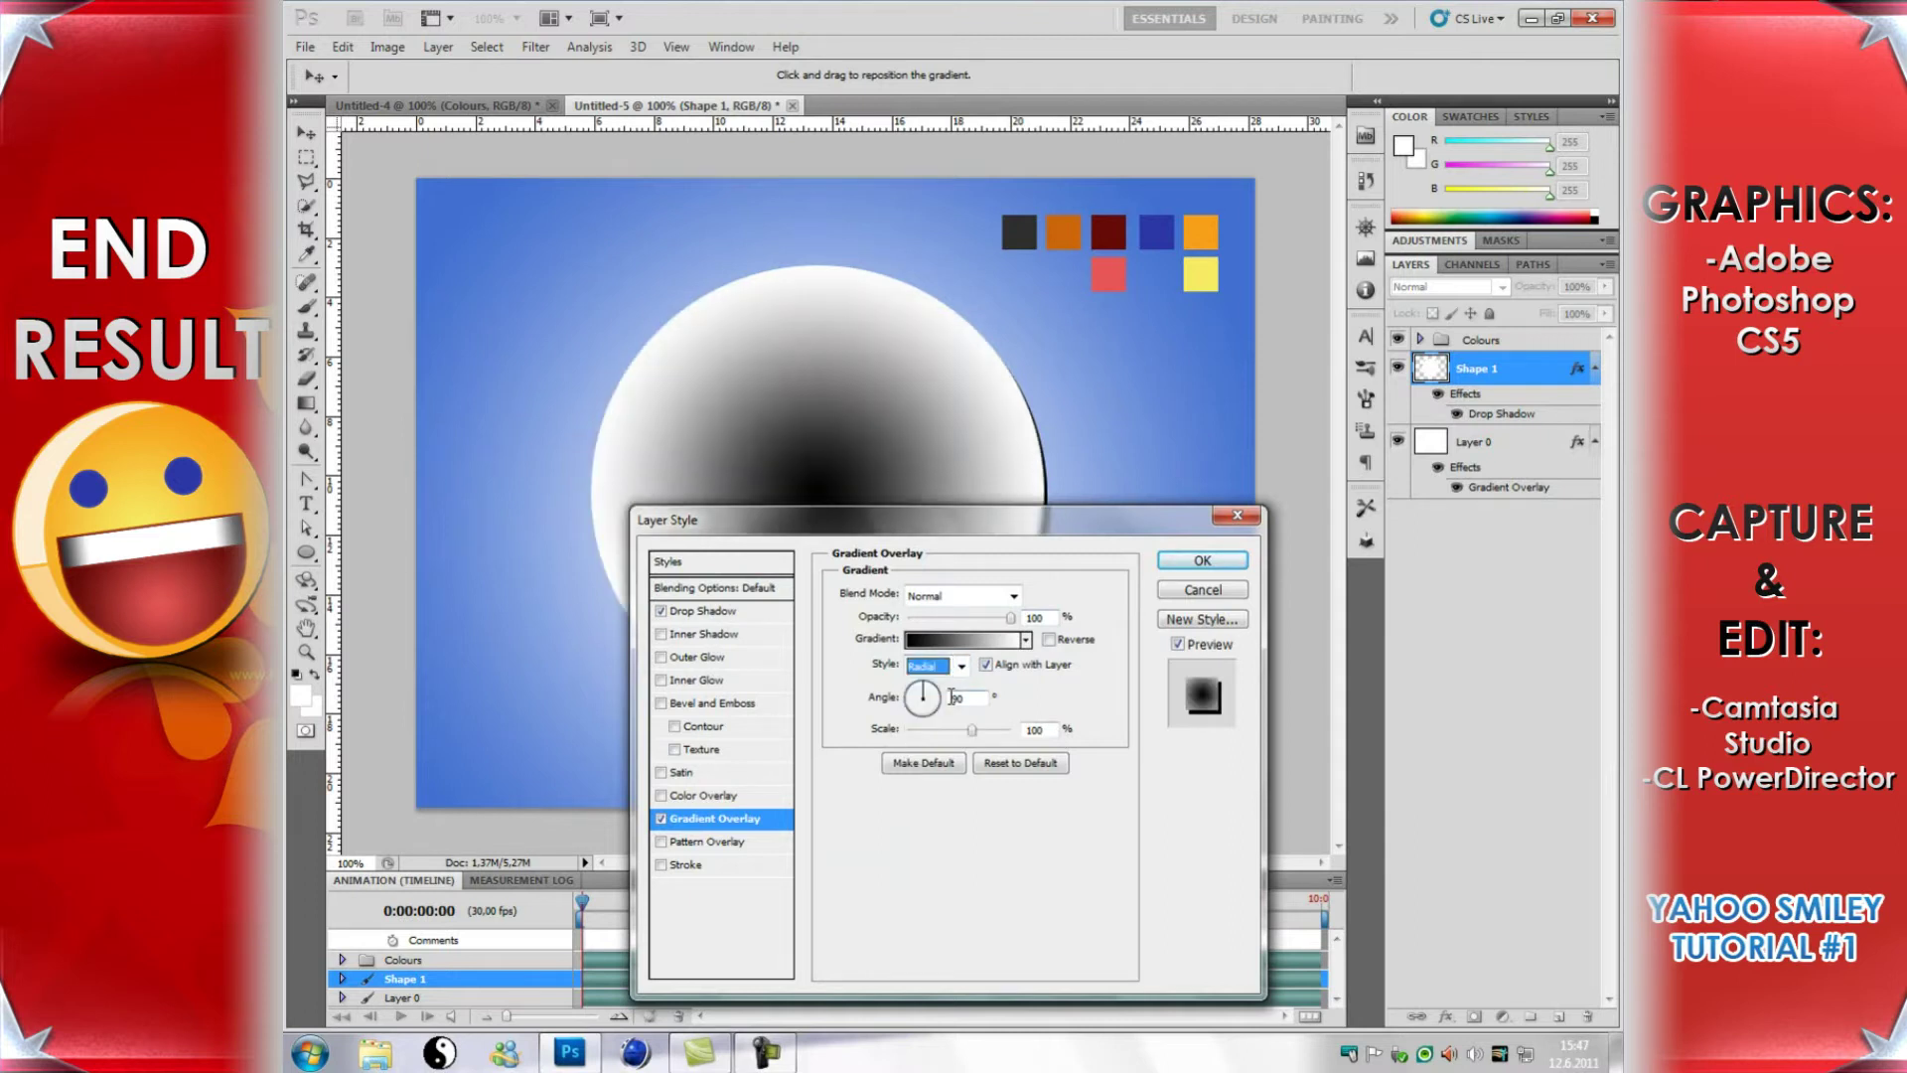
{"action": "mouse_move", "coordinate": [971, 730]}
{"action": "left_mouse_down"}
{"action": "mouse_move", "coordinate": [989, 735]}
{"action": "mouse_move", "coordinate": [974, 751]}
{"action": "left_mouse_up"}
Step: Set the gradient stops to the sampled yellow and orange swatches and apply the overlay
{"action": "left_click", "coordinate": [981, 643]}
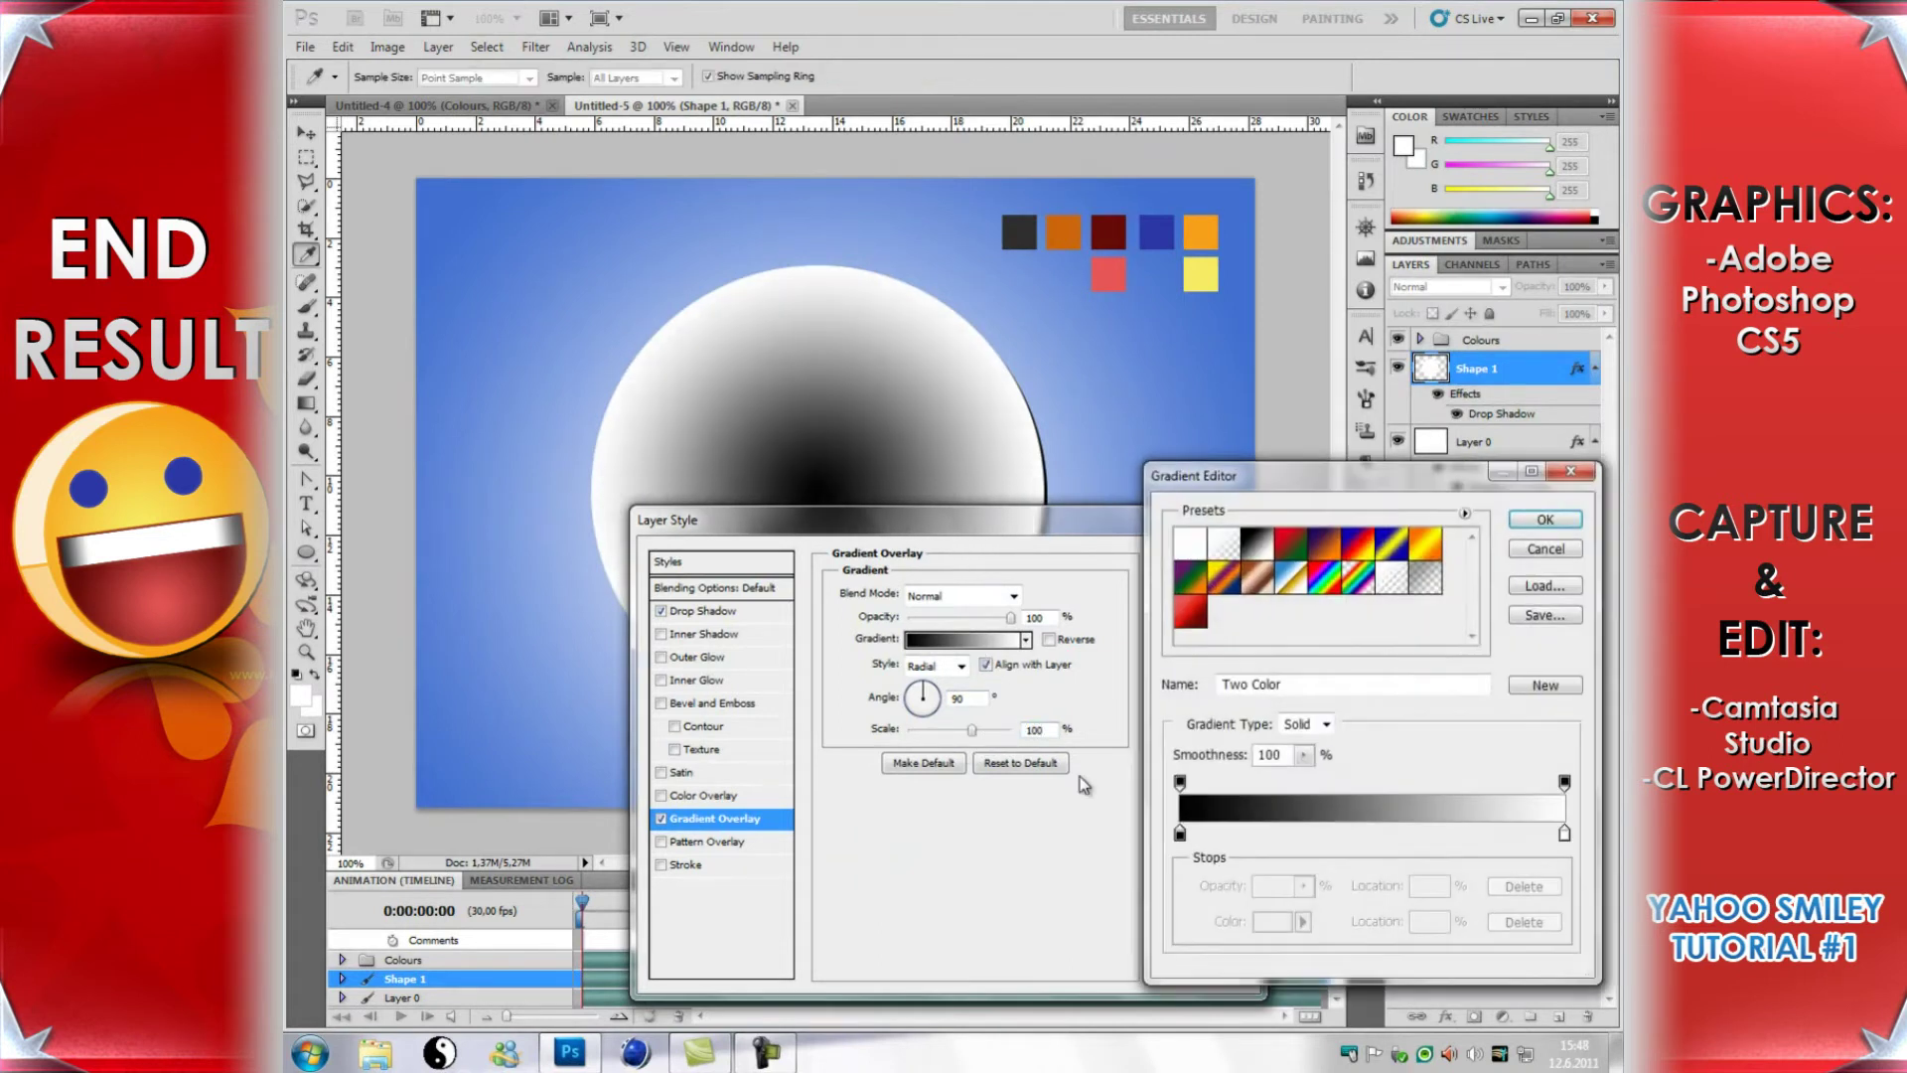
{"action": "double_click", "coordinate": [1180, 835]}
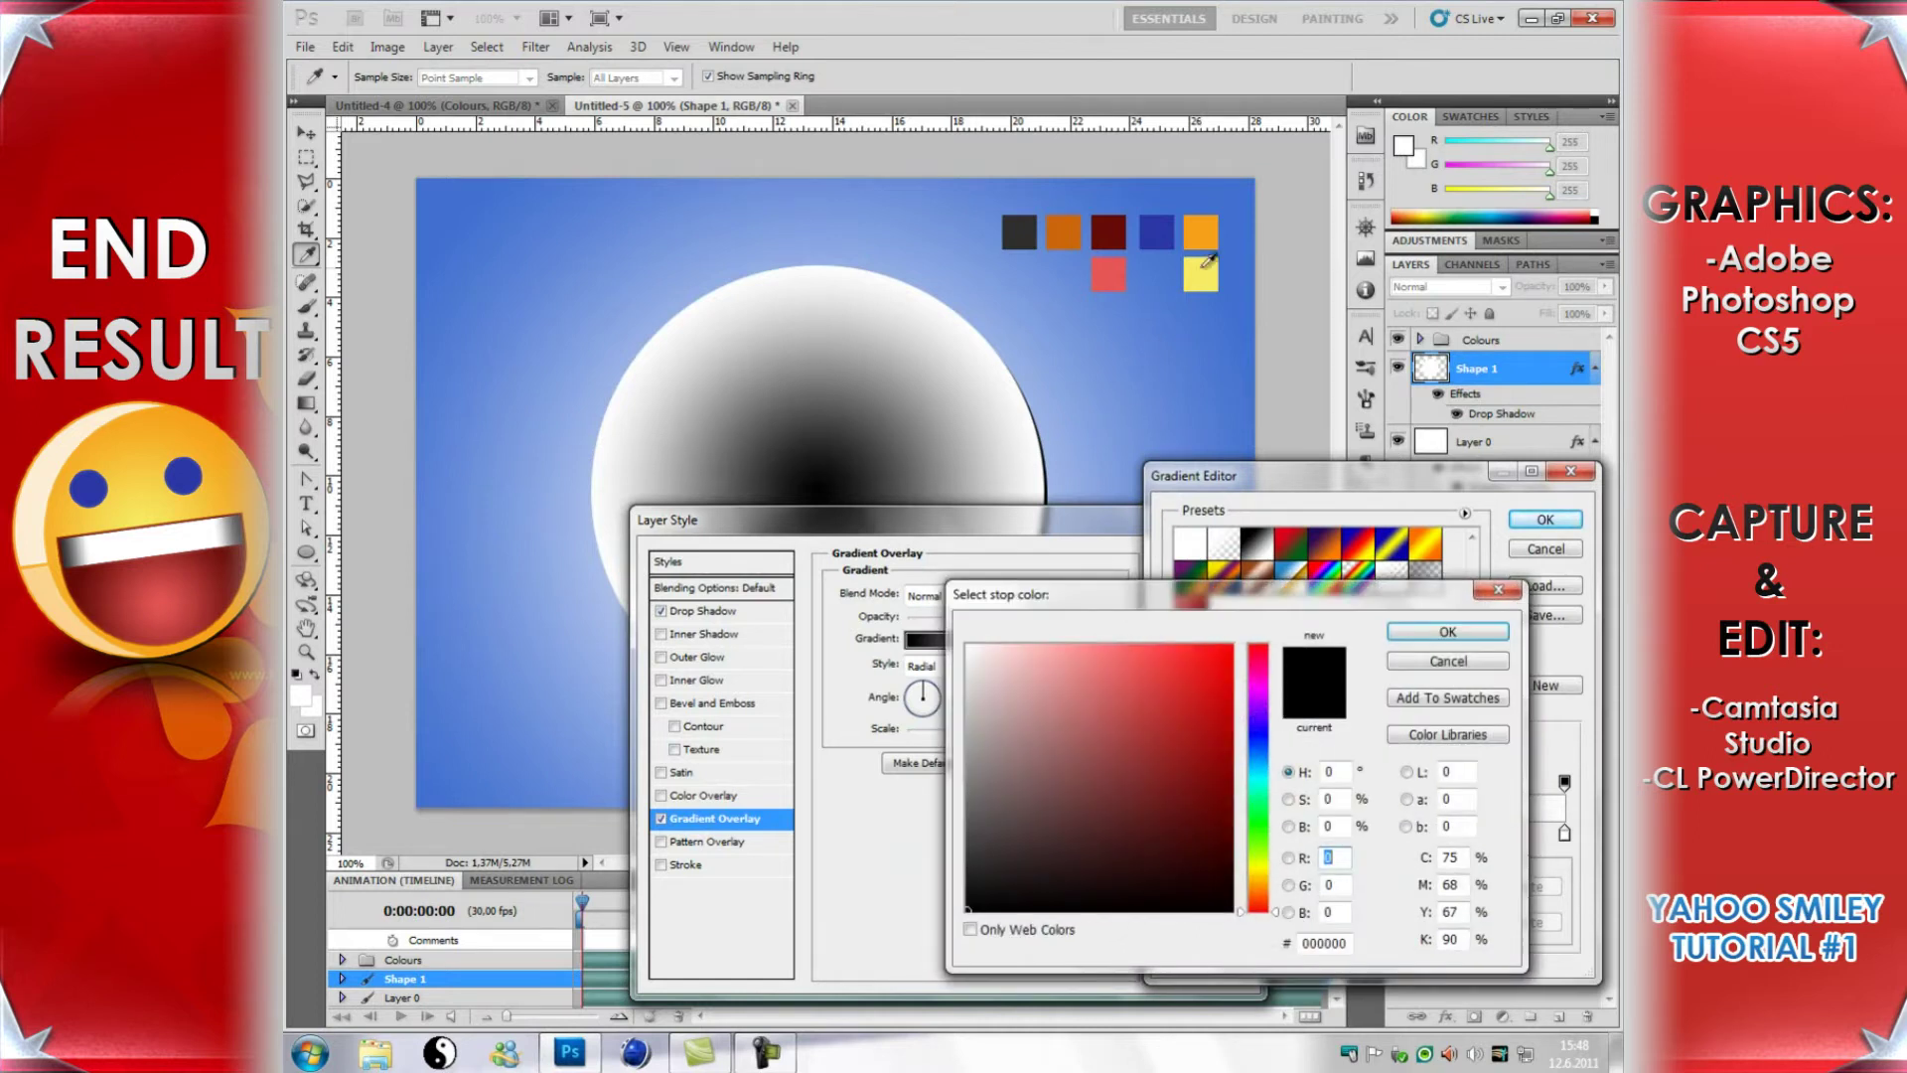
{"action": "left_click", "coordinate": [1205, 265]}
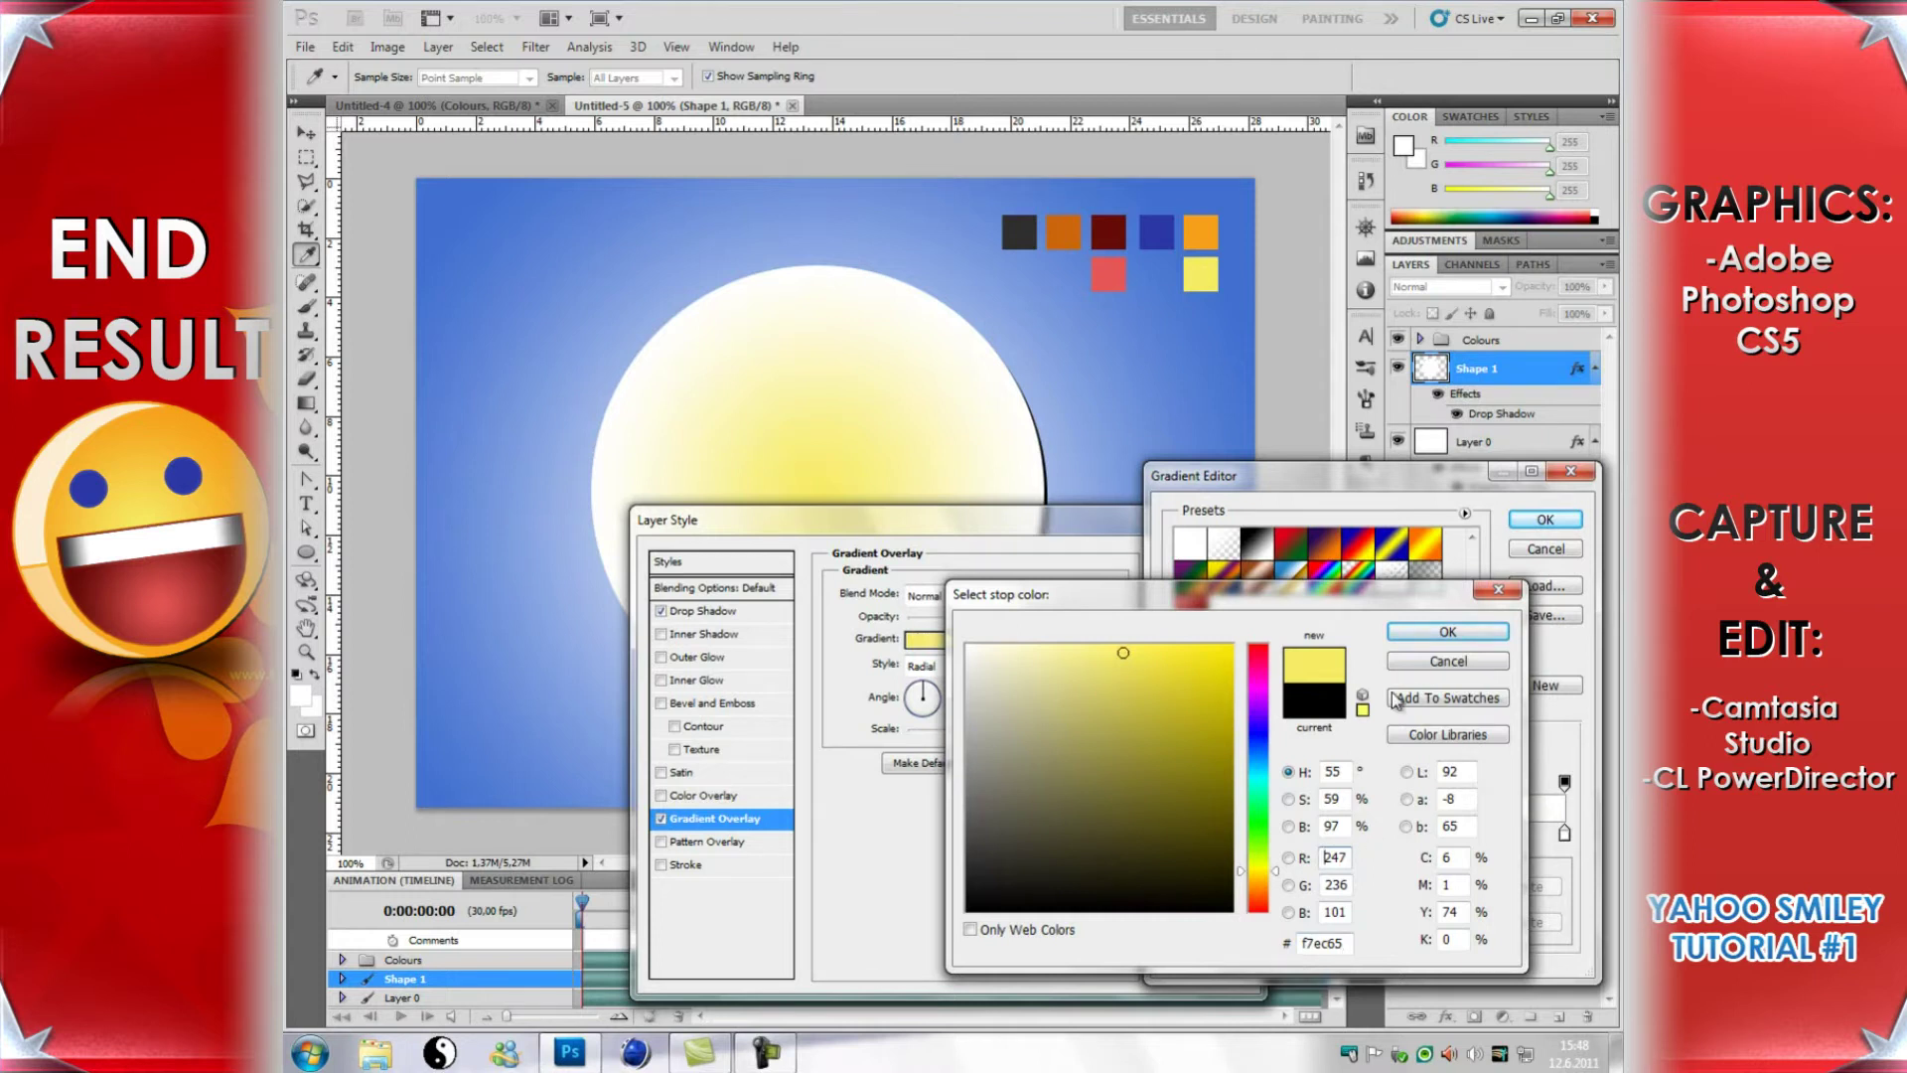
{"action": "left_click", "coordinate": [1427, 636]}
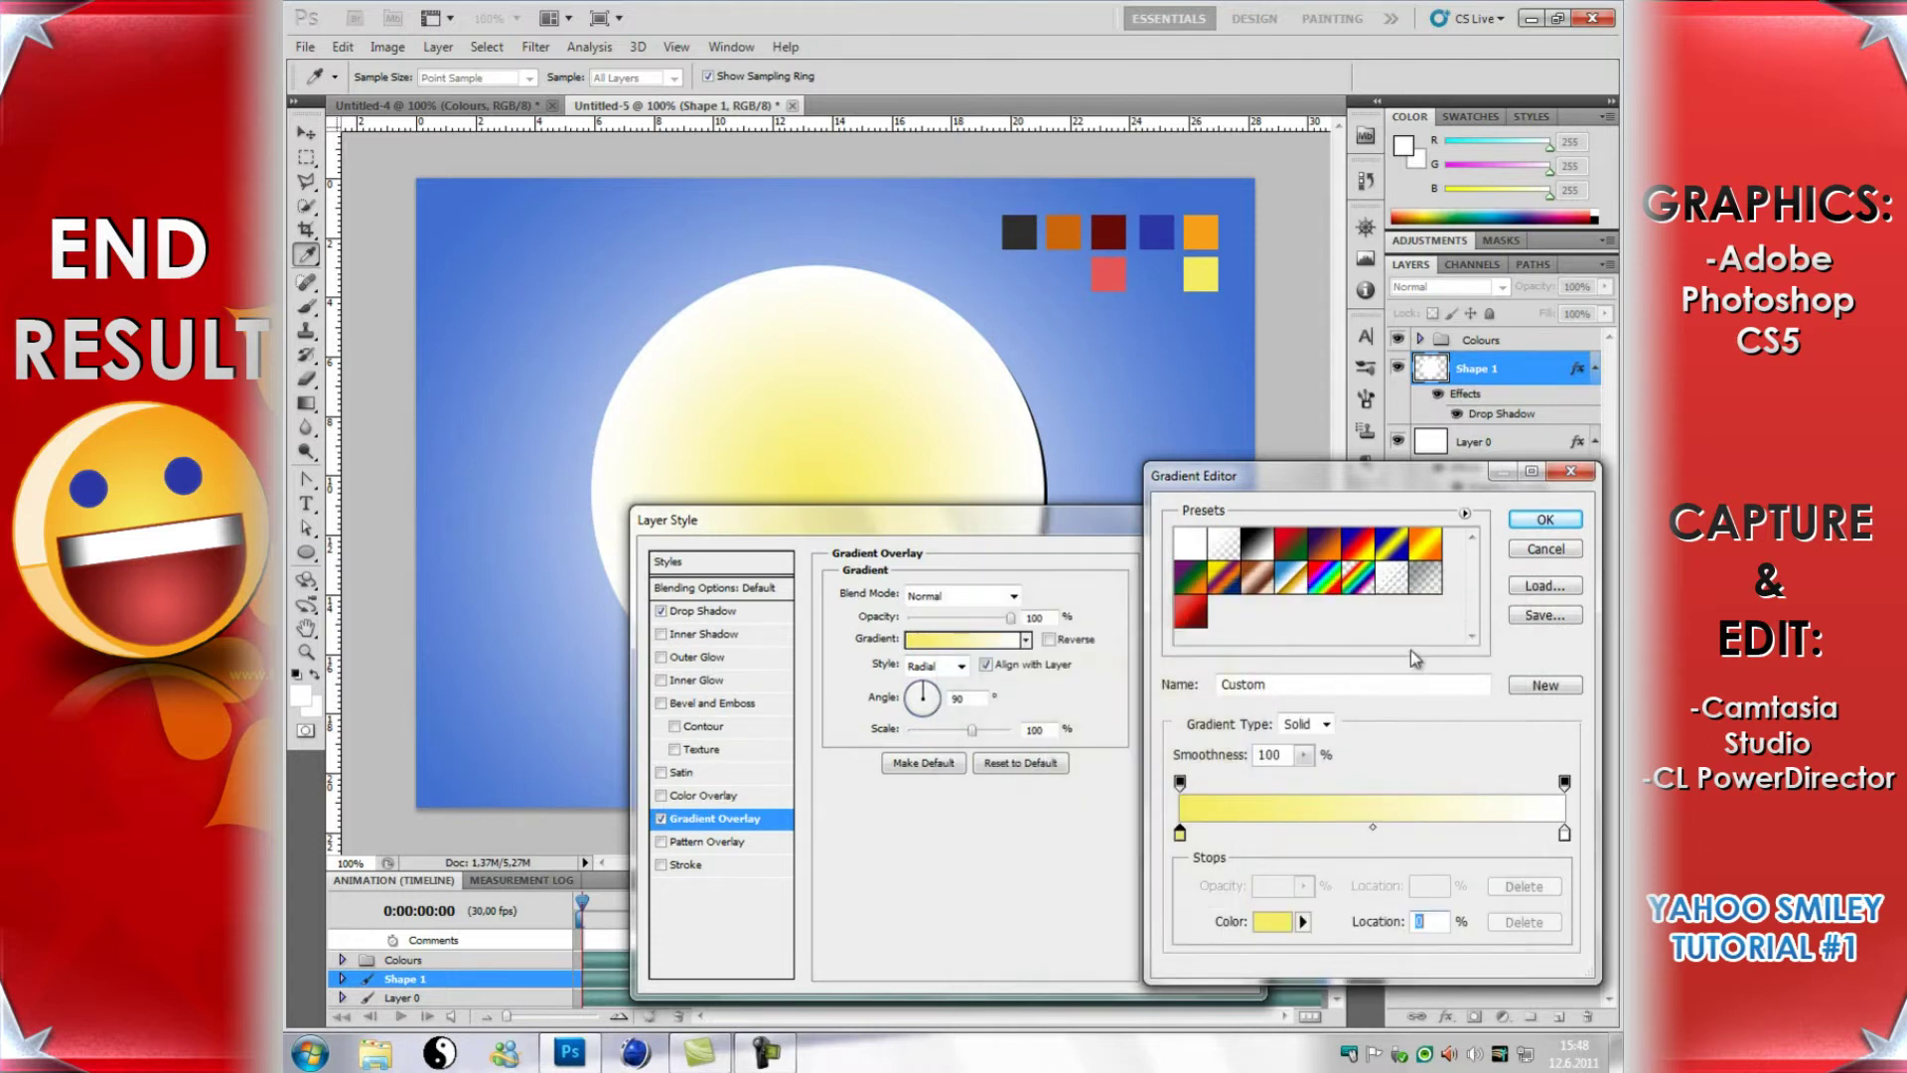
{"action": "double_click", "coordinate": [1564, 835]}
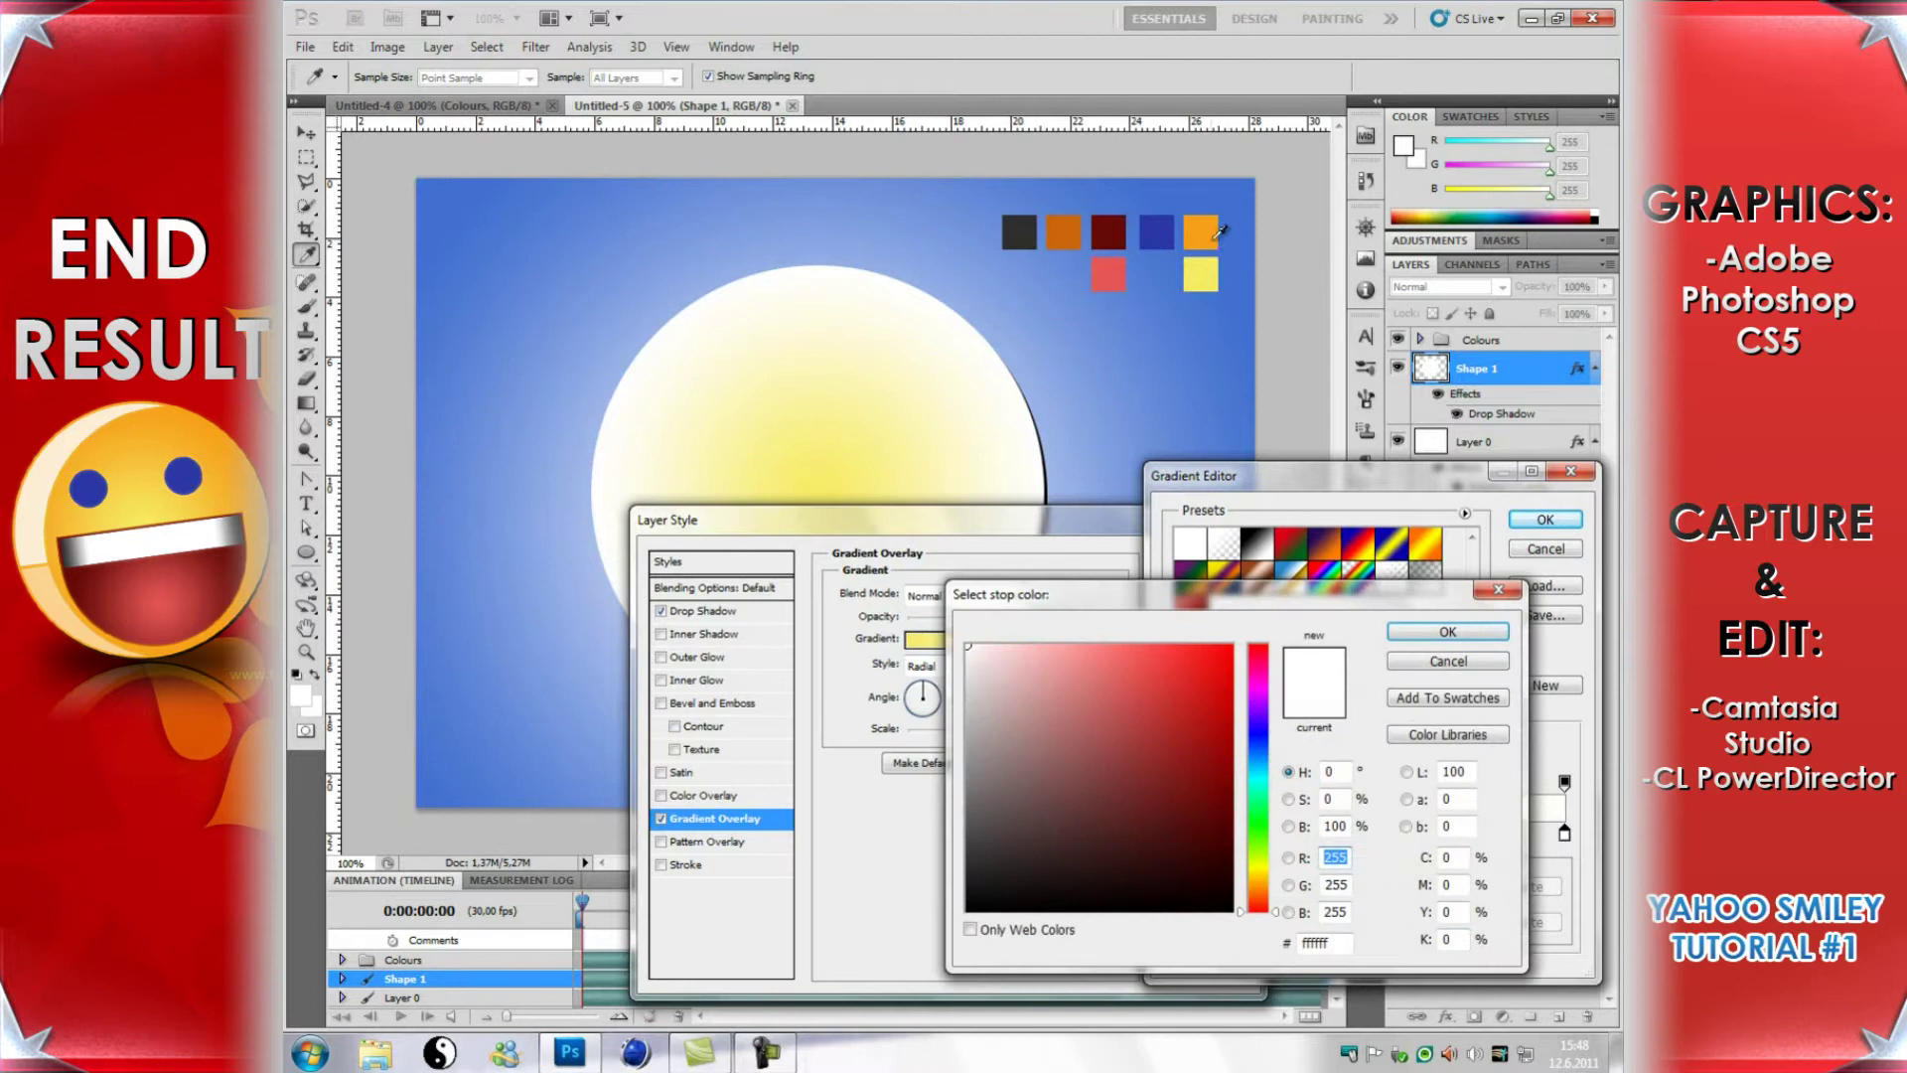
{"action": "left_click", "coordinate": [1207, 232]}
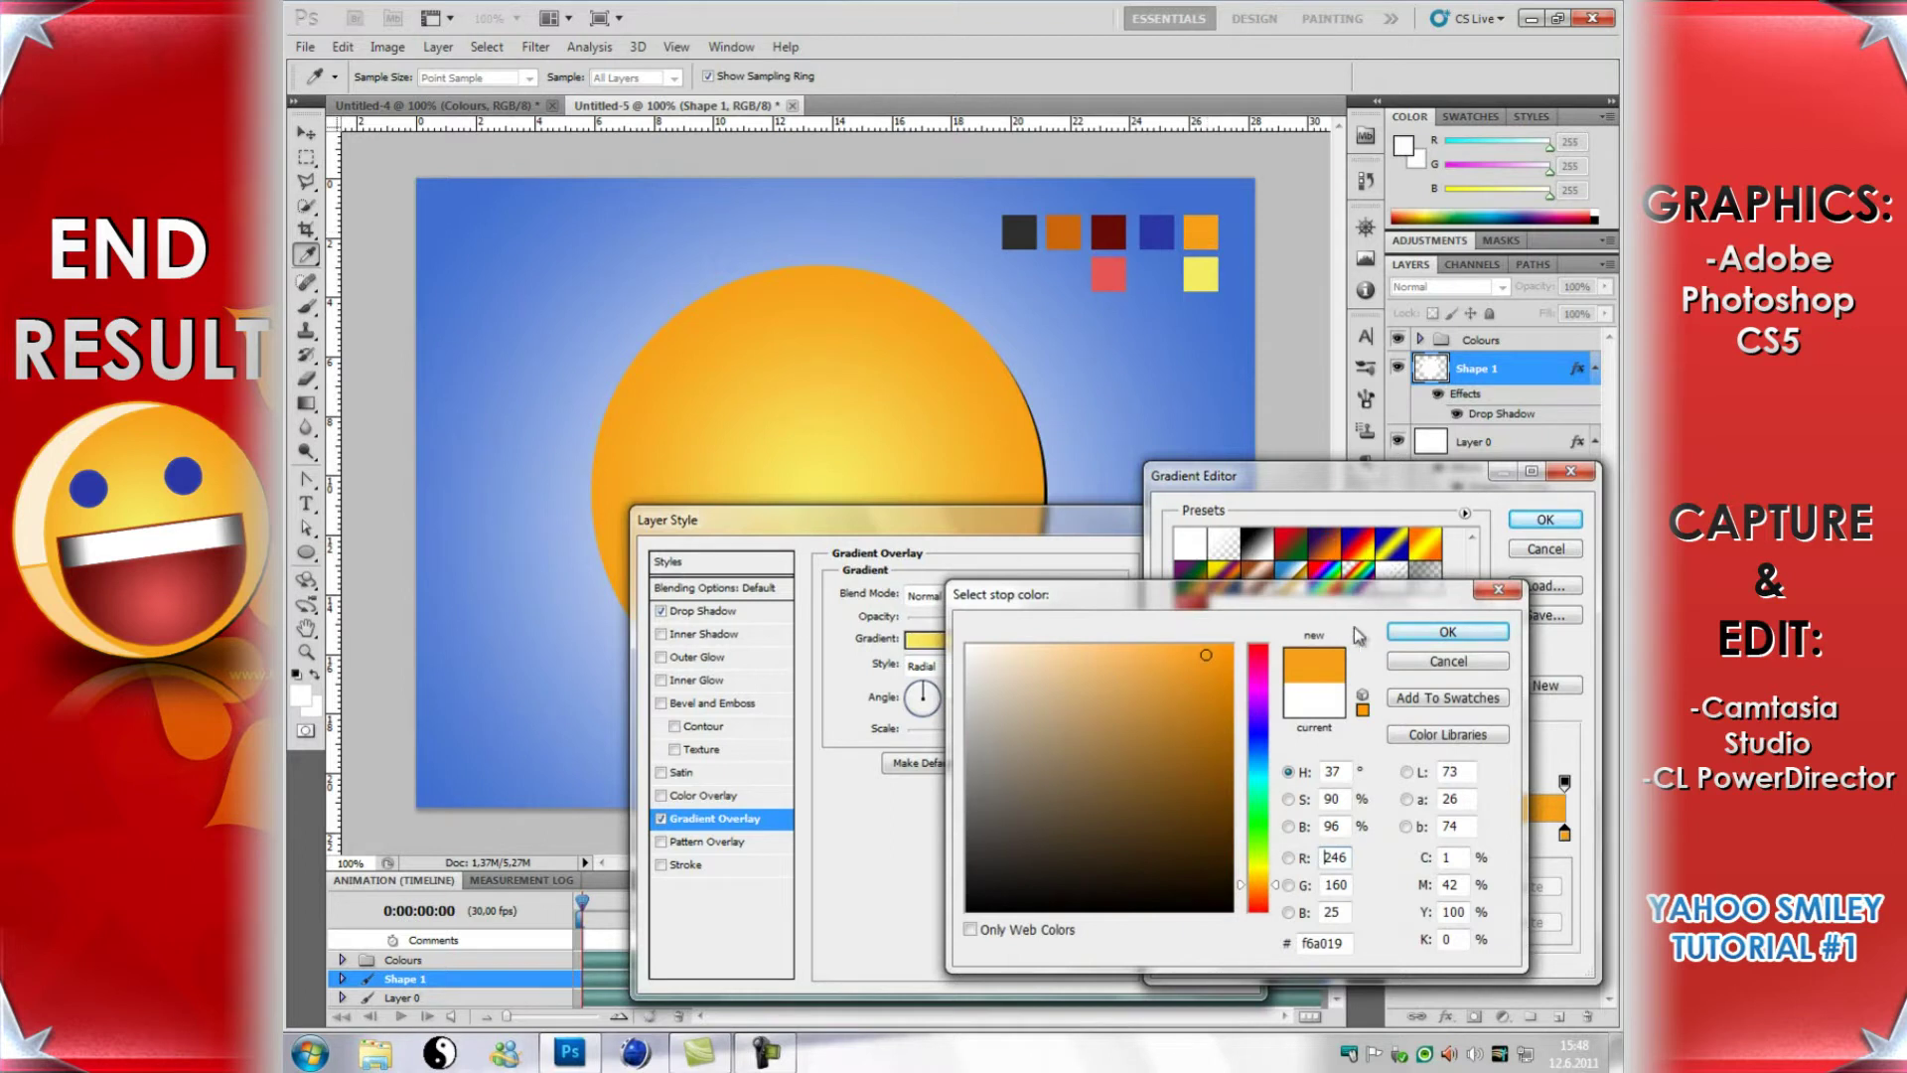
{"action": "left_click", "coordinate": [1447, 632]}
{"action": "left_click", "coordinate": [1546, 520]}
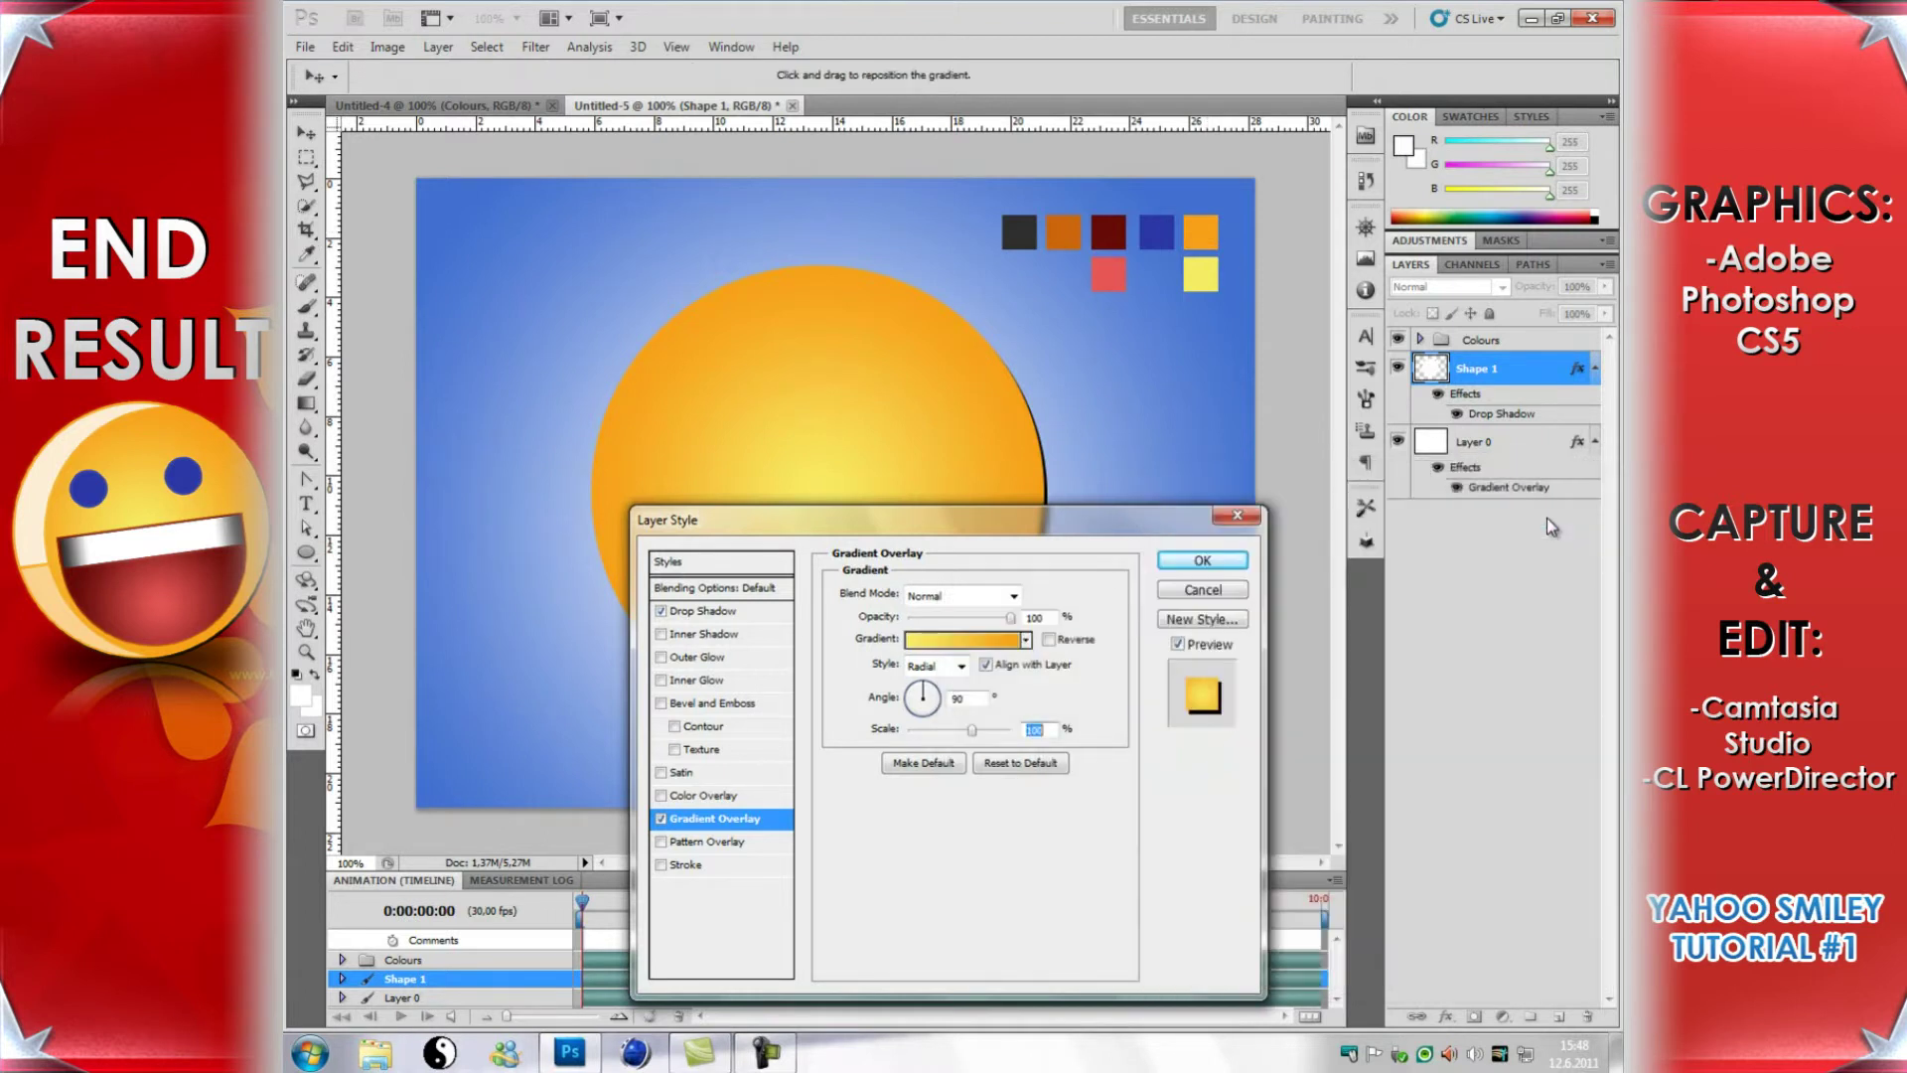
{"action": "left_click", "coordinate": [1202, 561]}
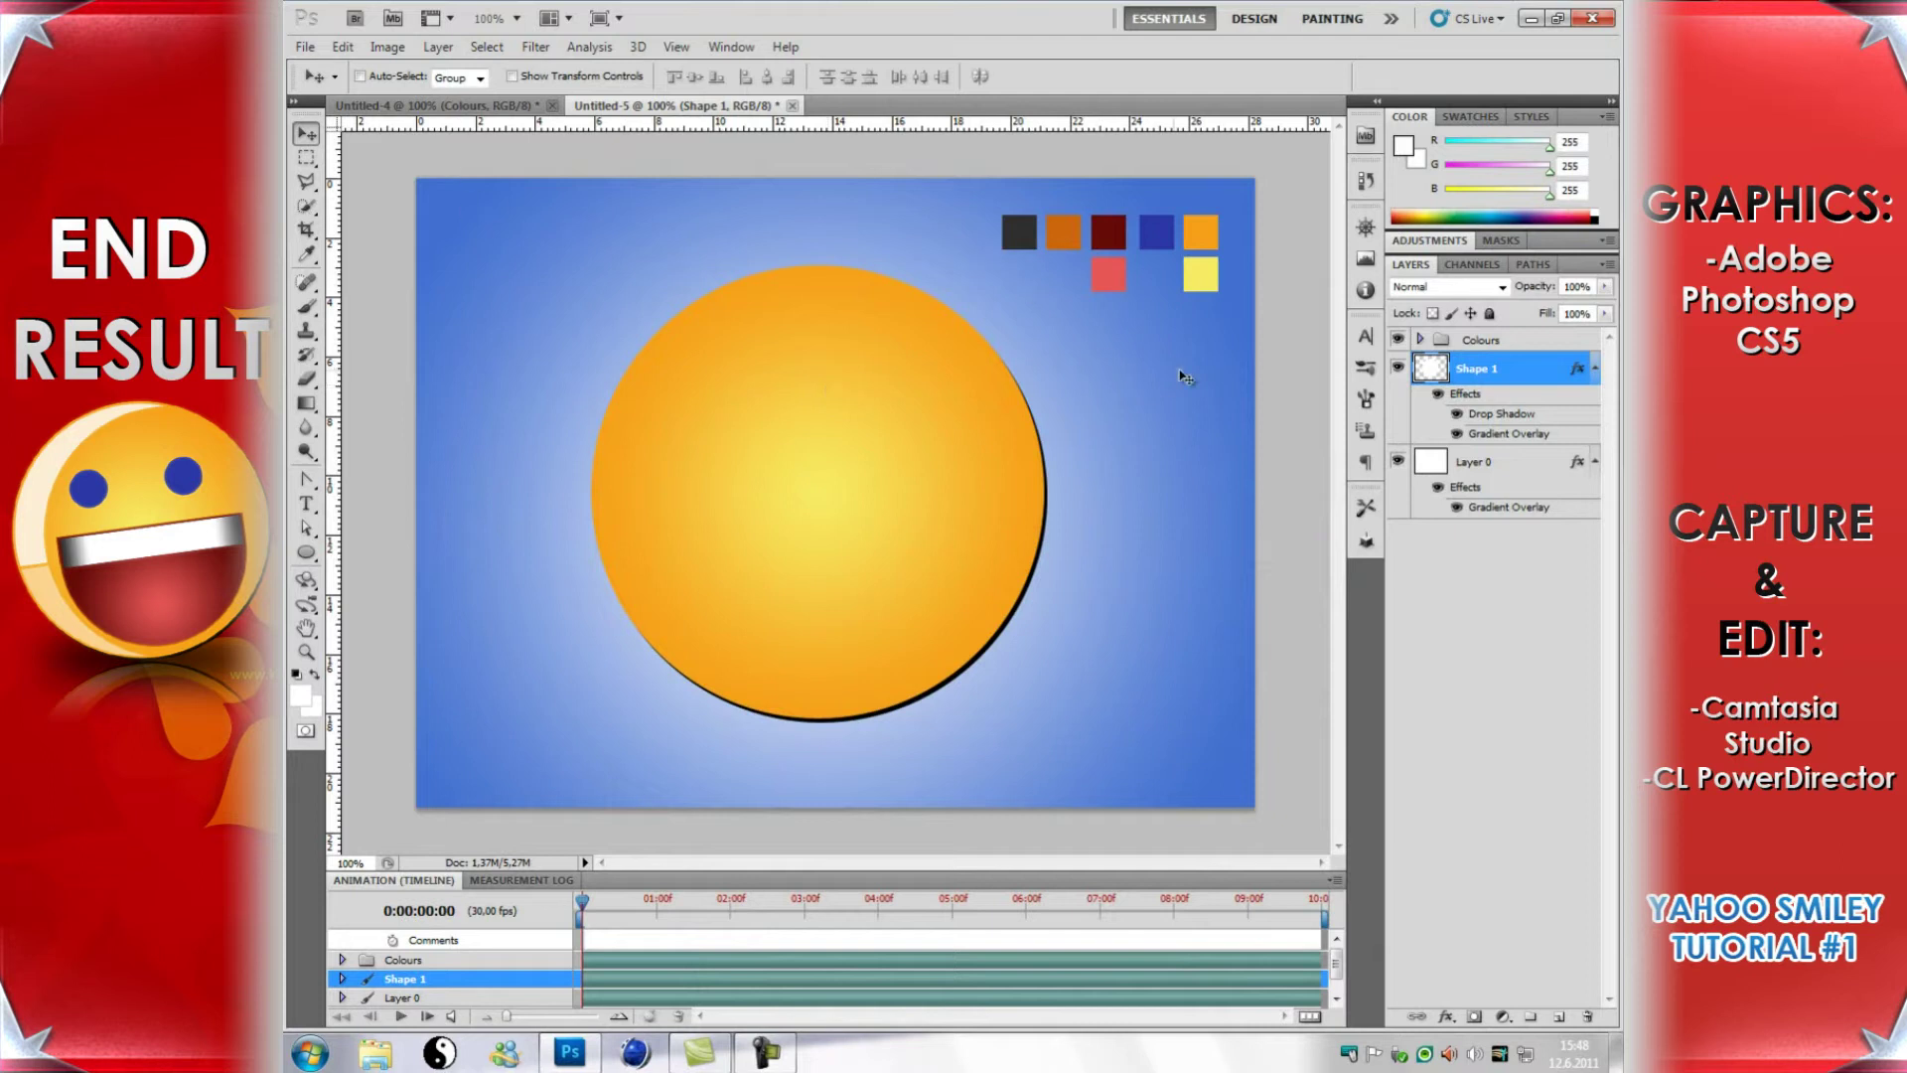
Step: Duplicate Shape 1 as Shape 1 copy and hide the copy's effects so it shows white
{"action": "right_click", "coordinate": [1522, 361]}
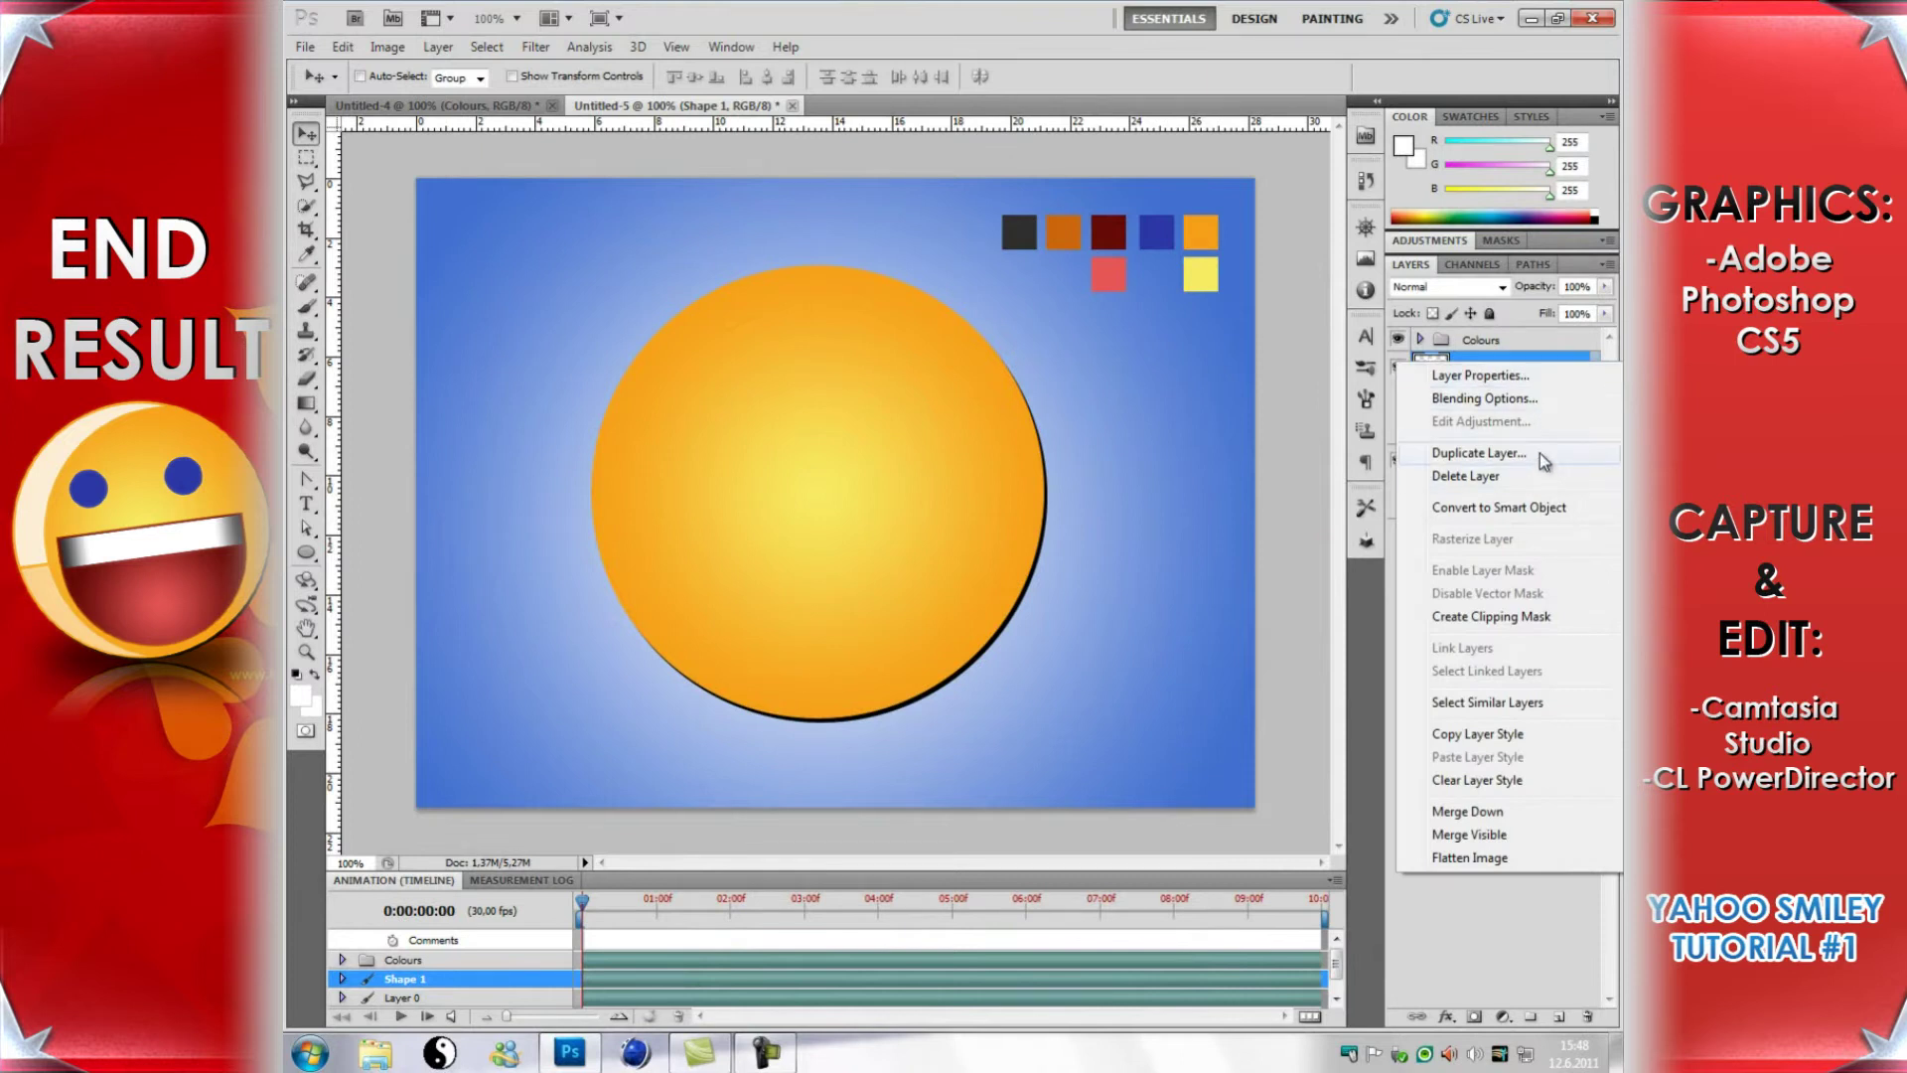
{"action": "left_click", "coordinate": [1480, 453]}
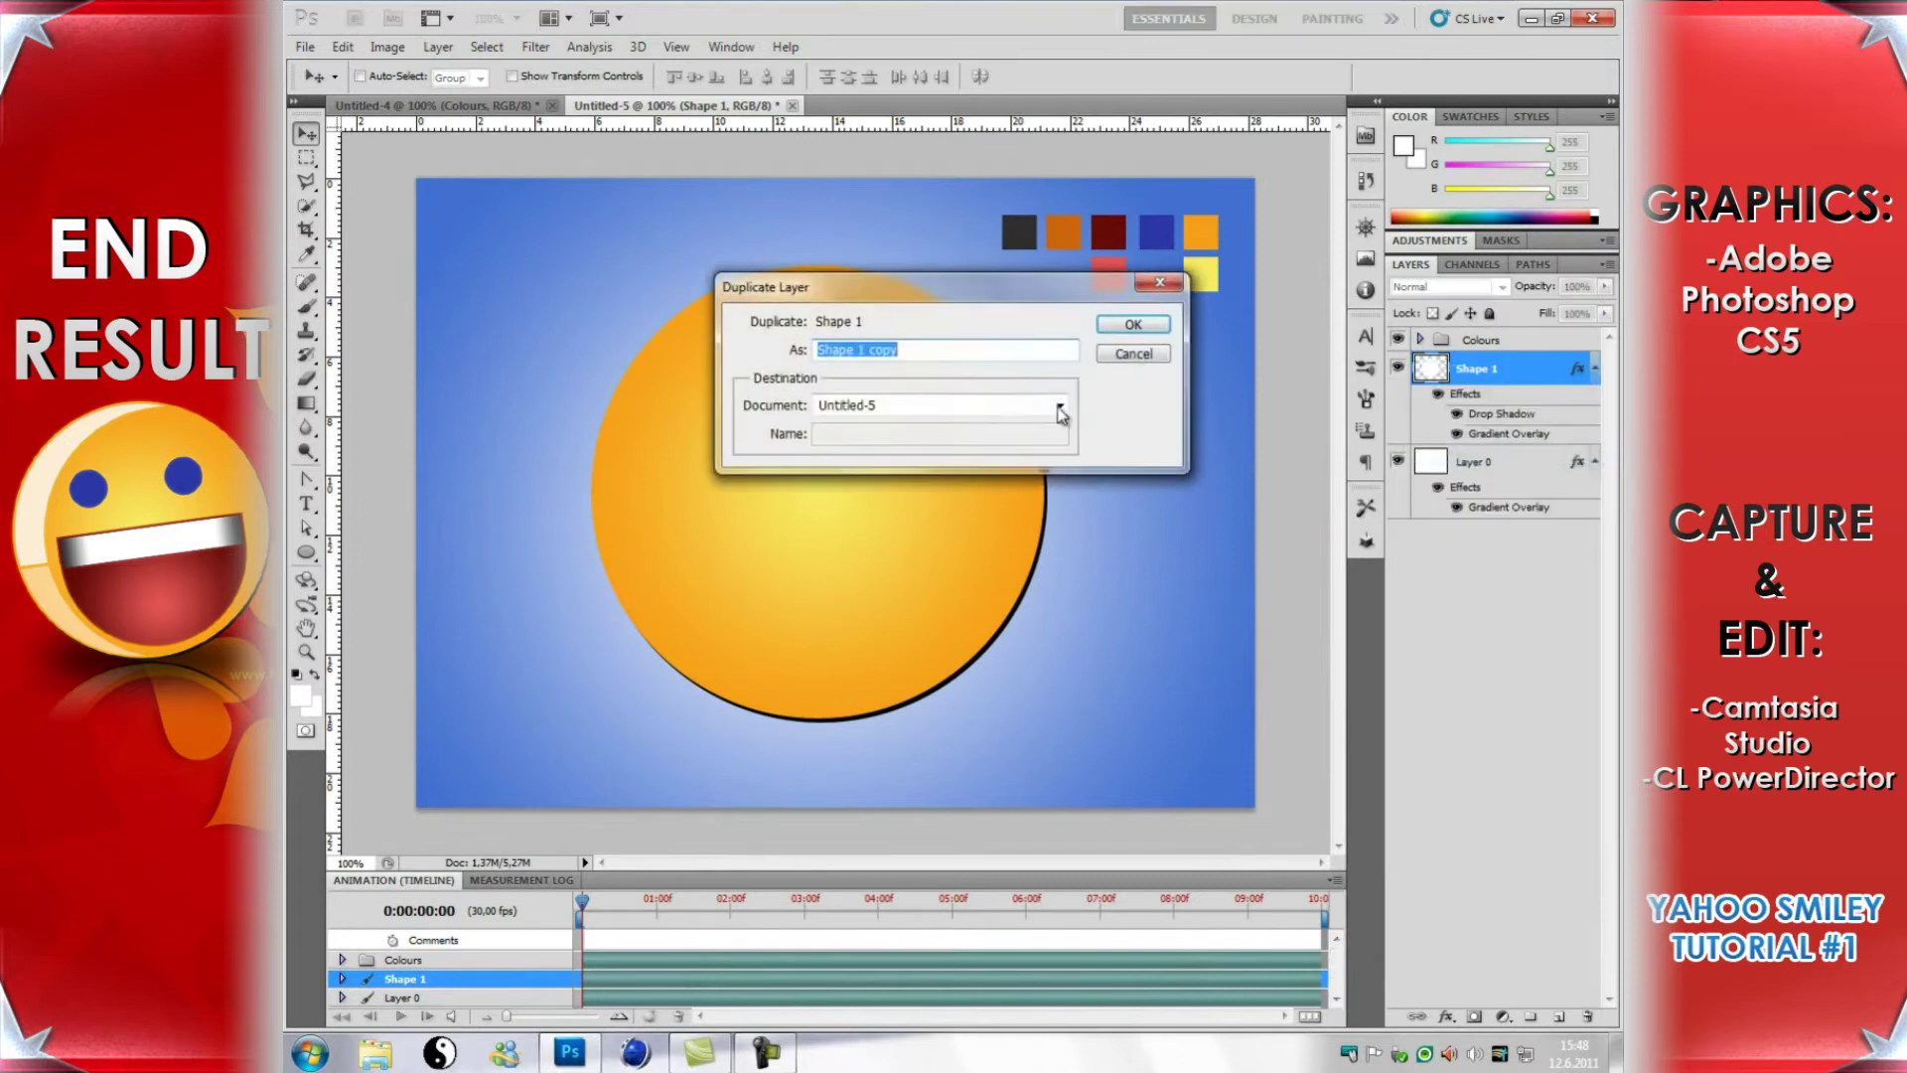
{"action": "left_click", "coordinate": [1132, 326]}
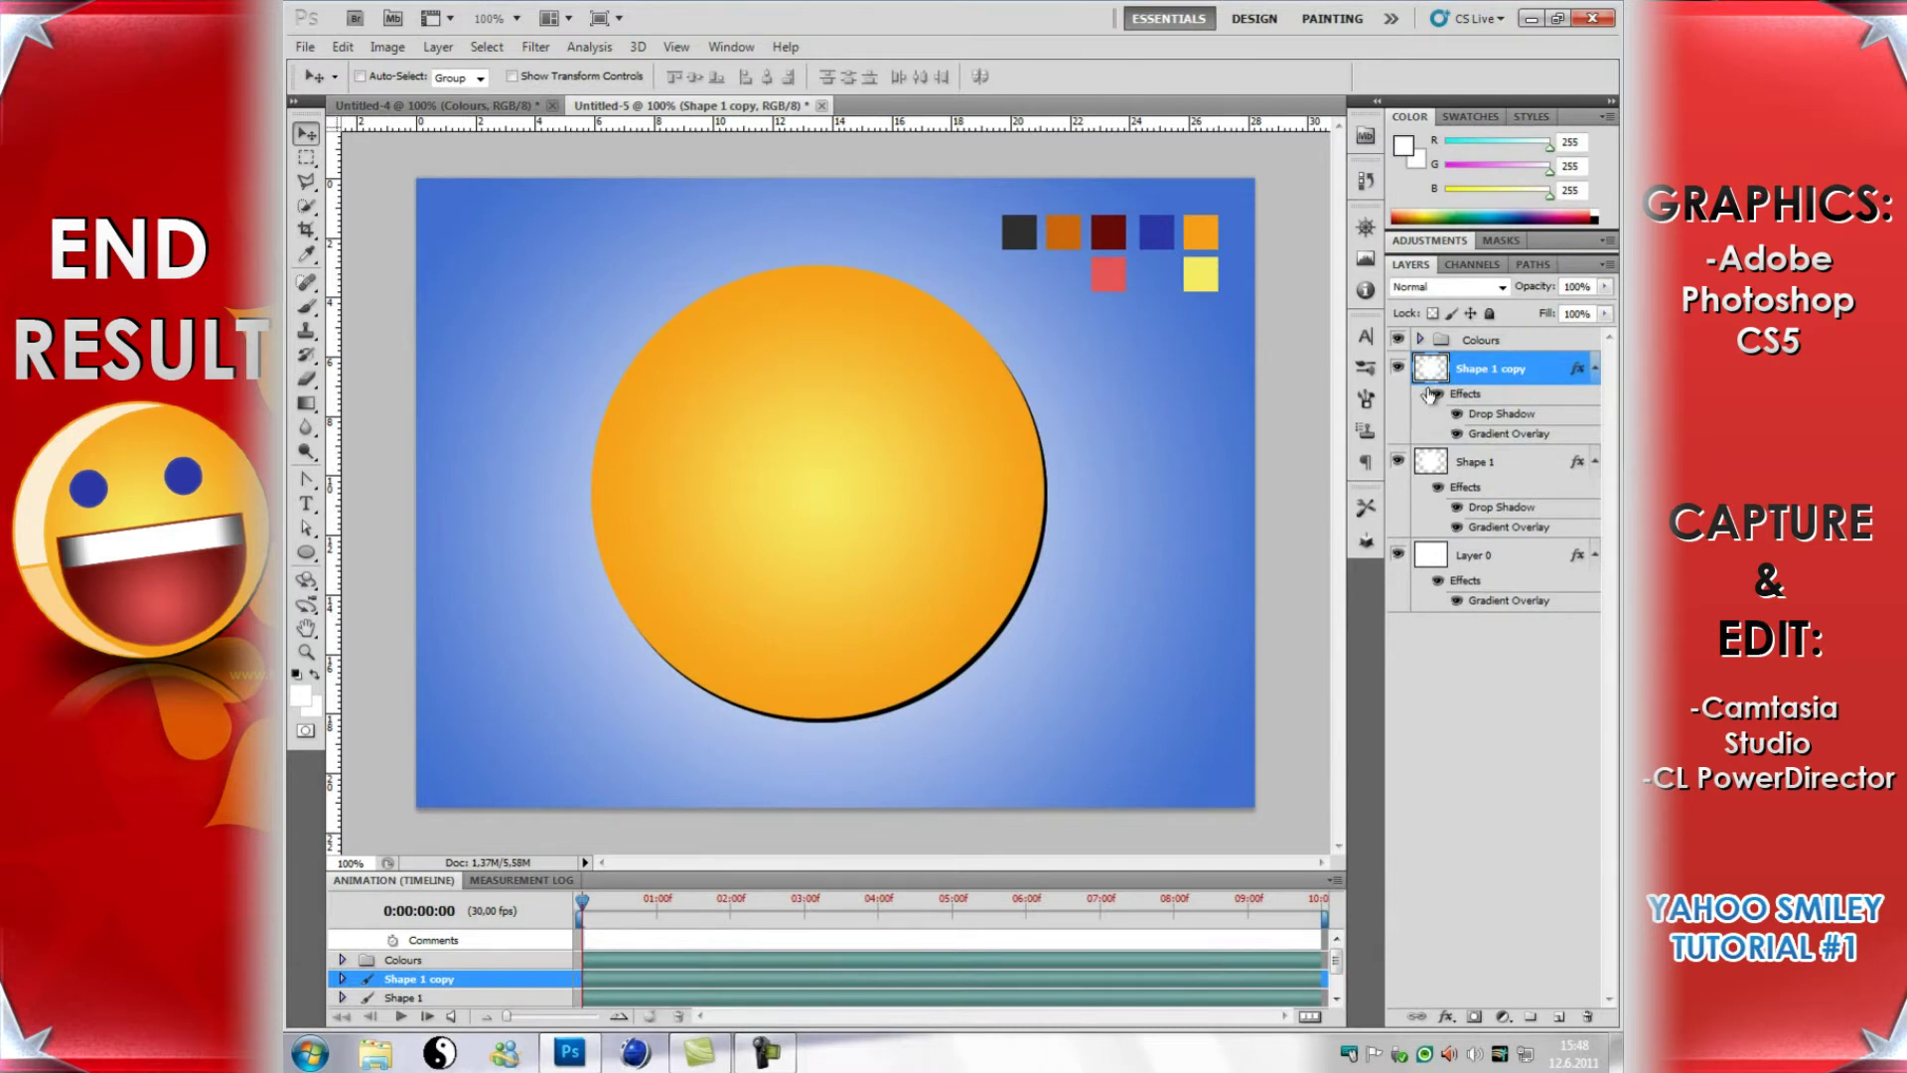
{"action": "left_click", "coordinate": [1456, 431]}
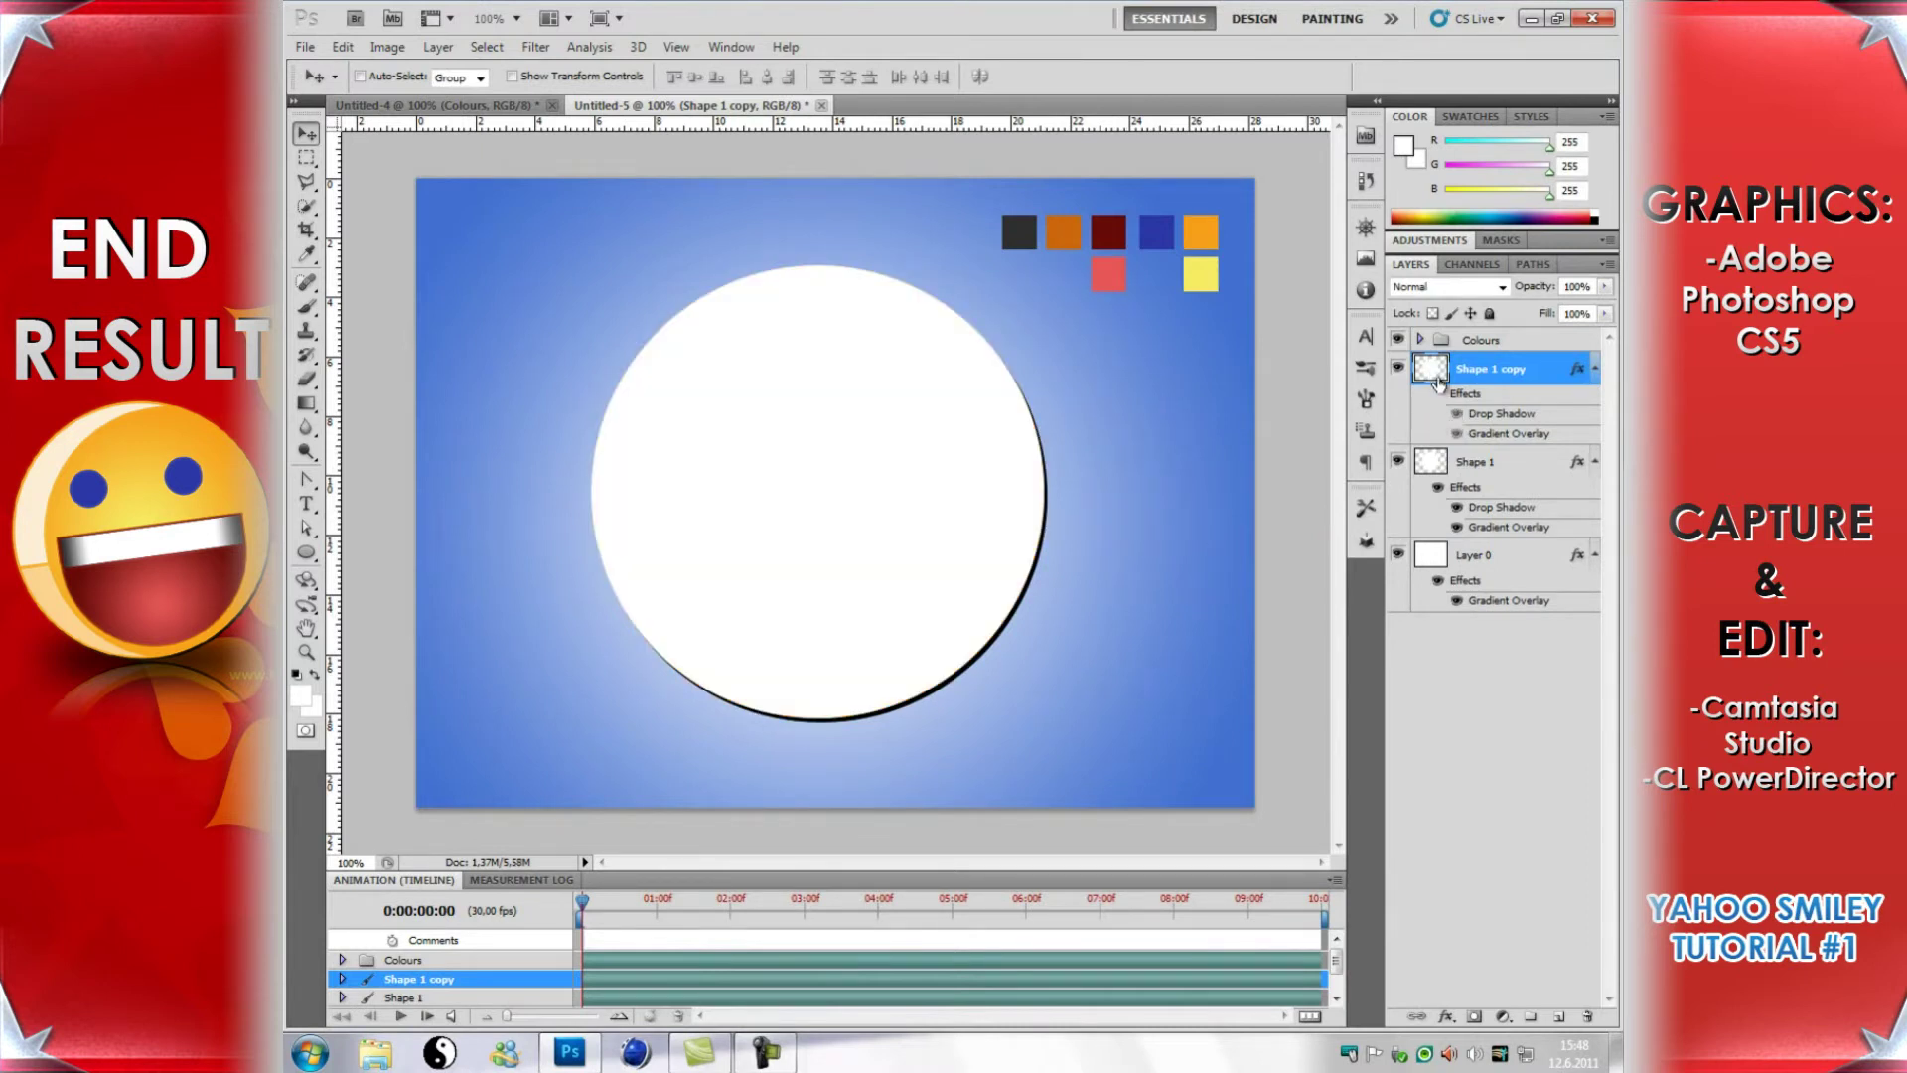
{"action": "left_click", "coordinate": [1431, 395]}
Step: Scale the white Shape 1 copy circle down to about 98%
{"action": "left_click", "coordinate": [343, 47]}
{"action": "mouse_move", "coordinate": [556, 455]}
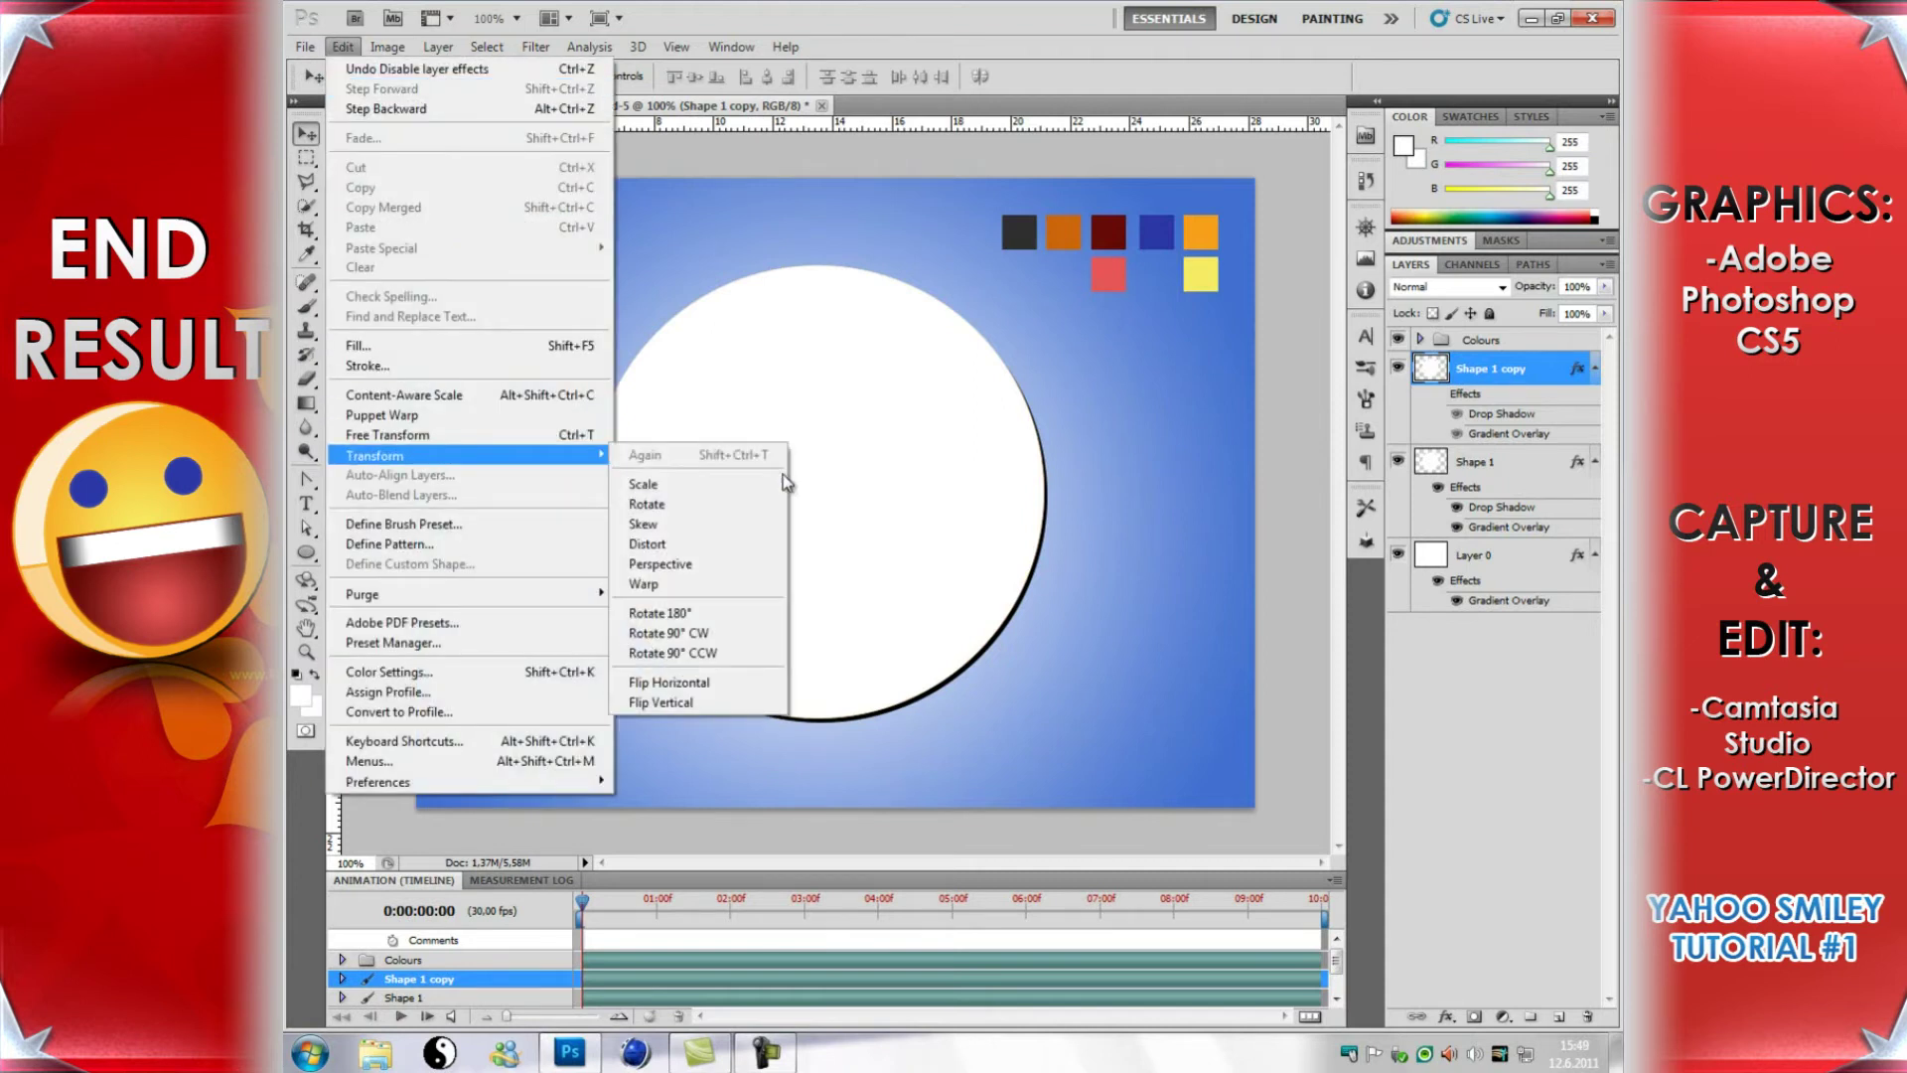
{"action": "left_click", "coordinate": [695, 485]}
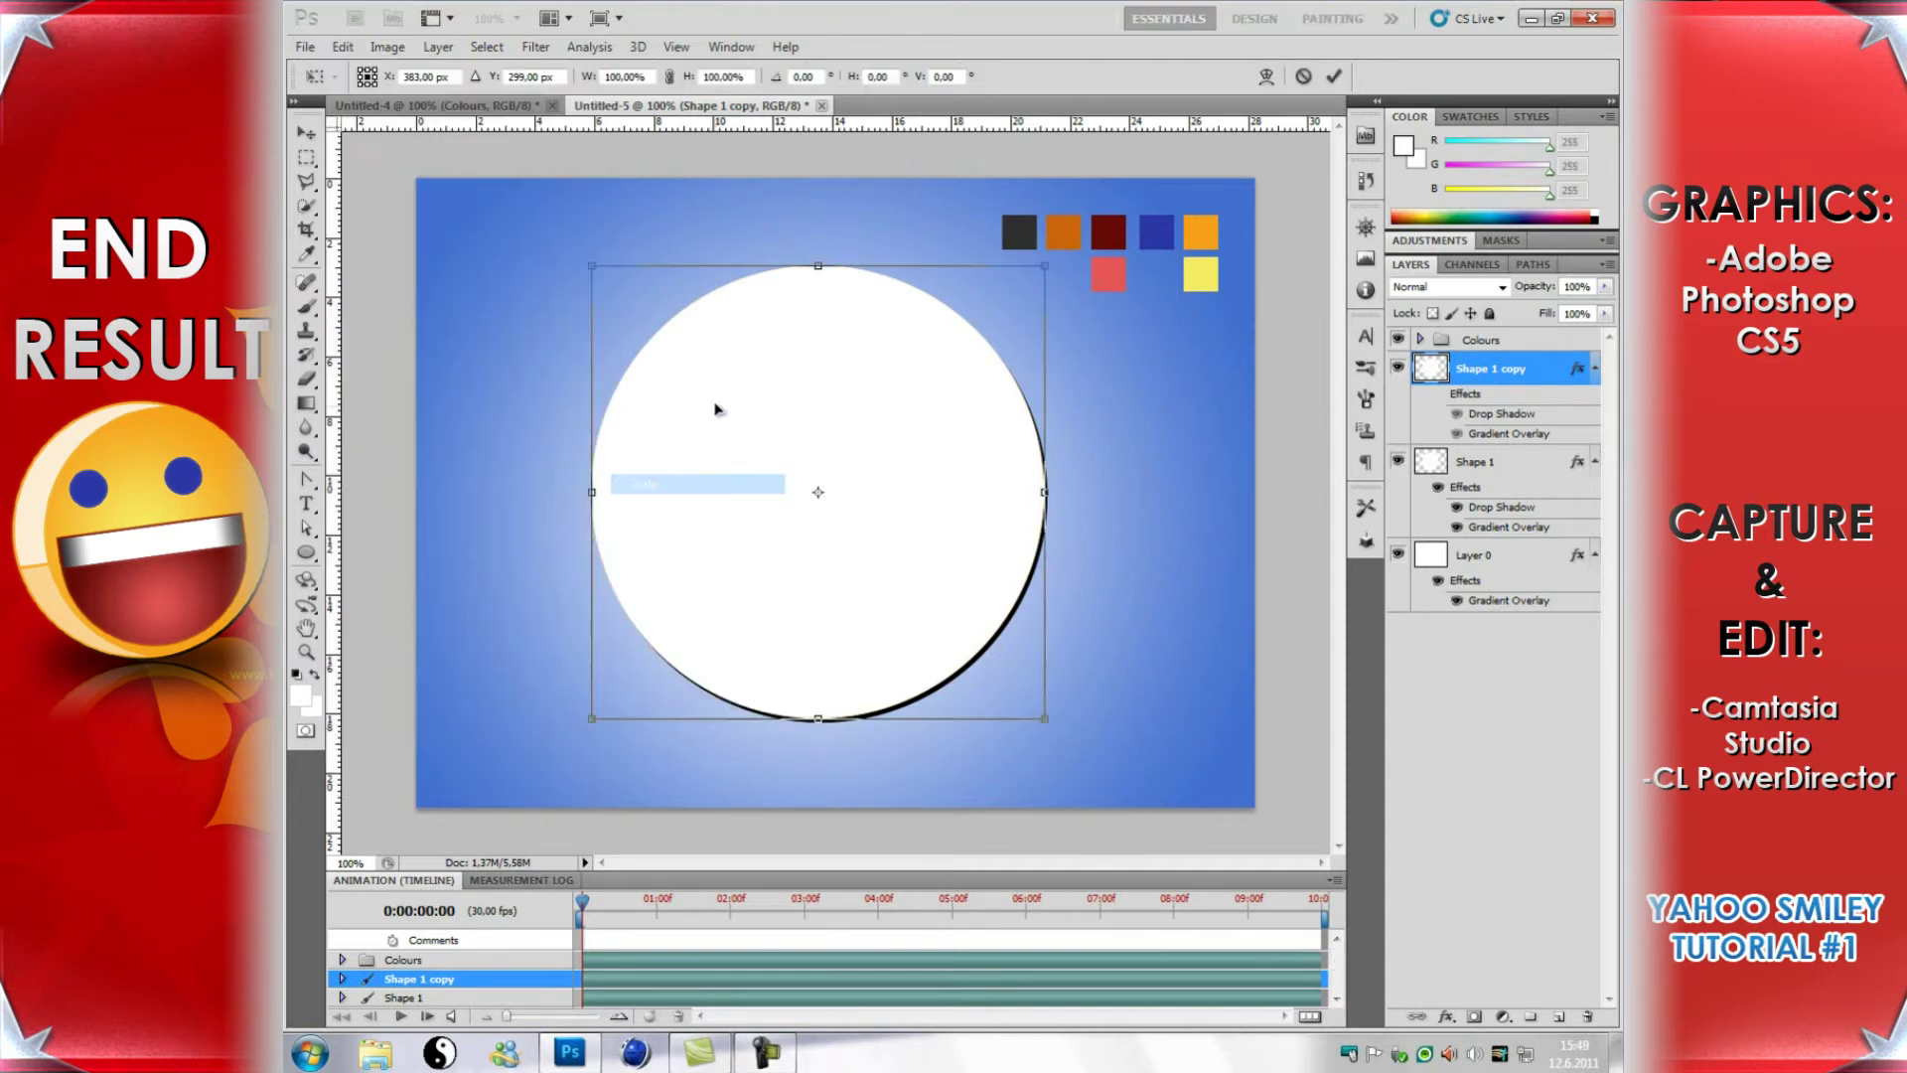
{"action": "left_click_drag", "start_coordinate": [593, 266], "coordinate": [599, 272]}
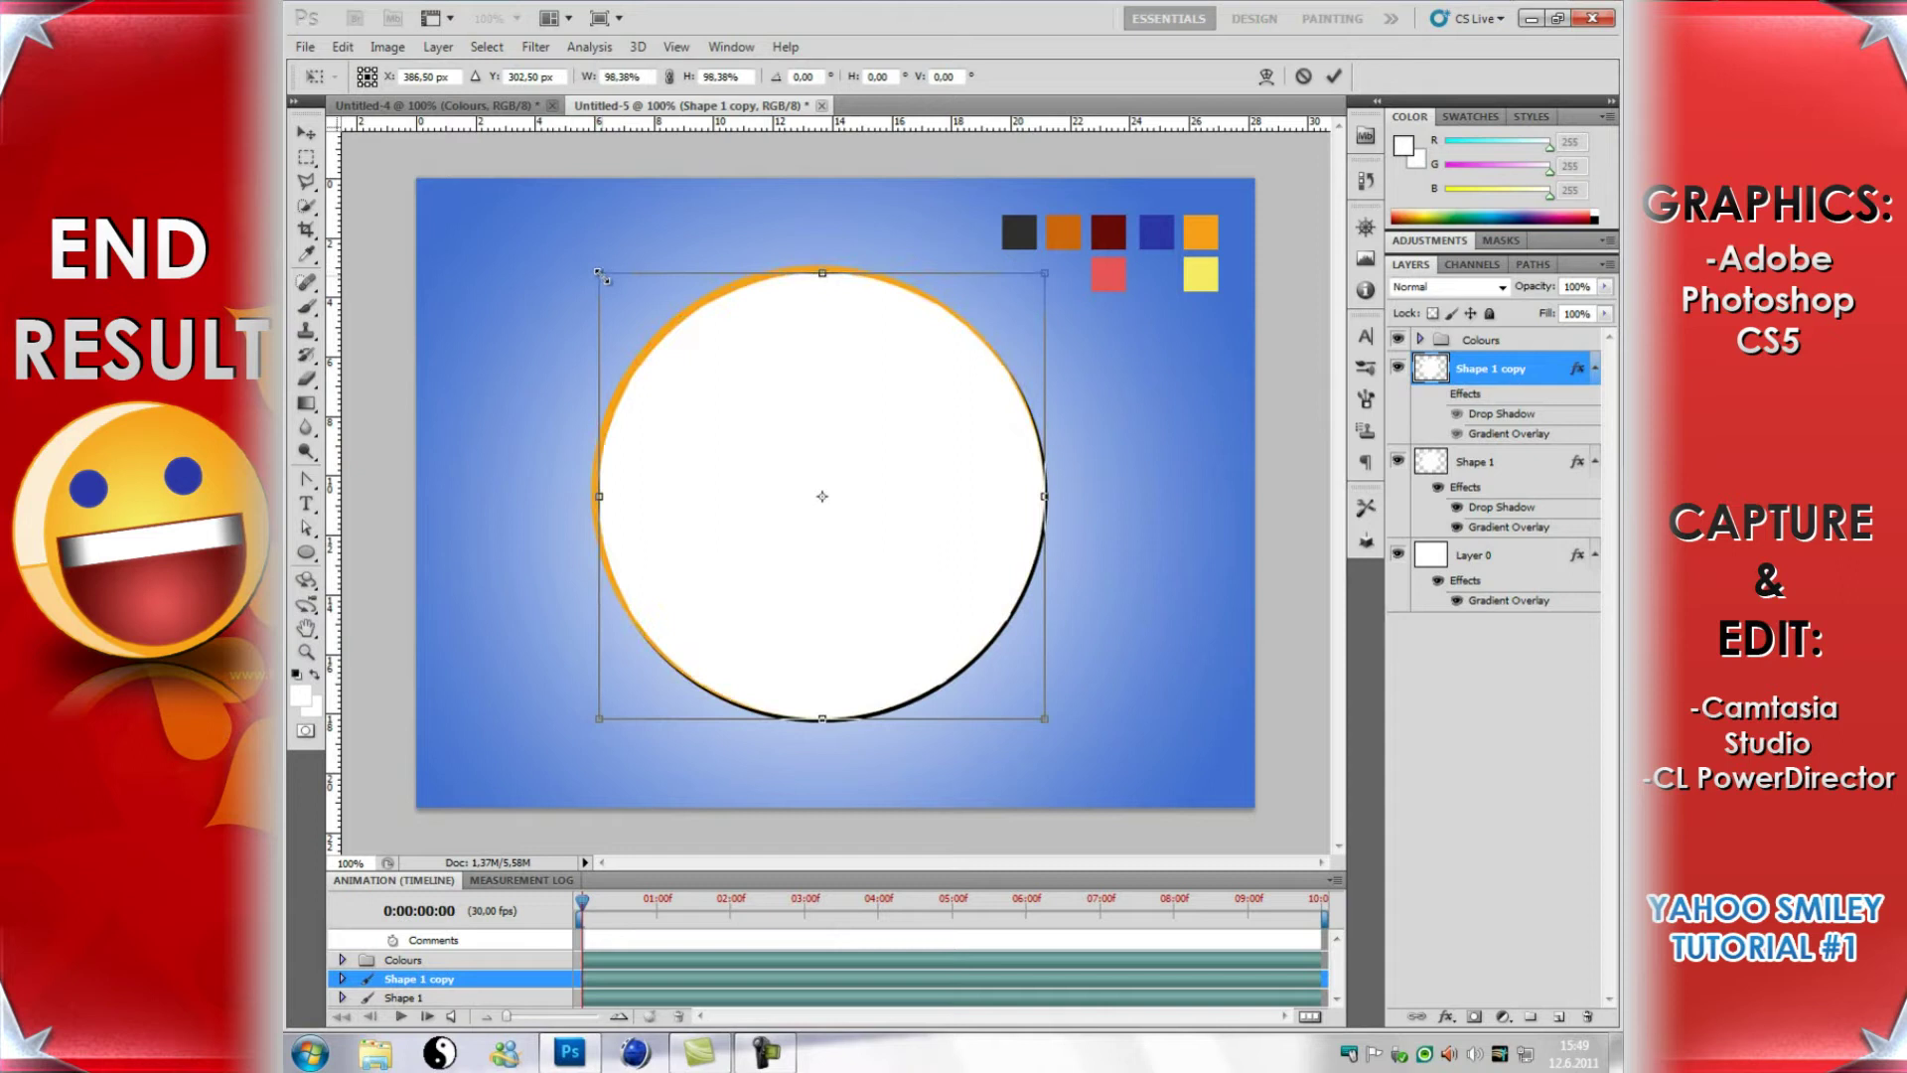
{"action": "key", "text": "Return"}
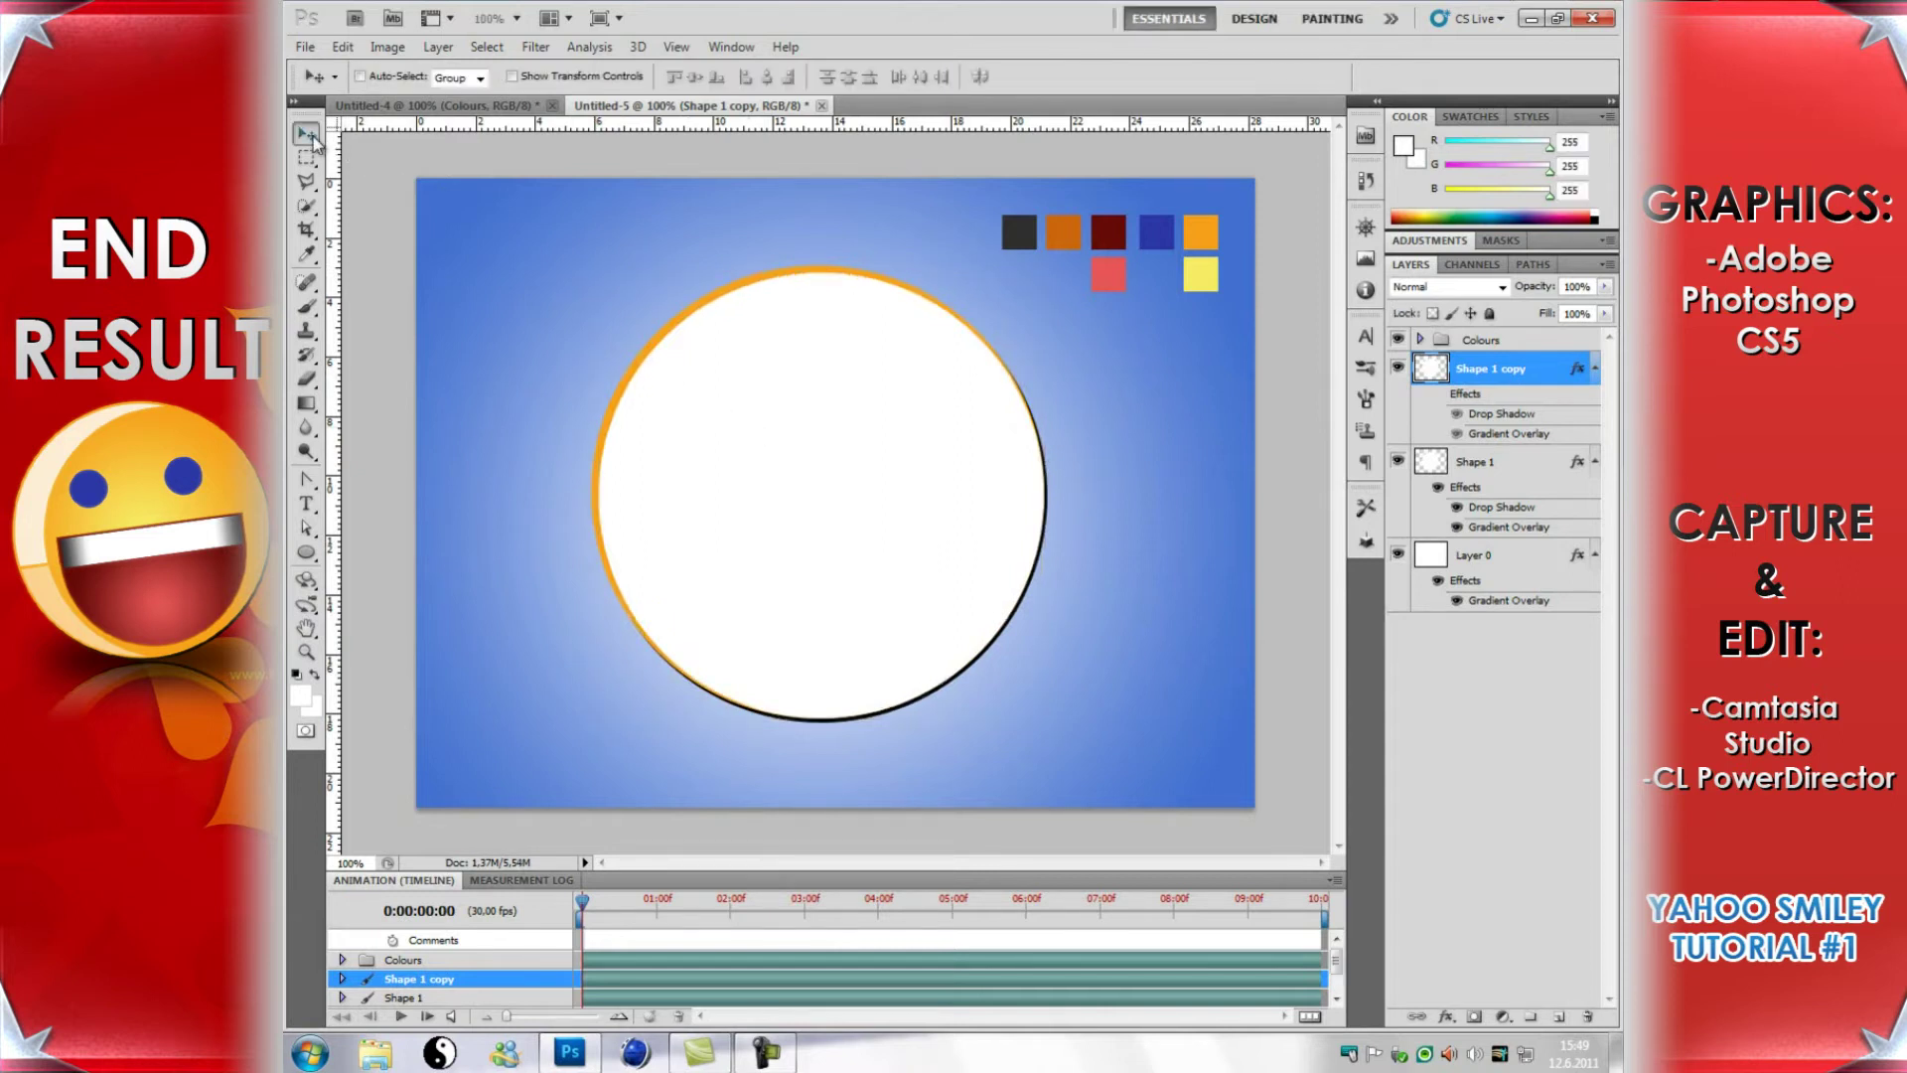
Step: Nudge the white circle three pixels left and two pixels up
{"action": "key", "text": "Left"}
{"action": "key", "text": "Up"}
{"action": "key", "text": "Up"}
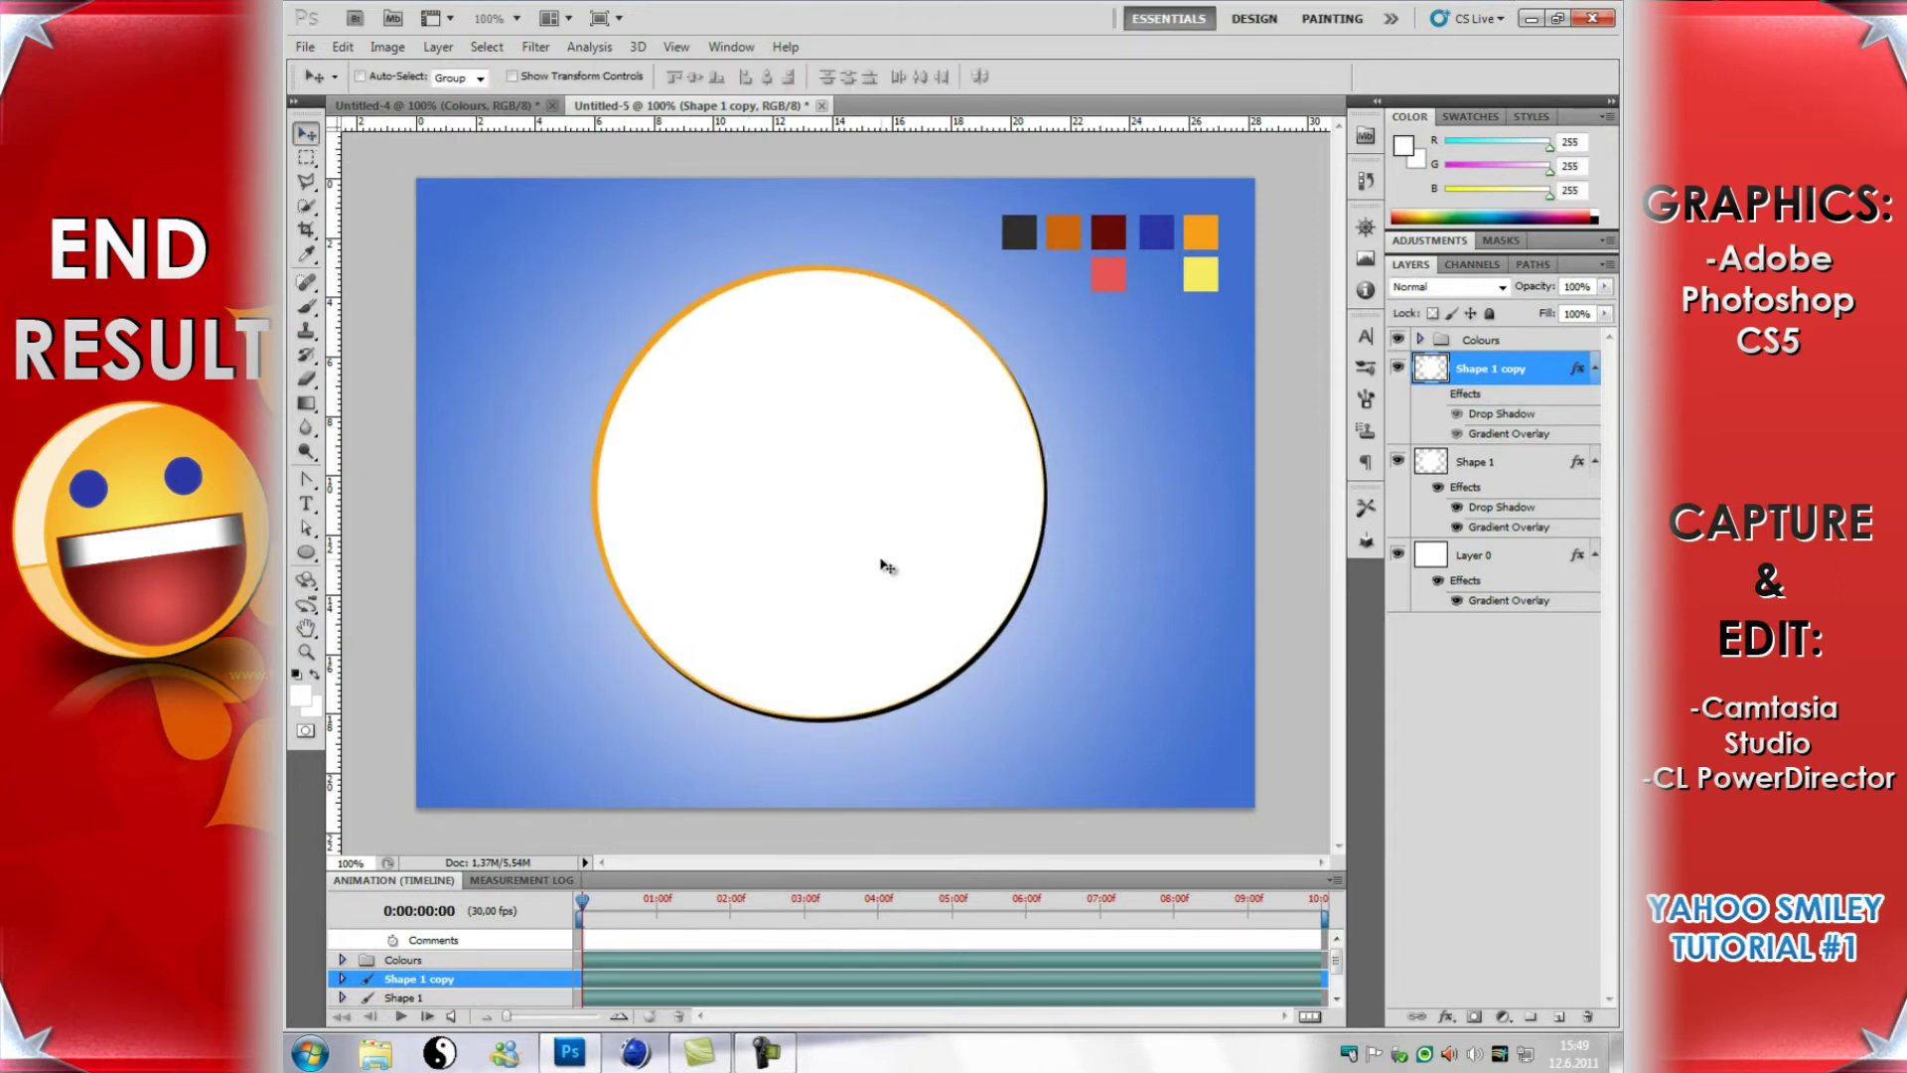
{"action": "key", "text": "Left"}
{"action": "key", "text": "Up"}
{"action": "key", "text": "Left"}
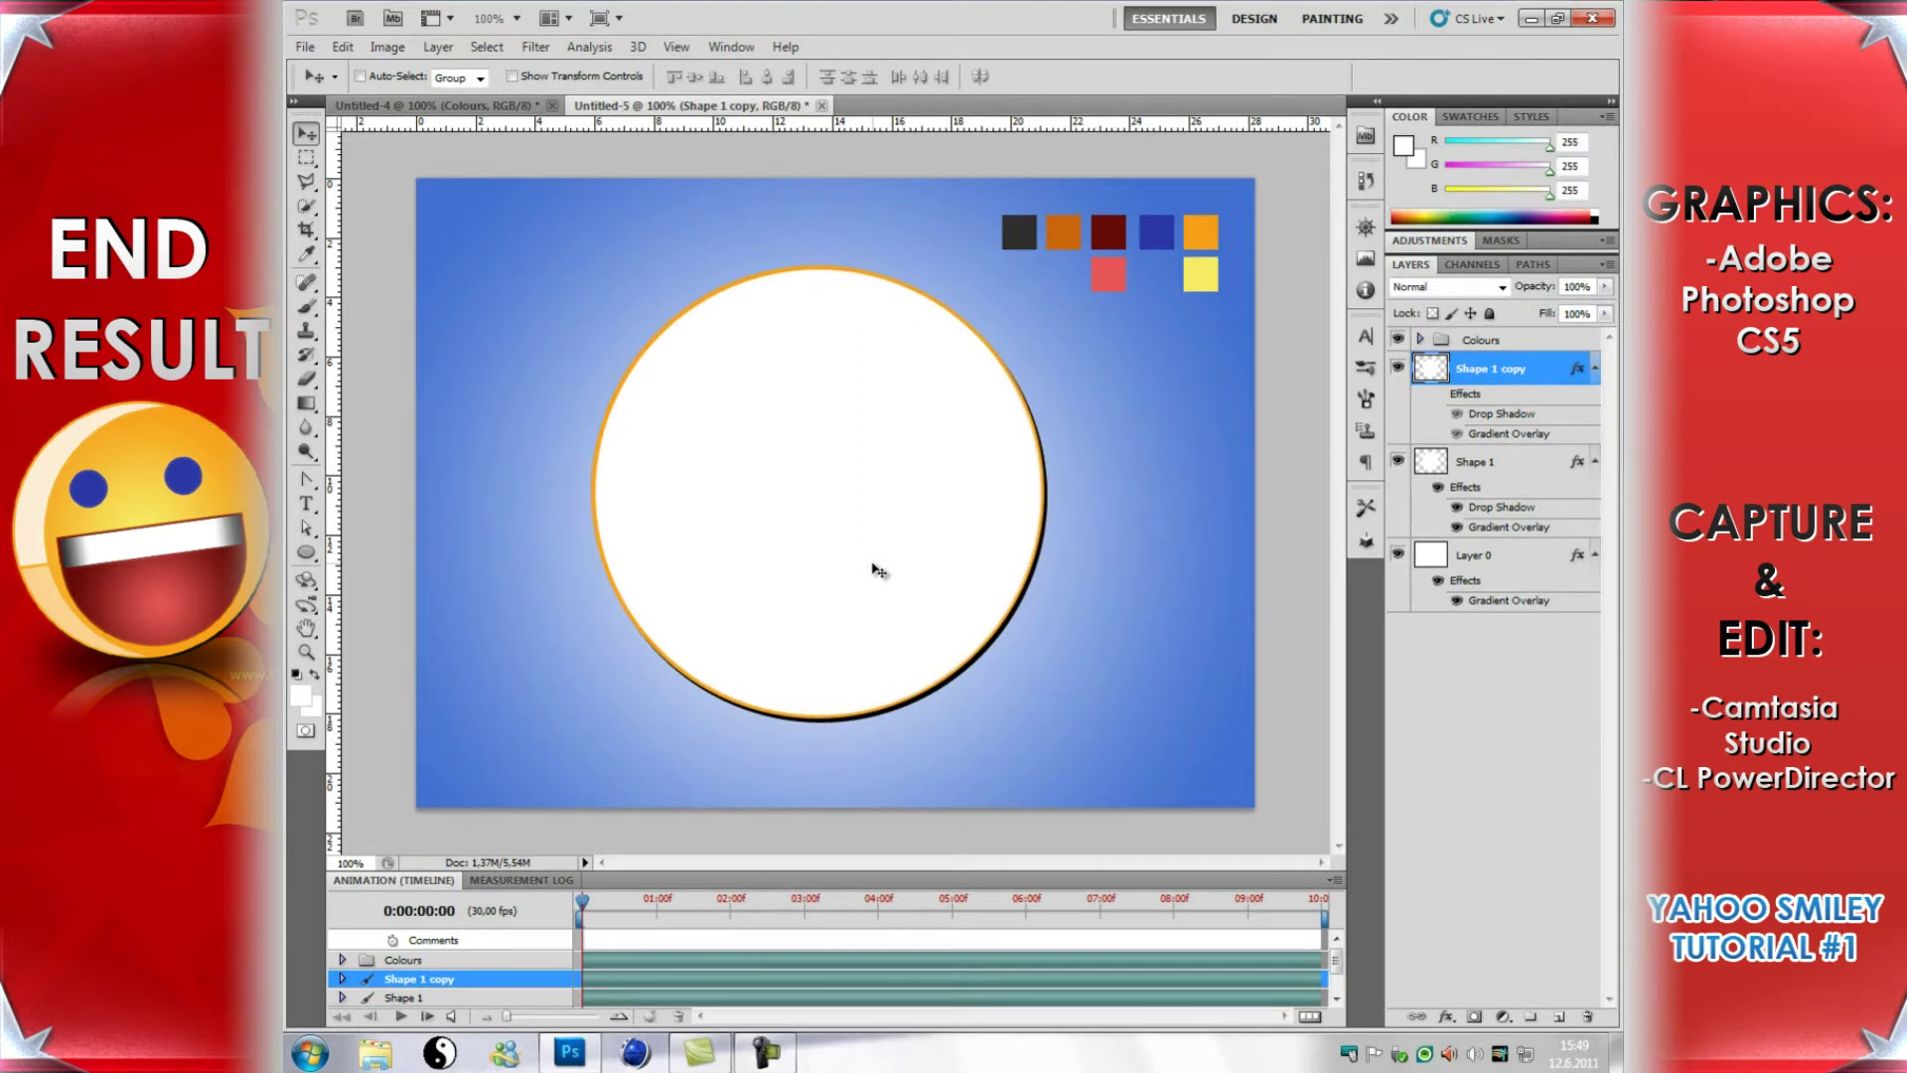
Step: Load the white circle as a selection, shift it right, delete the inside, and deselect
{"action": "left_click", "coordinate": [1434, 375], "text": "ctrl"}
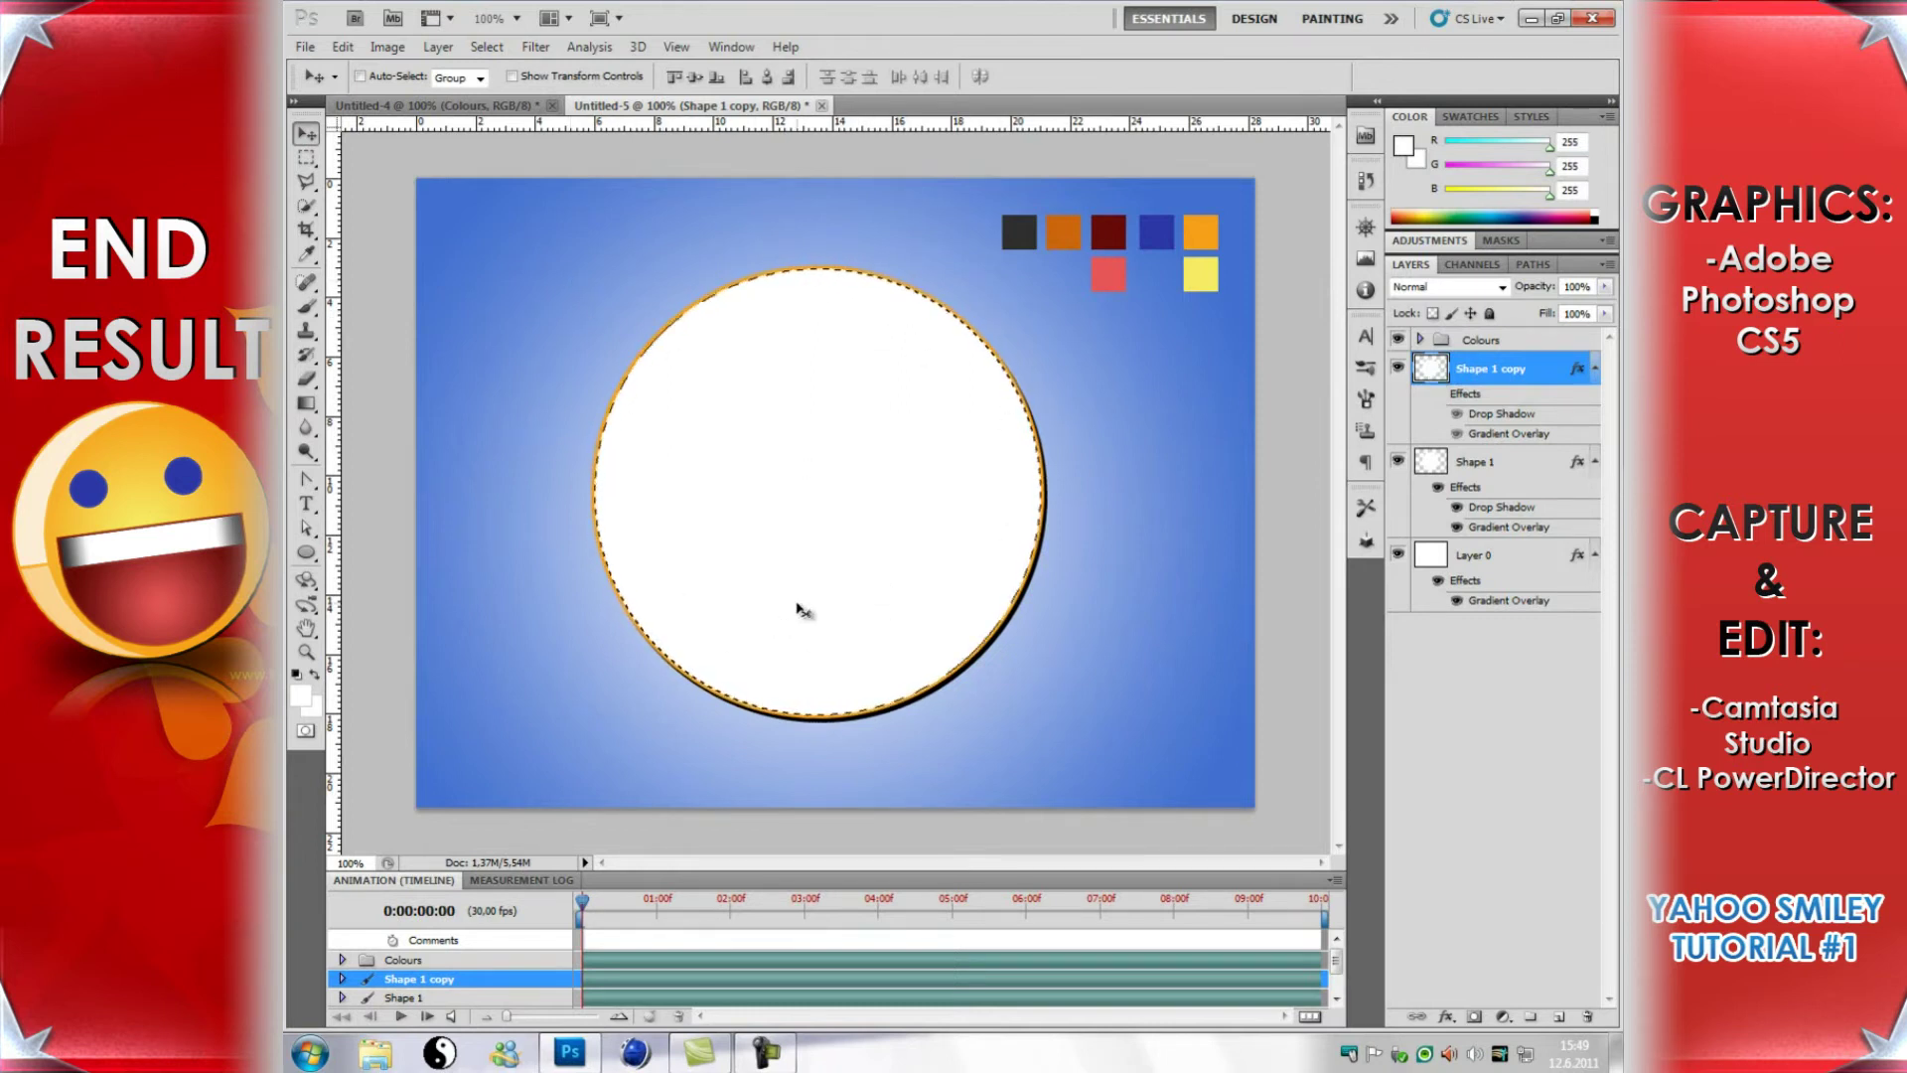
{"action": "left_click", "coordinate": [306, 159]}
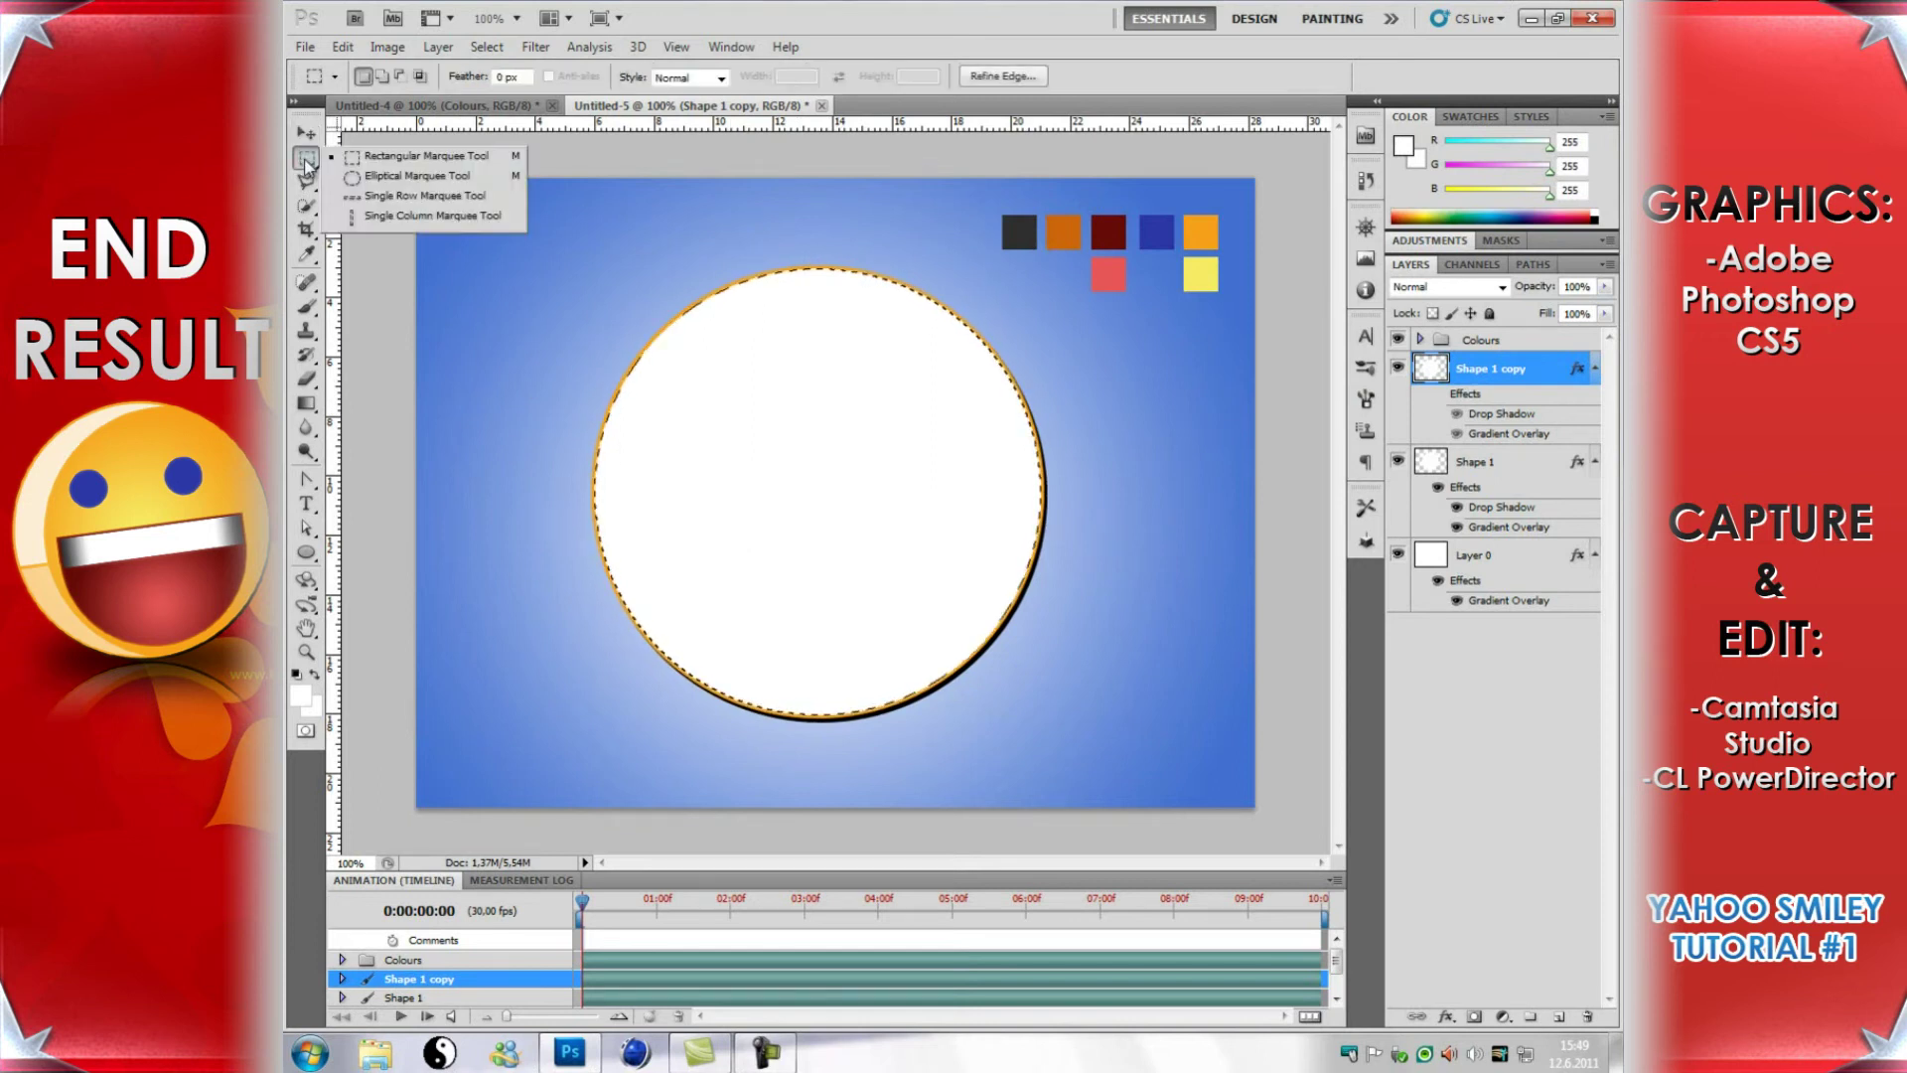
{"action": "left_click", "coordinate": [447, 179]}
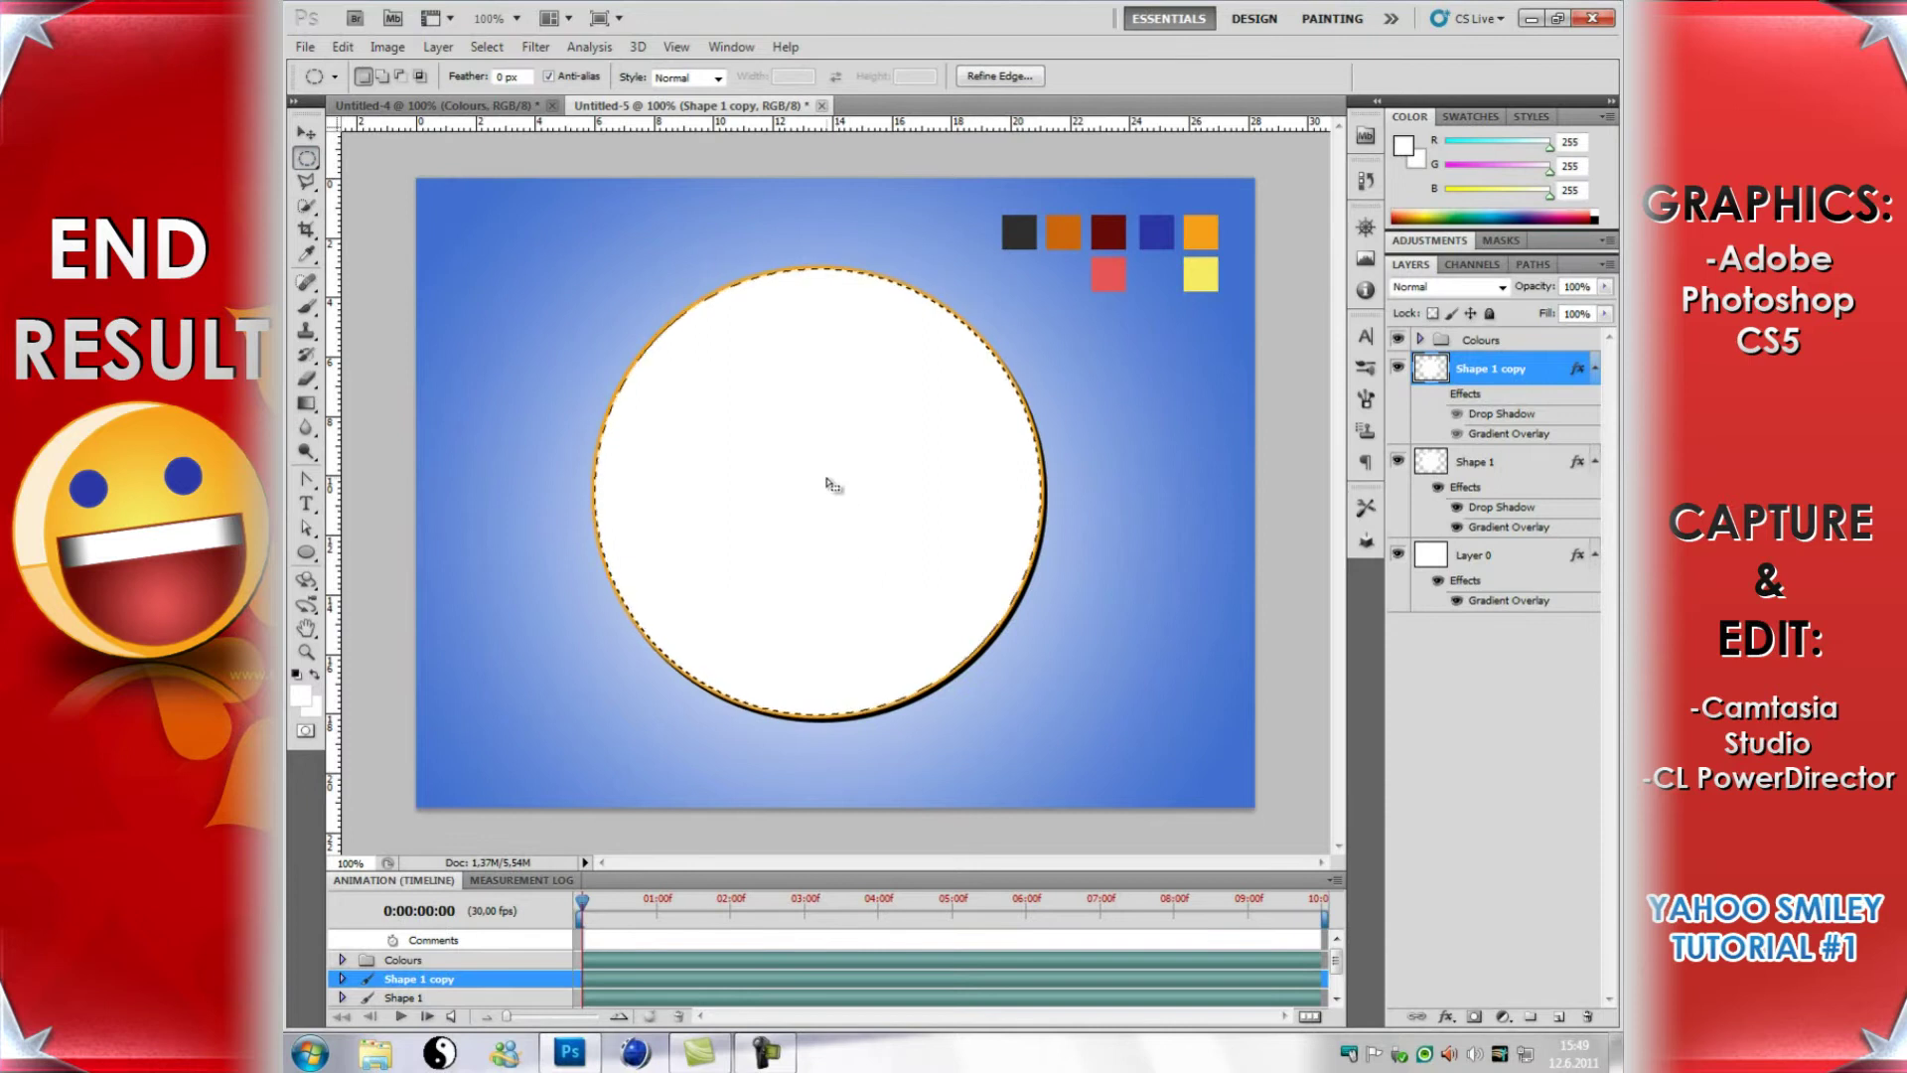
{"action": "left_click_drag", "start_coordinate": [832, 485], "coordinate": [873, 482]}
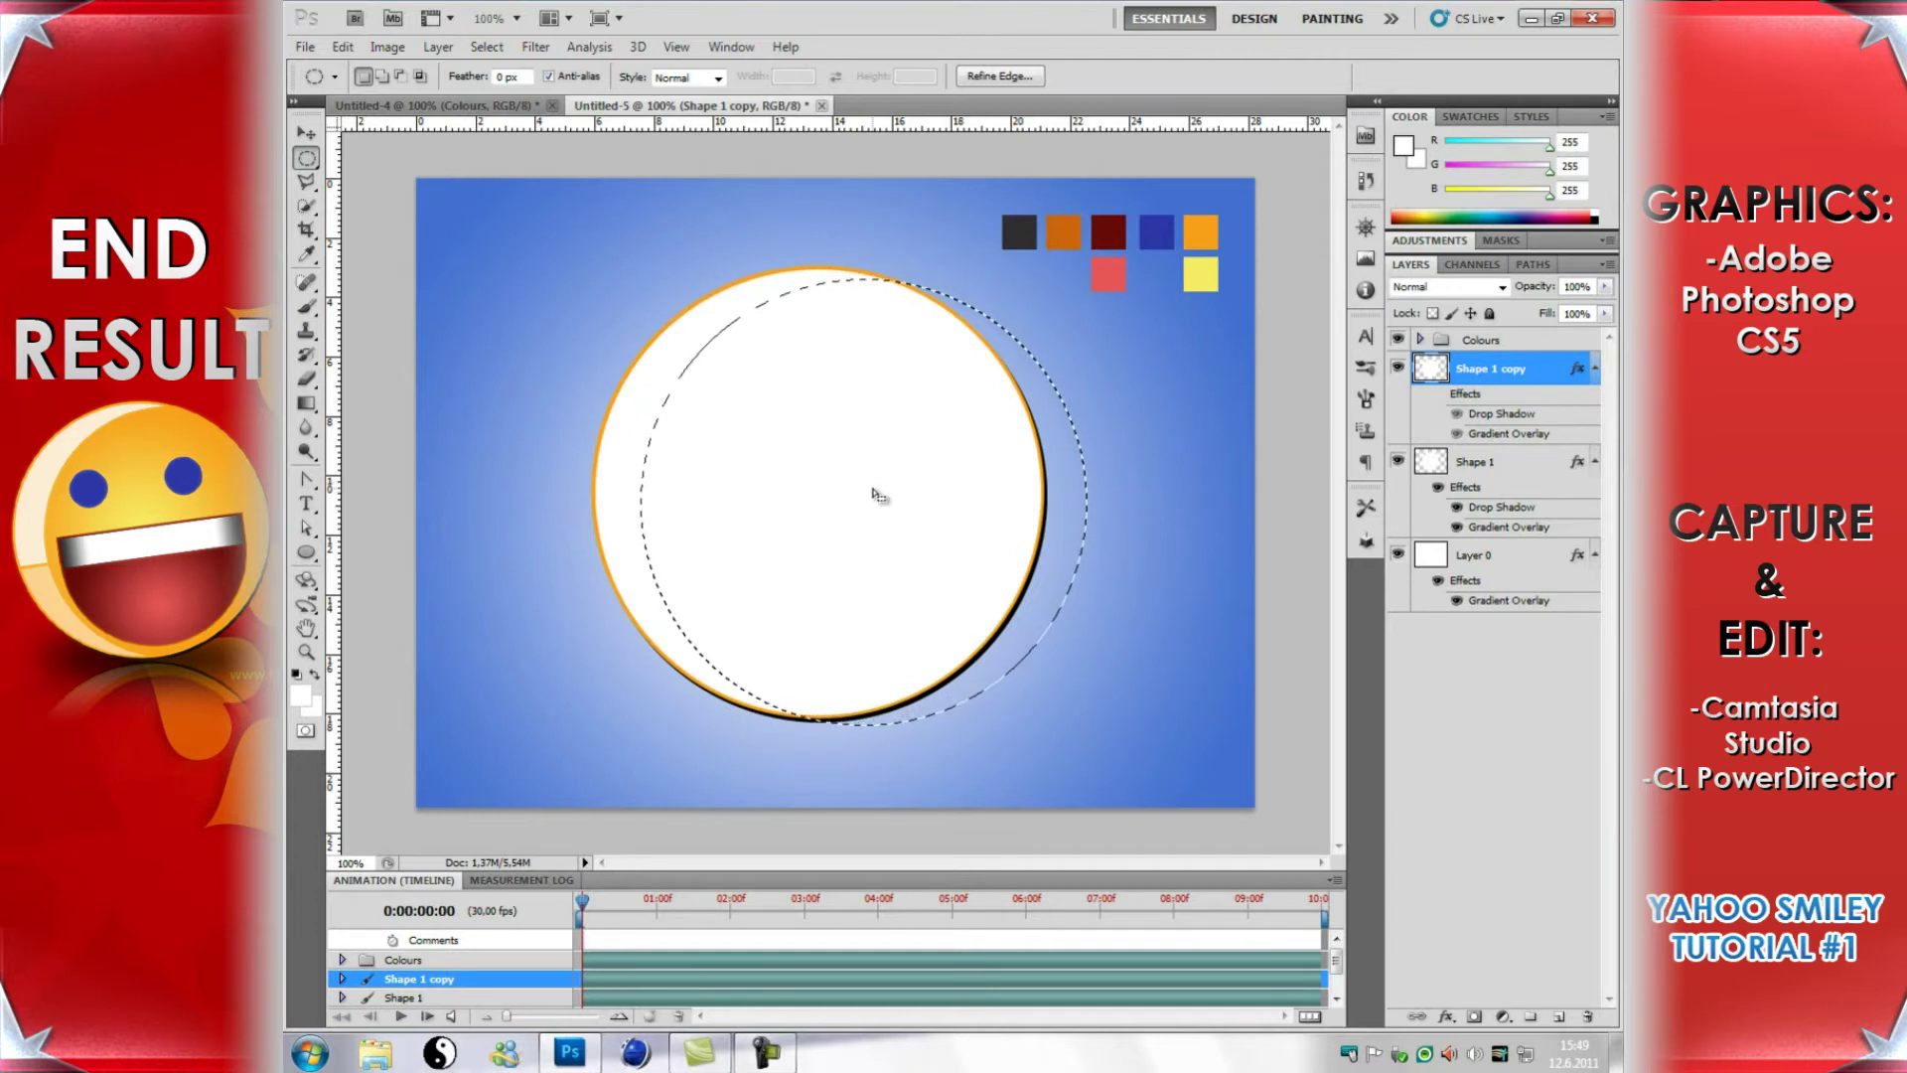
{"action": "left_click_drag", "start_coordinate": [875, 487], "coordinate": [876, 487]}
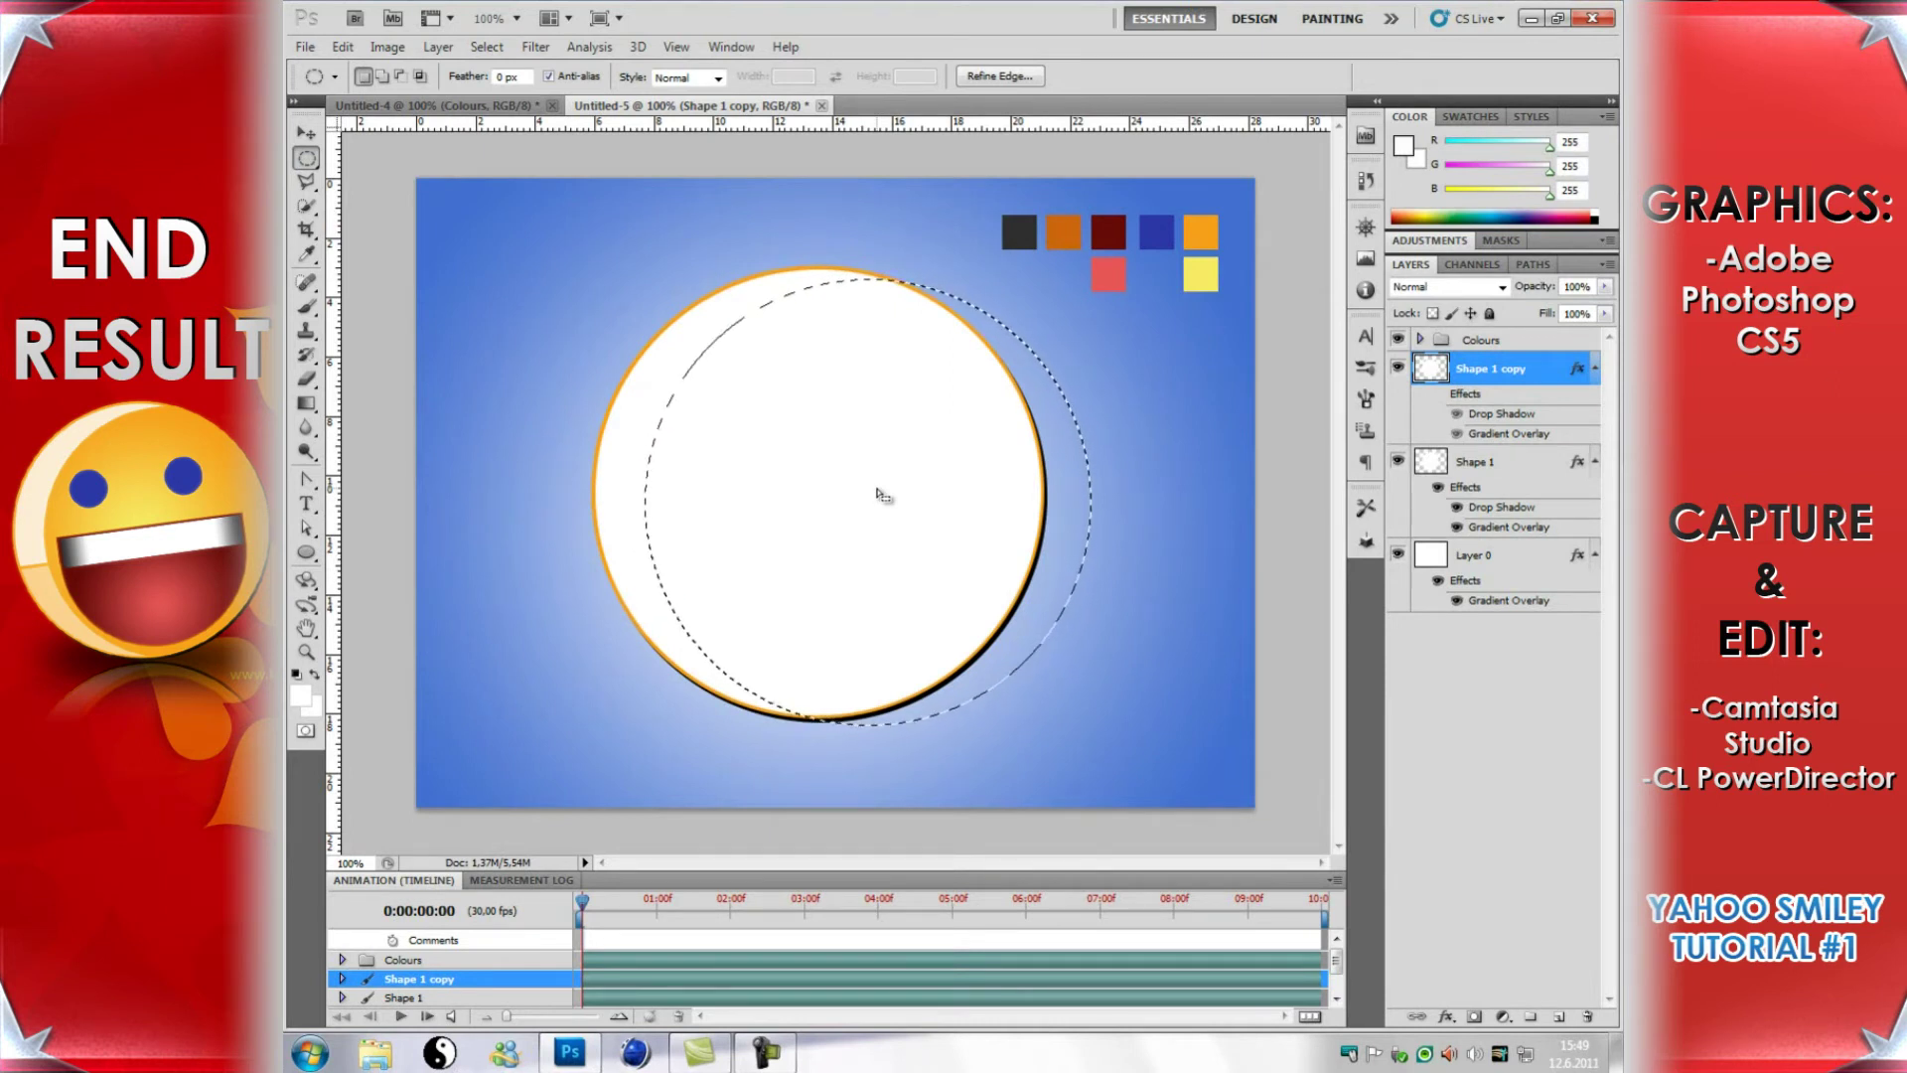
{"action": "key", "text": "Delete"}
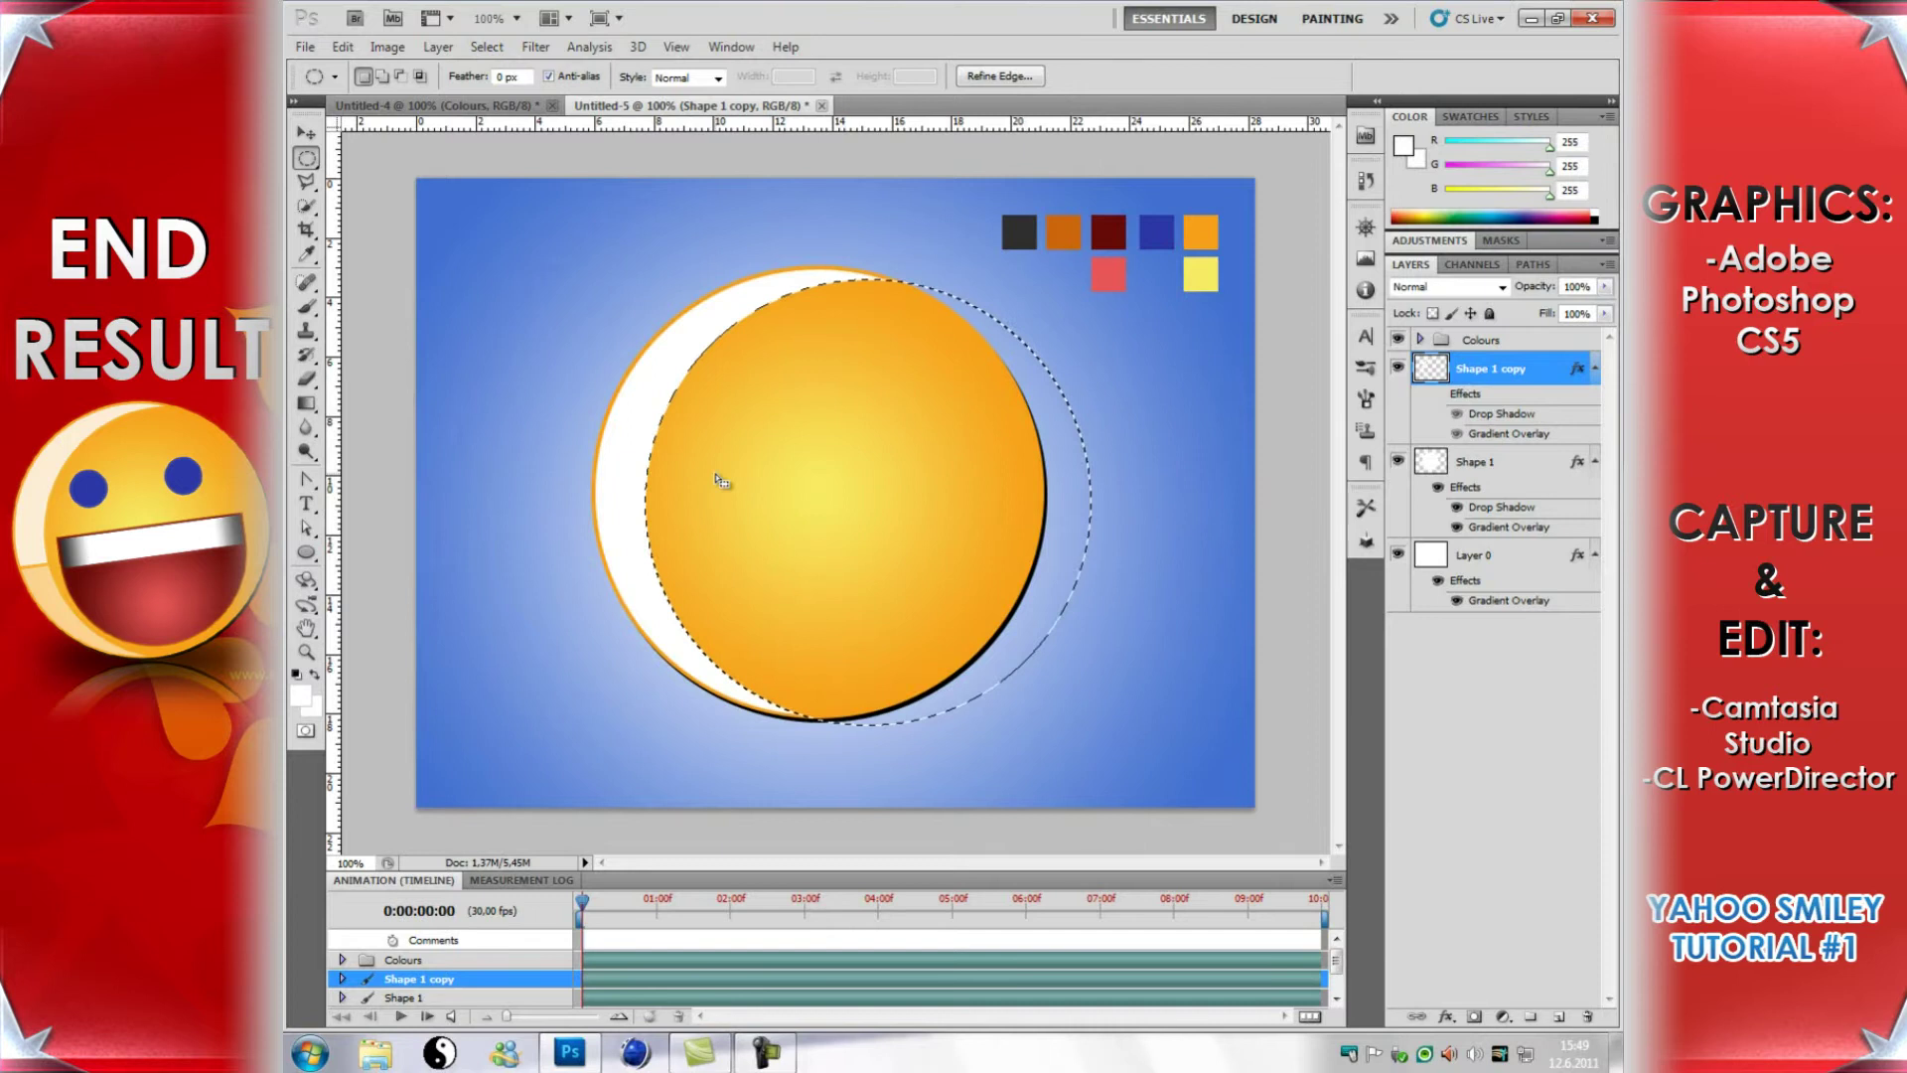
{"action": "left_click", "coordinate": [487, 47]}
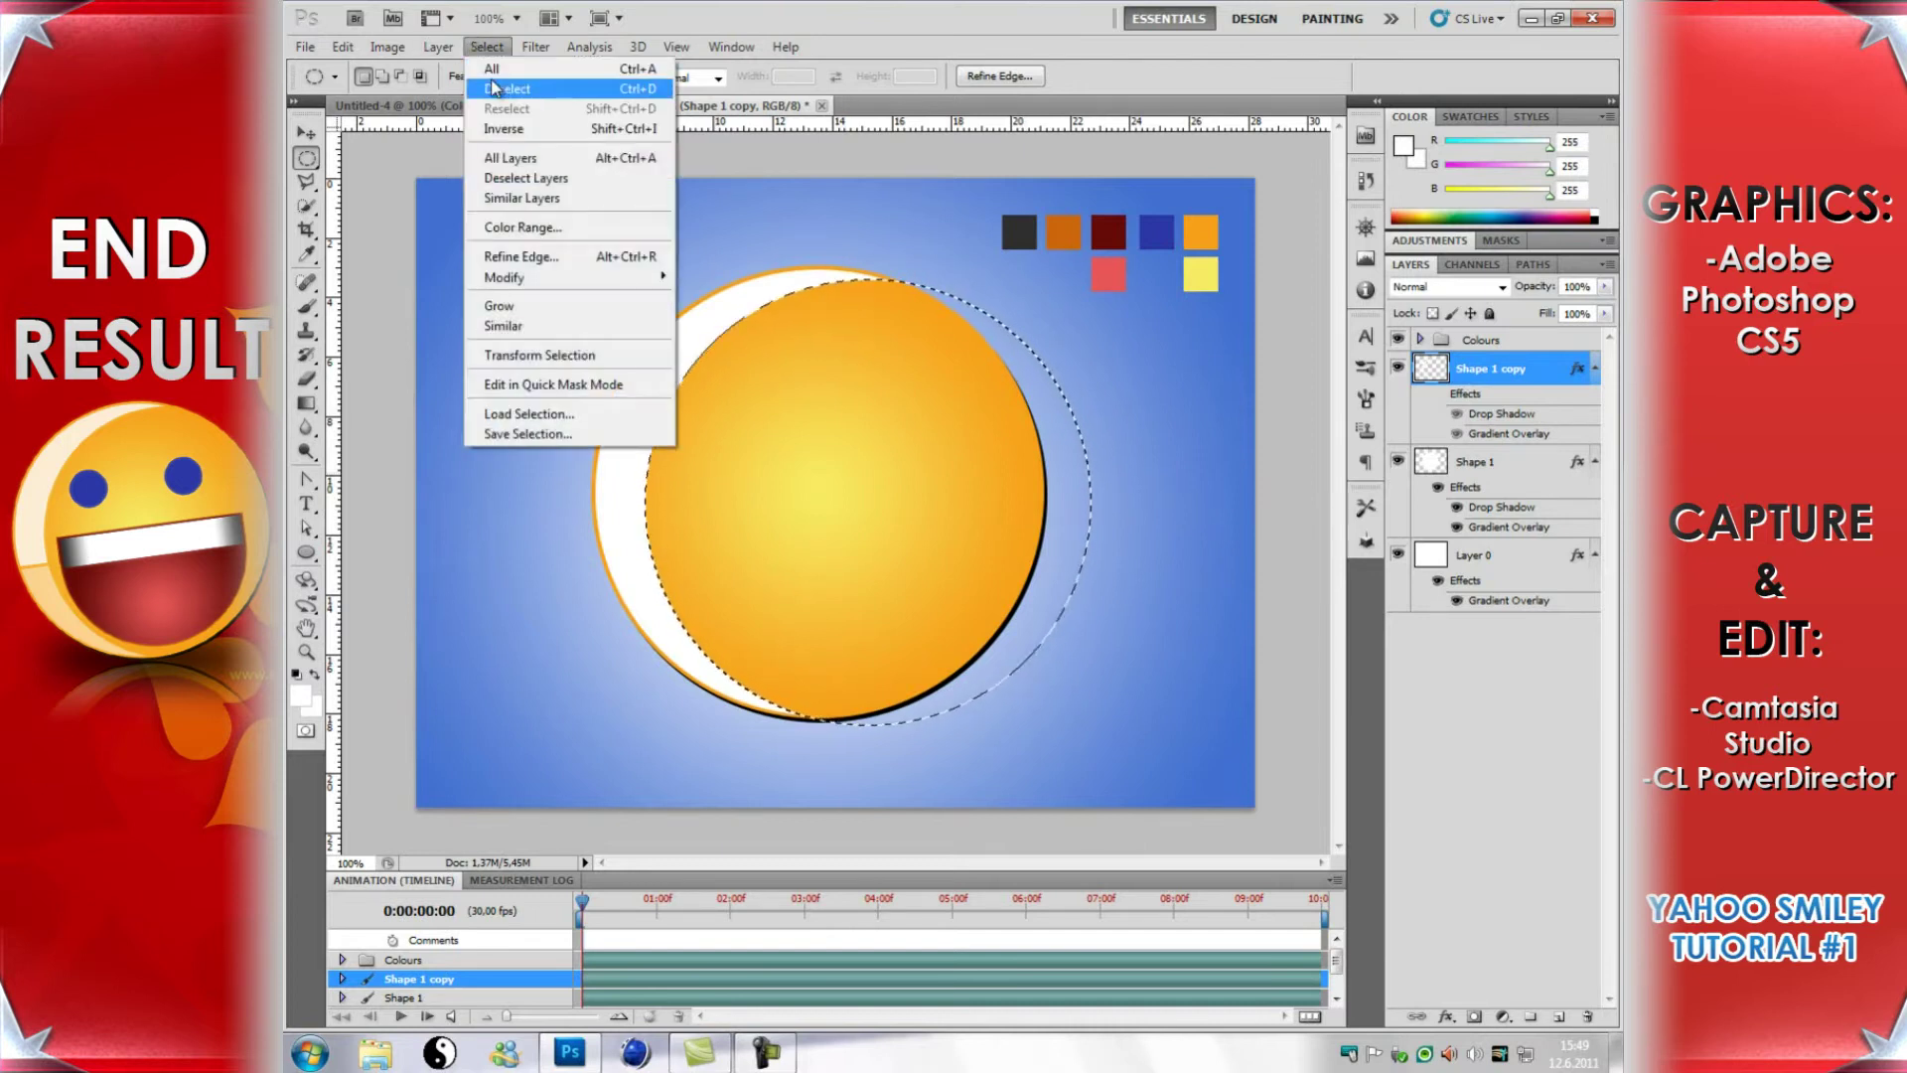
{"action": "left_click", "coordinate": [494, 90]}
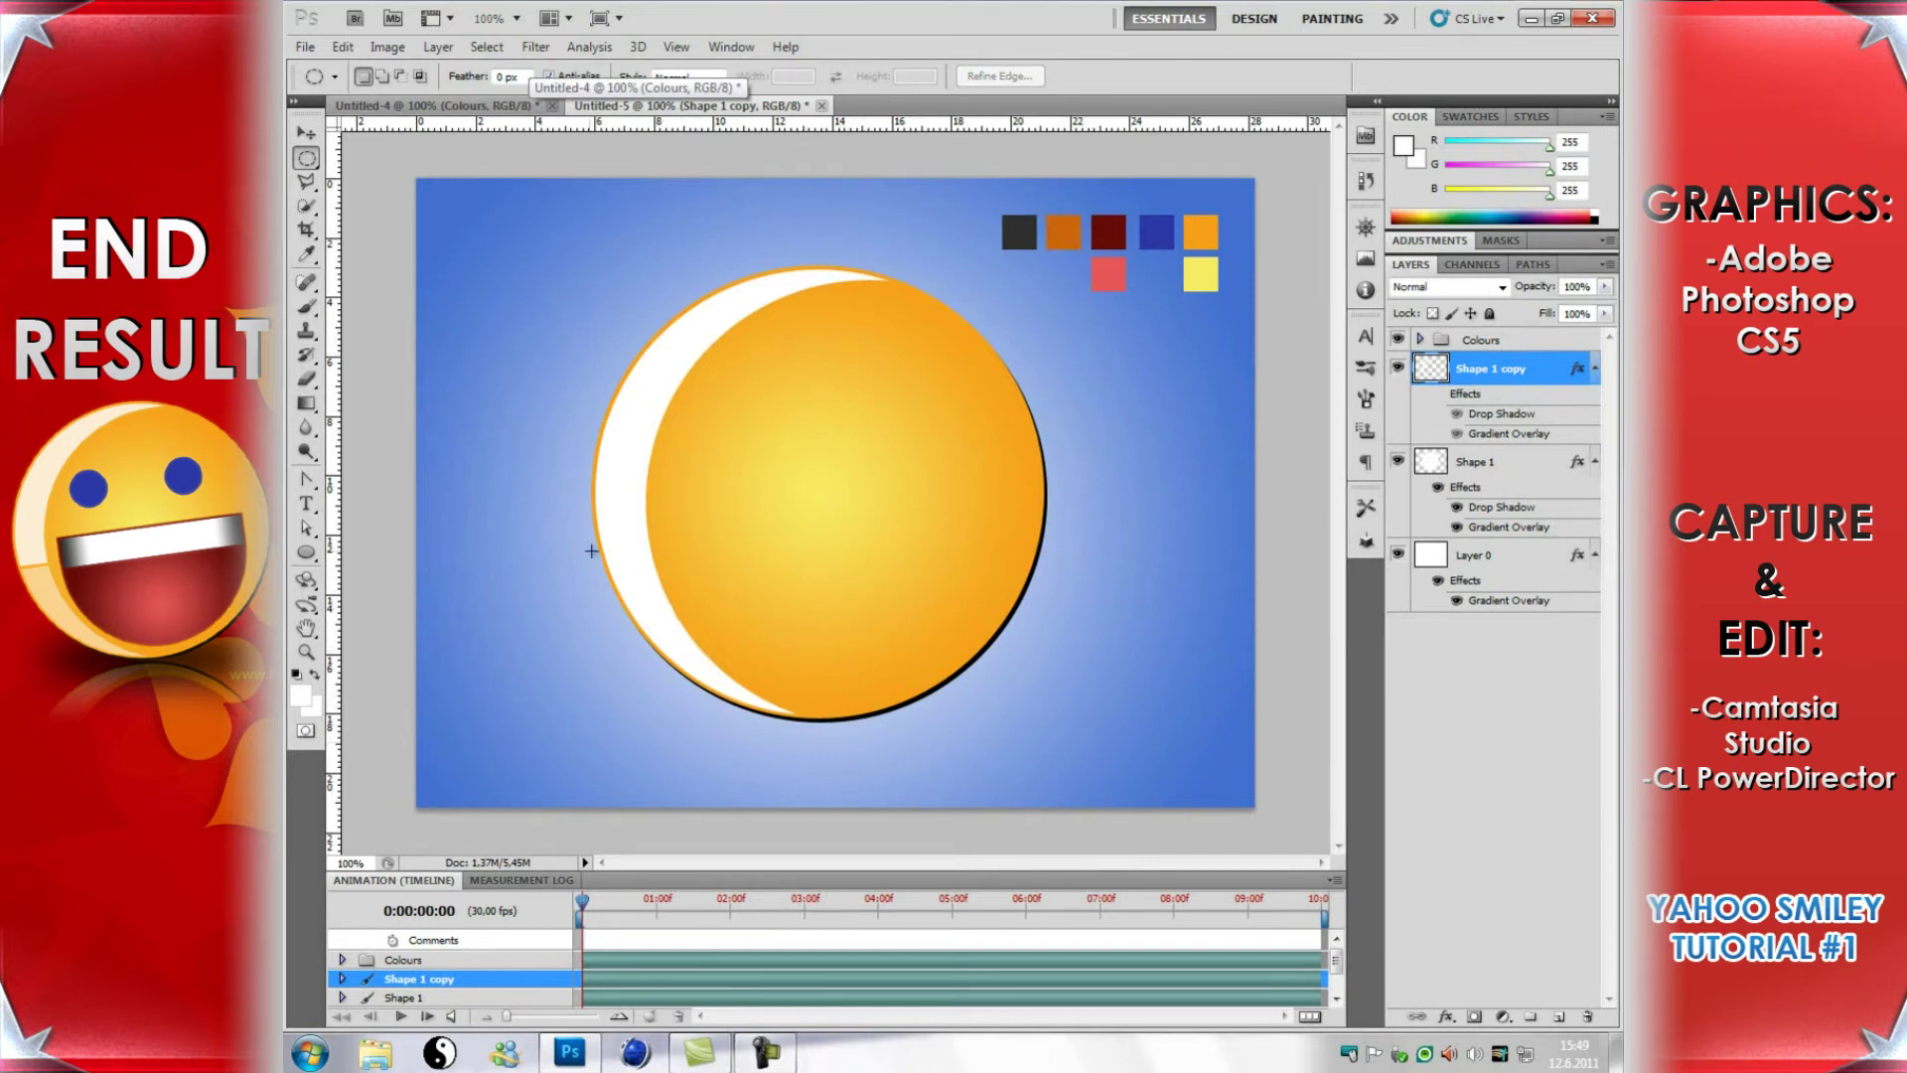
Step: Select a thin horizontal strip across the crescent with the Rectangular Marquee
{"action": "right_click", "coordinate": [315, 159]}
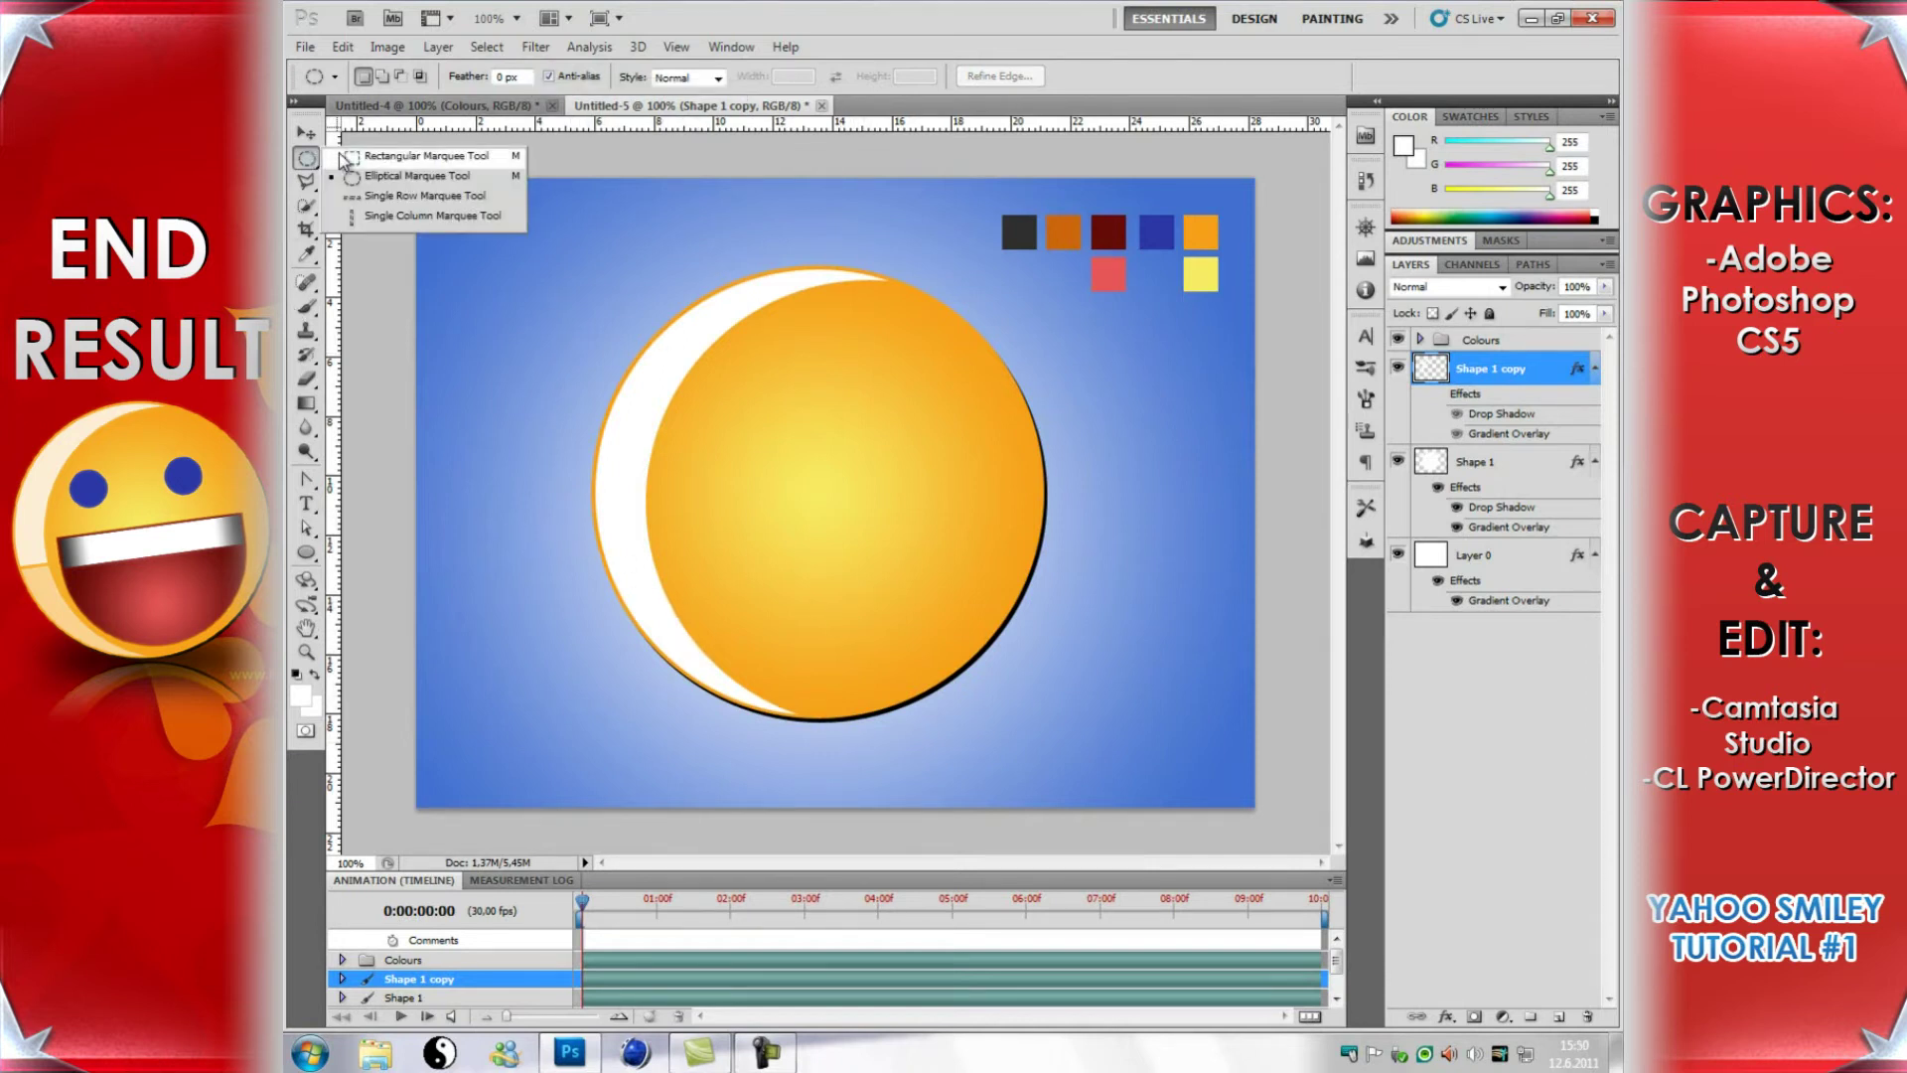
{"action": "left_click", "coordinate": [365, 157]}
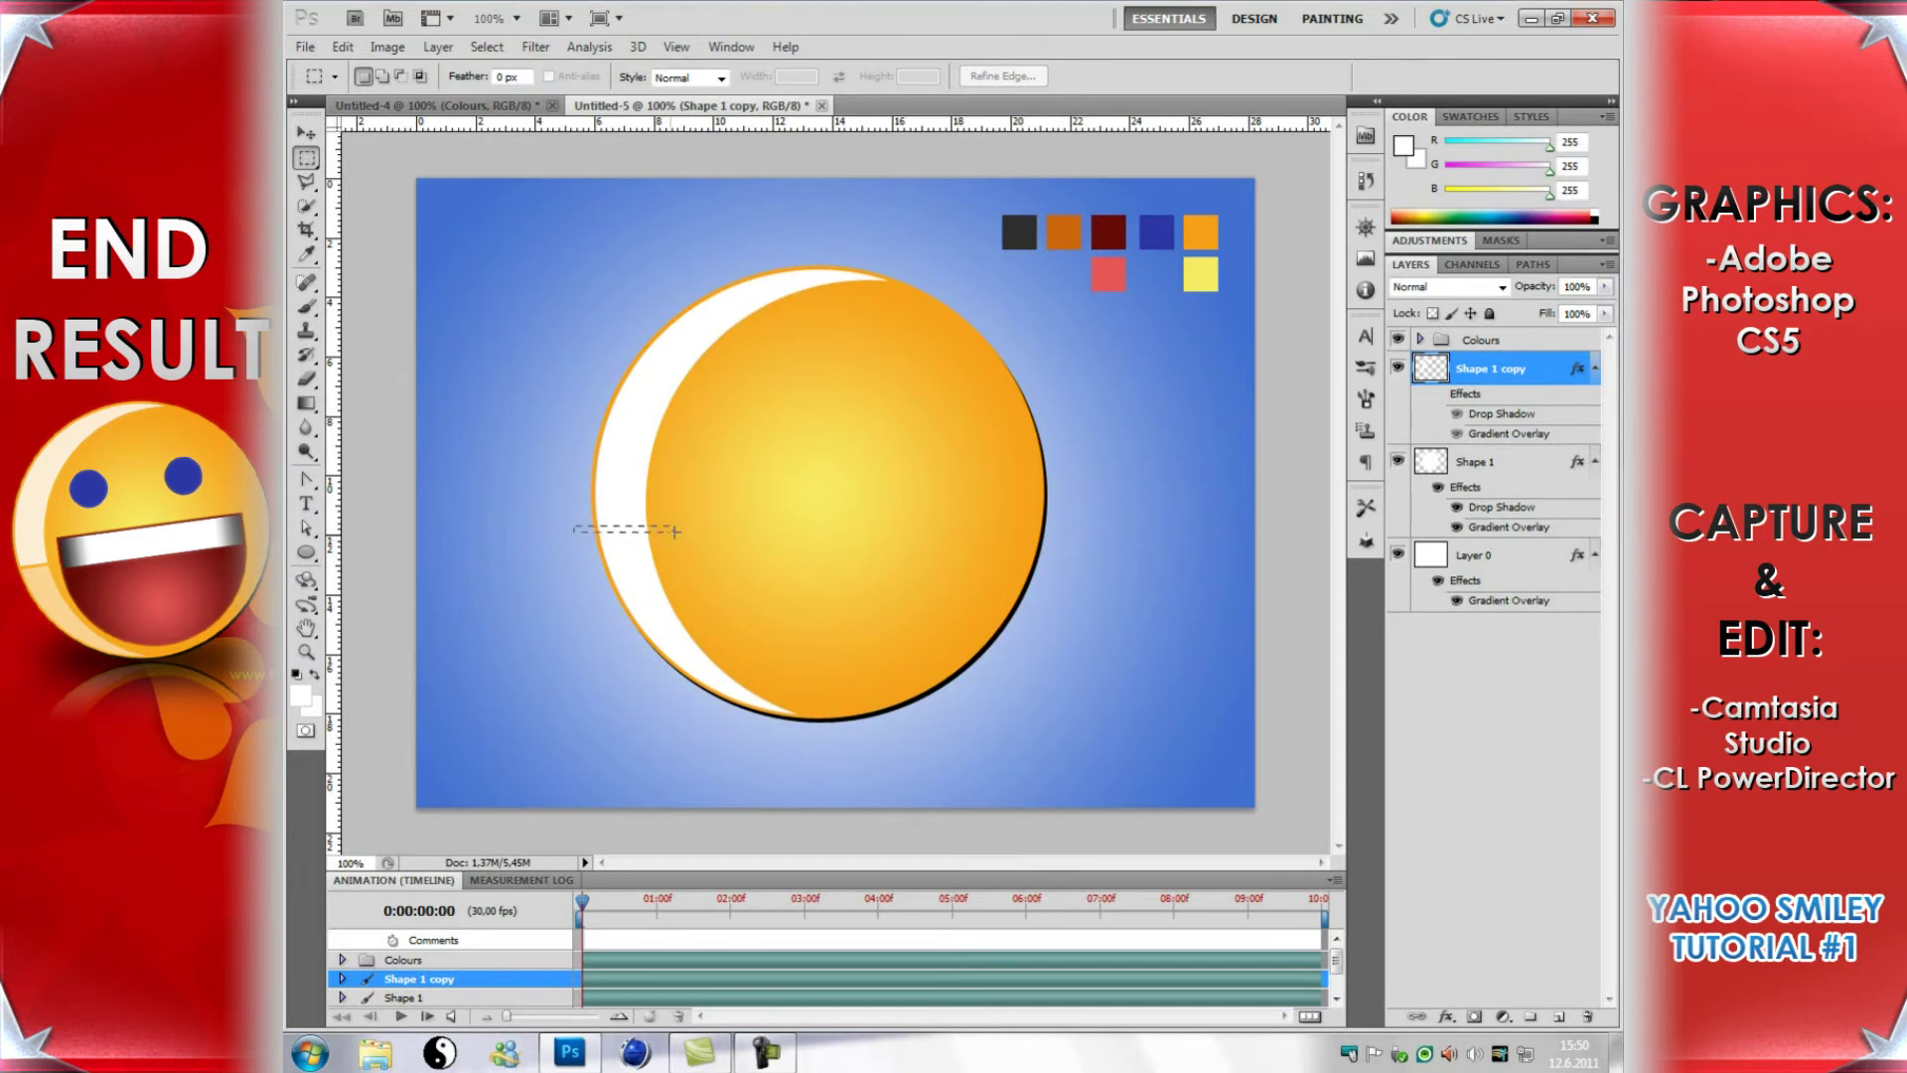
{"action": "left_click_drag", "start_coordinate": [676, 529], "coordinate": [677, 530]}
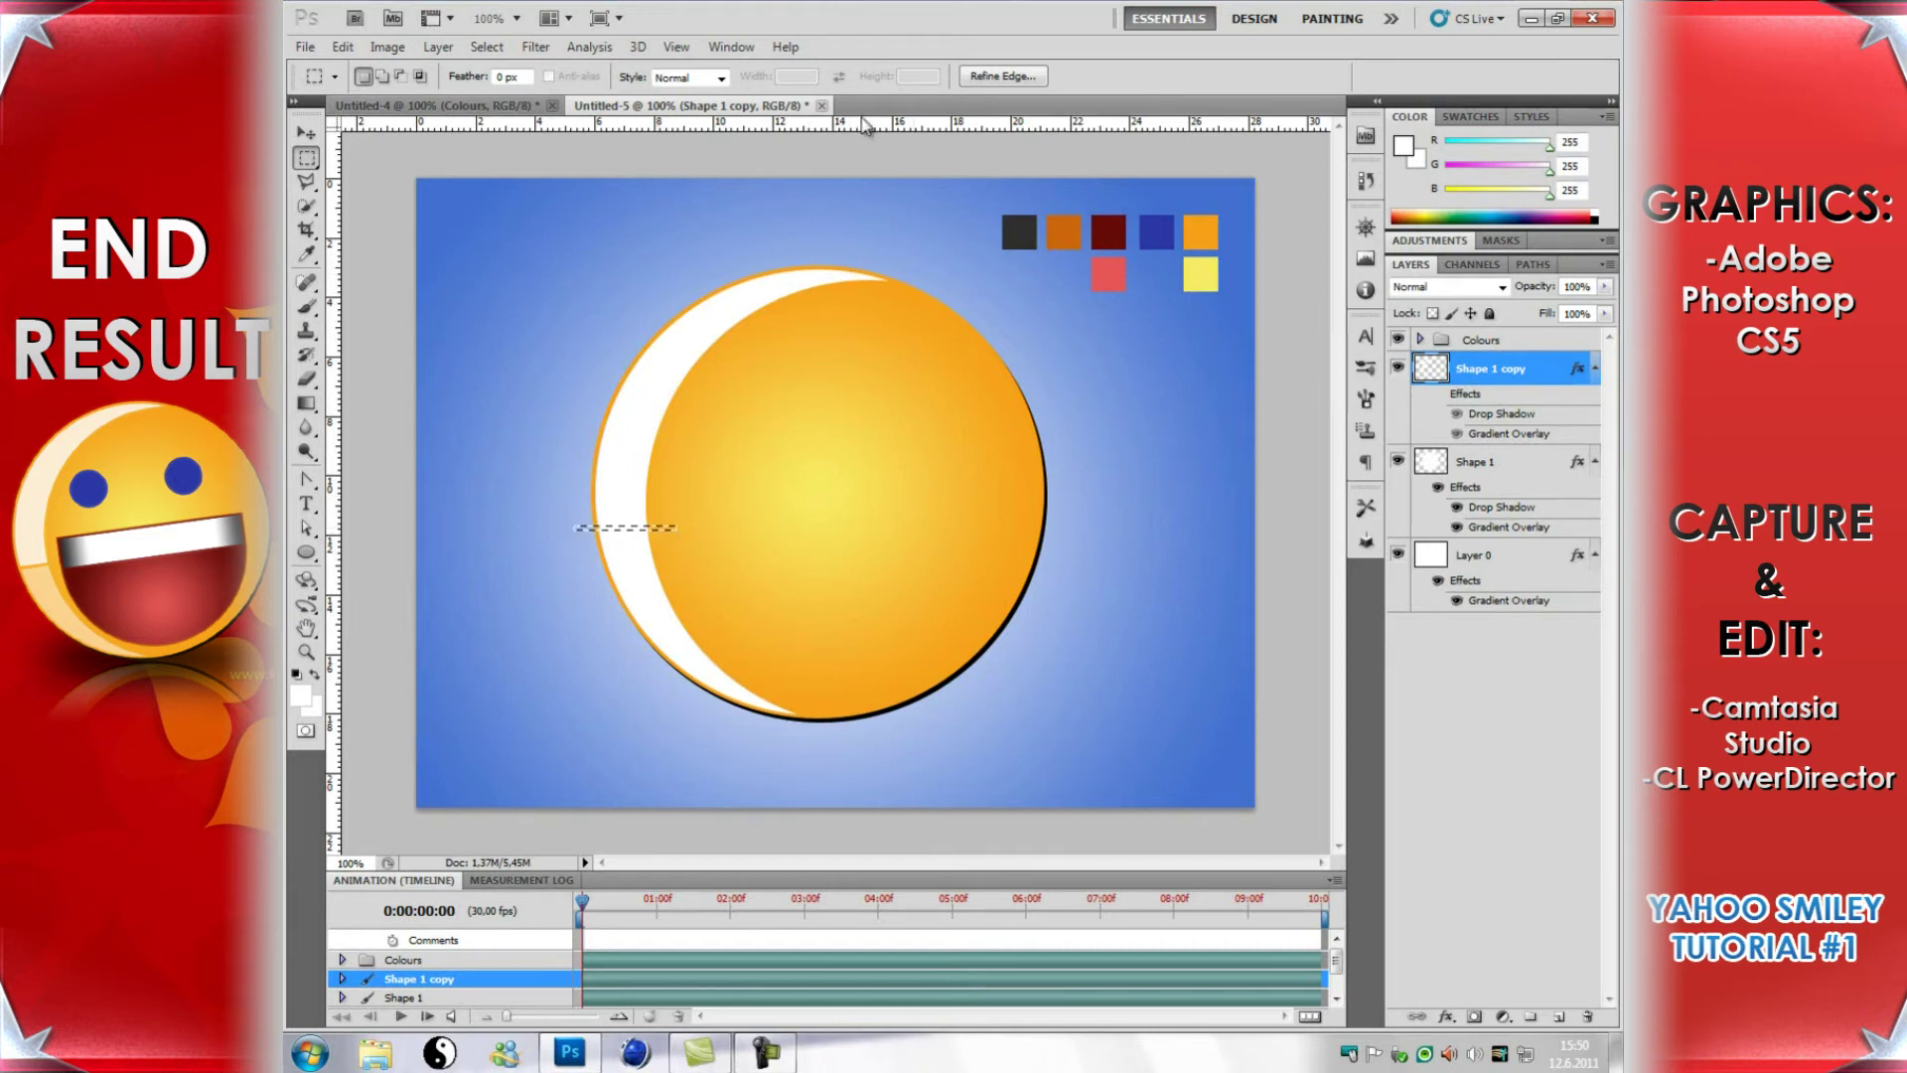
Step: Place a horizontal guide, clear it again, and marquee the crescent's lower part
{"action": "left_click_drag", "start_coordinate": [866, 126], "coordinate": [880, 486]}
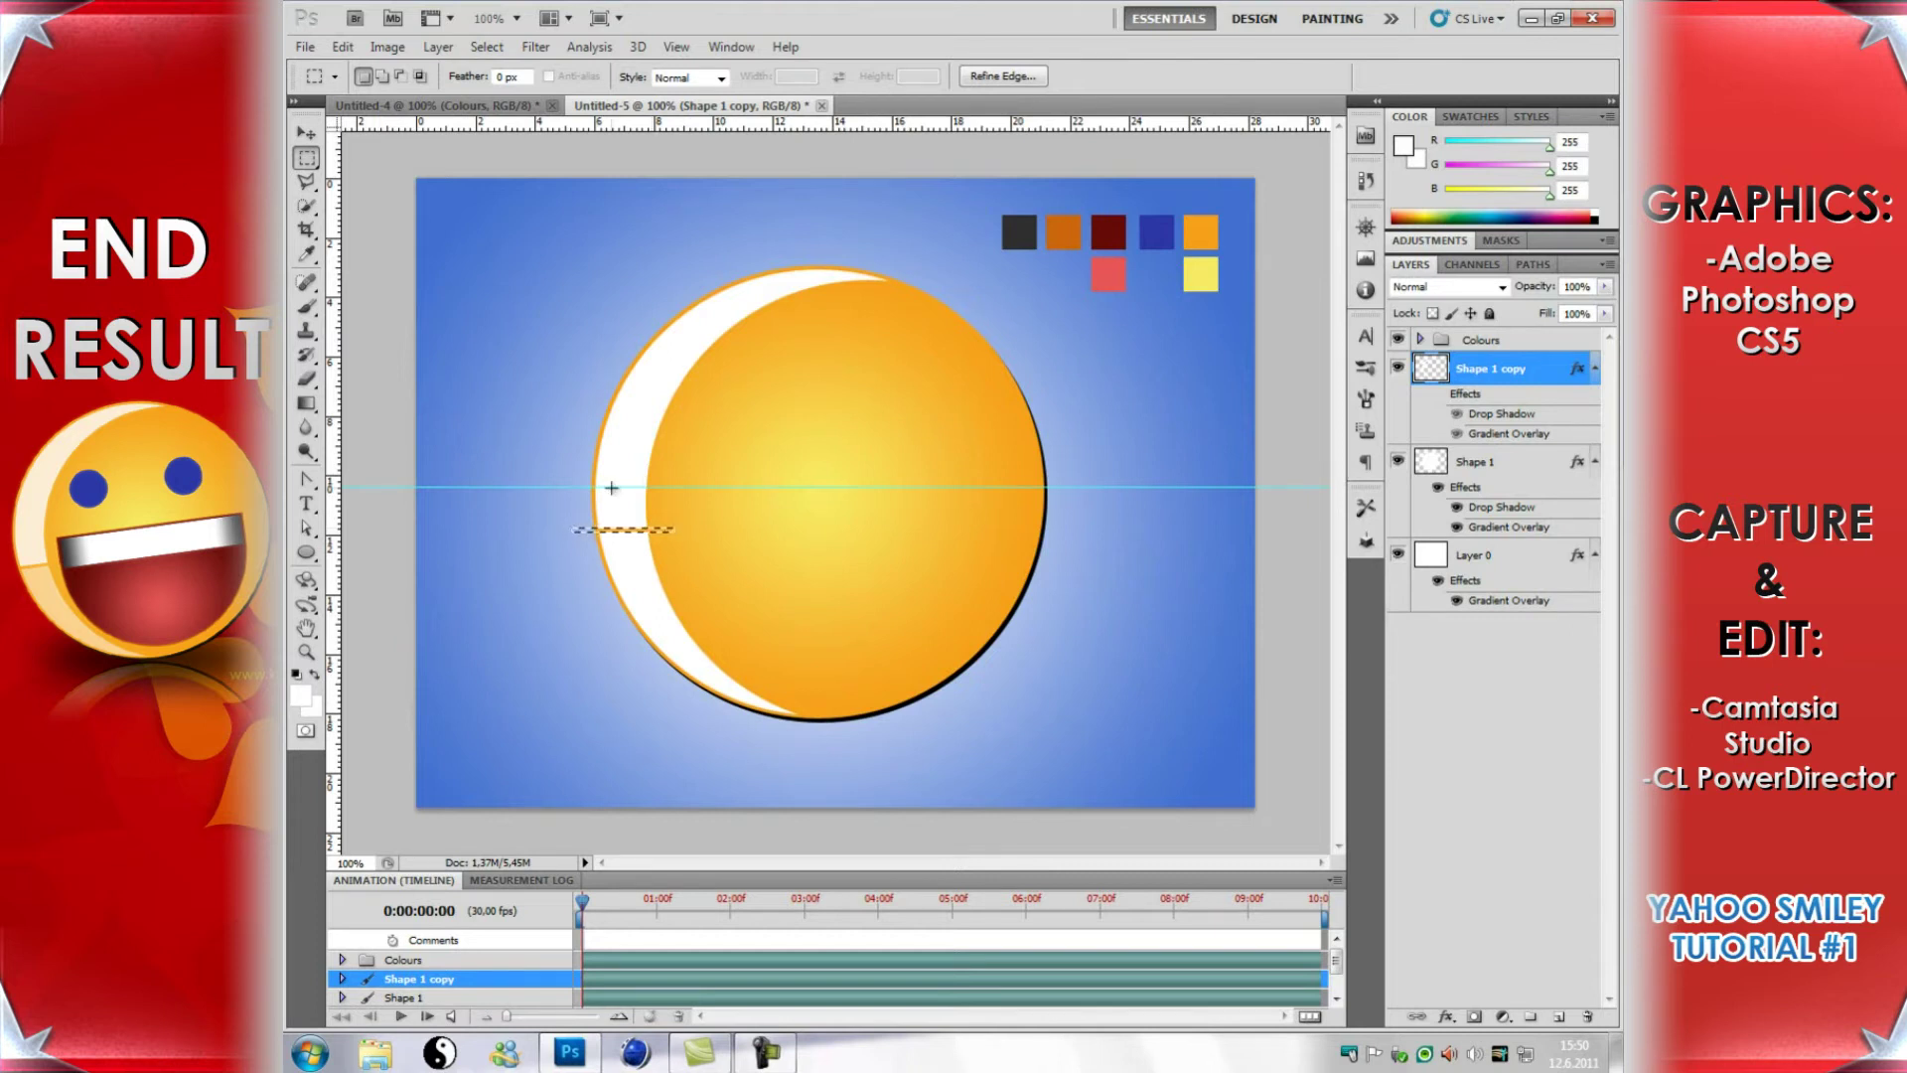
{"action": "left_click", "coordinate": [733, 48]}
{"action": "mouse_move", "coordinate": [677, 48]}
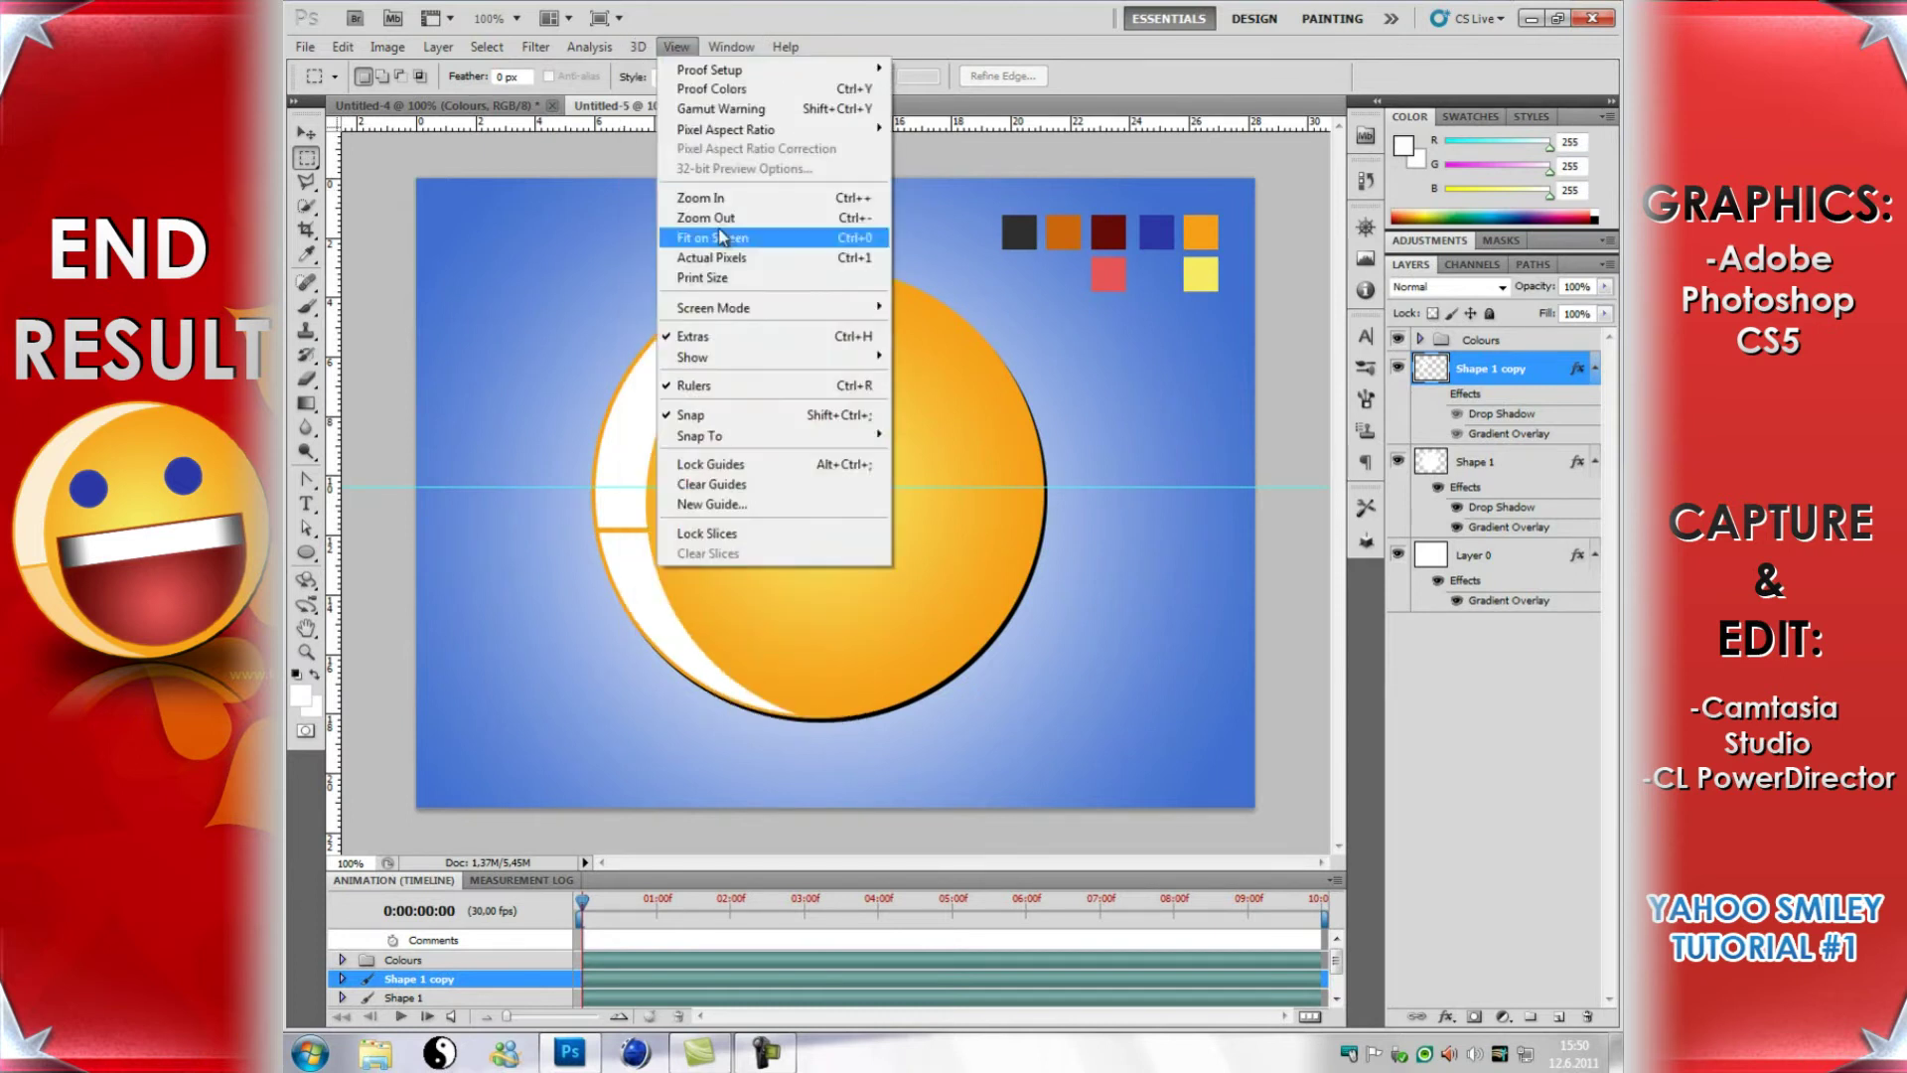
{"action": "left_click", "coordinate": [771, 485]}
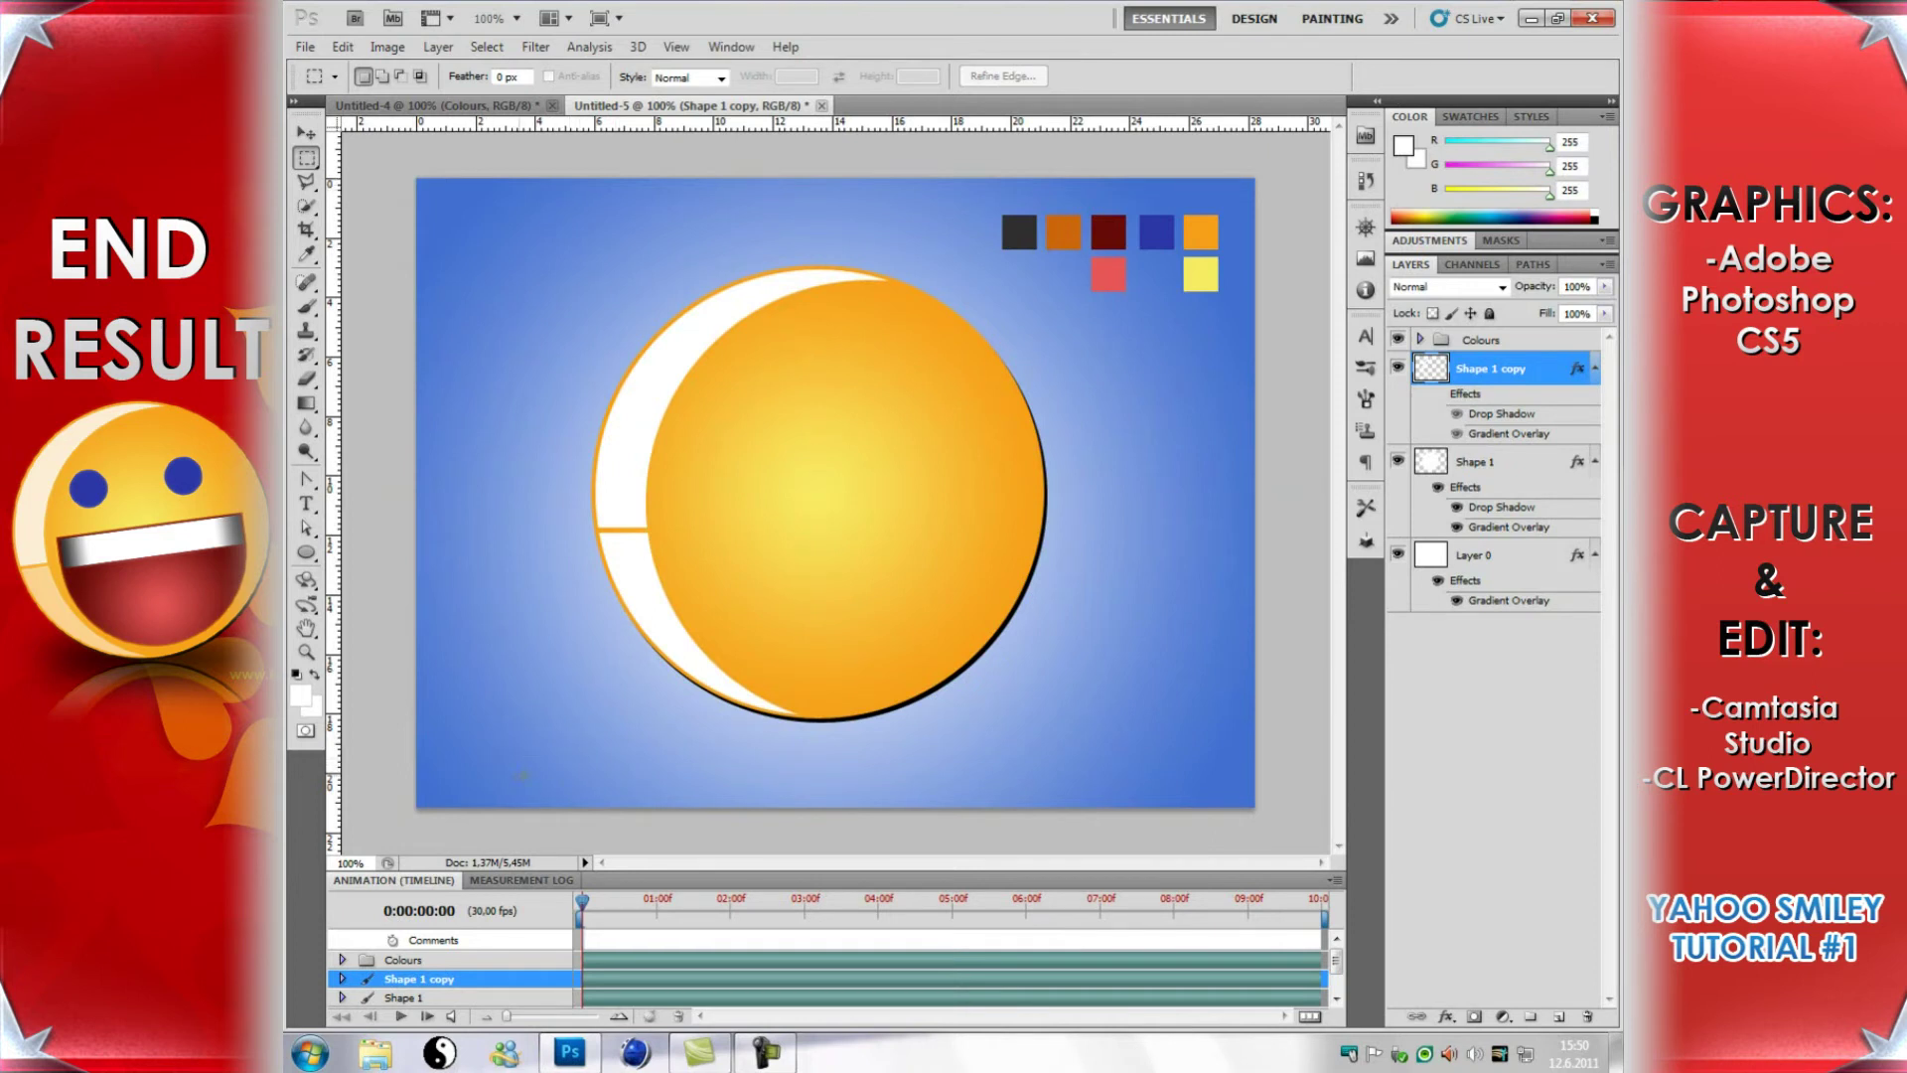
{"action": "left_click_drag", "start_coordinate": [741, 769], "coordinate": [877, 530]}
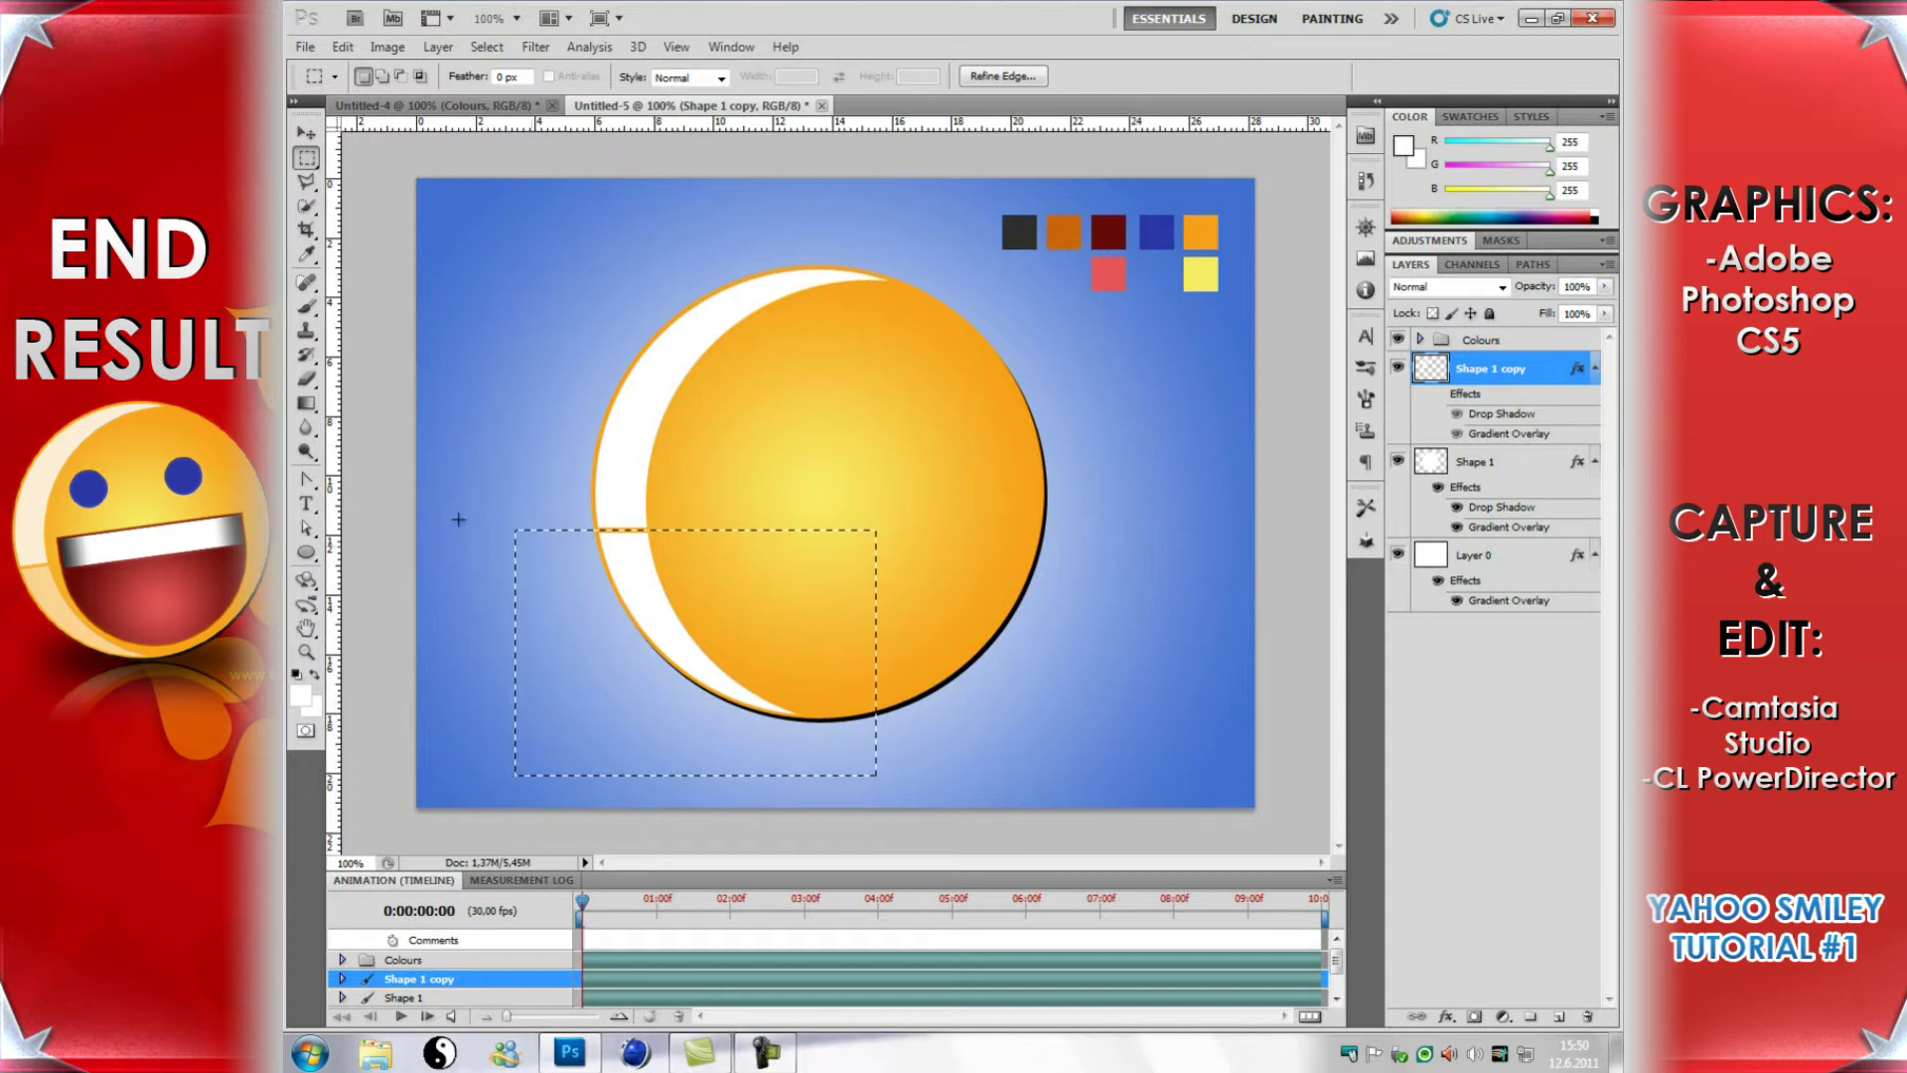
Step: Cut the lower crescent onto Layer 4 with Layer via Cut, then toggle visibility to compare both pieces
{"action": "right_click", "coordinate": [733, 610]}
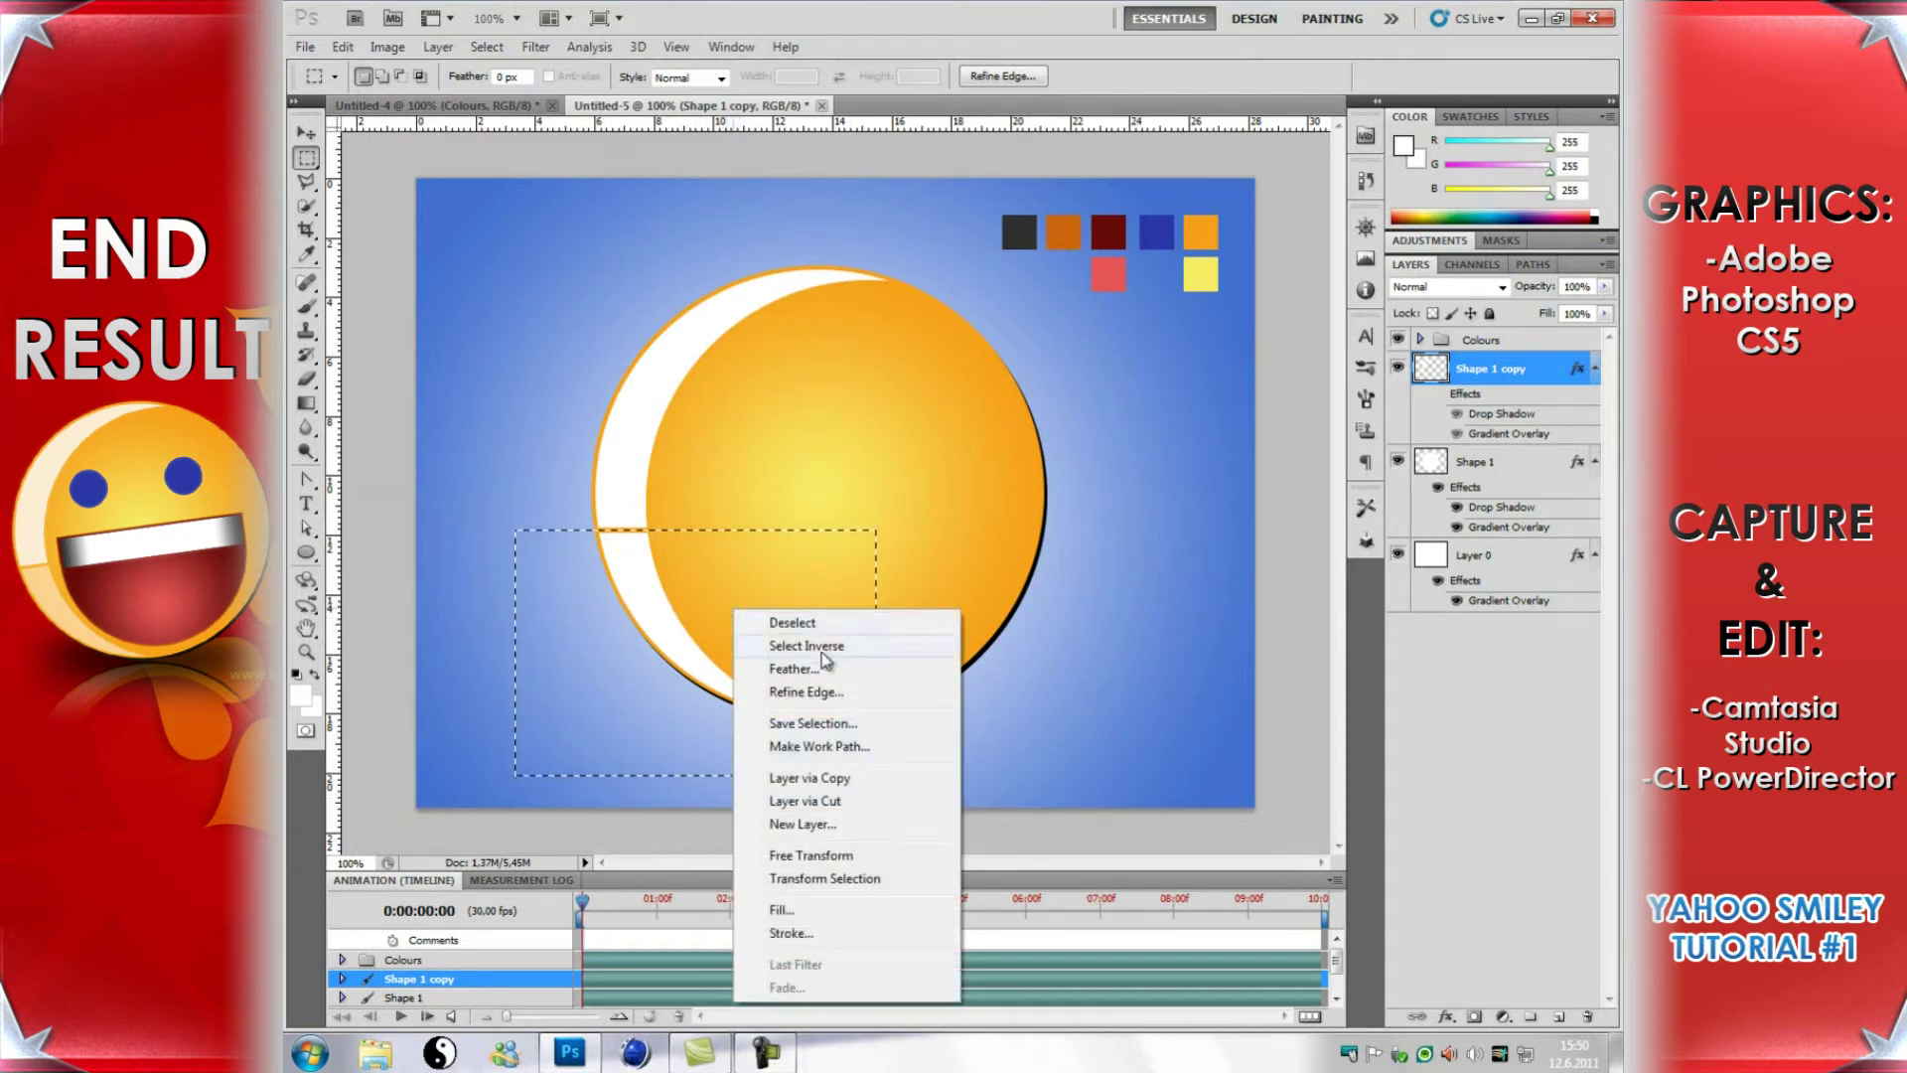
{"action": "left_click", "coordinate": [897, 800]}
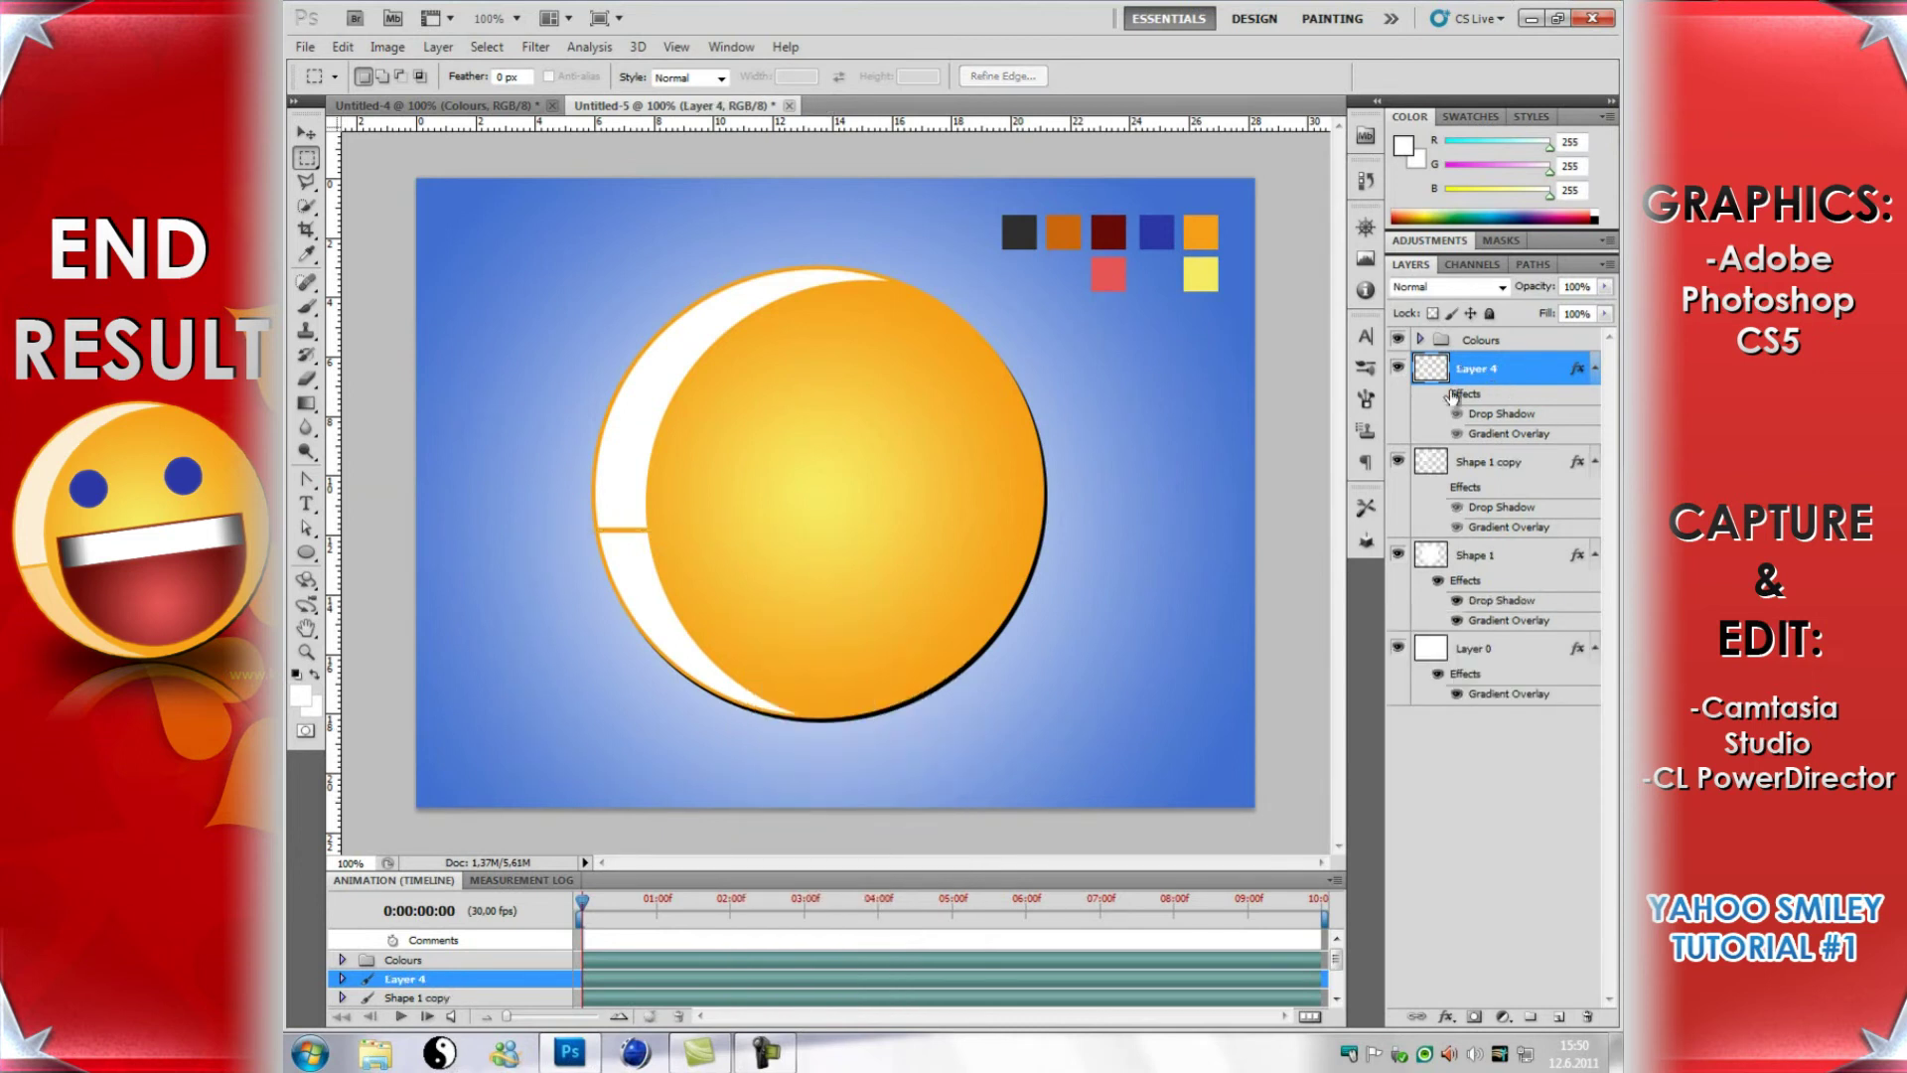
{"action": "left_click", "coordinate": [1398, 368]}
{"action": "left_click", "coordinate": [1416, 465]}
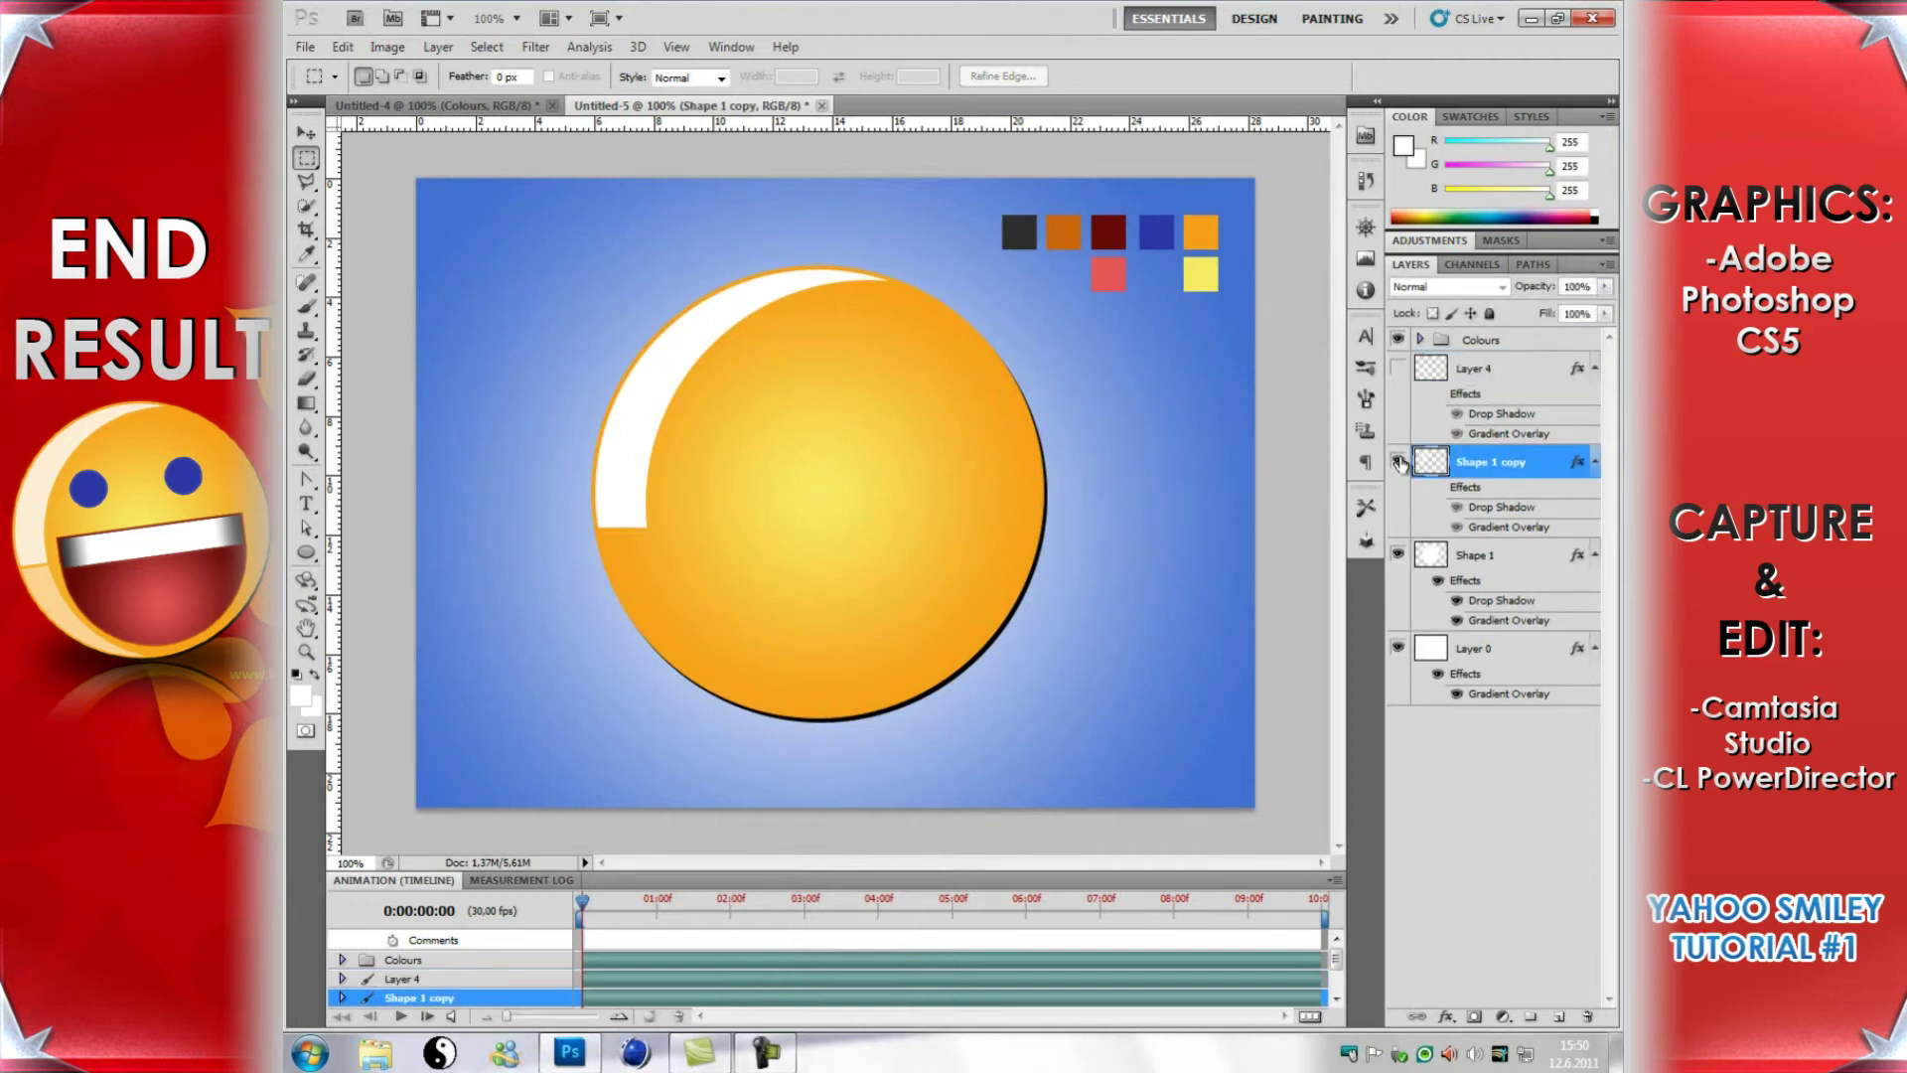
{"action": "left_click", "coordinate": [1400, 463]}
{"action": "left_click", "coordinate": [1399, 463]}
{"action": "left_click", "coordinate": [1398, 368]}
{"action": "left_click", "coordinate": [1399, 463]}
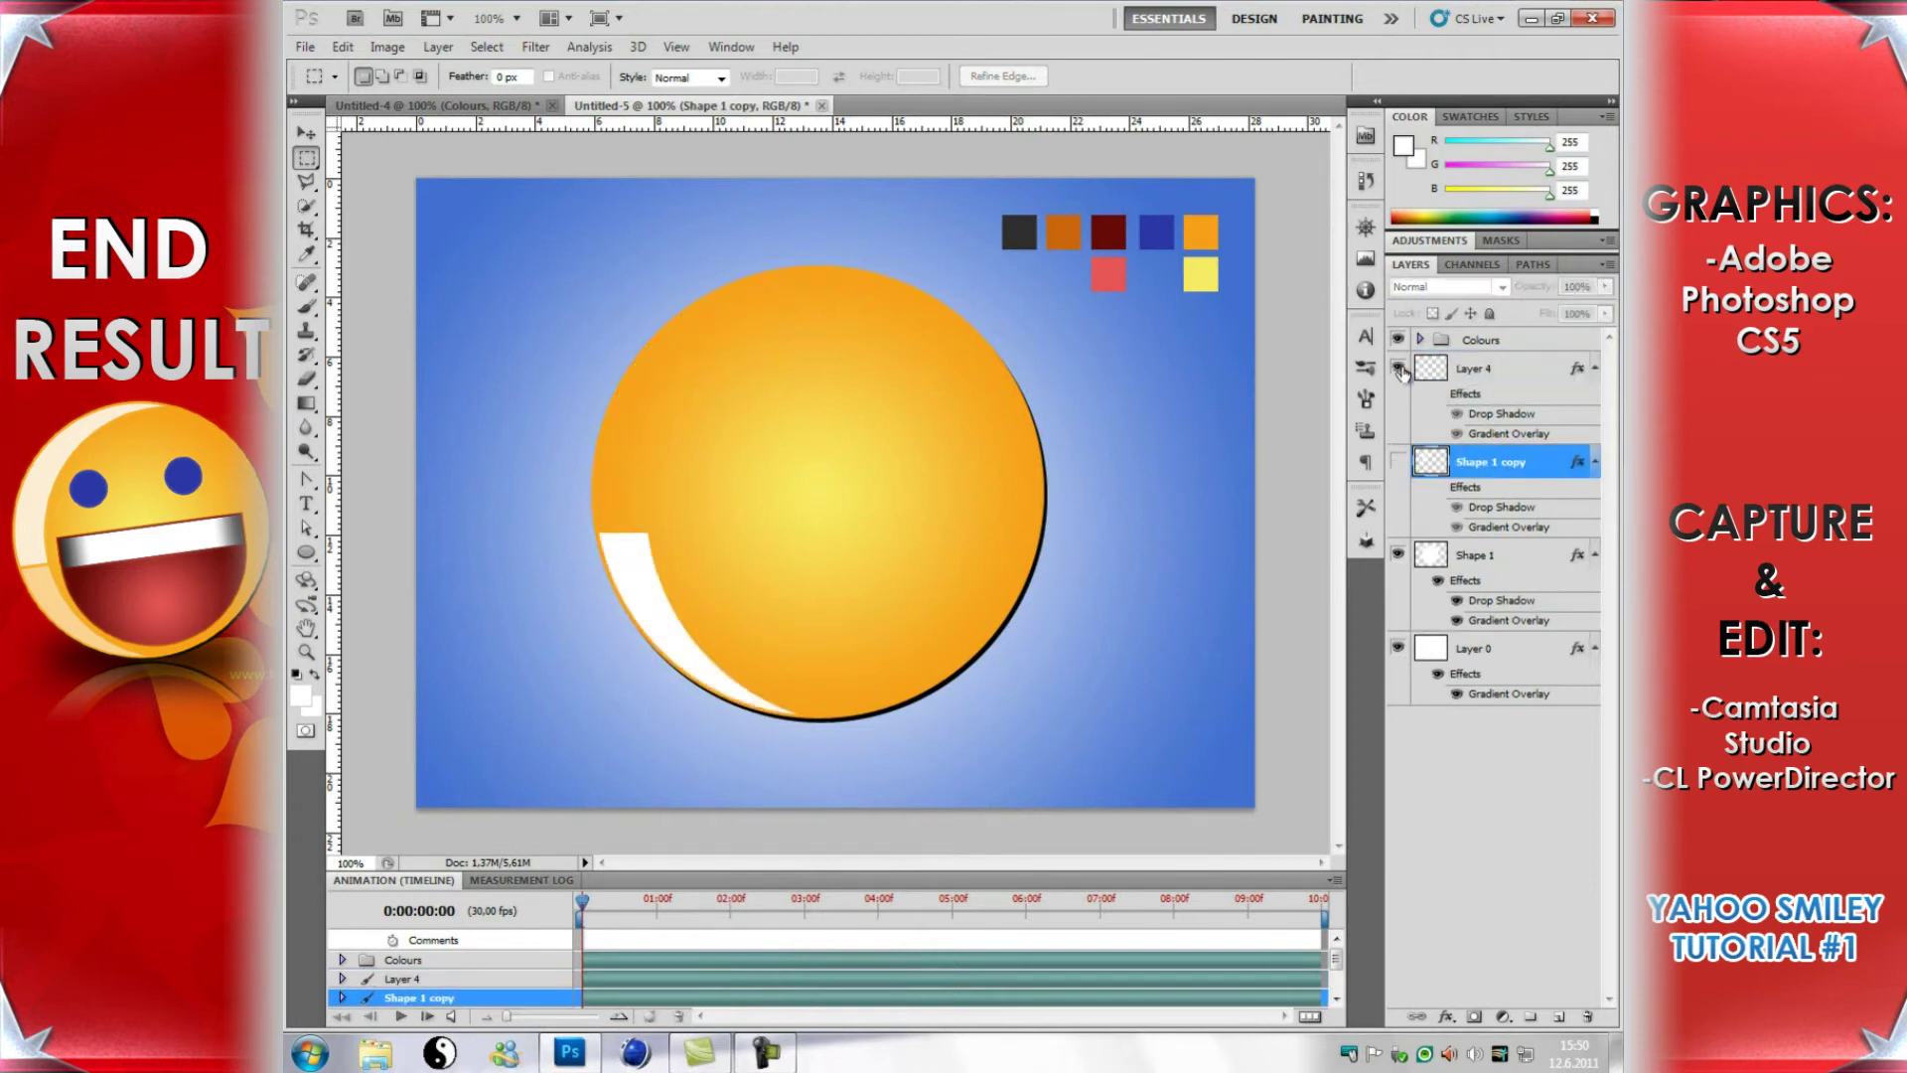
{"action": "left_click", "coordinate": [1399, 369]}
{"action": "left_click", "coordinate": [1402, 464]}
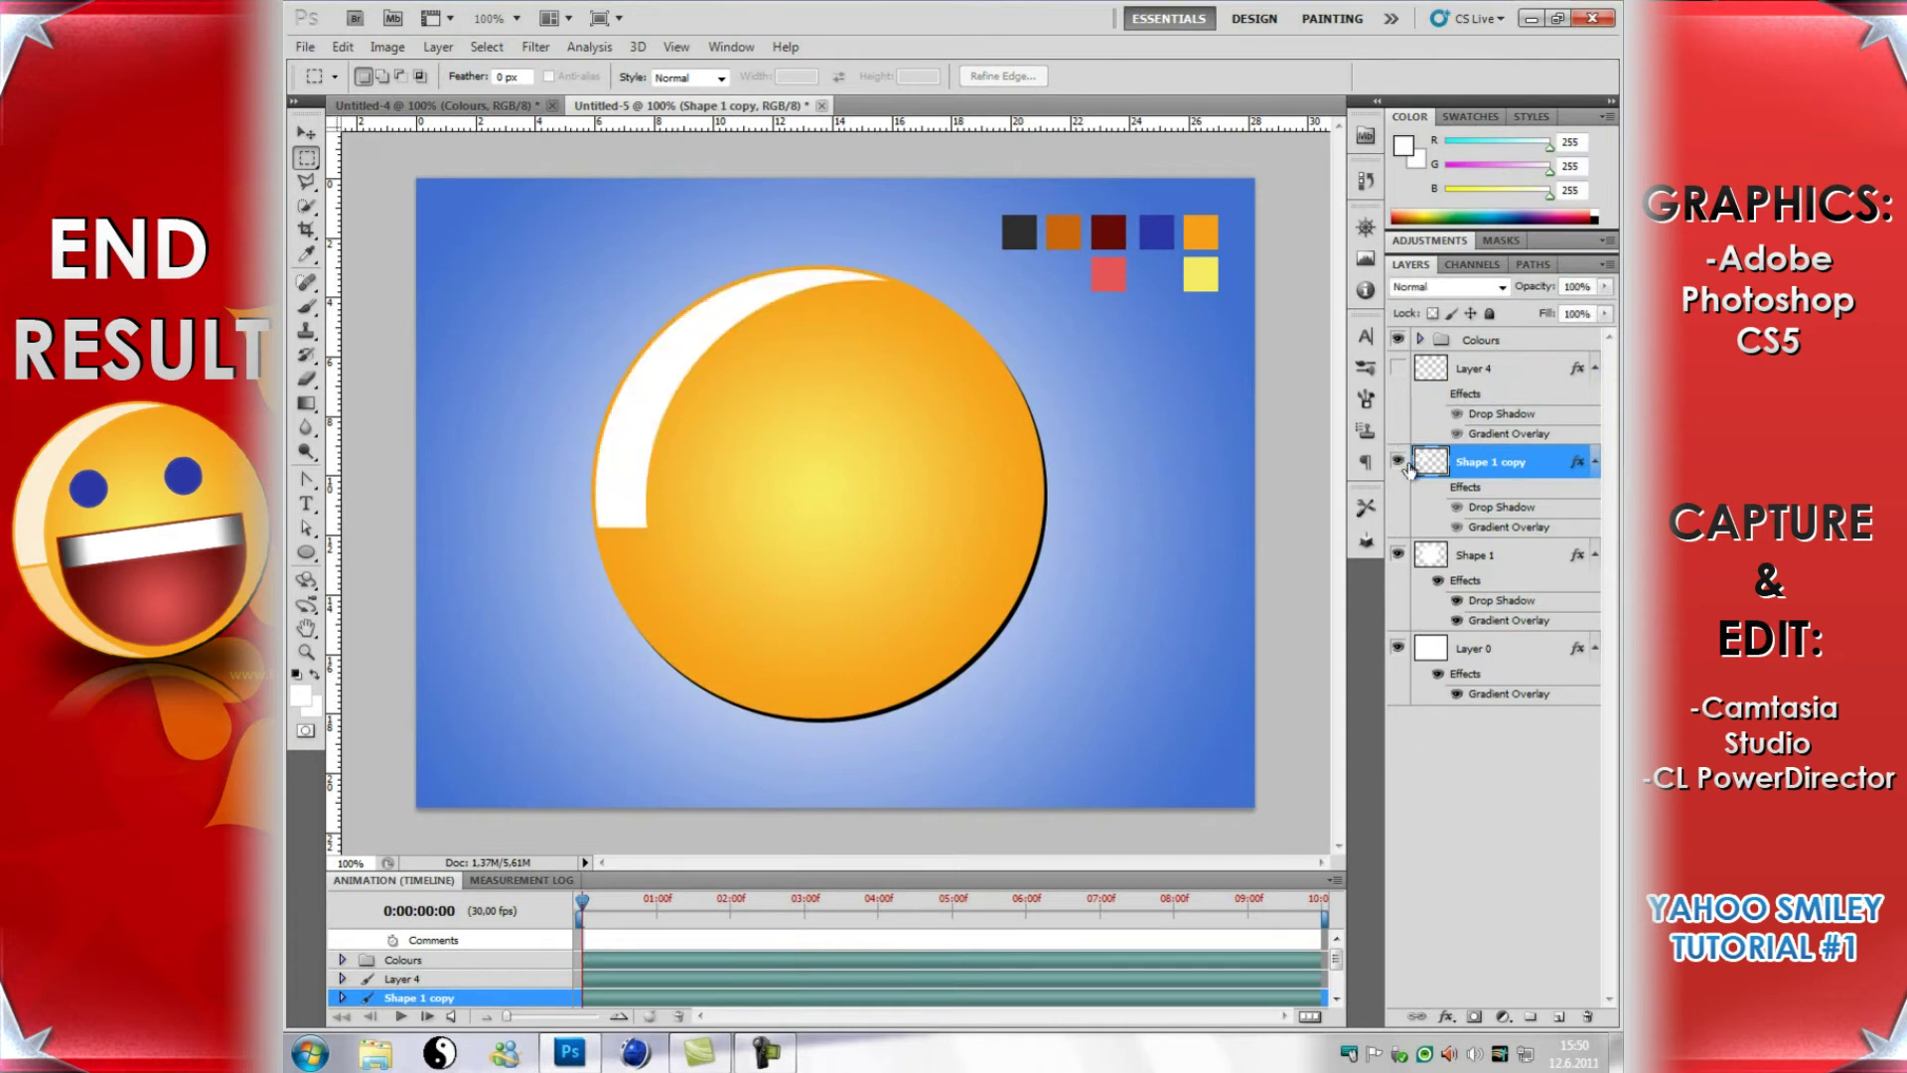
{"action": "left_click", "coordinate": [1399, 463]}
{"action": "left_click", "coordinate": [1398, 367]}
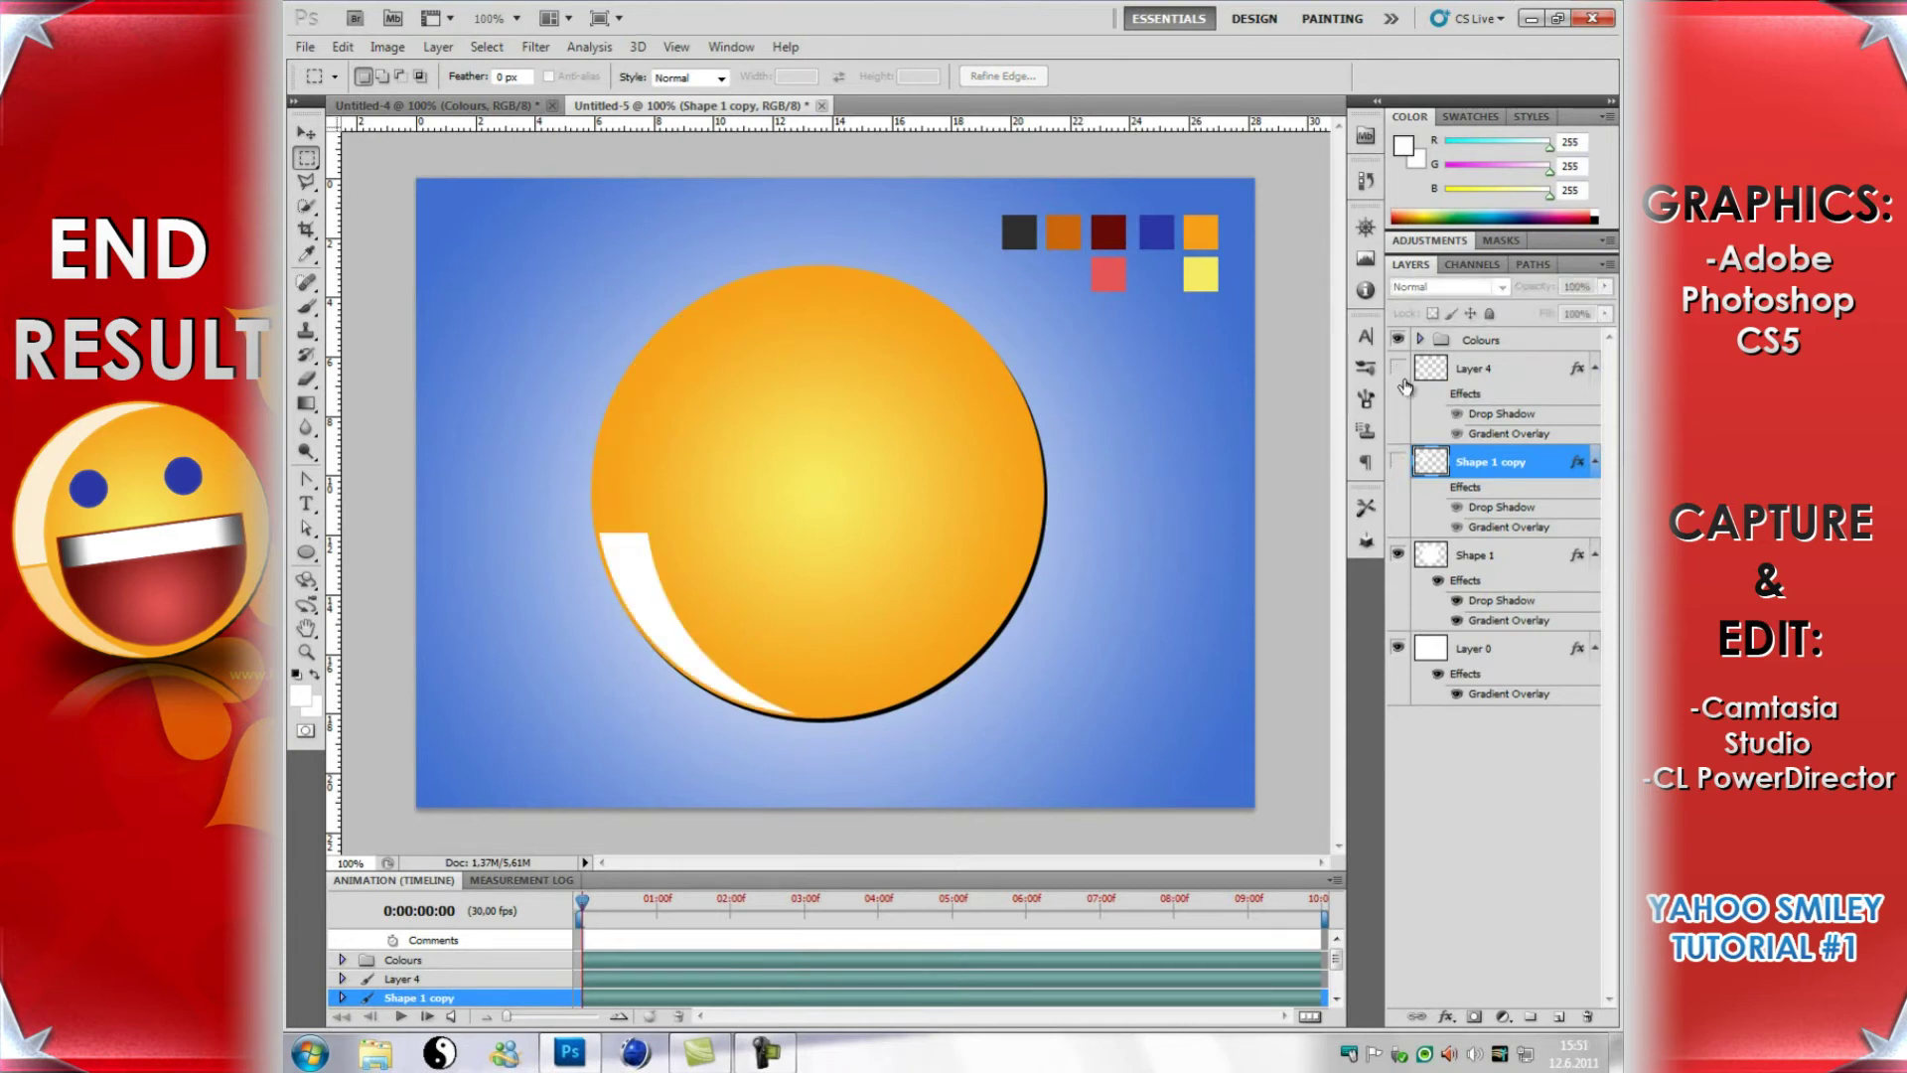
{"action": "left_click", "coordinate": [1400, 367]}
{"action": "left_click", "coordinate": [1401, 463]}
{"action": "left_click", "coordinate": [1399, 463]}
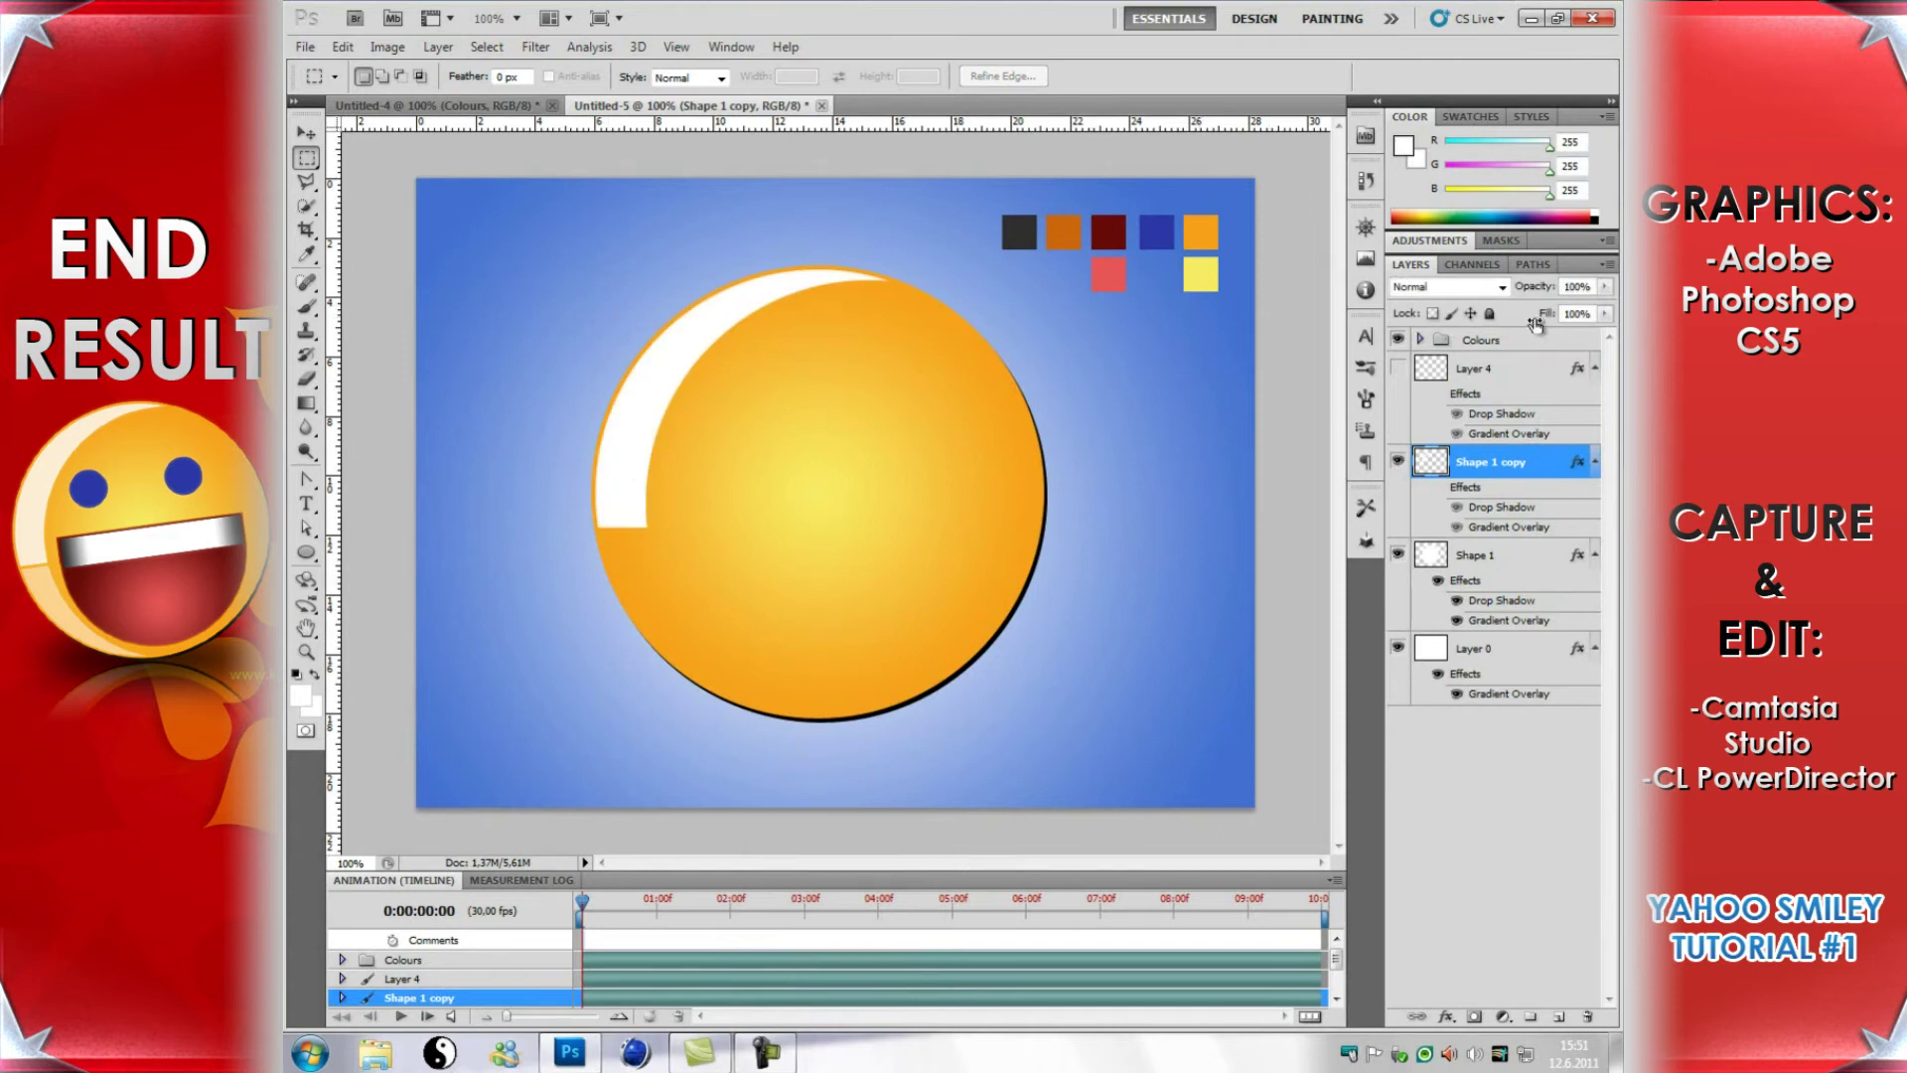
Step: Set Shape 1 copy opacity to about 80% and Layer 4 opacity to 50%
{"action": "left_click", "coordinate": [1606, 287]}
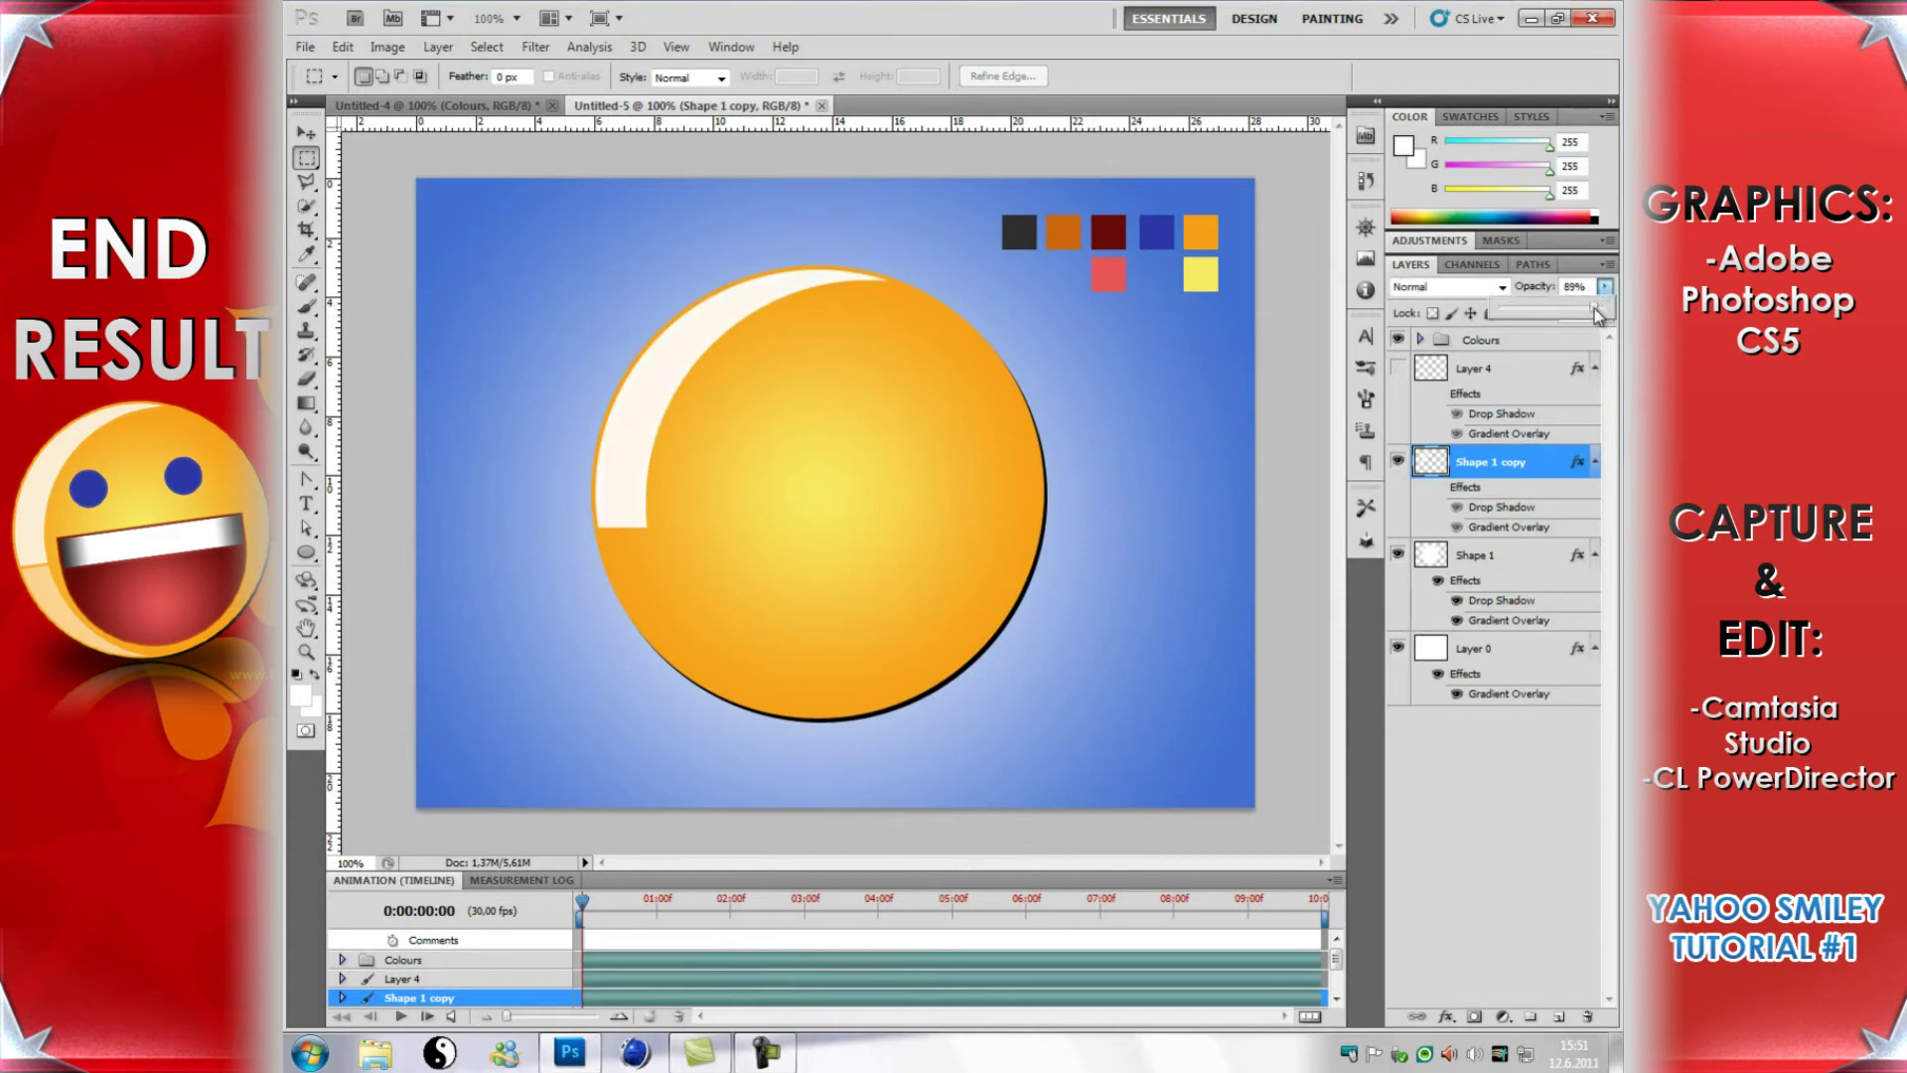
{"action": "left_click_drag", "start_coordinate": [1601, 308], "coordinate": [1586, 314]}
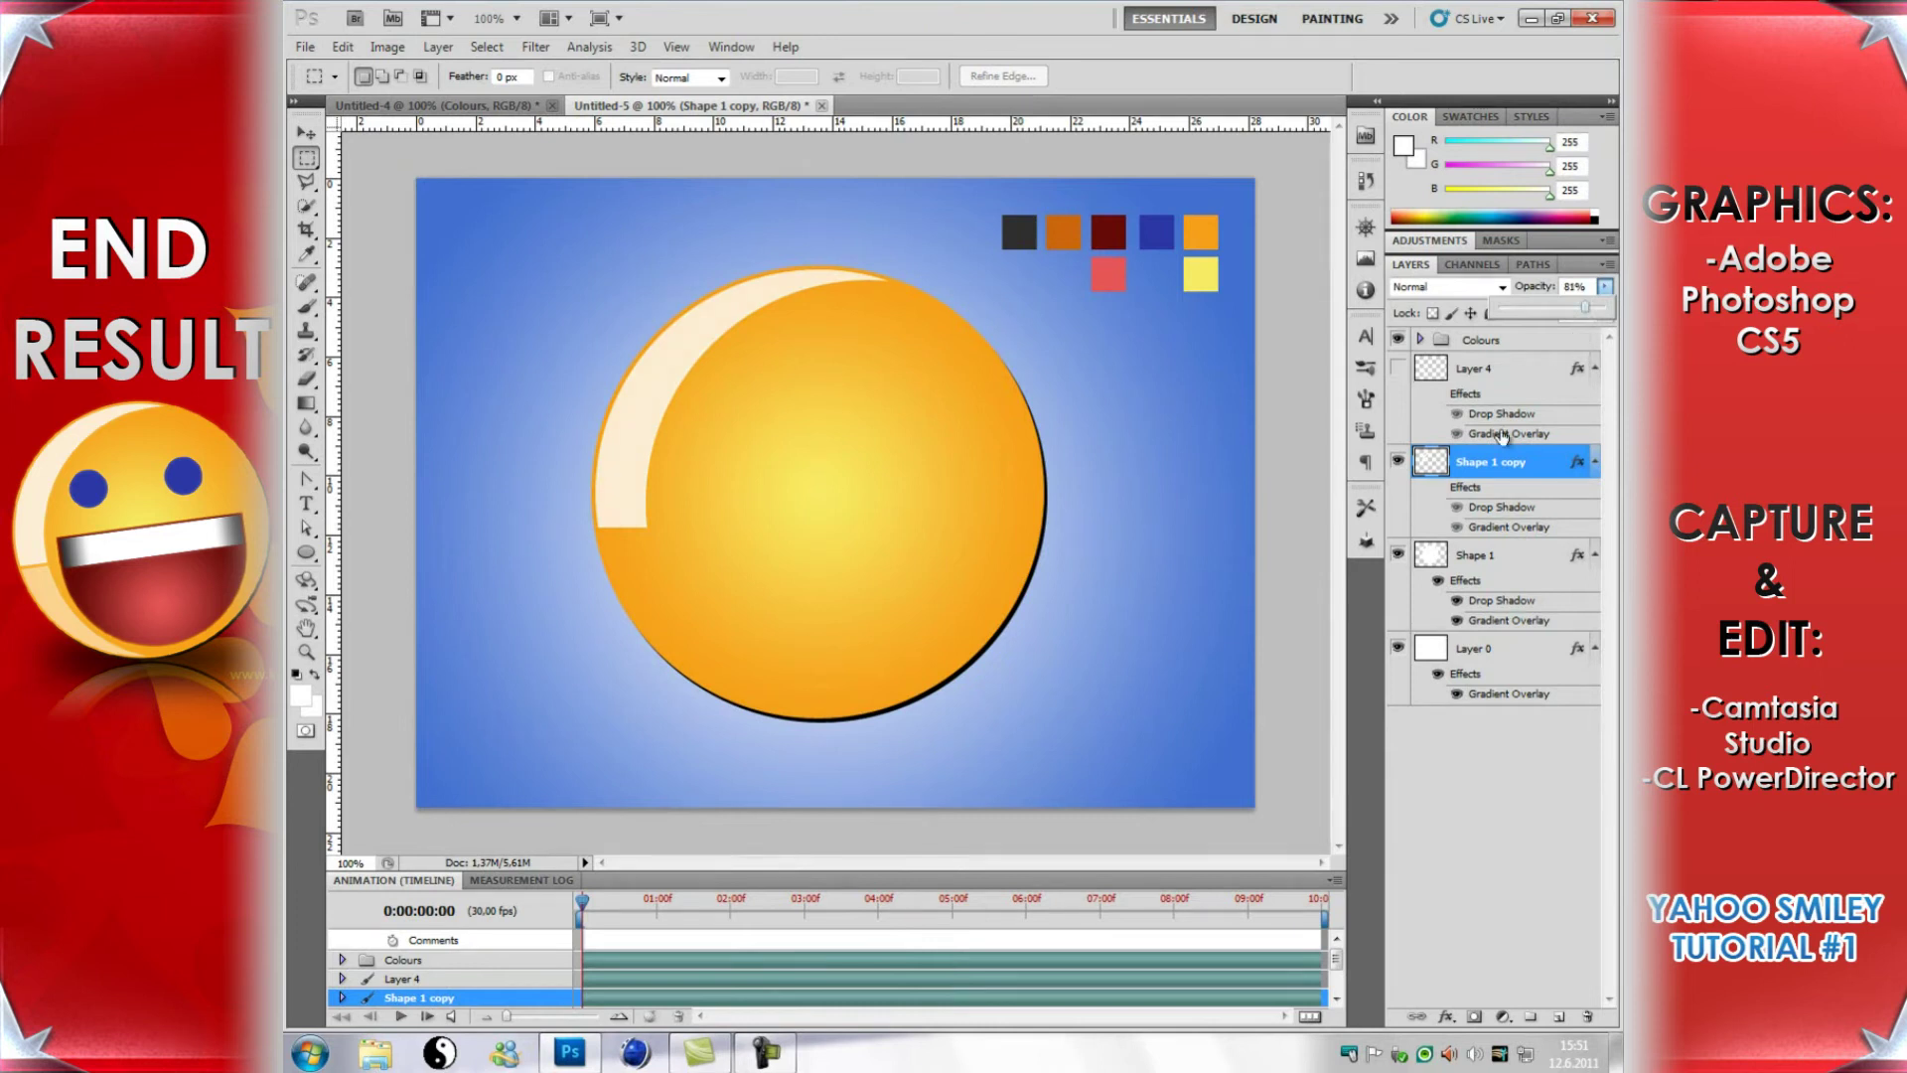
{"action": "left_click", "coordinate": [1480, 378]}
{"action": "left_click", "coordinate": [1399, 370]}
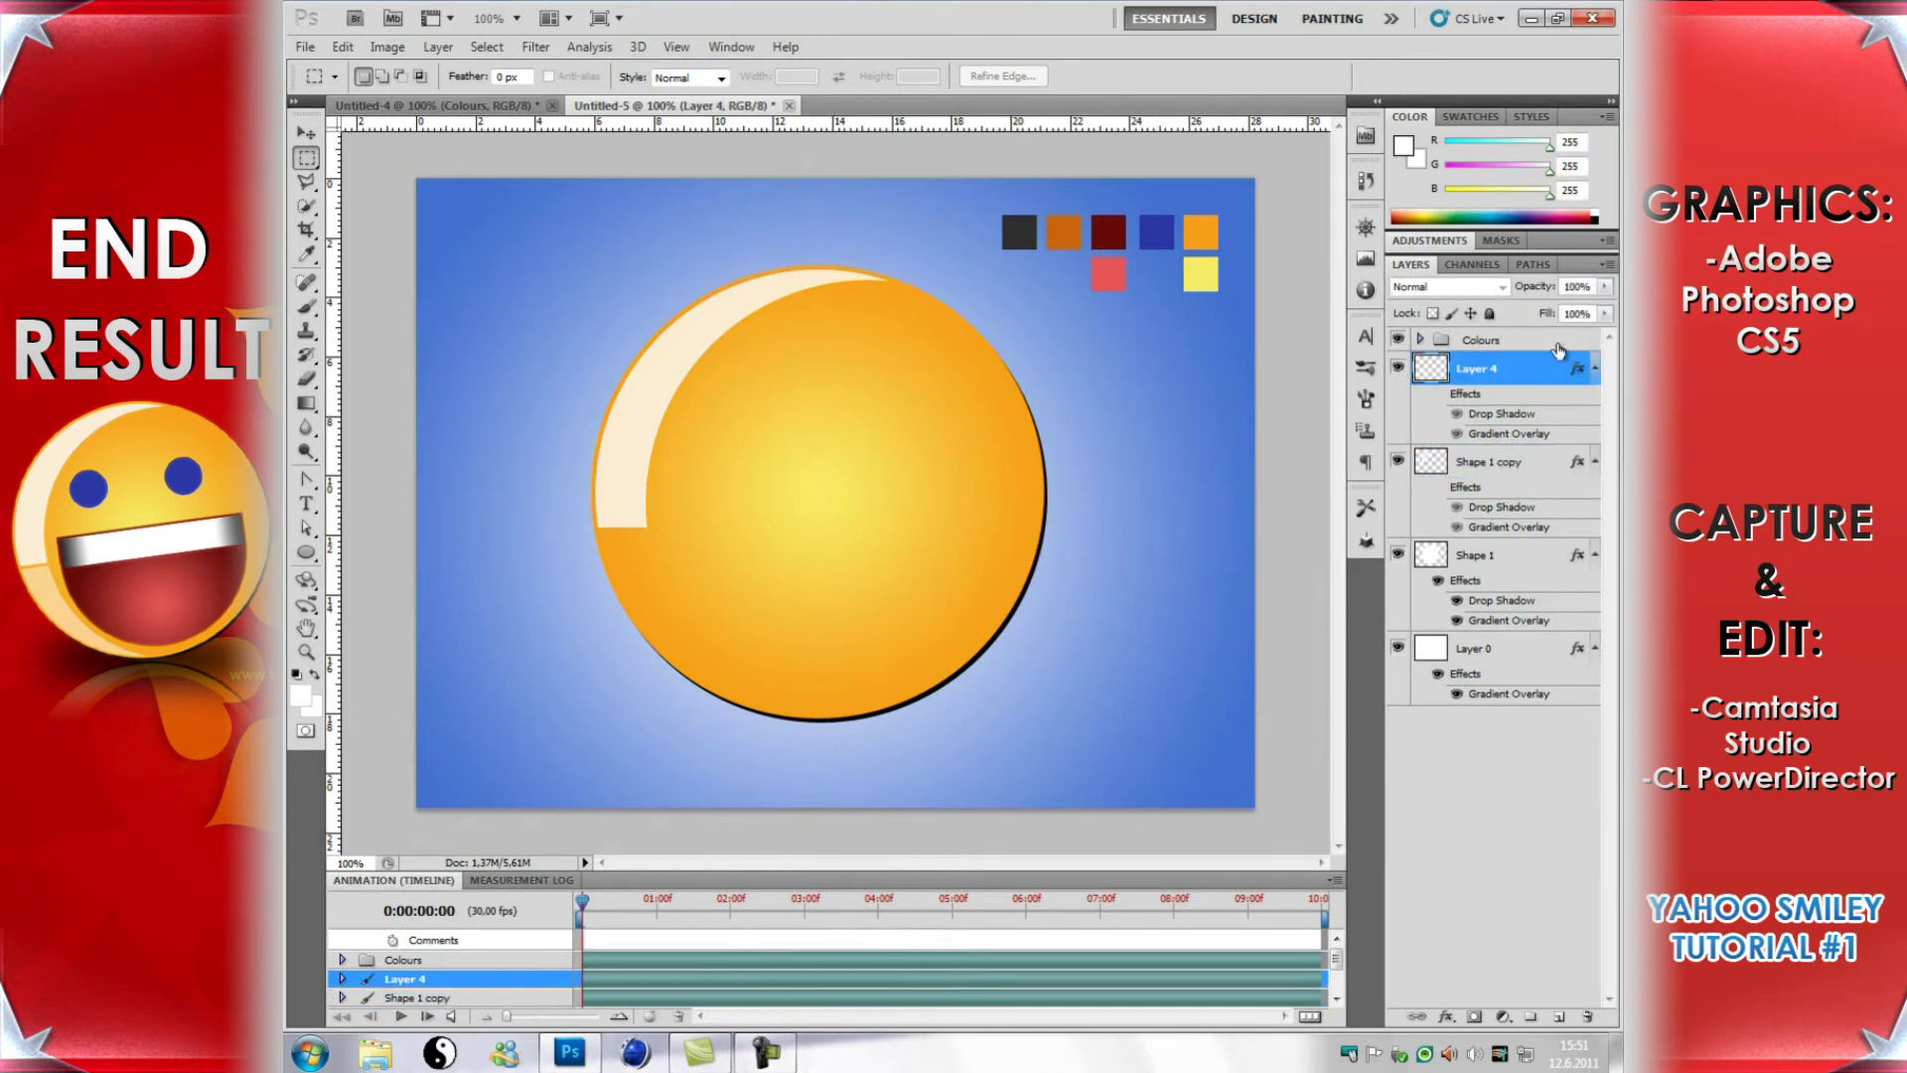
{"action": "left_click", "coordinate": [1605, 287]}
{"action": "left_click_drag", "start_coordinate": [1607, 310], "coordinate": [1552, 311]}
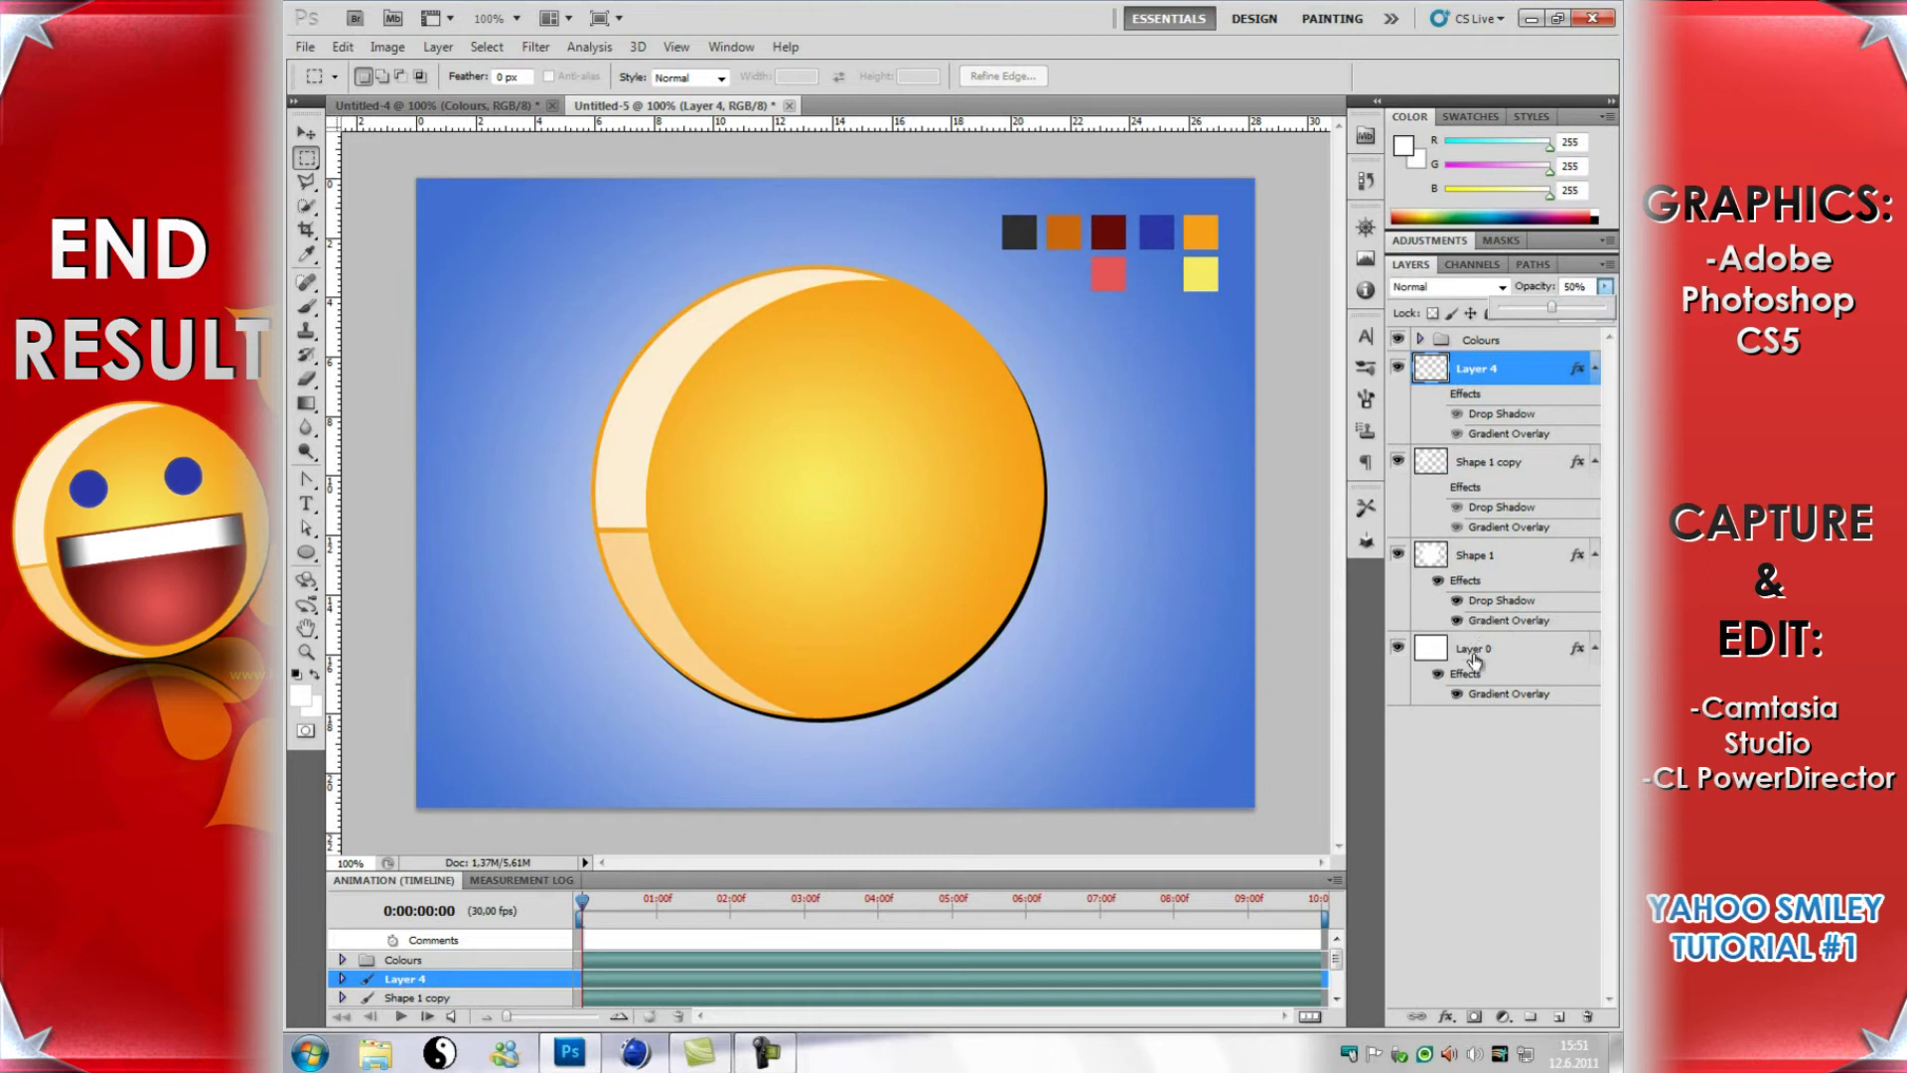
Step: With the Ellipse tool on a new layer, draw a small circle on the face's upper left
{"action": "left_click", "coordinate": [1463, 797]}
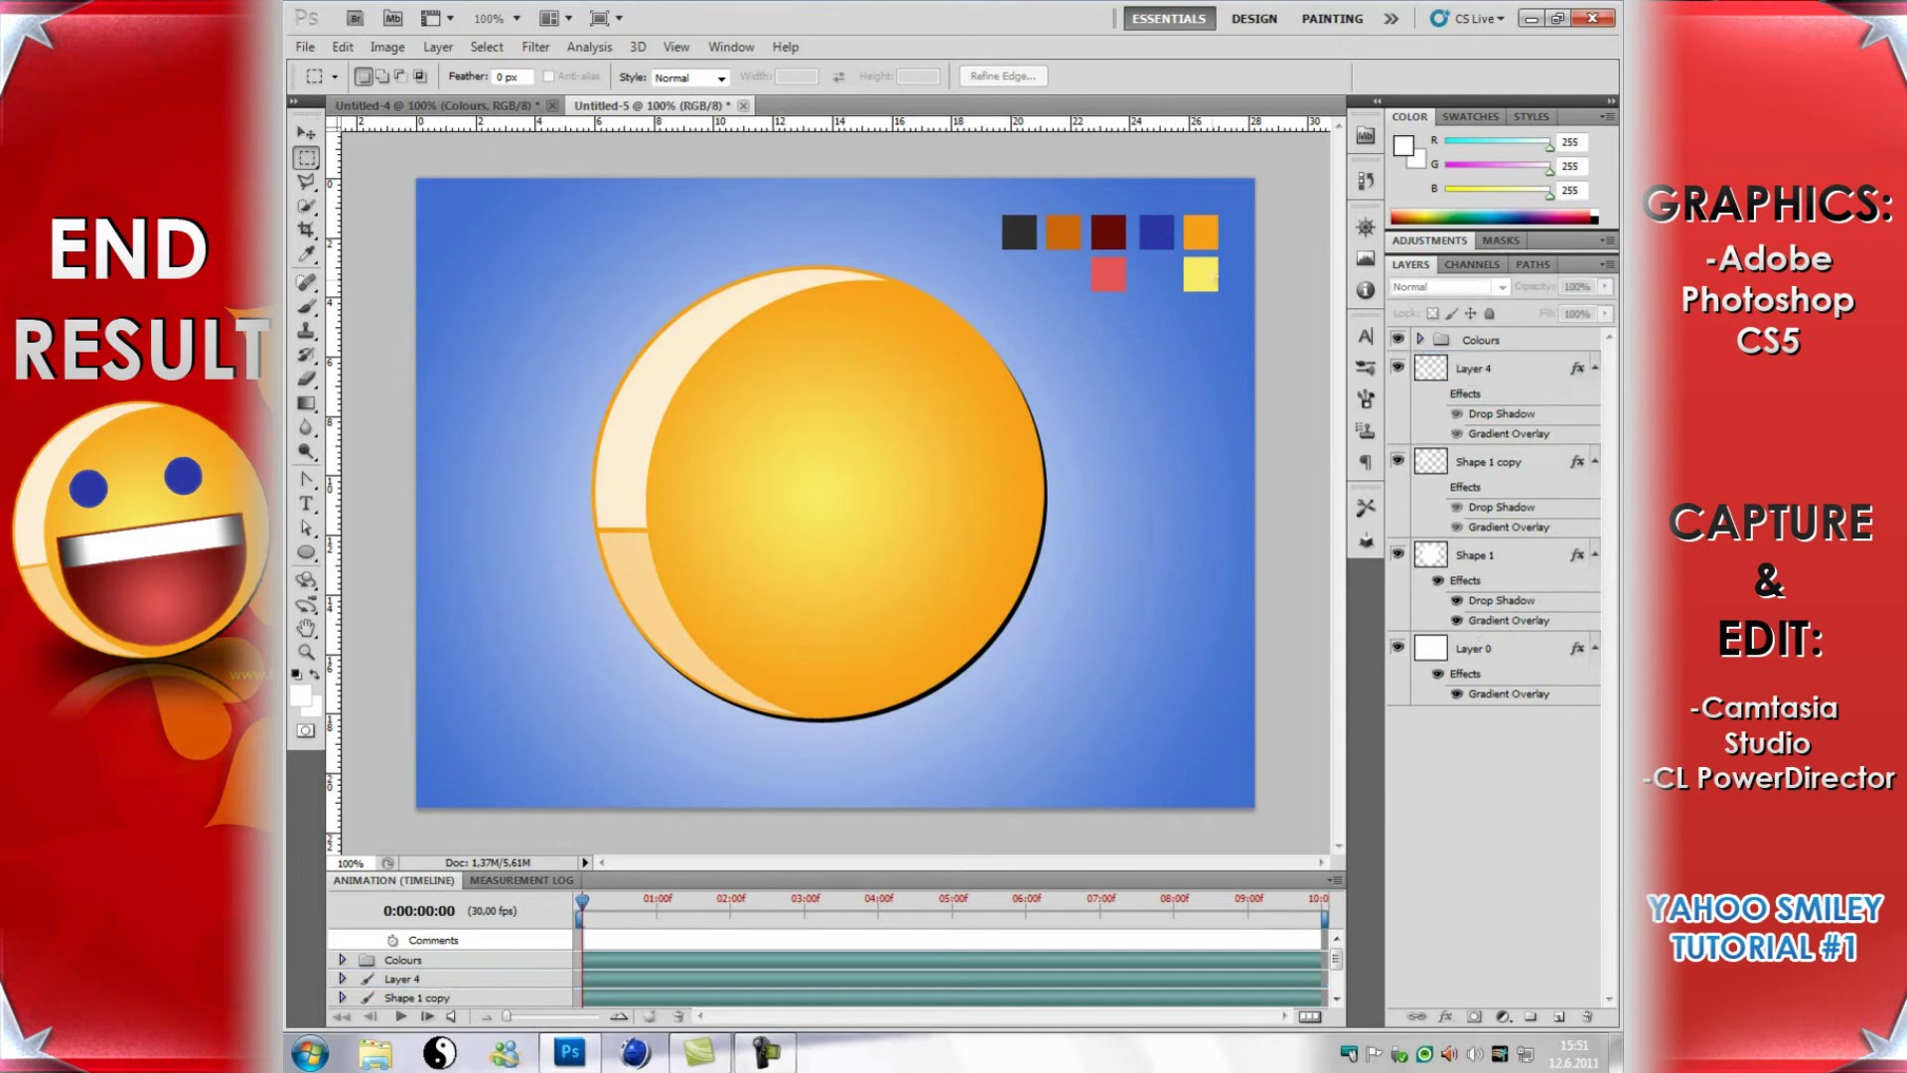
{"action": "right_click", "coordinate": [315, 165]}
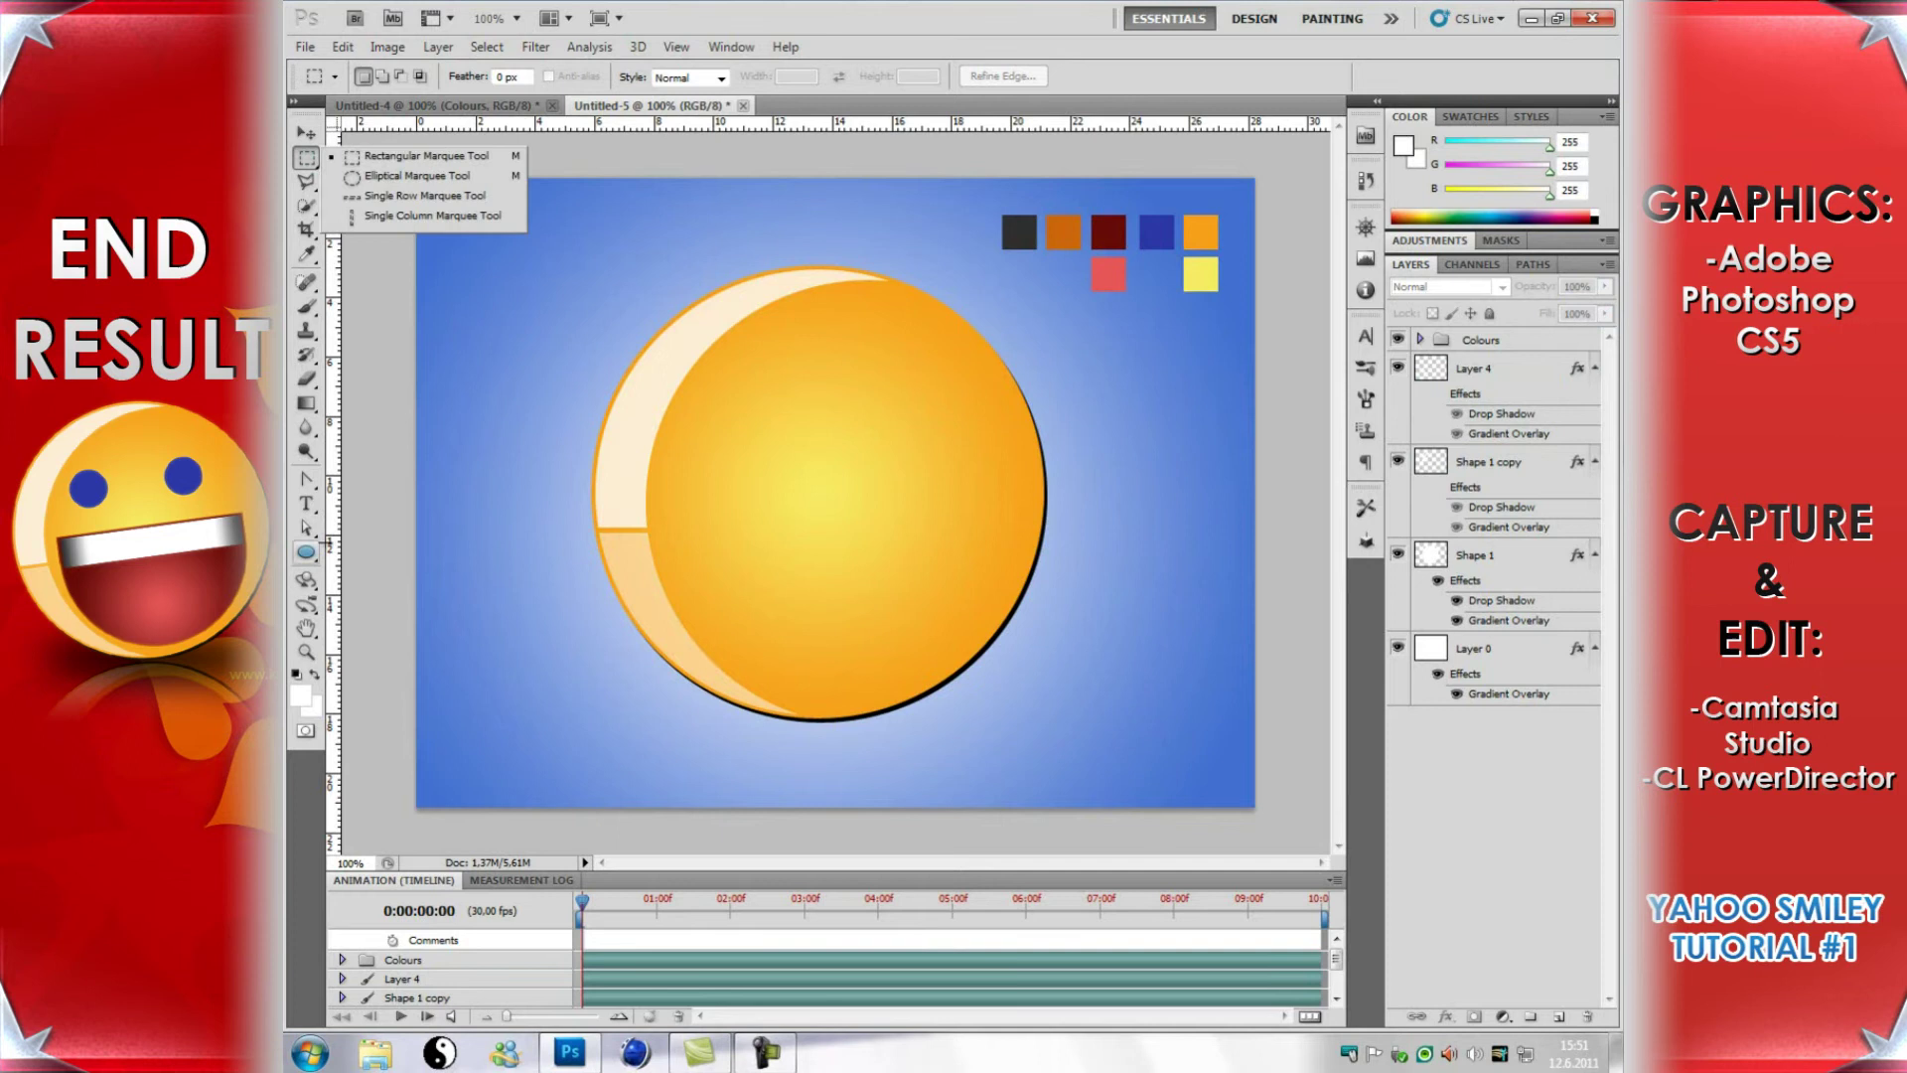
{"action": "left_click", "coordinate": [306, 552]}
{"action": "right_click", "coordinate": [306, 552]}
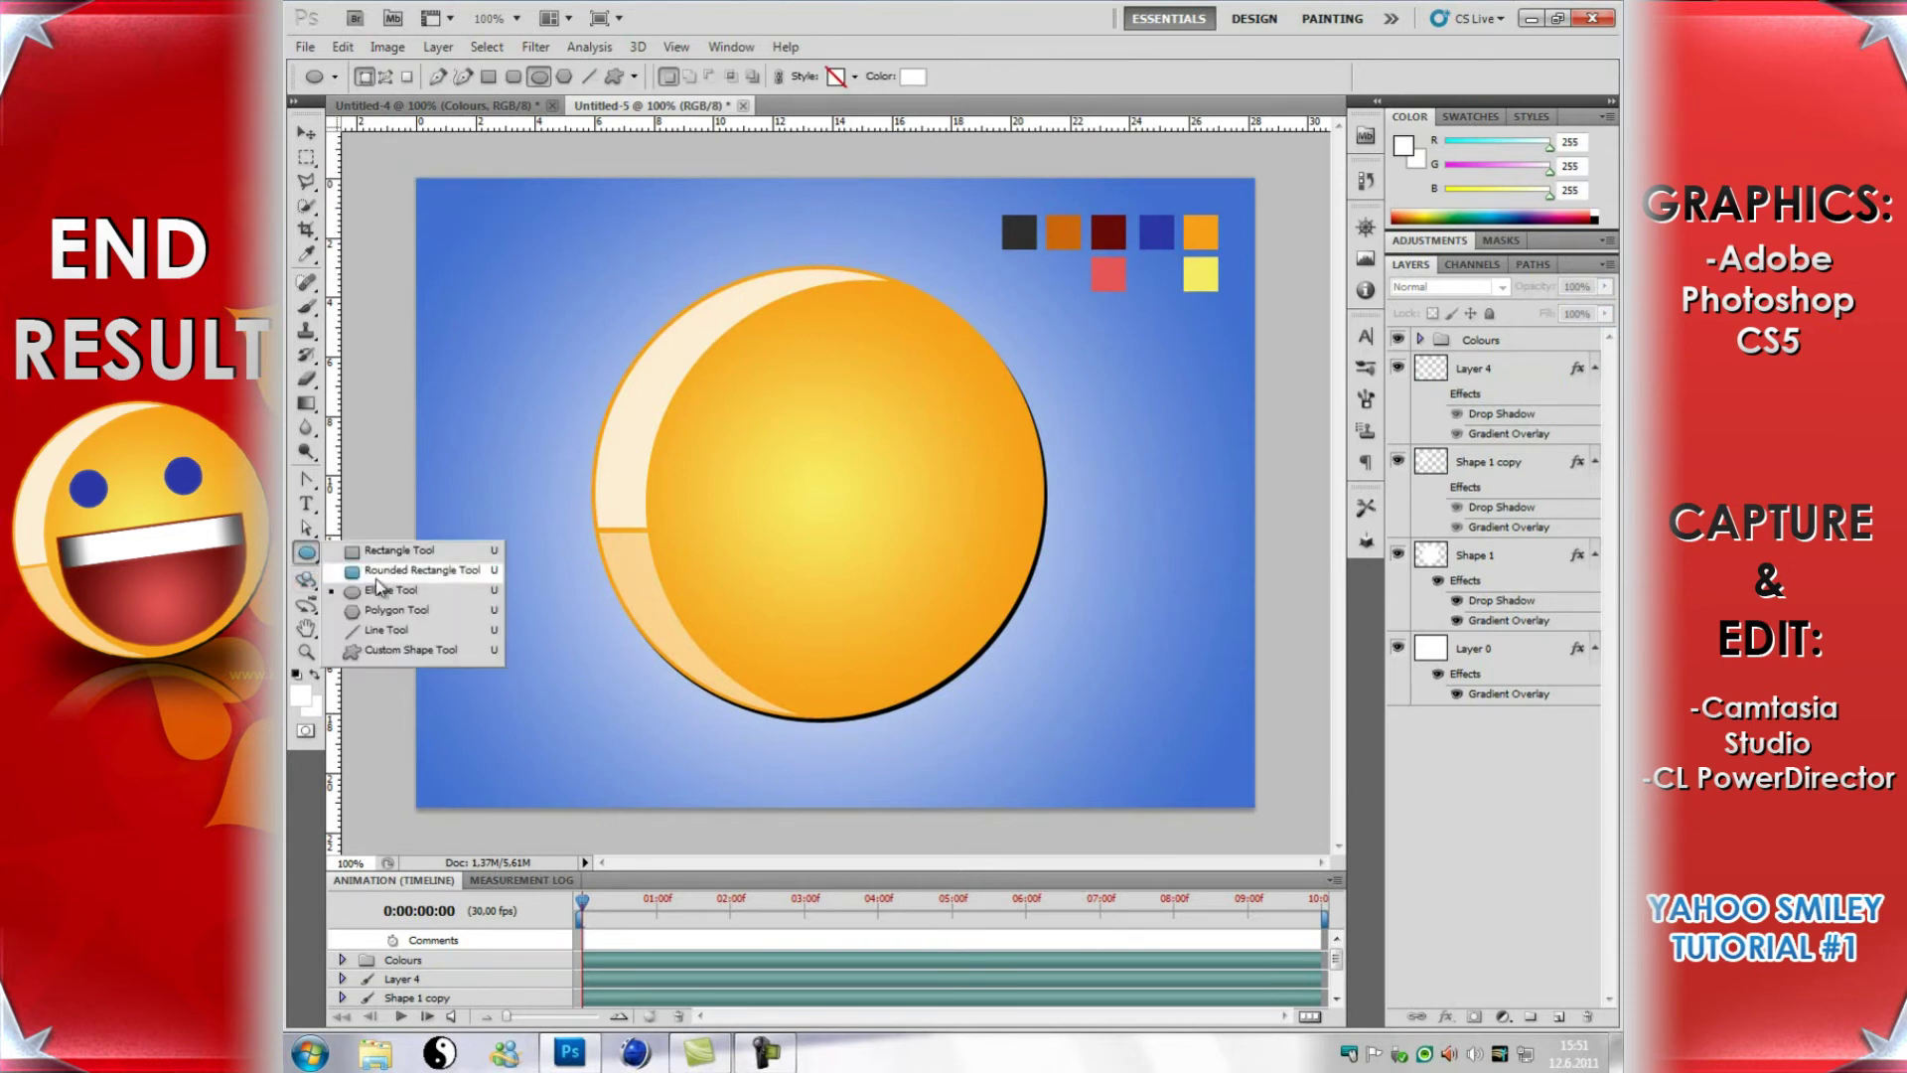
{"action": "left_click", "coordinate": [397, 594]}
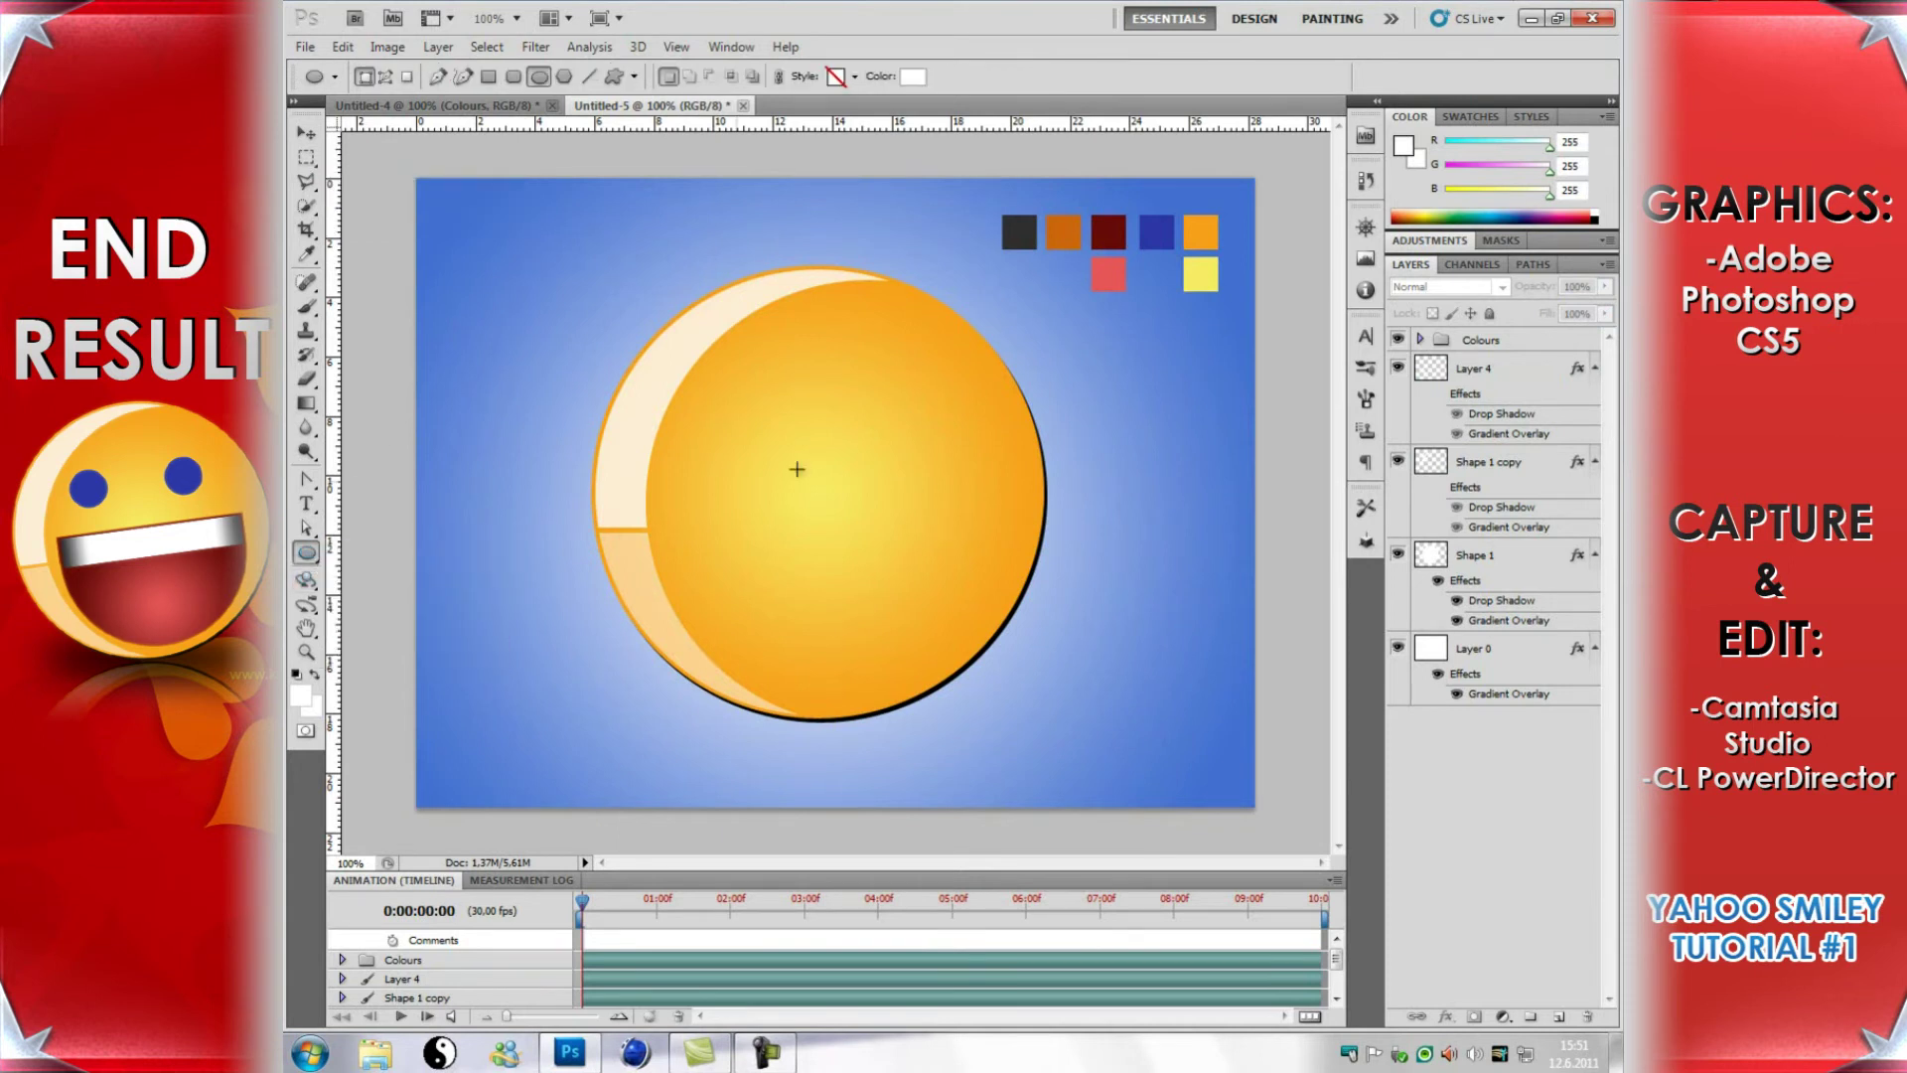
{"action": "left_click", "coordinate": [1557, 1018]}
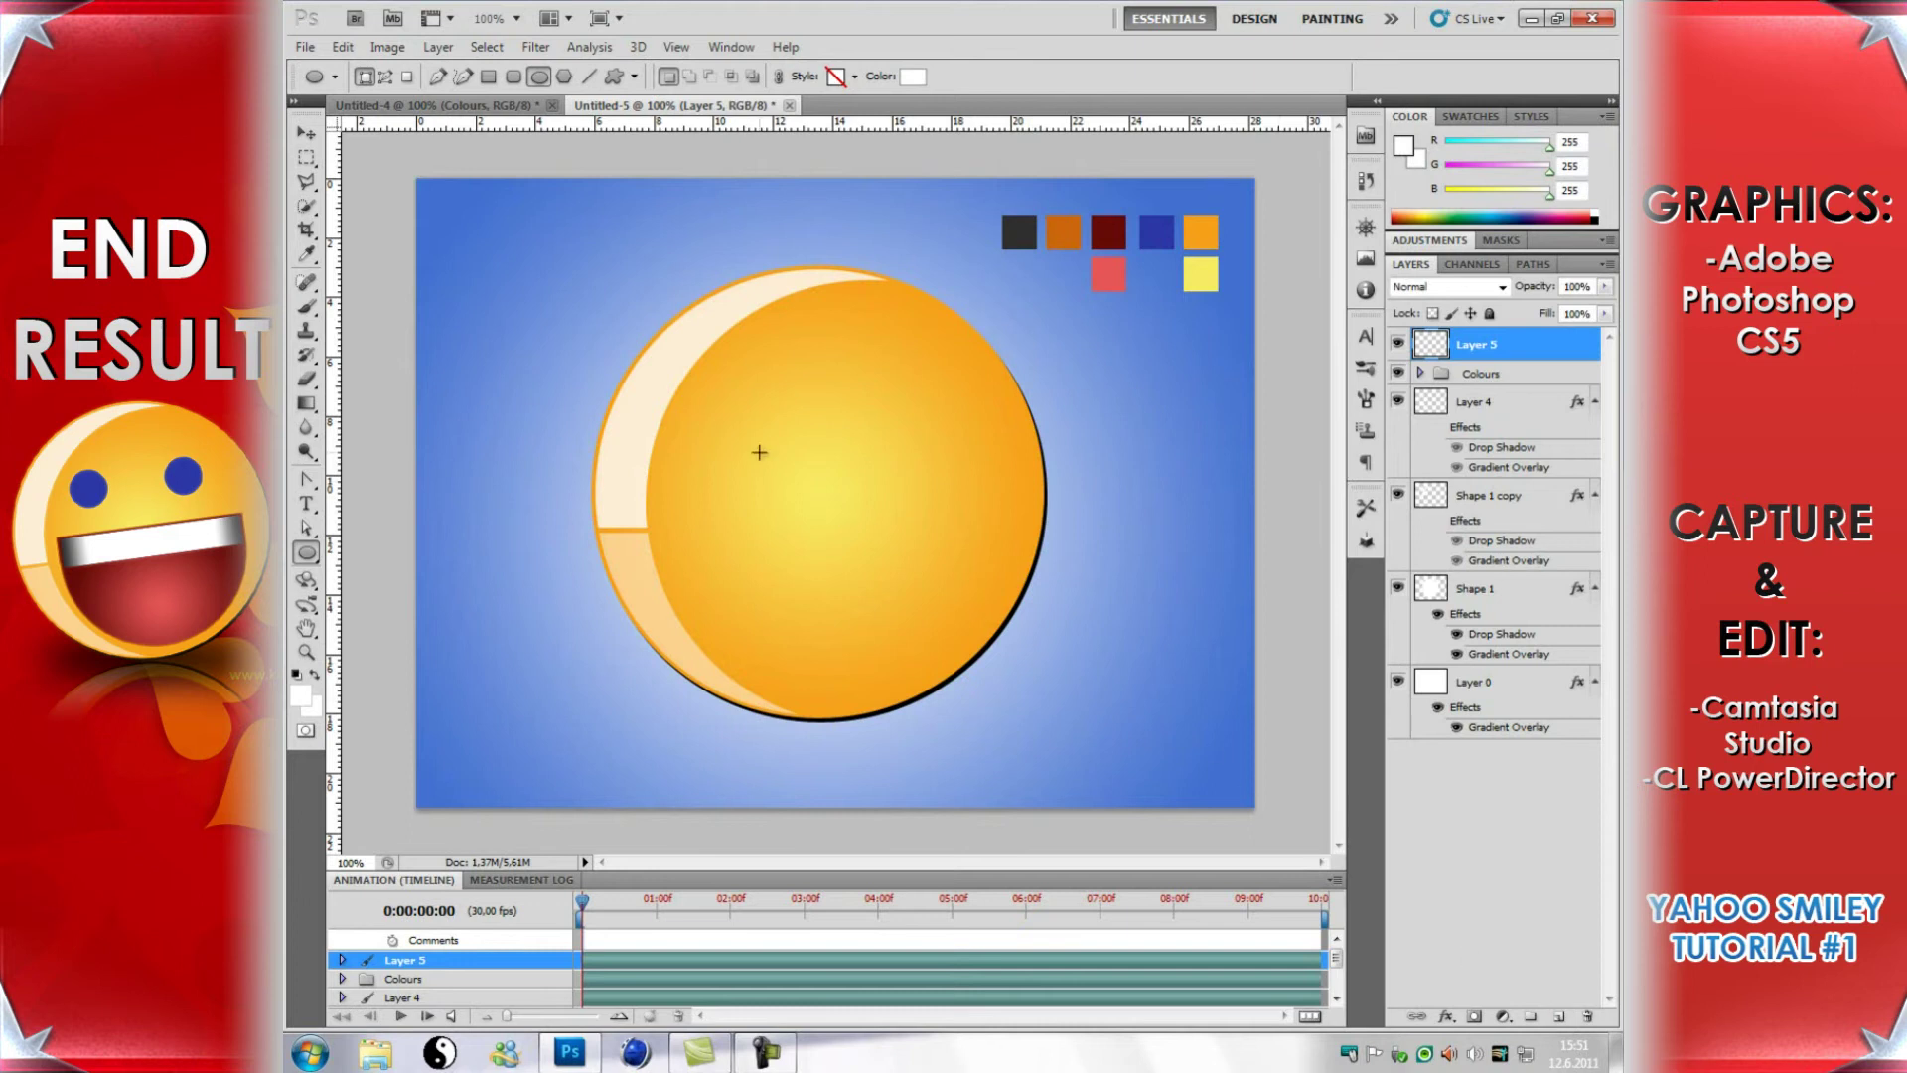
{"action": "left_click_drag", "start_coordinate": [694, 383], "coordinate": [753, 448]}
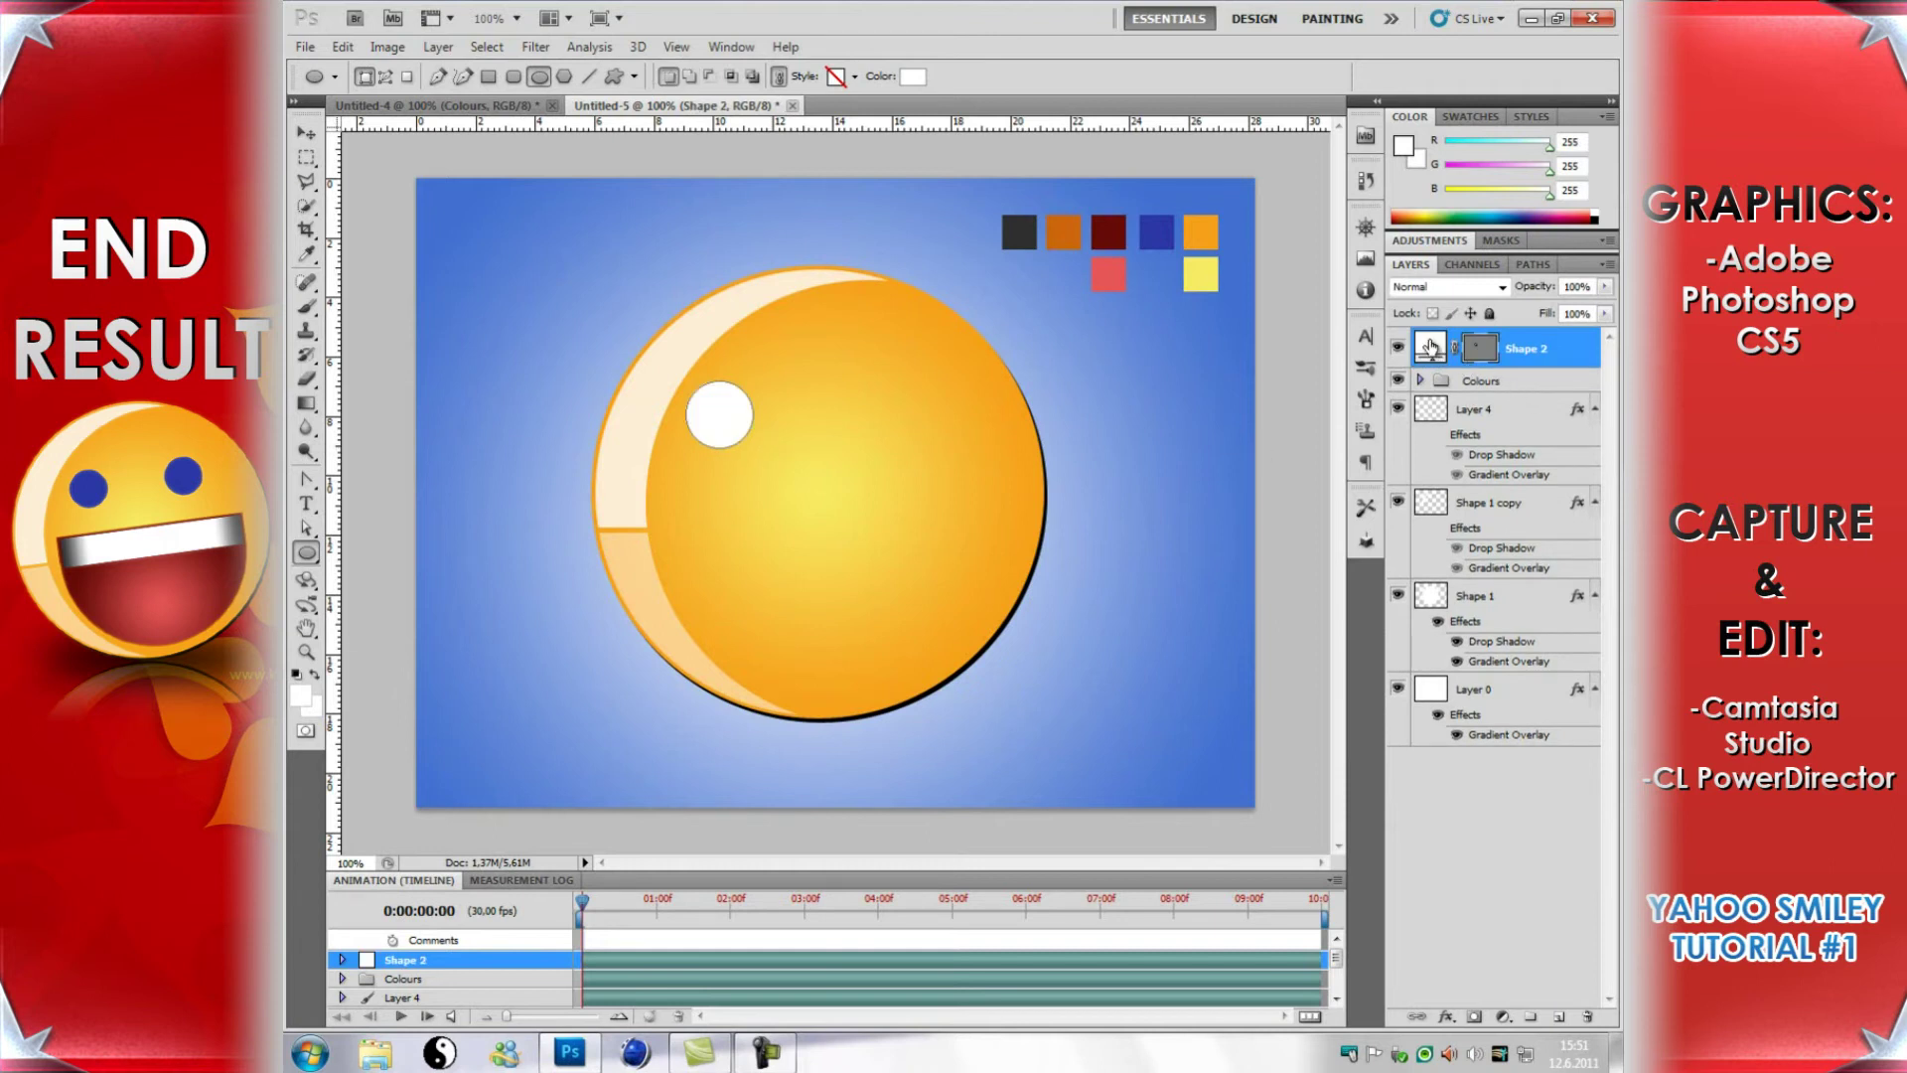
Step: Give the circle a Color Overlay sampled from the blue swatch (2b37a5)
{"action": "right_click", "coordinate": [1573, 349]}
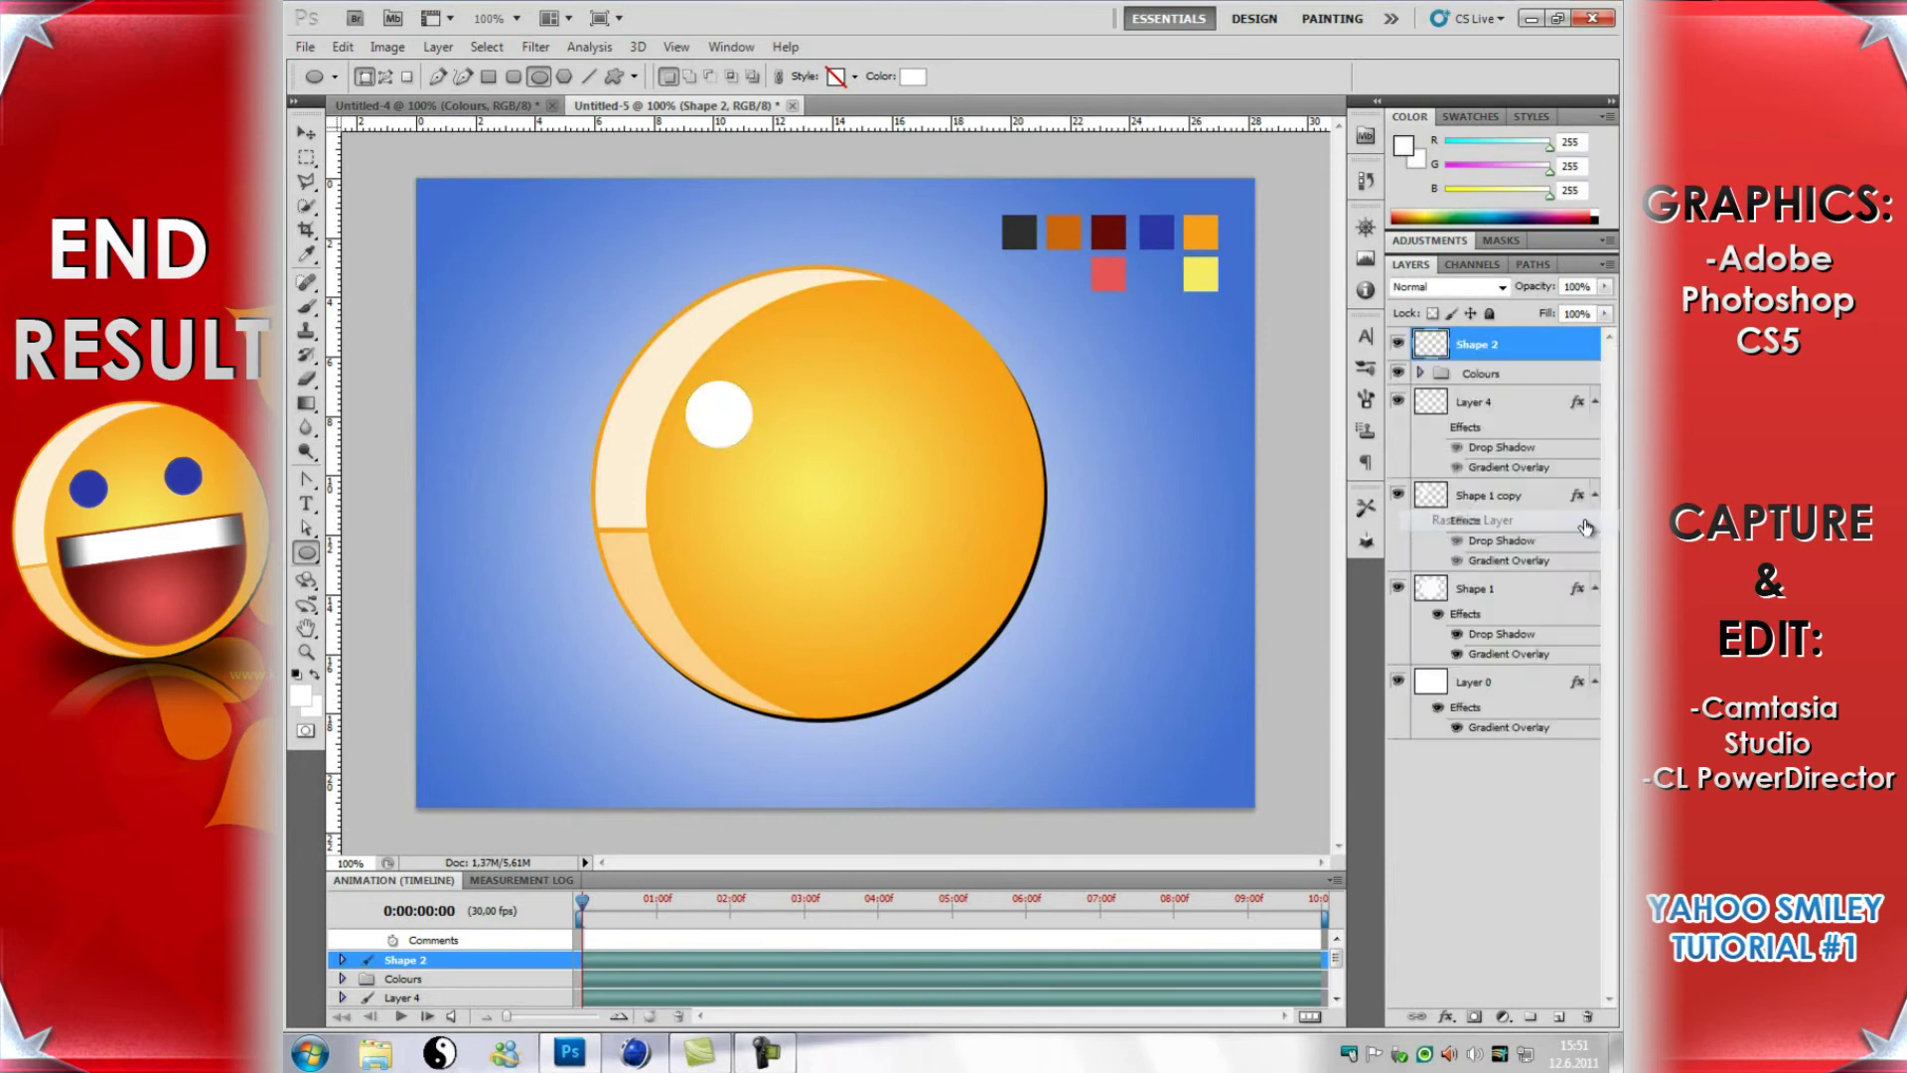
{"action": "right_click", "coordinate": [1542, 351]}
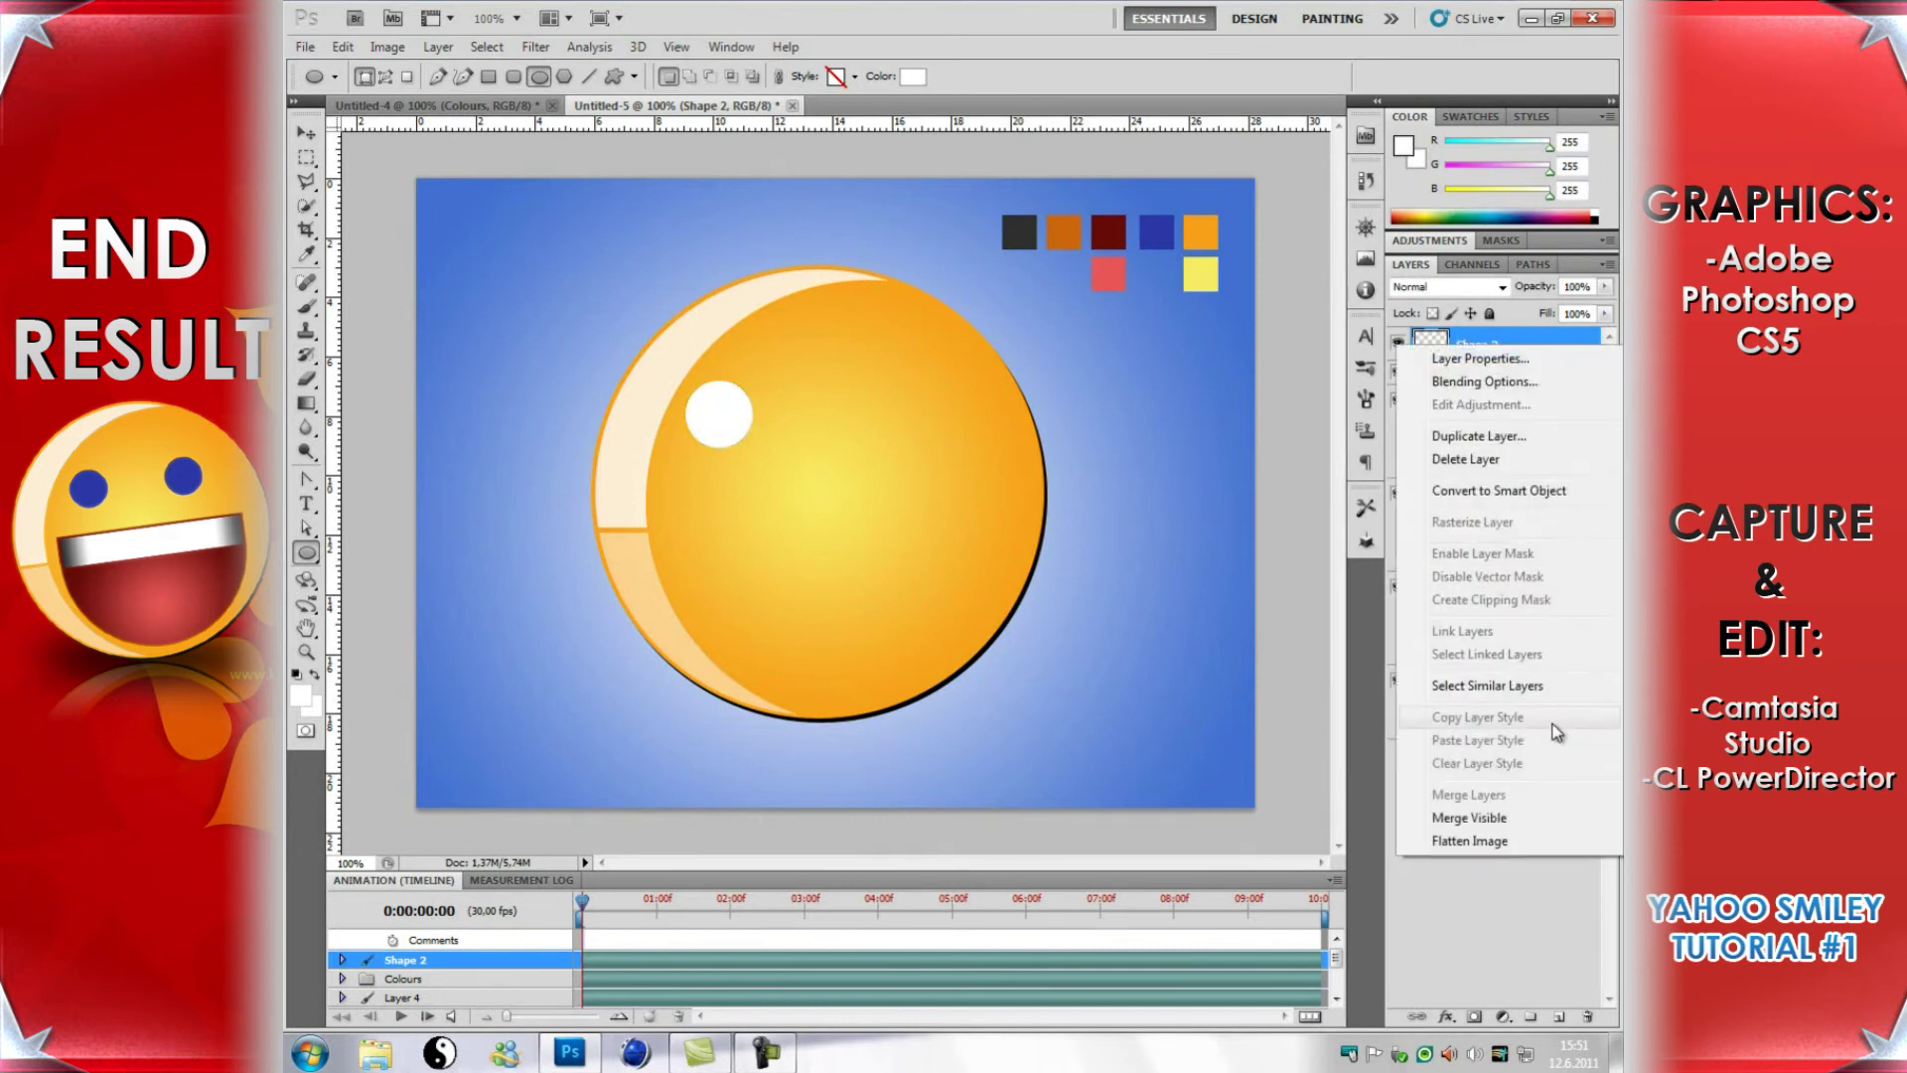
{"action": "left_click", "coordinate": [1576, 383]}
{"action": "left_click", "coordinate": [737, 799]}
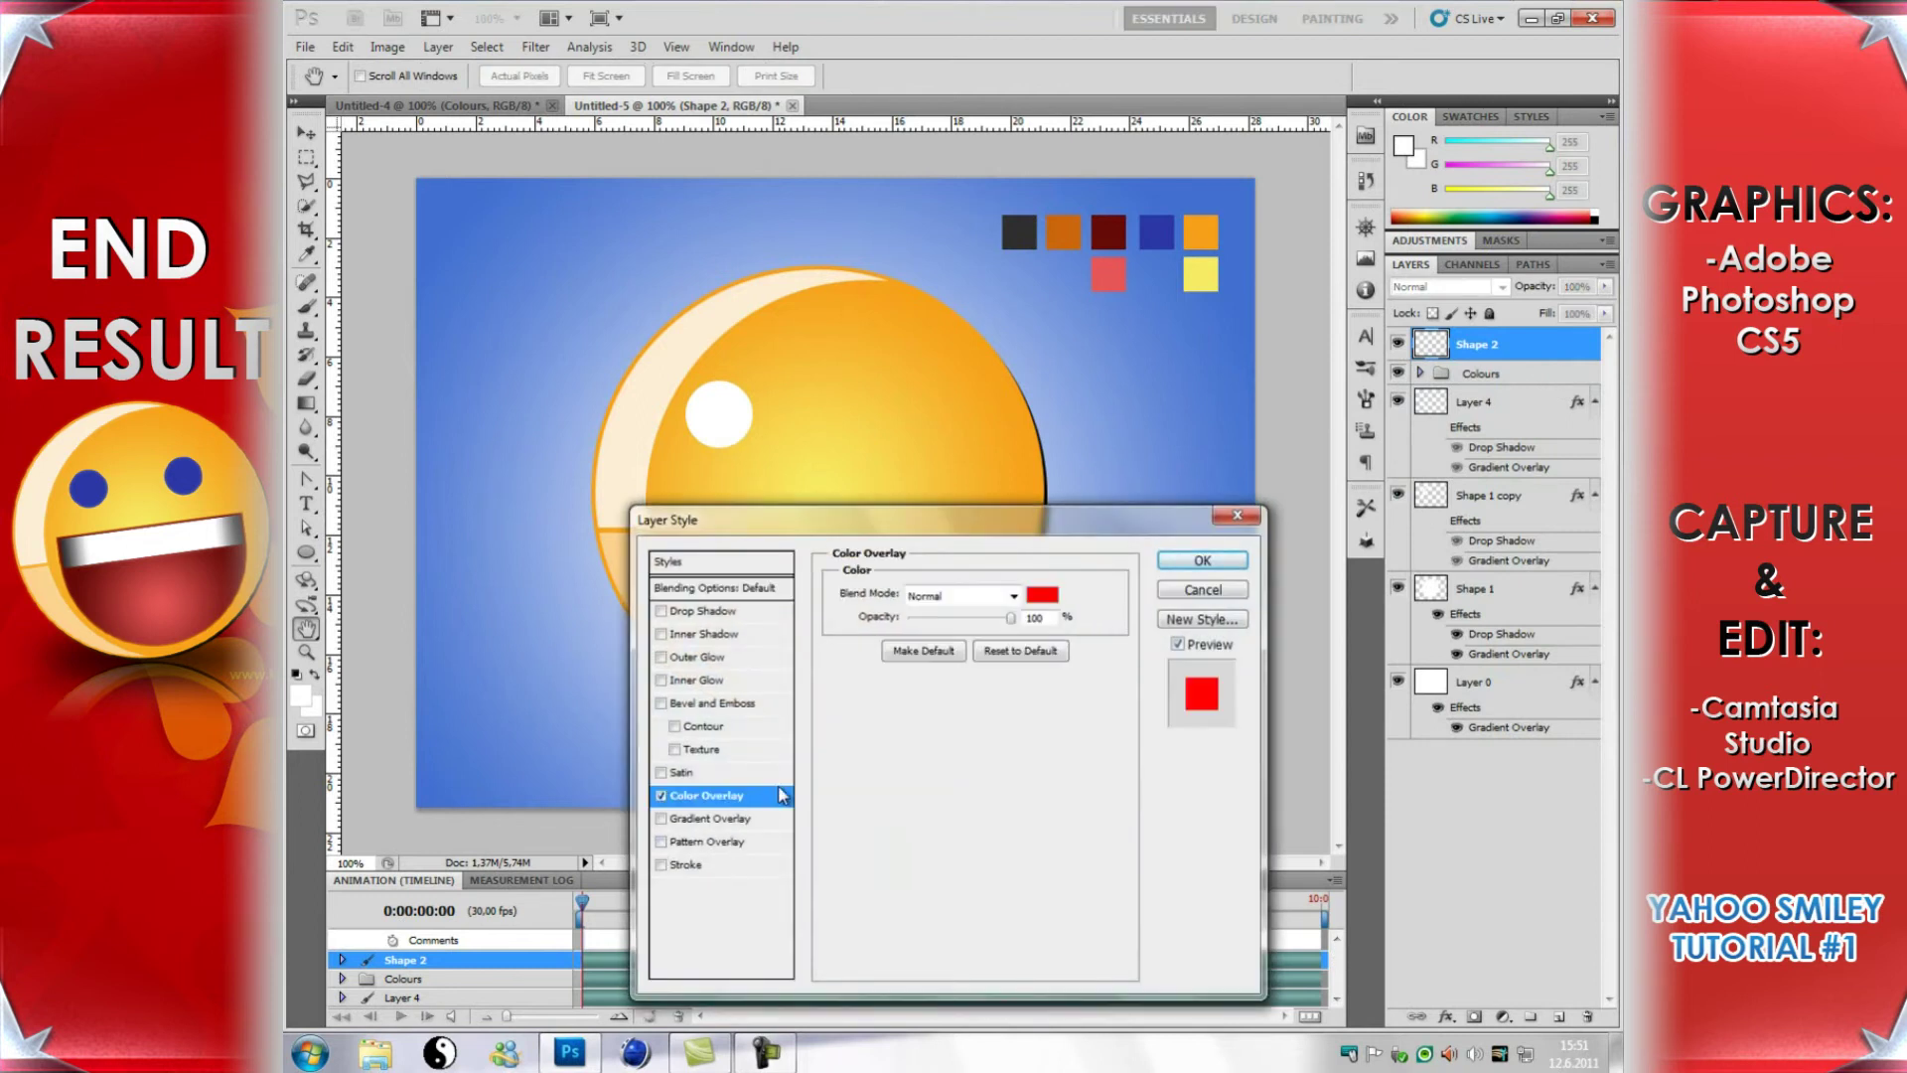
{"action": "left_click", "coordinate": [1057, 594]}
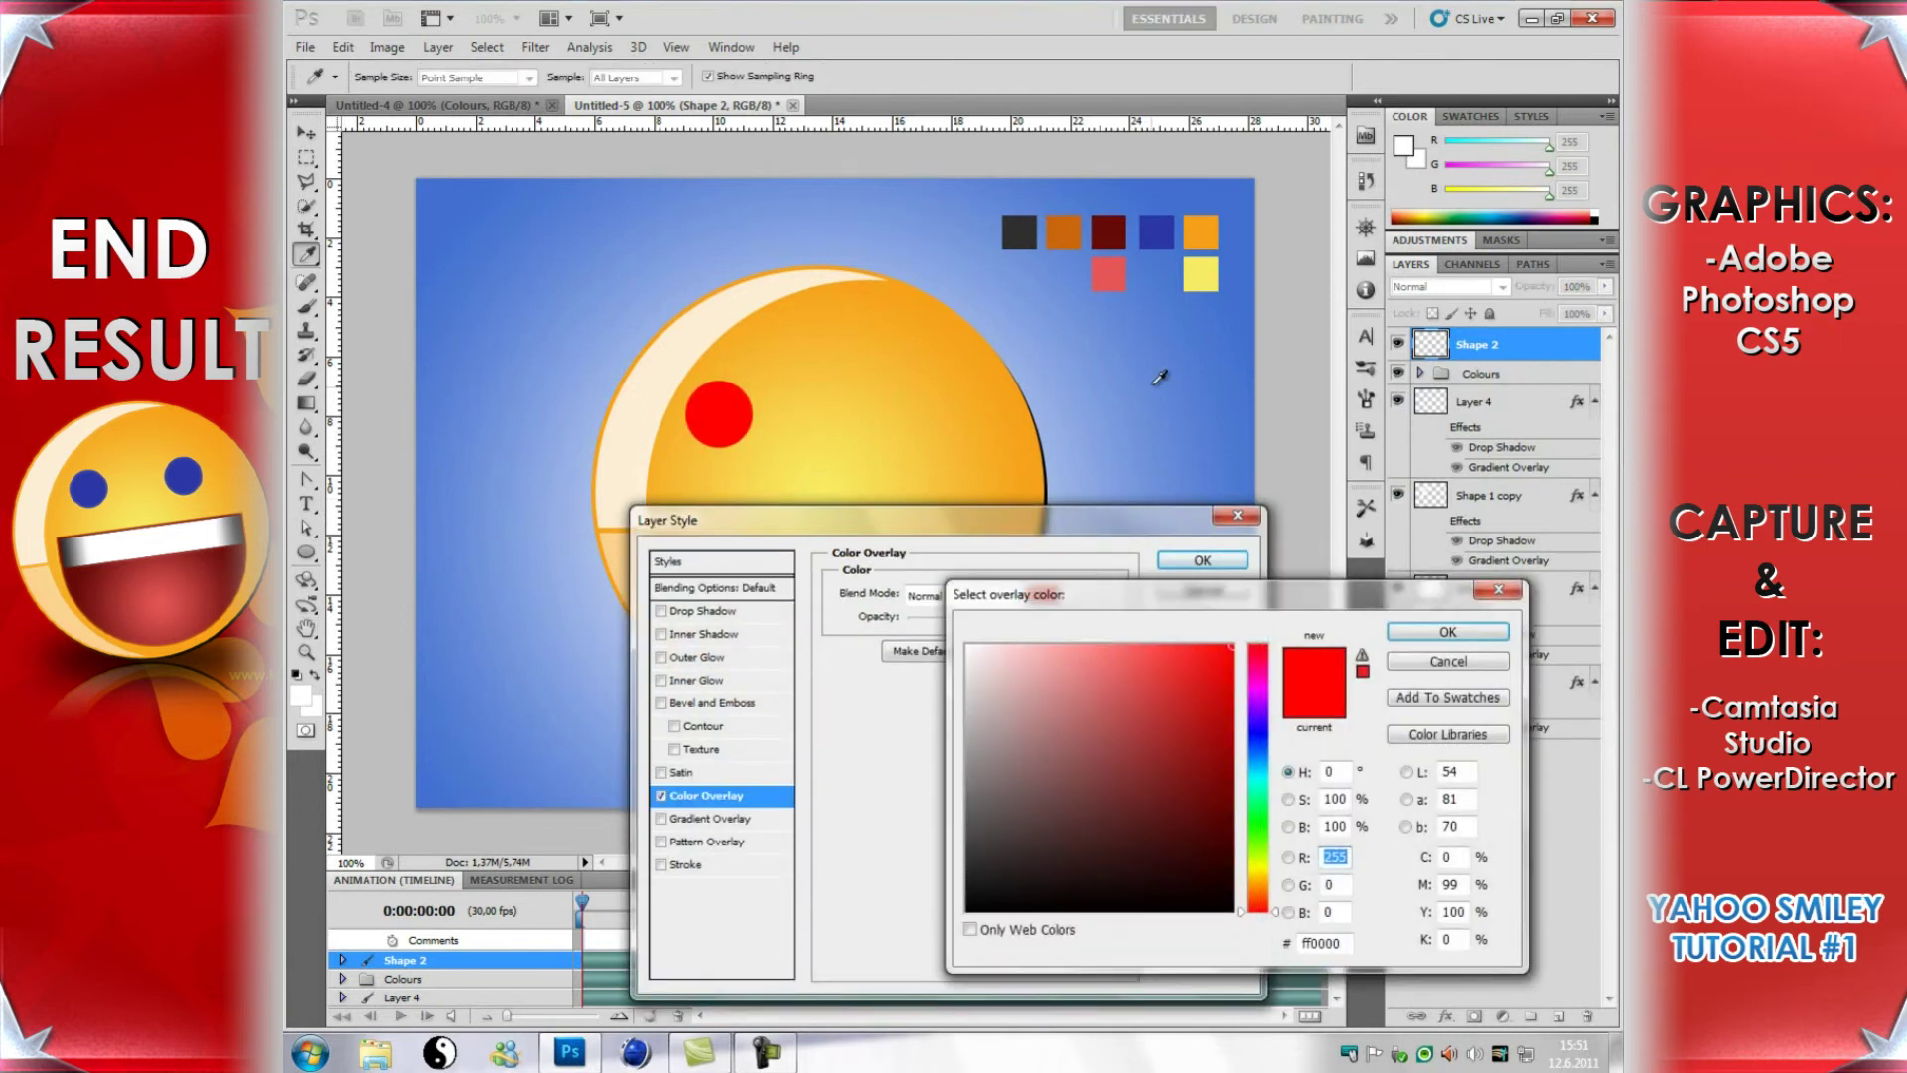
{"action": "left_click", "coordinate": [1152, 232]}
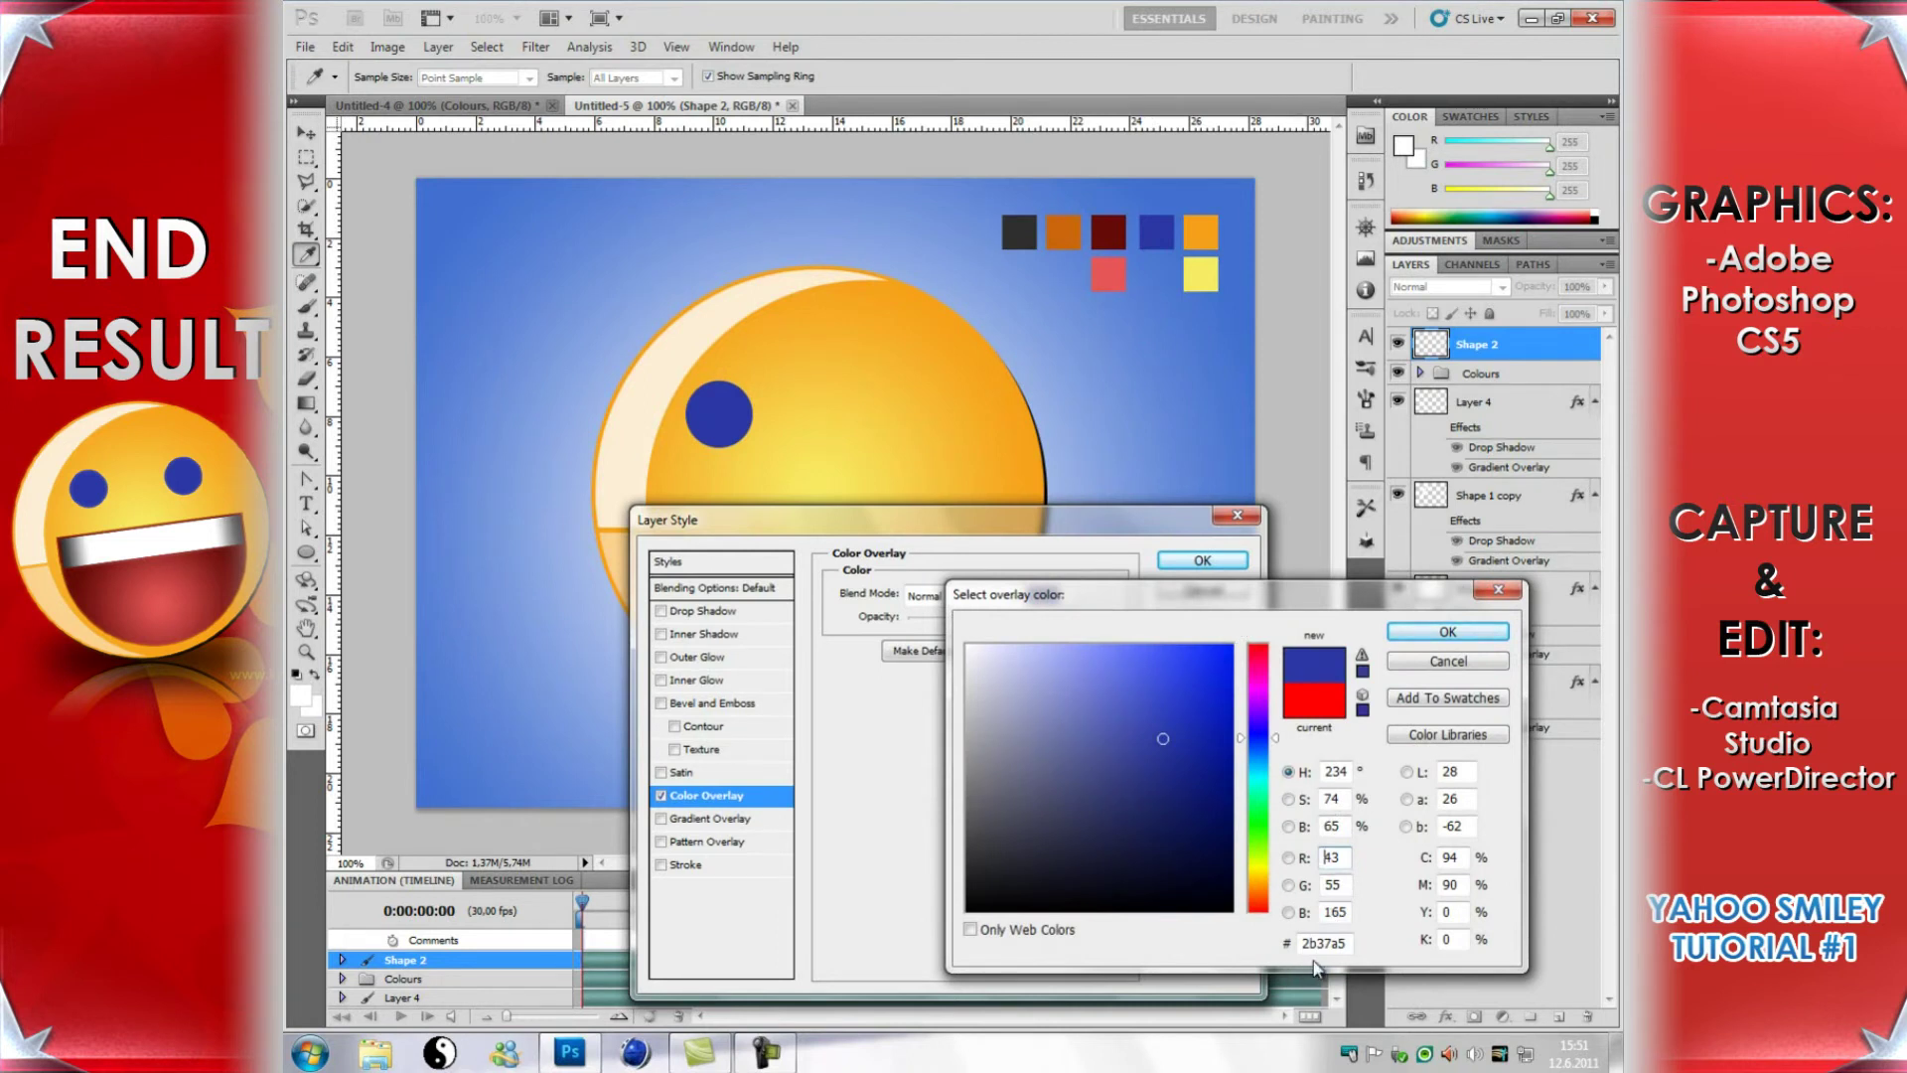
{"action": "left_click", "coordinate": [1447, 633]}
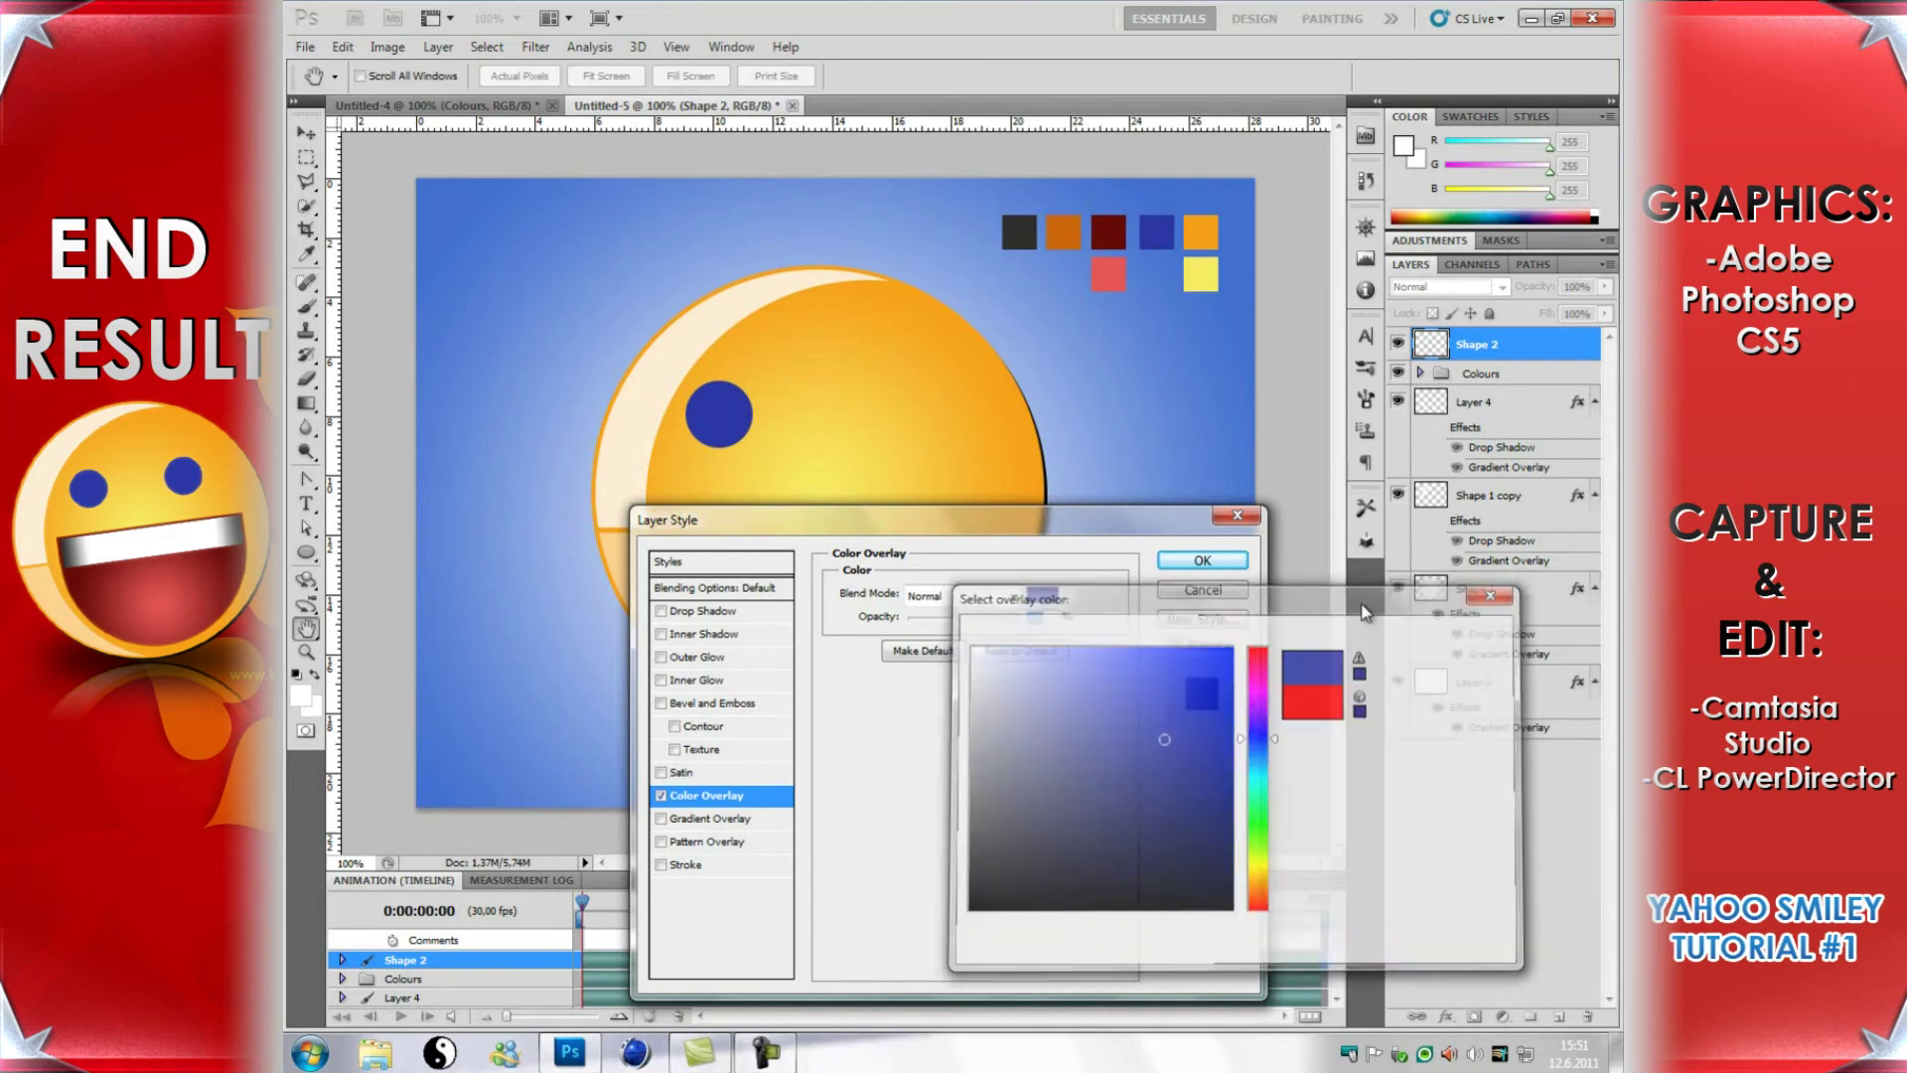
{"action": "left_click", "coordinate": [1202, 560]}
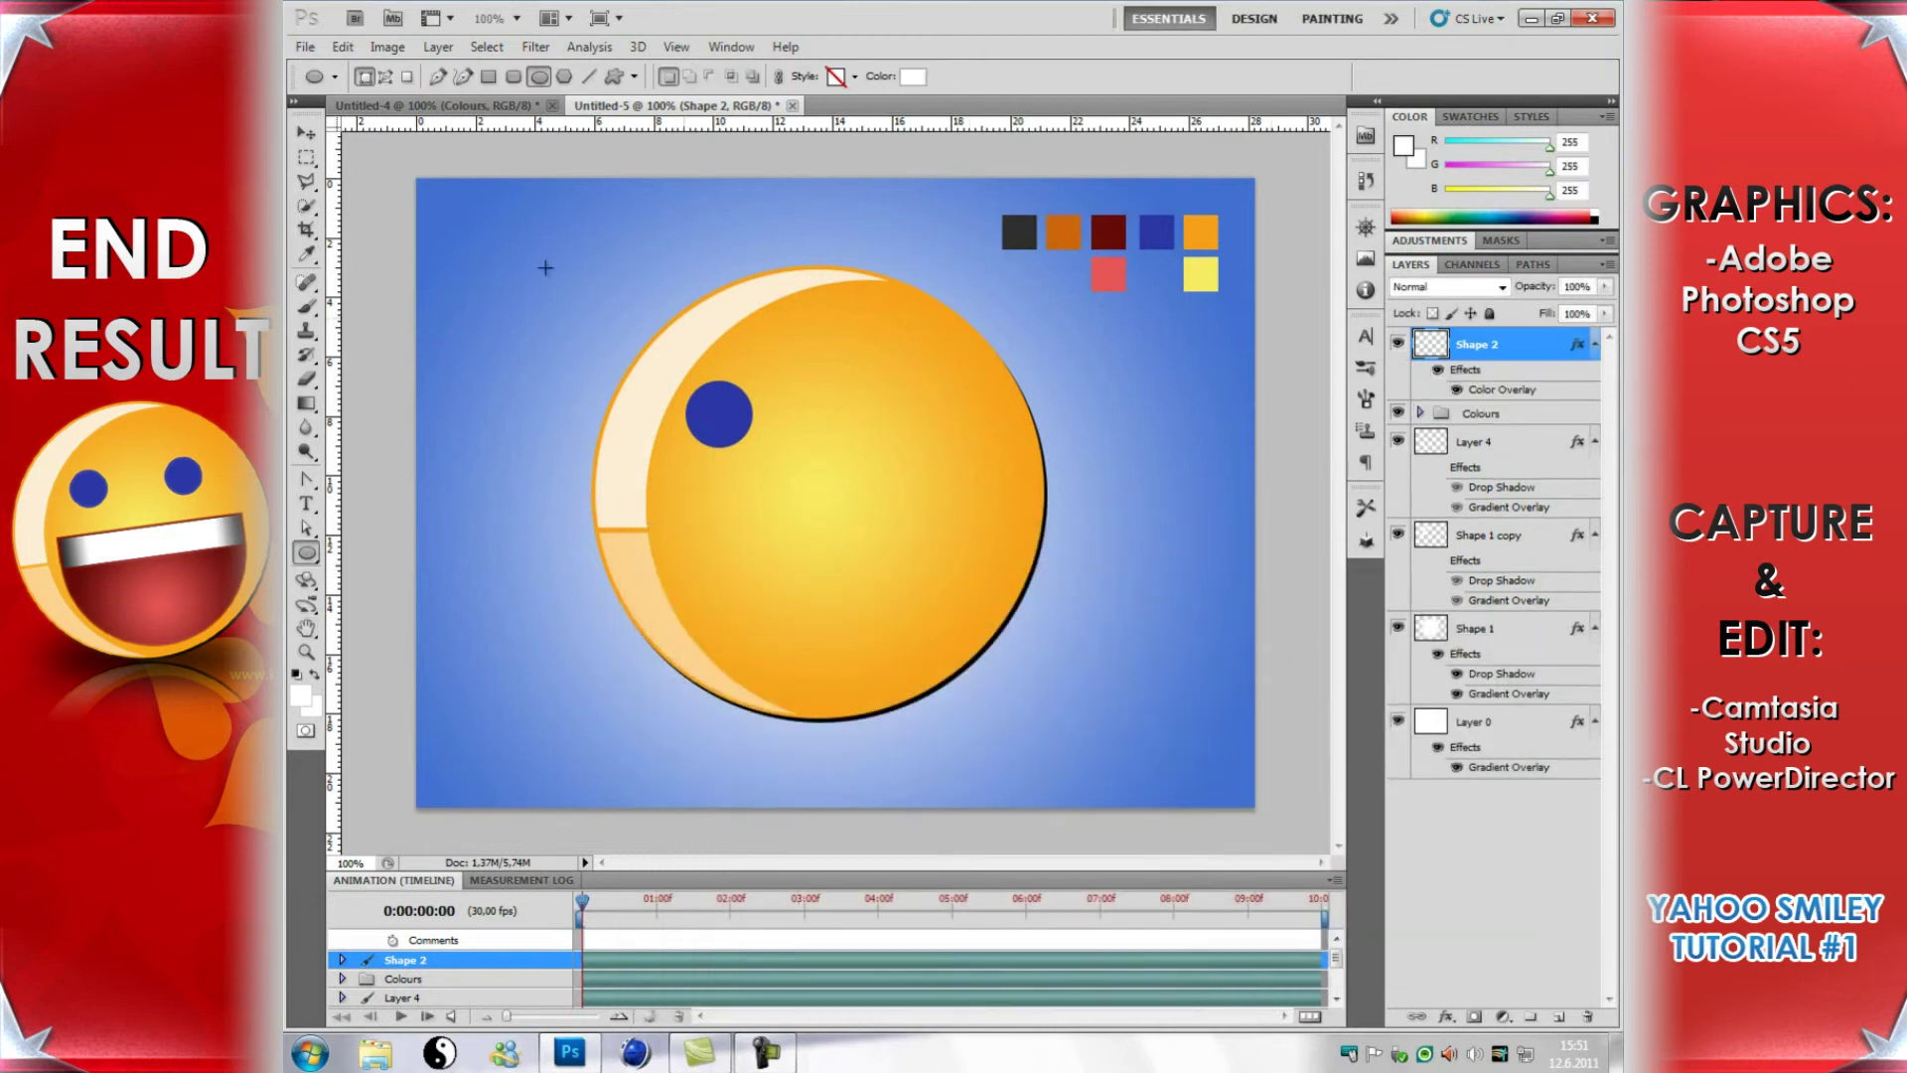
Step: Reposition the blue eye, duplicate its layer, and drag the copy to the right-eye position
{"action": "left_click", "coordinate": [306, 132]}
{"action": "left_click_drag", "start_coordinate": [809, 469], "coordinate": [851, 459]}
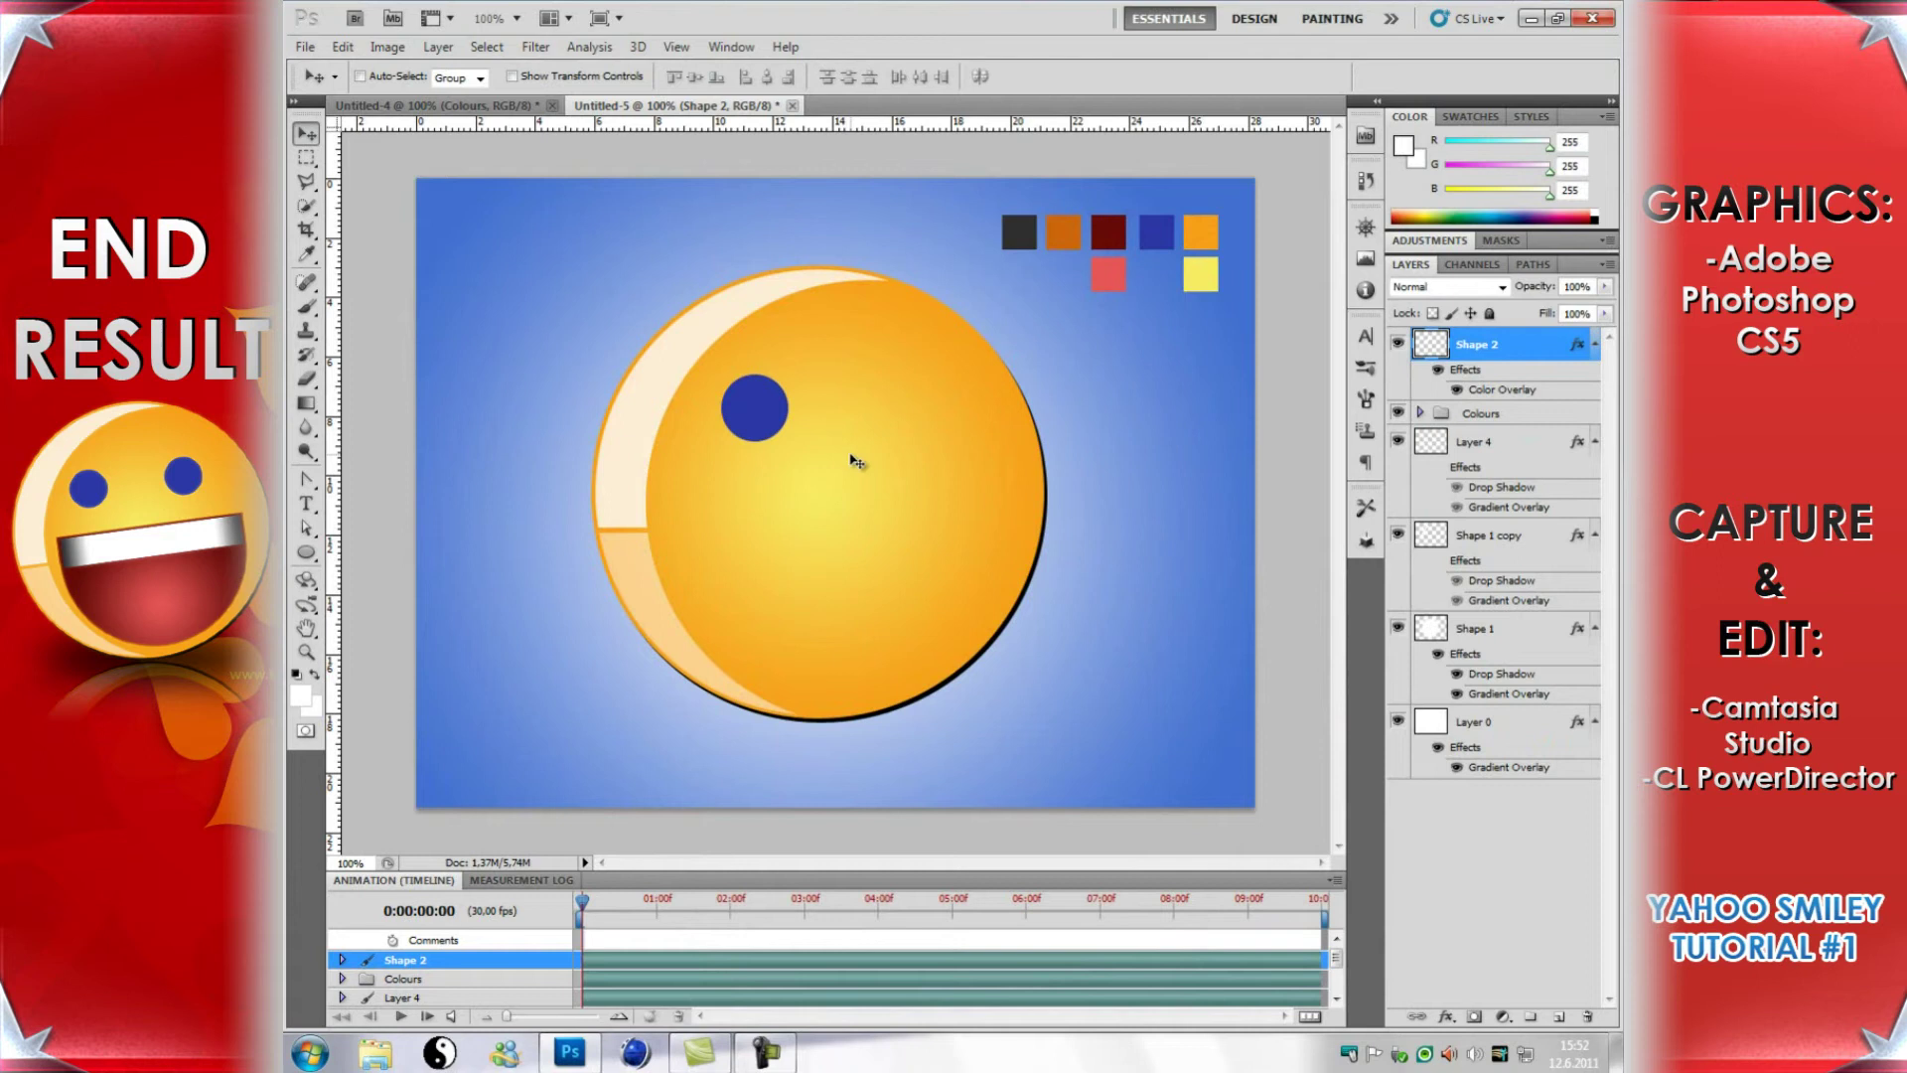
{"action": "right_click", "coordinate": [1535, 354]}
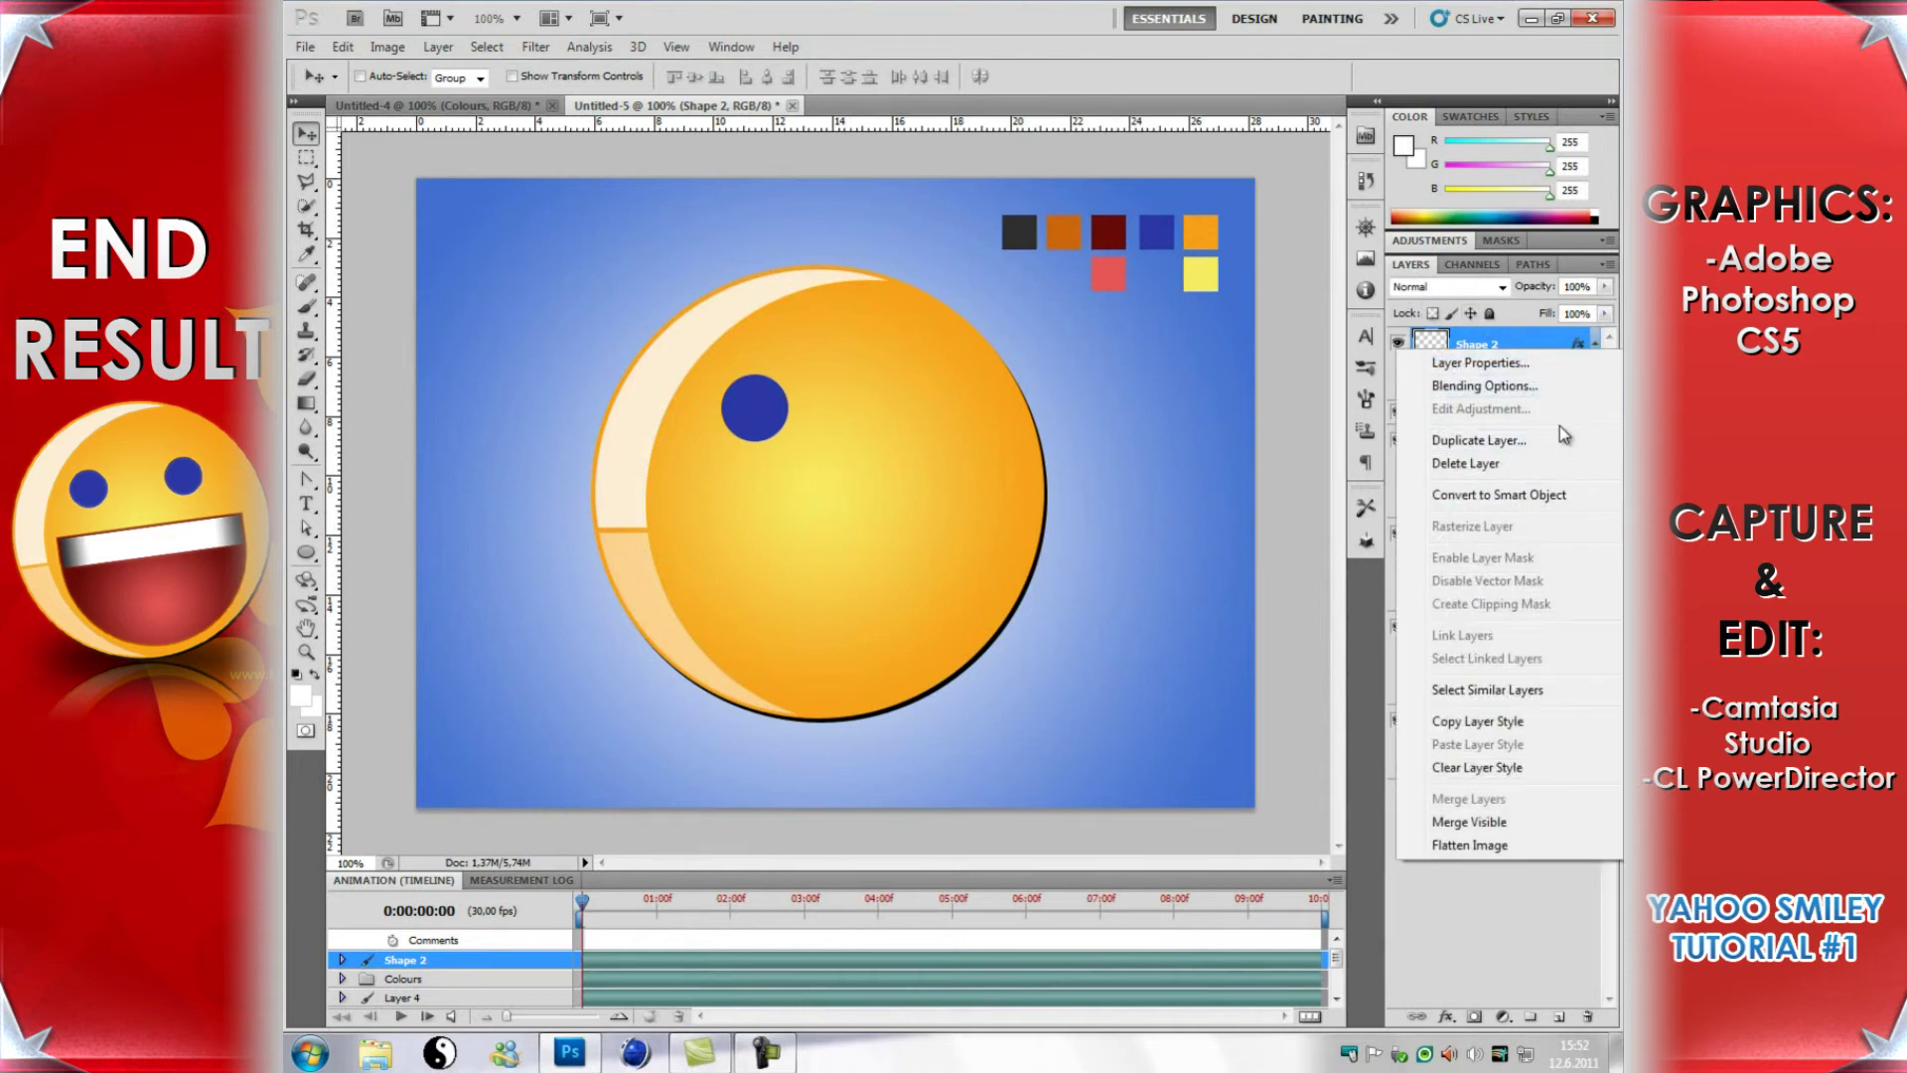
{"action": "left_click", "coordinate": [1514, 442]}
{"action": "left_click", "coordinate": [1140, 328]}
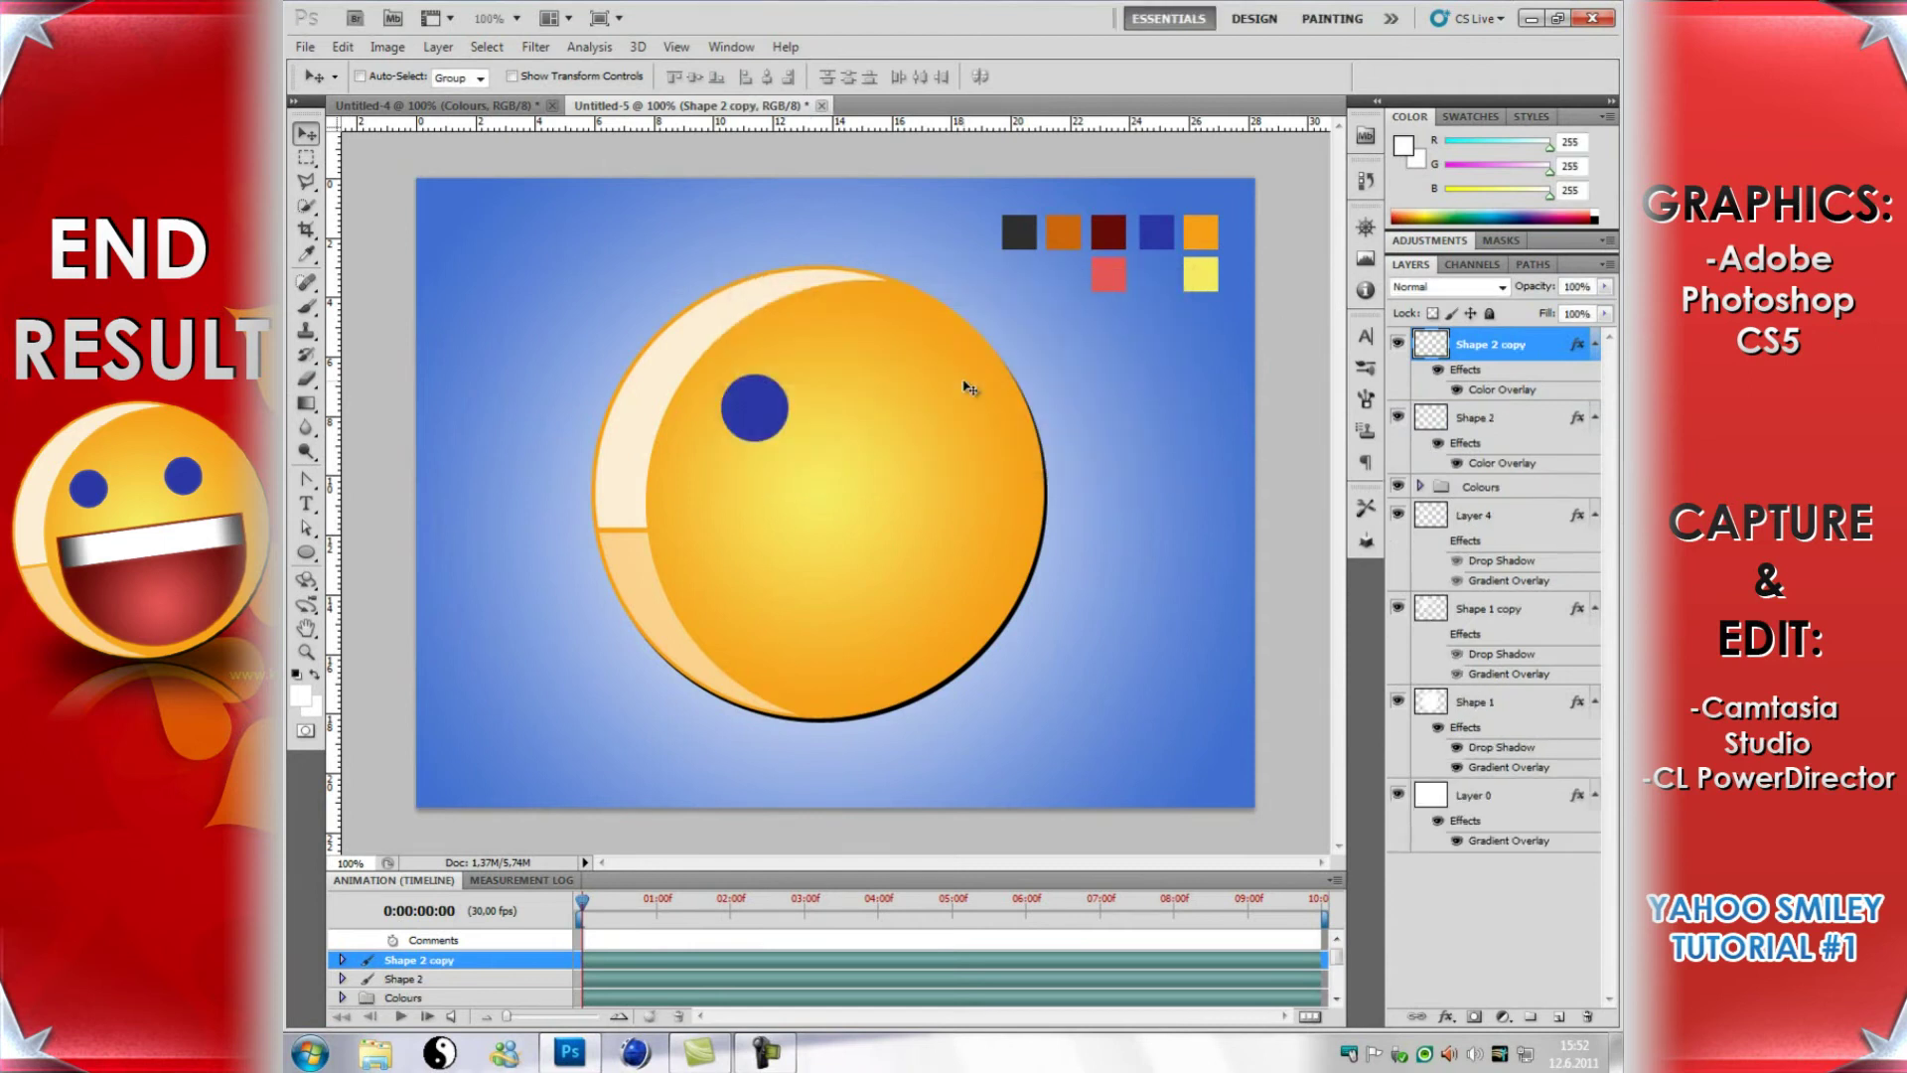
{"action": "left_click_drag", "start_coordinate": [852, 401], "coordinate": [1008, 406]}
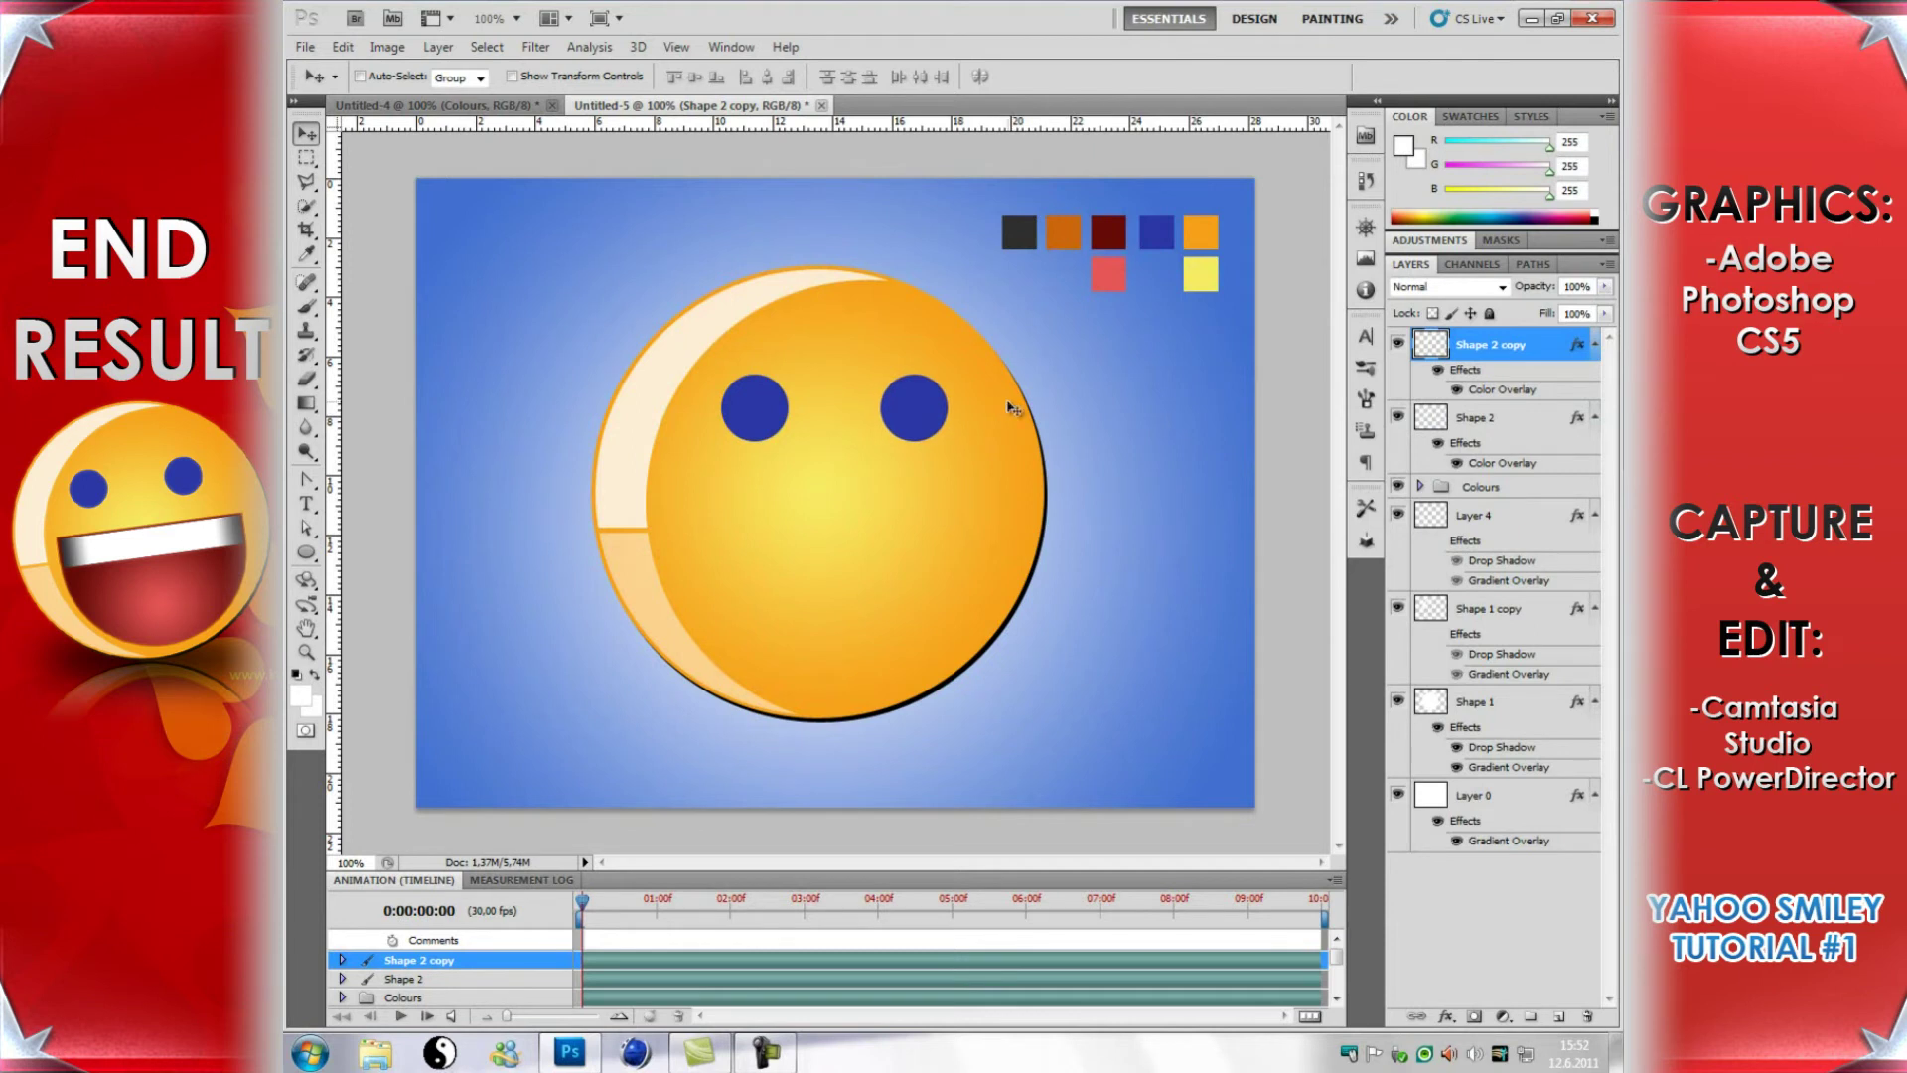
Step: Add a vertical guide through the face's centre and nudge both eyes left to space them evenly
{"action": "left_click", "coordinate": [1498, 705]}
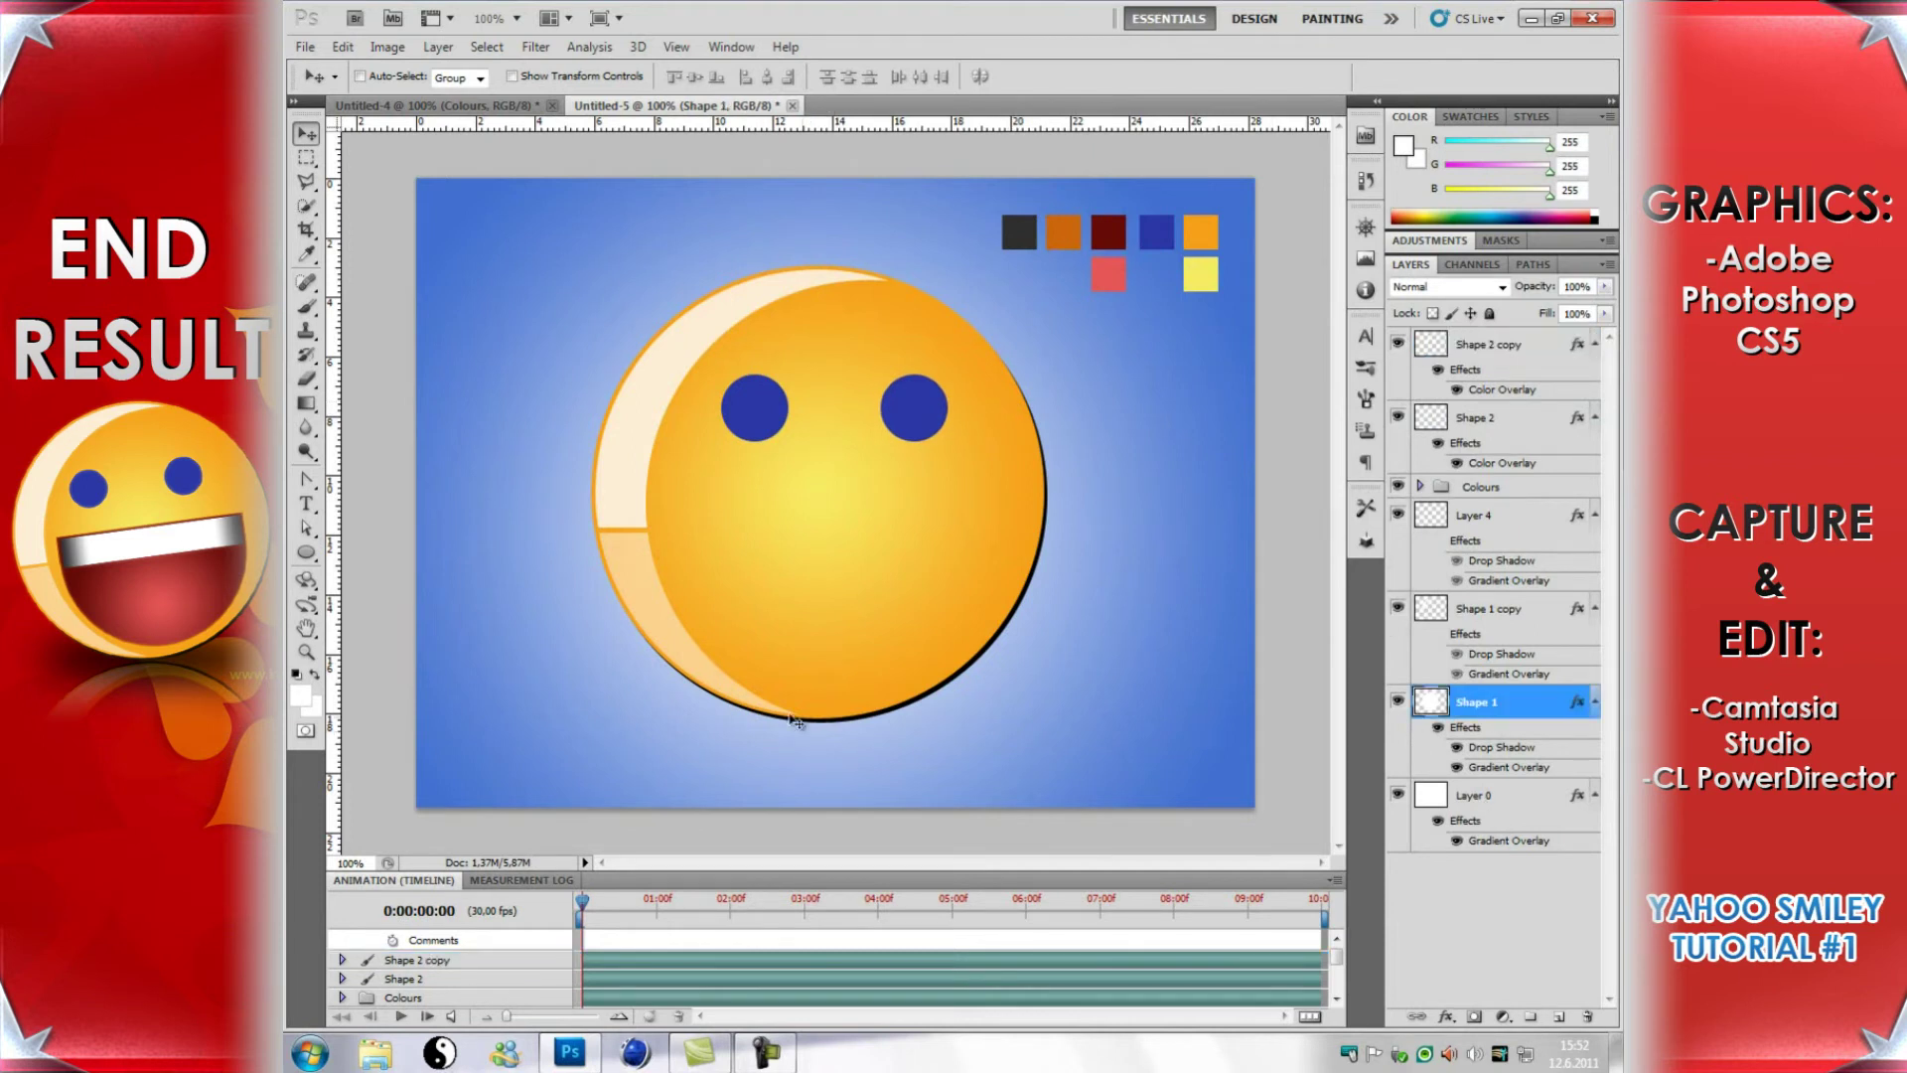
{"action": "left_click_drag", "start_coordinate": [338, 700], "coordinate": [825, 750]}
{"action": "left_click", "coordinate": [1493, 350]}
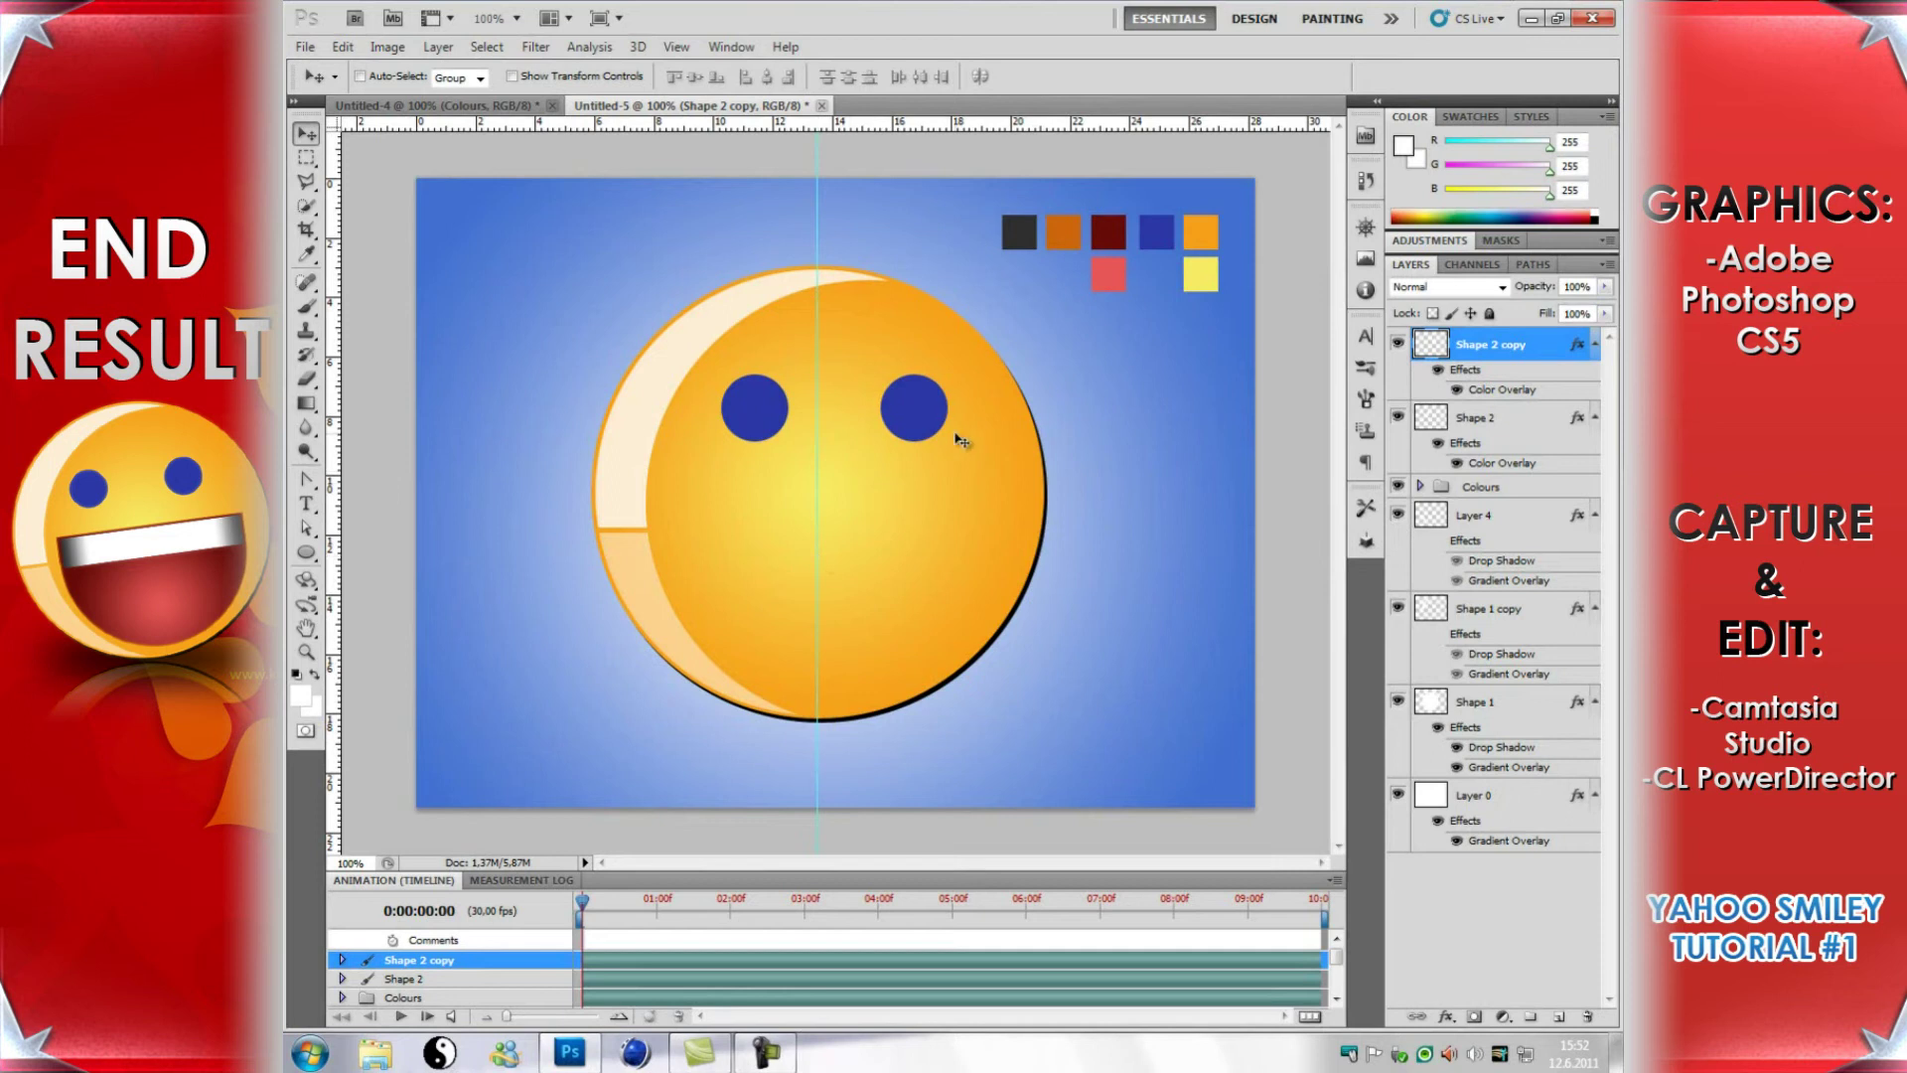
{"action": "key", "text": "Left"}
{"action": "key", "text": "Left"}
{"action": "key", "text": "Left"}
{"action": "key", "text": "Left"}
{"action": "key", "text": "Left"}
{"action": "key", "text": "Left"}
{"action": "left_click", "coordinate": [1515, 422]}
{"action": "key", "text": "Left"}
{"action": "key", "text": "Left"}
{"action": "key", "text": "Left"}
{"action": "key", "text": "Left"}
{"action": "key", "text": "Left"}
{"action": "key", "text": "Left"}
{"action": "key", "text": "Left"}
{"action": "key", "text": "Left"}
{"action": "key", "text": "Left"}
{"action": "key", "text": "Left"}
{"action": "key", "text": "Left"}
{"action": "key", "text": "Left"}
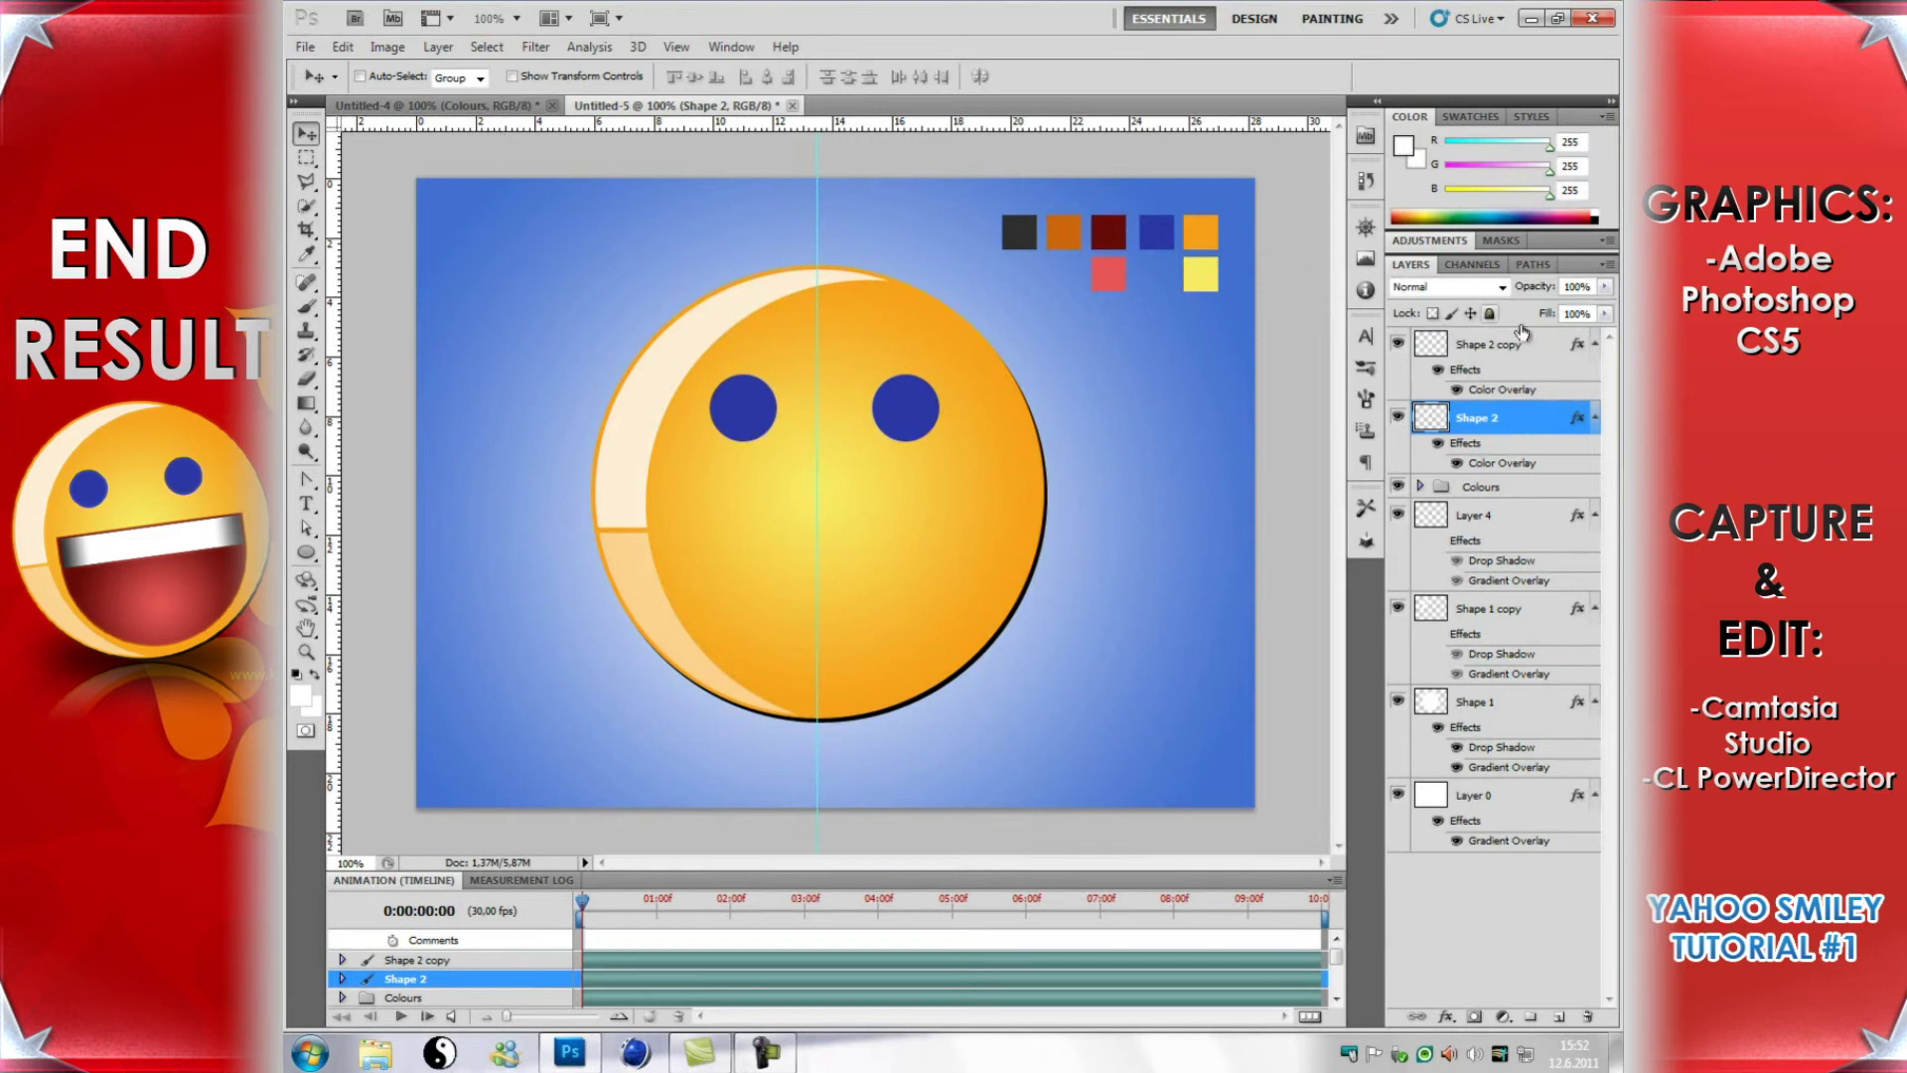
{"action": "left_click", "coordinate": [1523, 332]}
{"action": "left_click", "coordinate": [1545, 434]}
{"action": "key", "text": "Left"}
{"action": "key", "text": "Left"}
{"action": "key", "text": "Left"}
{"action": "key", "text": "Left"}
{"action": "key", "text": "Left"}
{"action": "key", "text": "Left"}
{"action": "key", "text": "Left"}
{"action": "key", "text": "Left"}
{"action": "left_click", "coordinate": [1535, 342]}
{"action": "key", "text": "Left"}
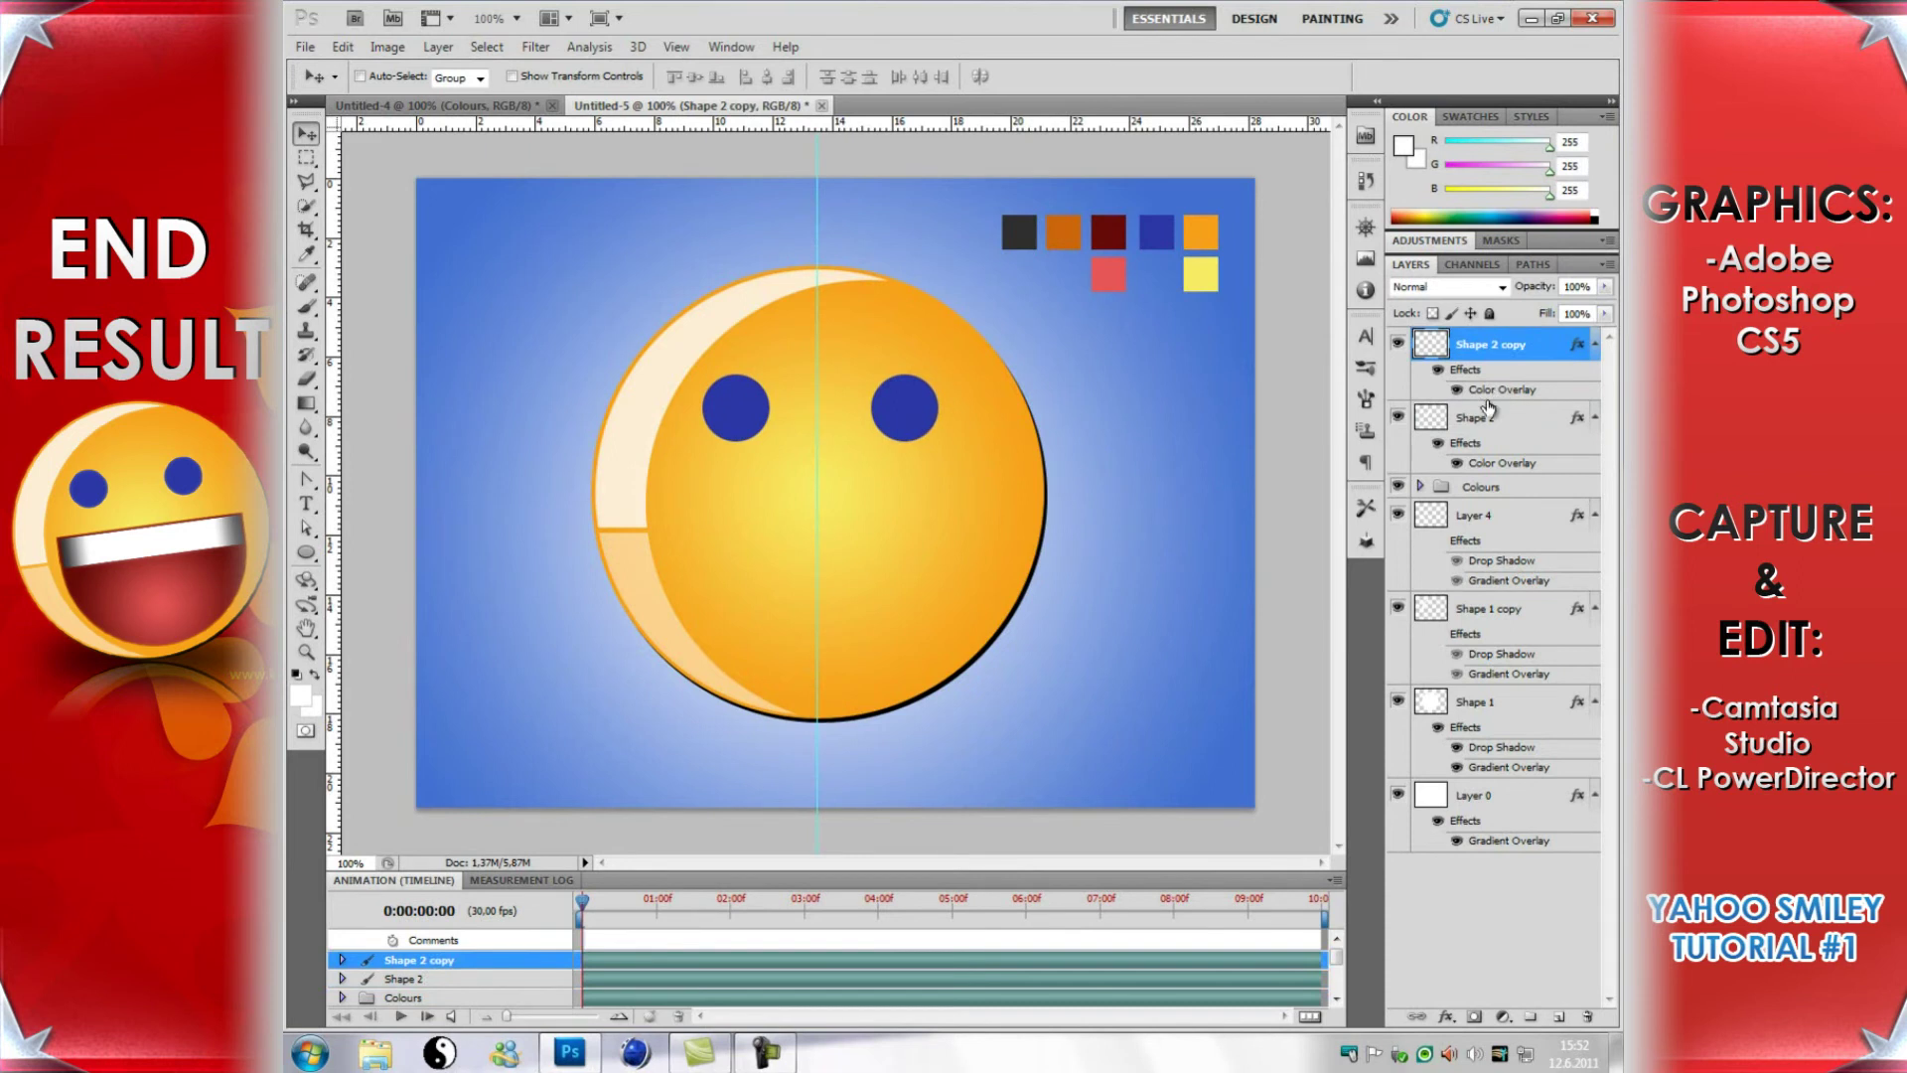
Step: Clear the guides and make a half-disc mouth selection: a circle minus its top half
{"action": "left_click", "coordinate": [676, 47]}
{"action": "left_click", "coordinate": [800, 485]}
{"action": "left_click", "coordinate": [306, 157]}
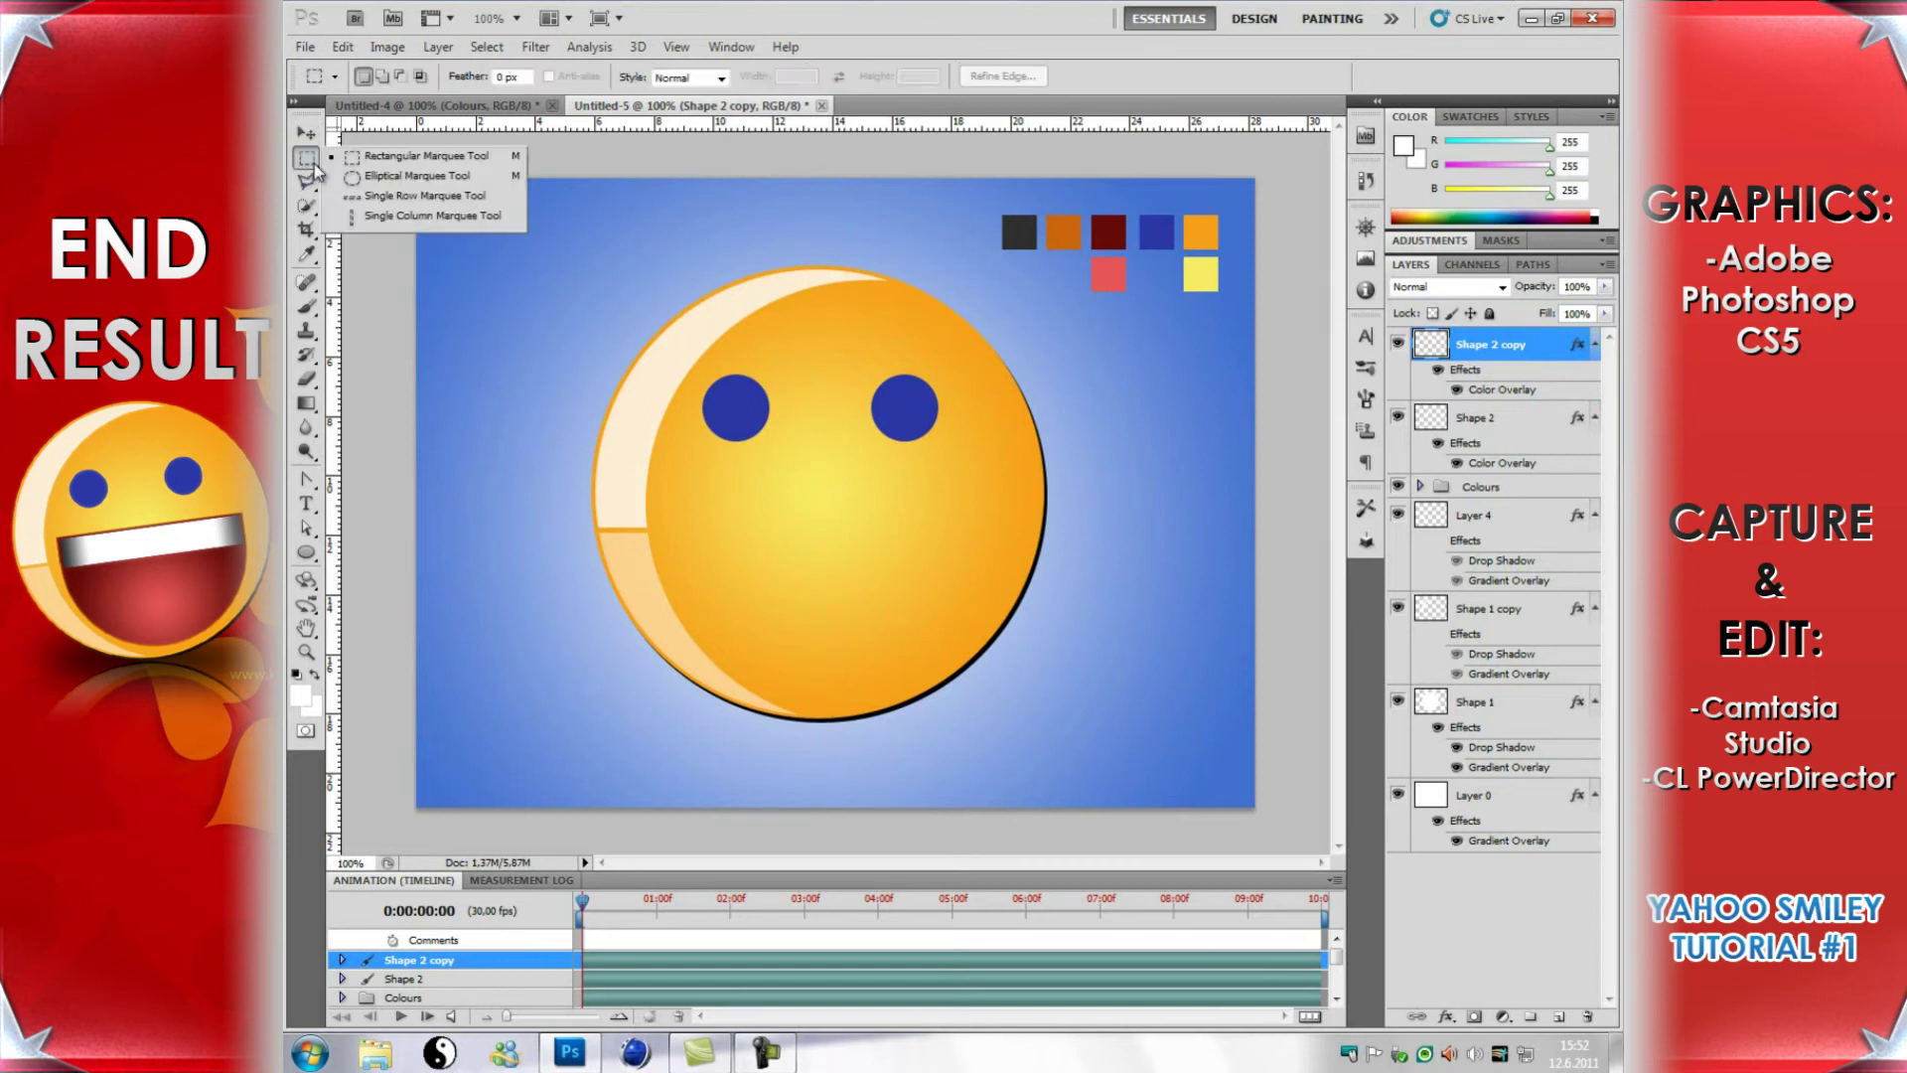
{"action": "left_click", "coordinate": [380, 177]}
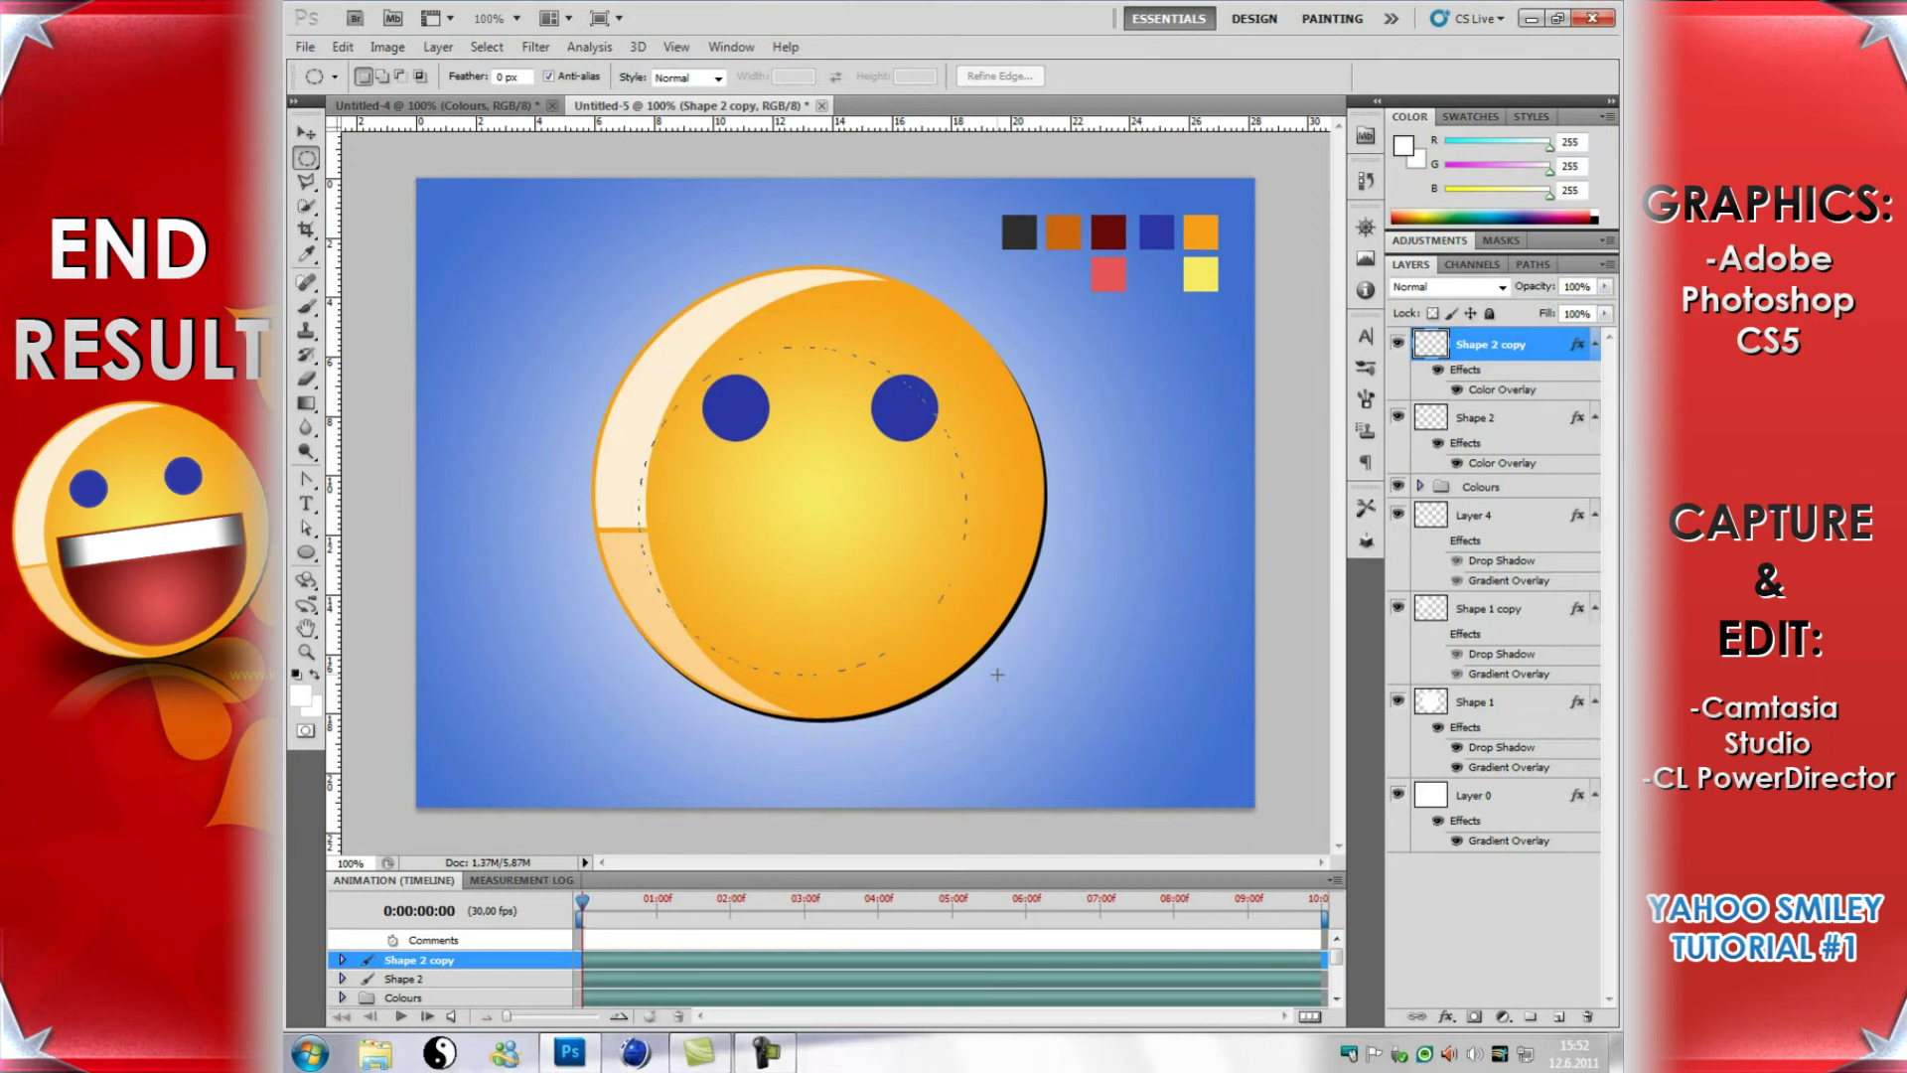
{"action": "left_click_drag", "start_coordinate": [997, 675], "coordinate": [993, 672]}
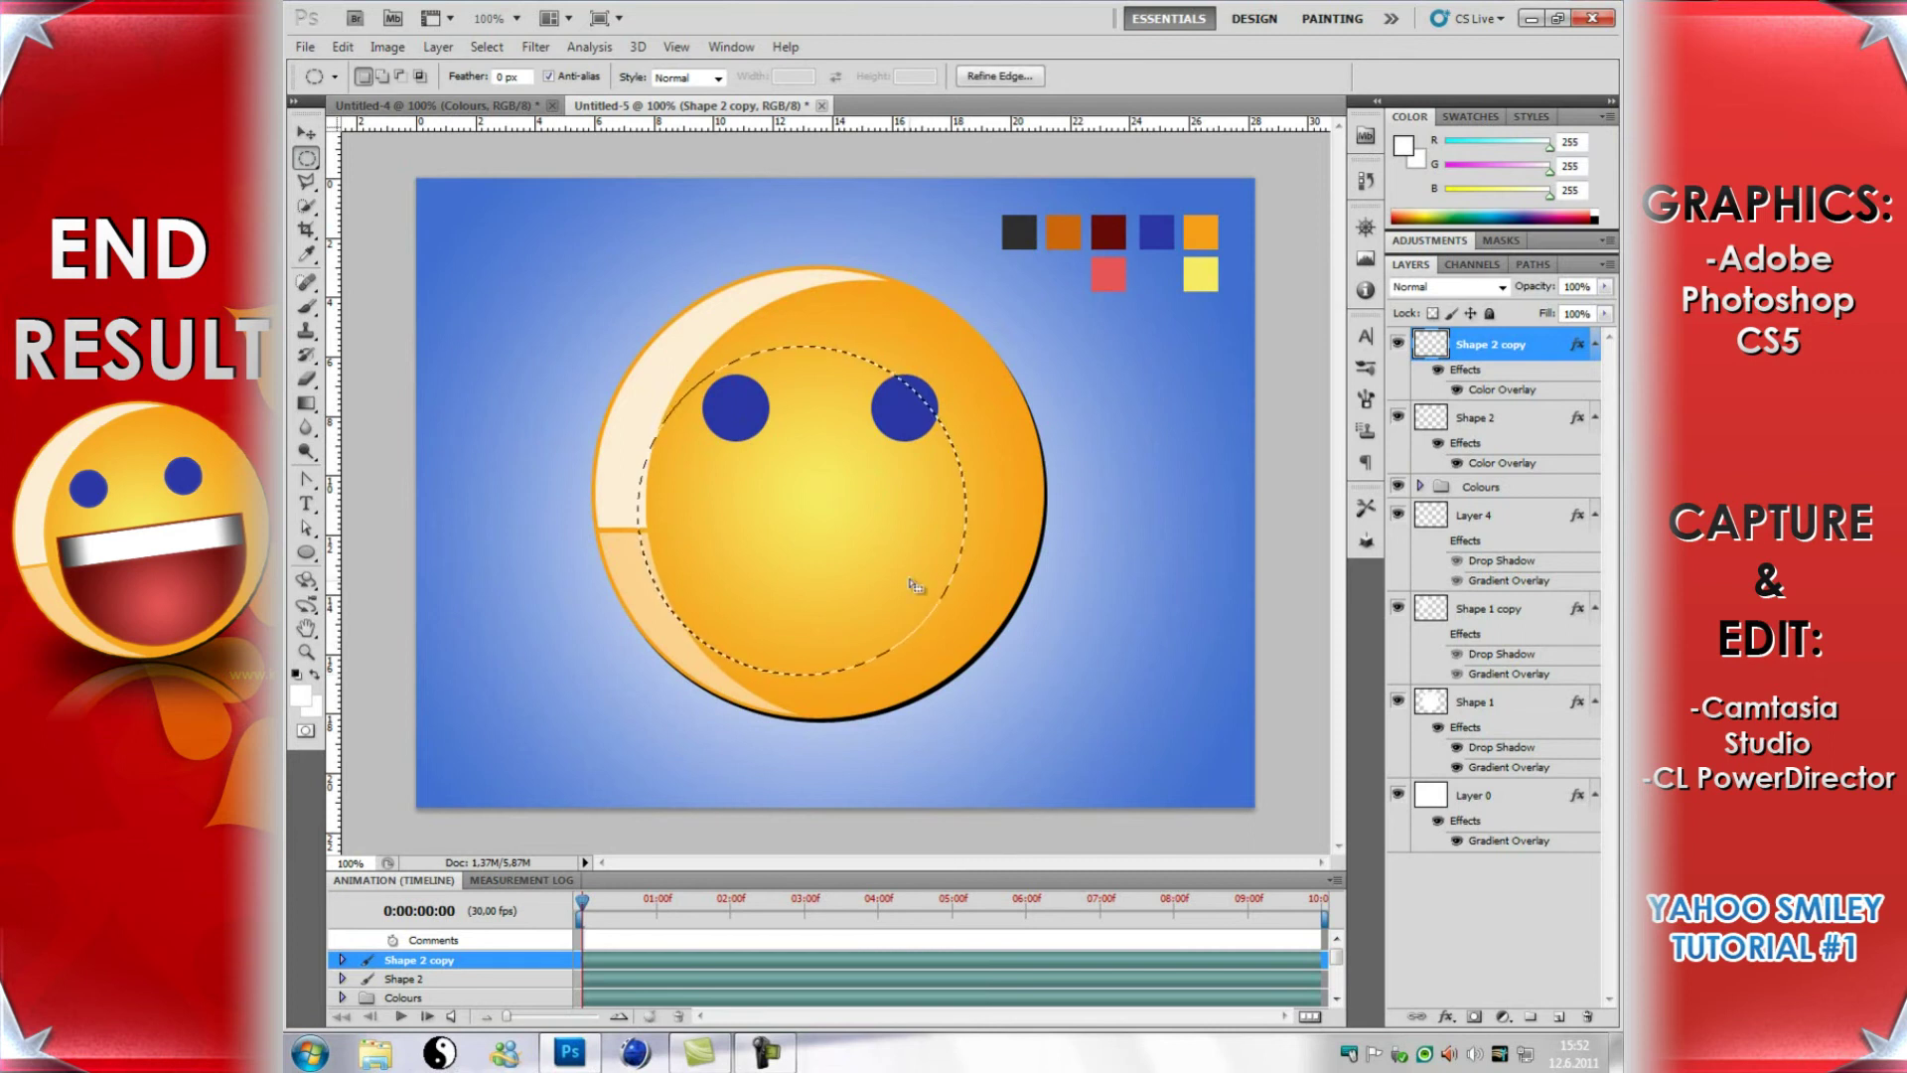
{"action": "left_click_drag", "start_coordinate": [880, 546], "coordinate": [896, 592]}
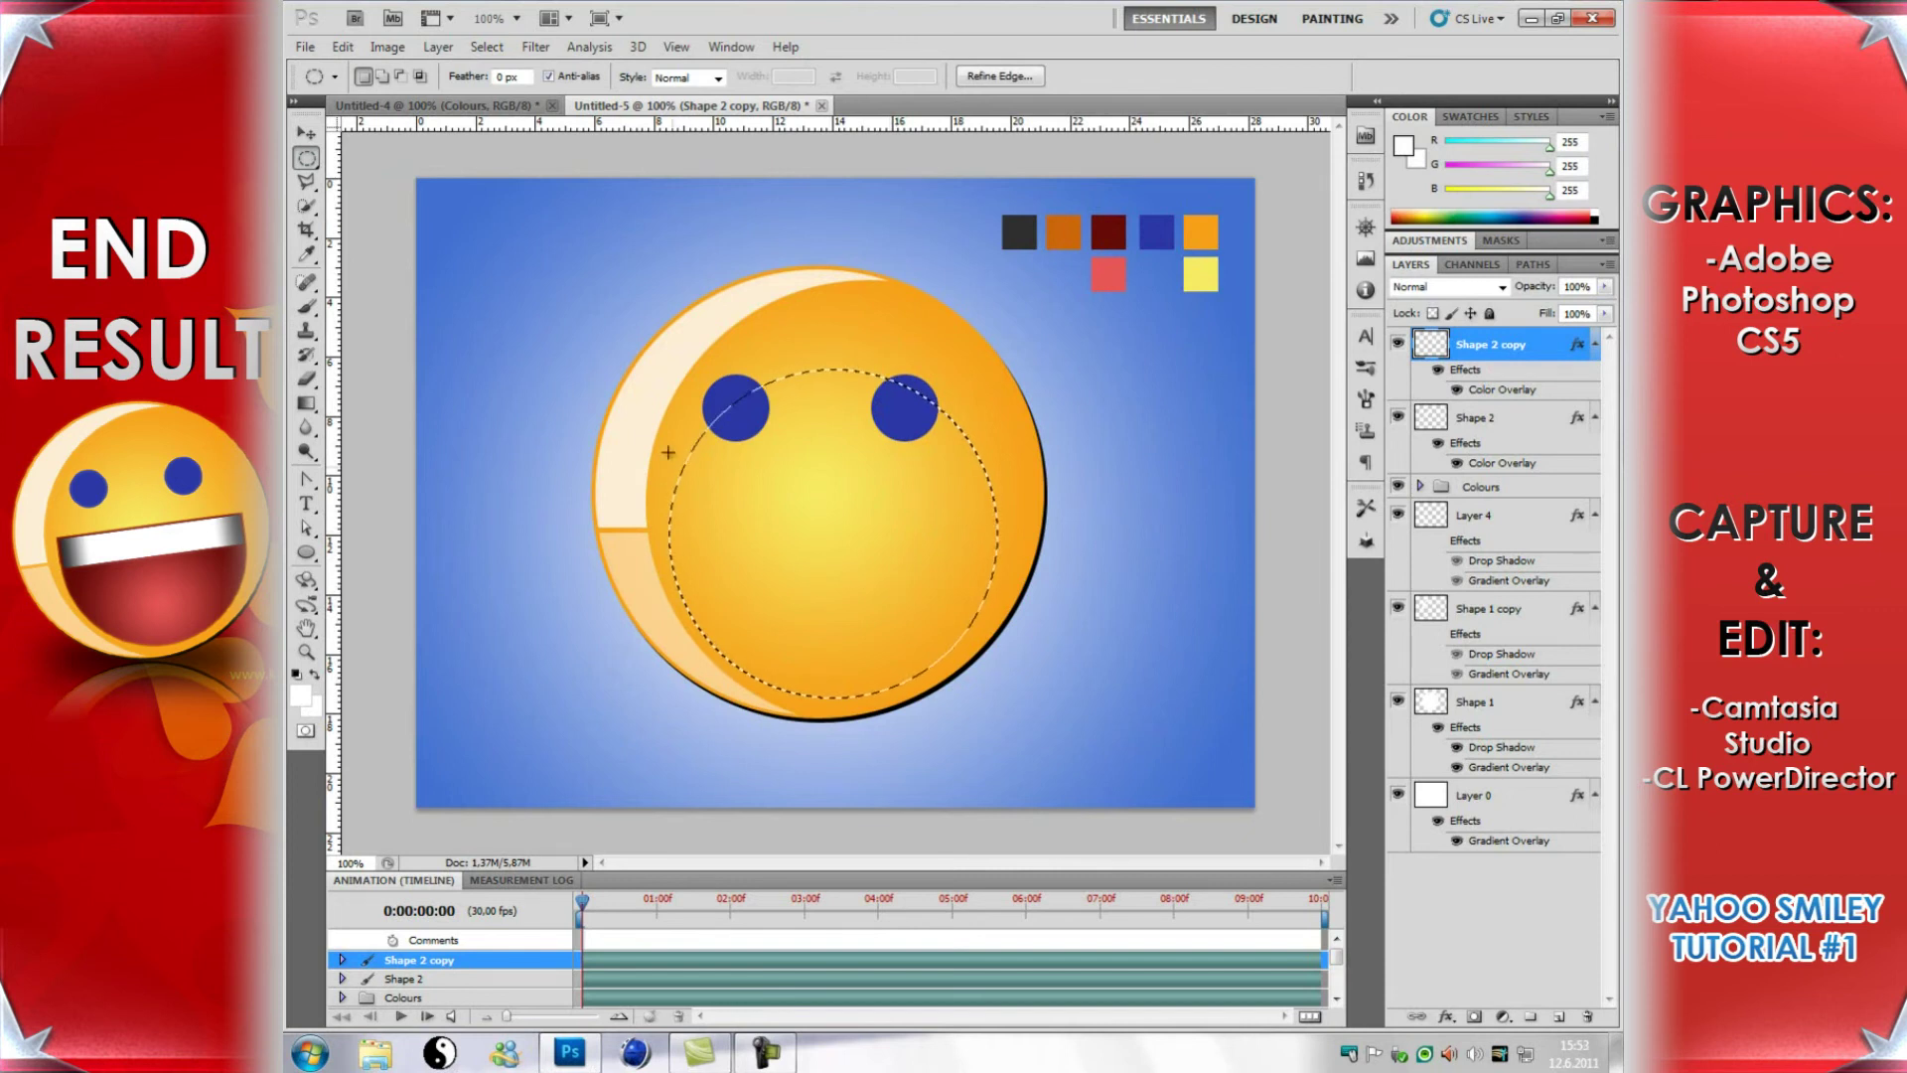
{"action": "right_click", "coordinate": [316, 163]}
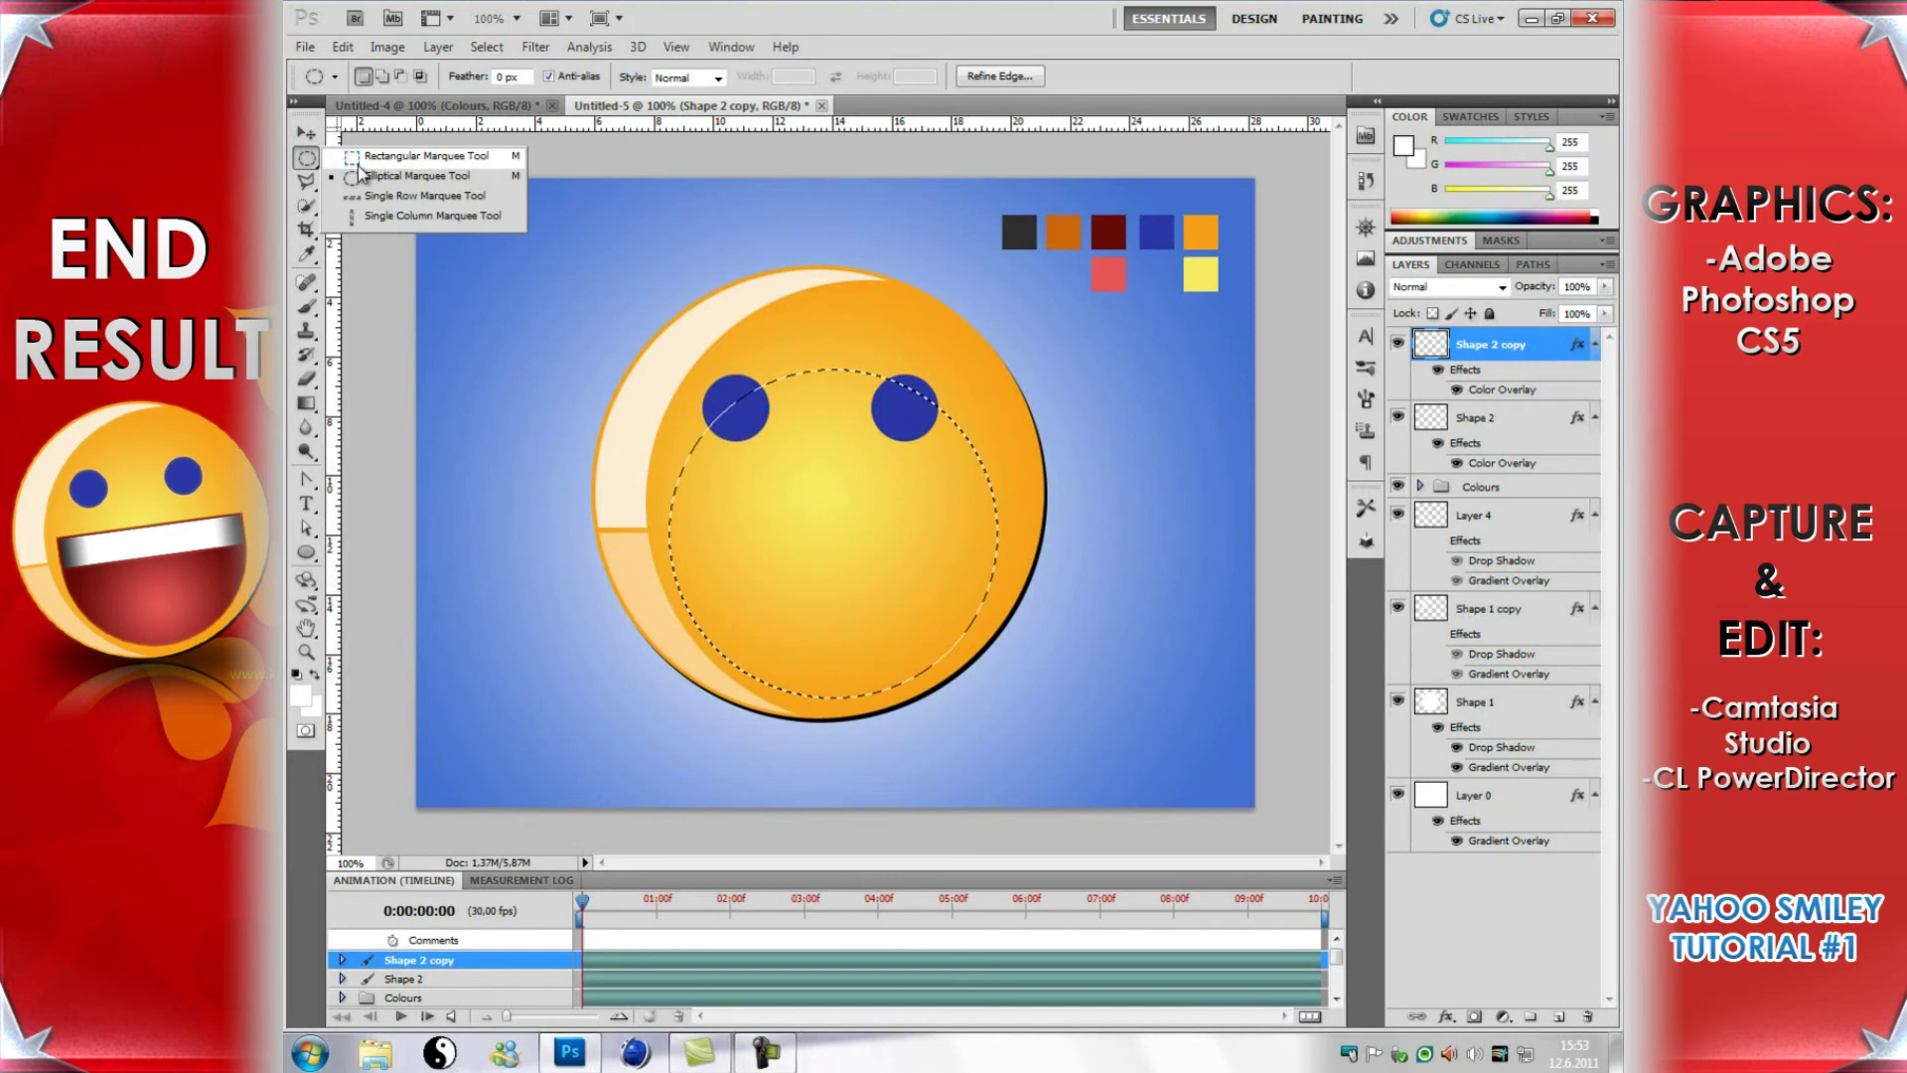
{"action": "left_click", "coordinate": [360, 159]}
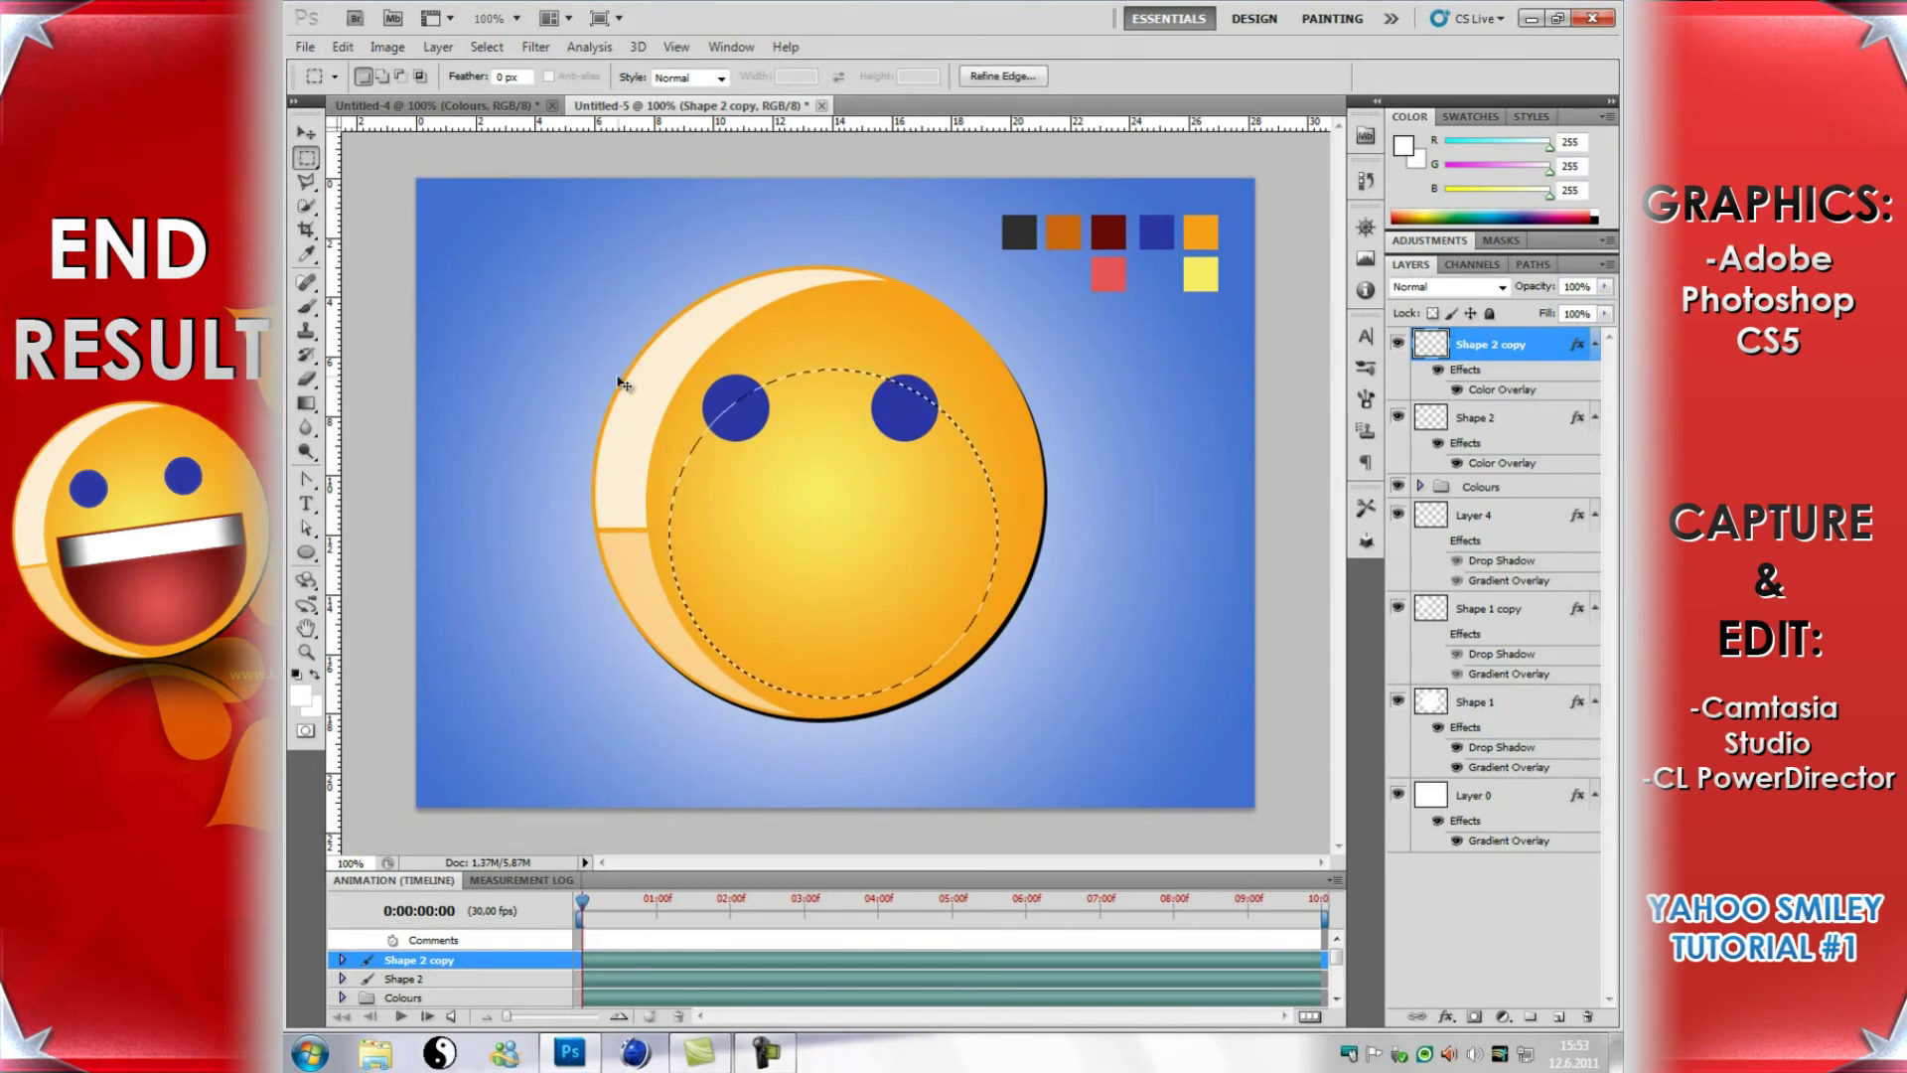
{"action": "key", "text": "alt"}
{"action": "left_click_drag", "start_coordinate": [610, 320], "coordinate": [1028, 527]}
{"action": "left_click_drag", "start_coordinate": [1028, 527], "coordinate": [1027, 527]}
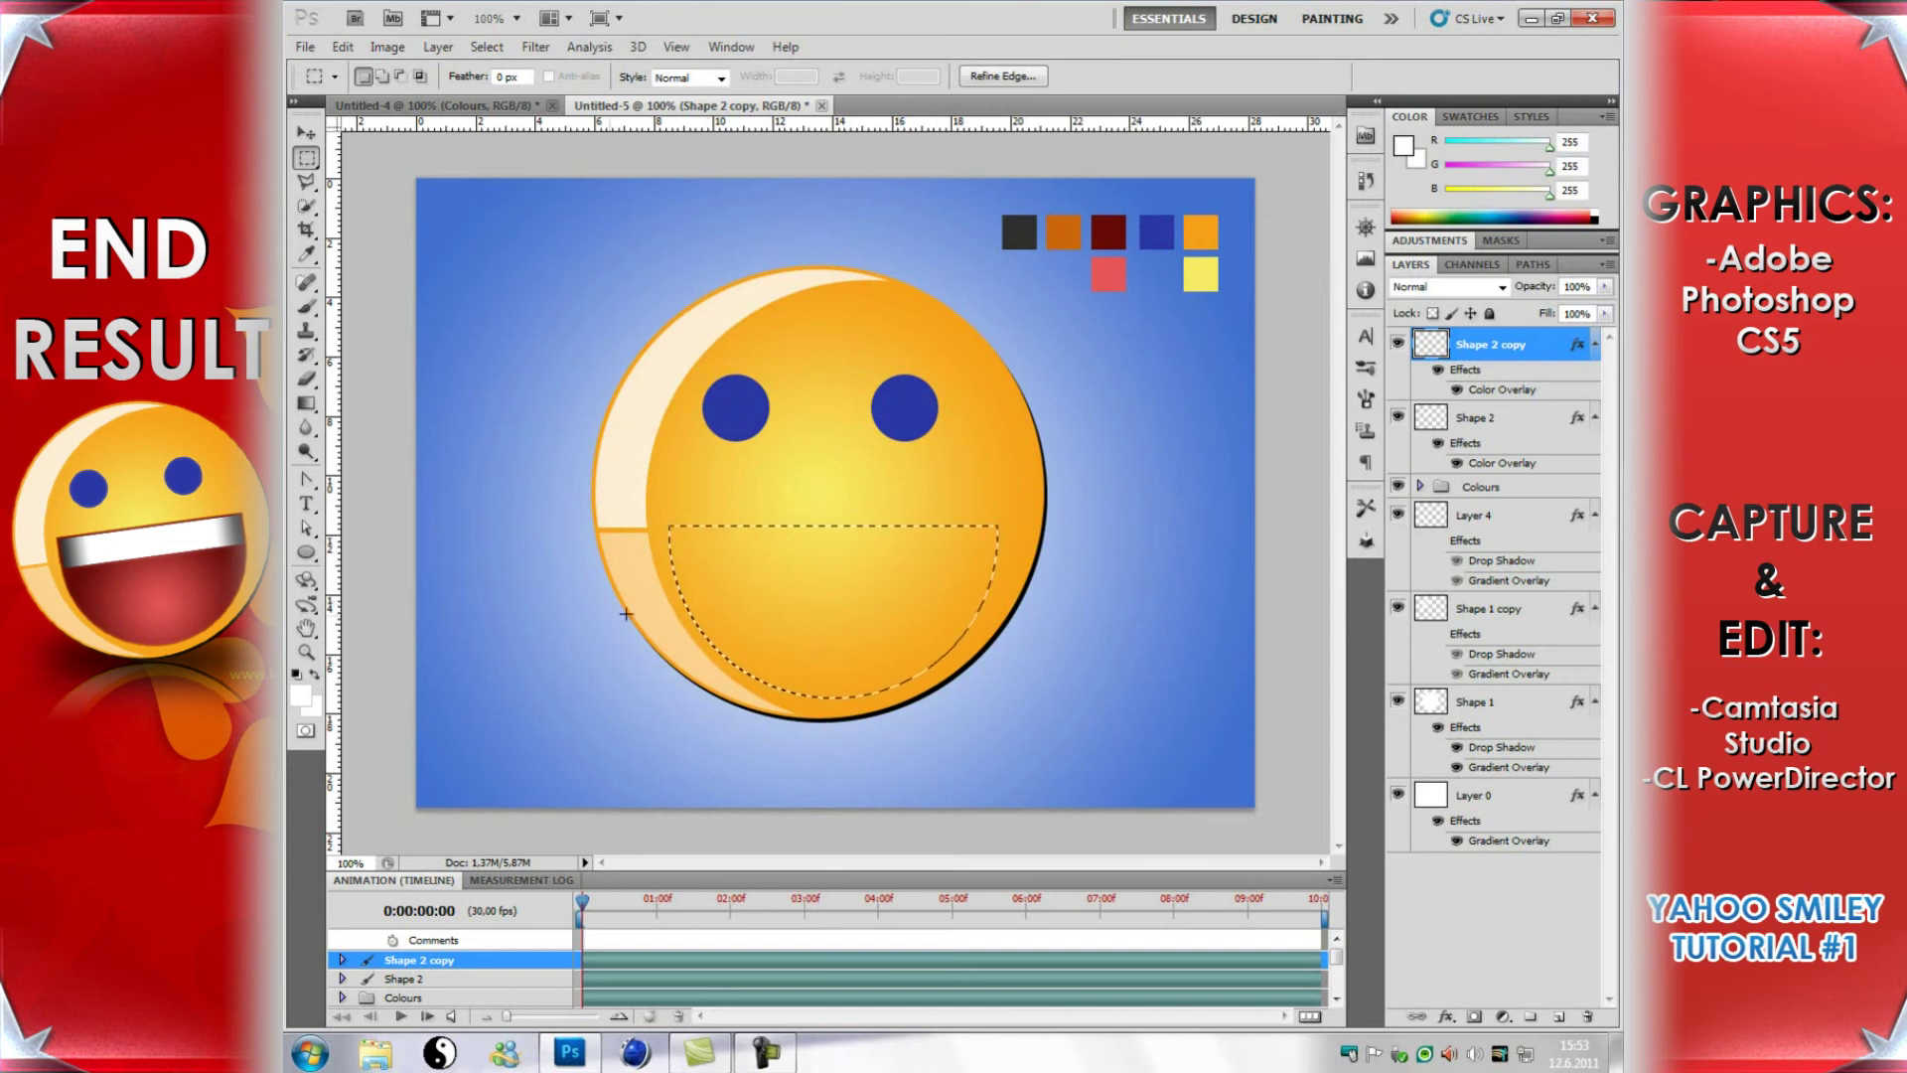
Step: Zoom to about 195%, add a small rectangle to the mouth selection, then return to Actual Pixels
{"action": "left_click", "coordinate": [306, 652]}
{"action": "left_click_drag", "start_coordinate": [831, 526], "coordinate": [894, 574]}
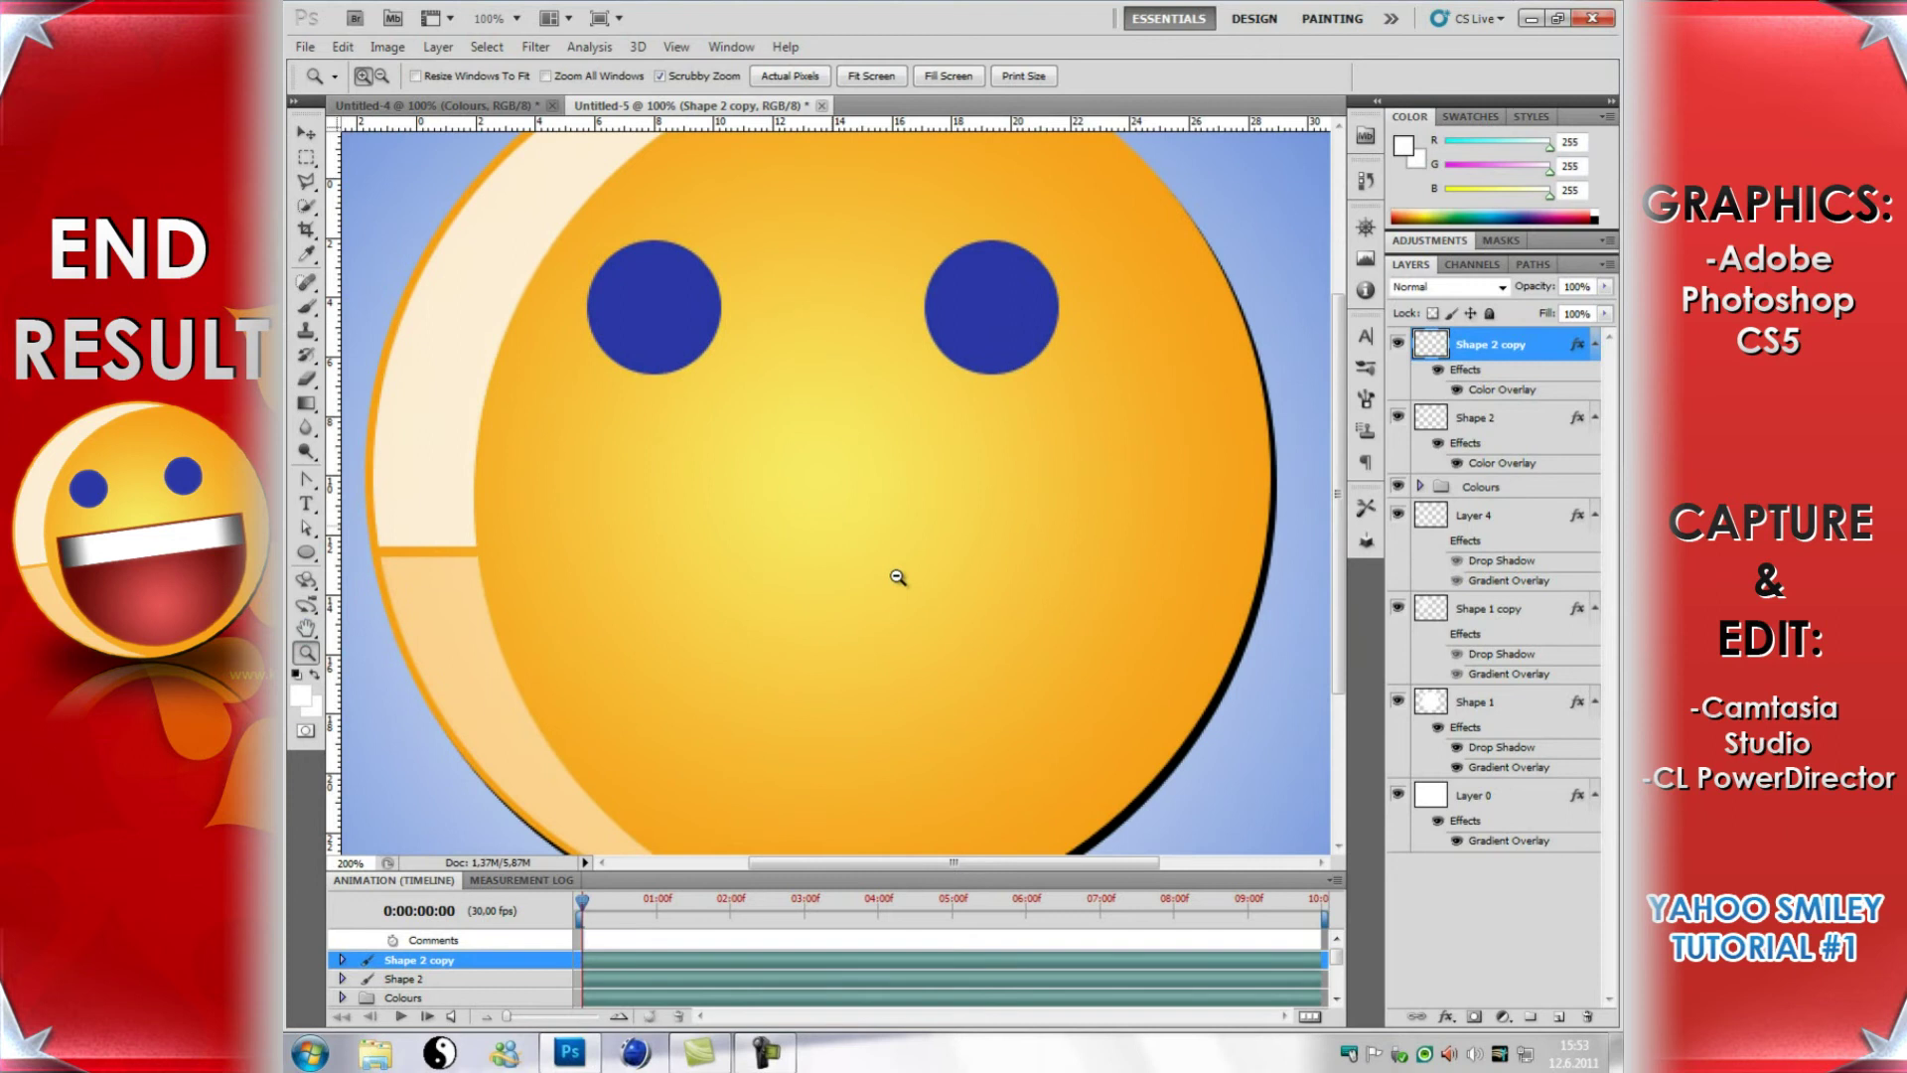
{"action": "left_click", "coordinate": [307, 158]}
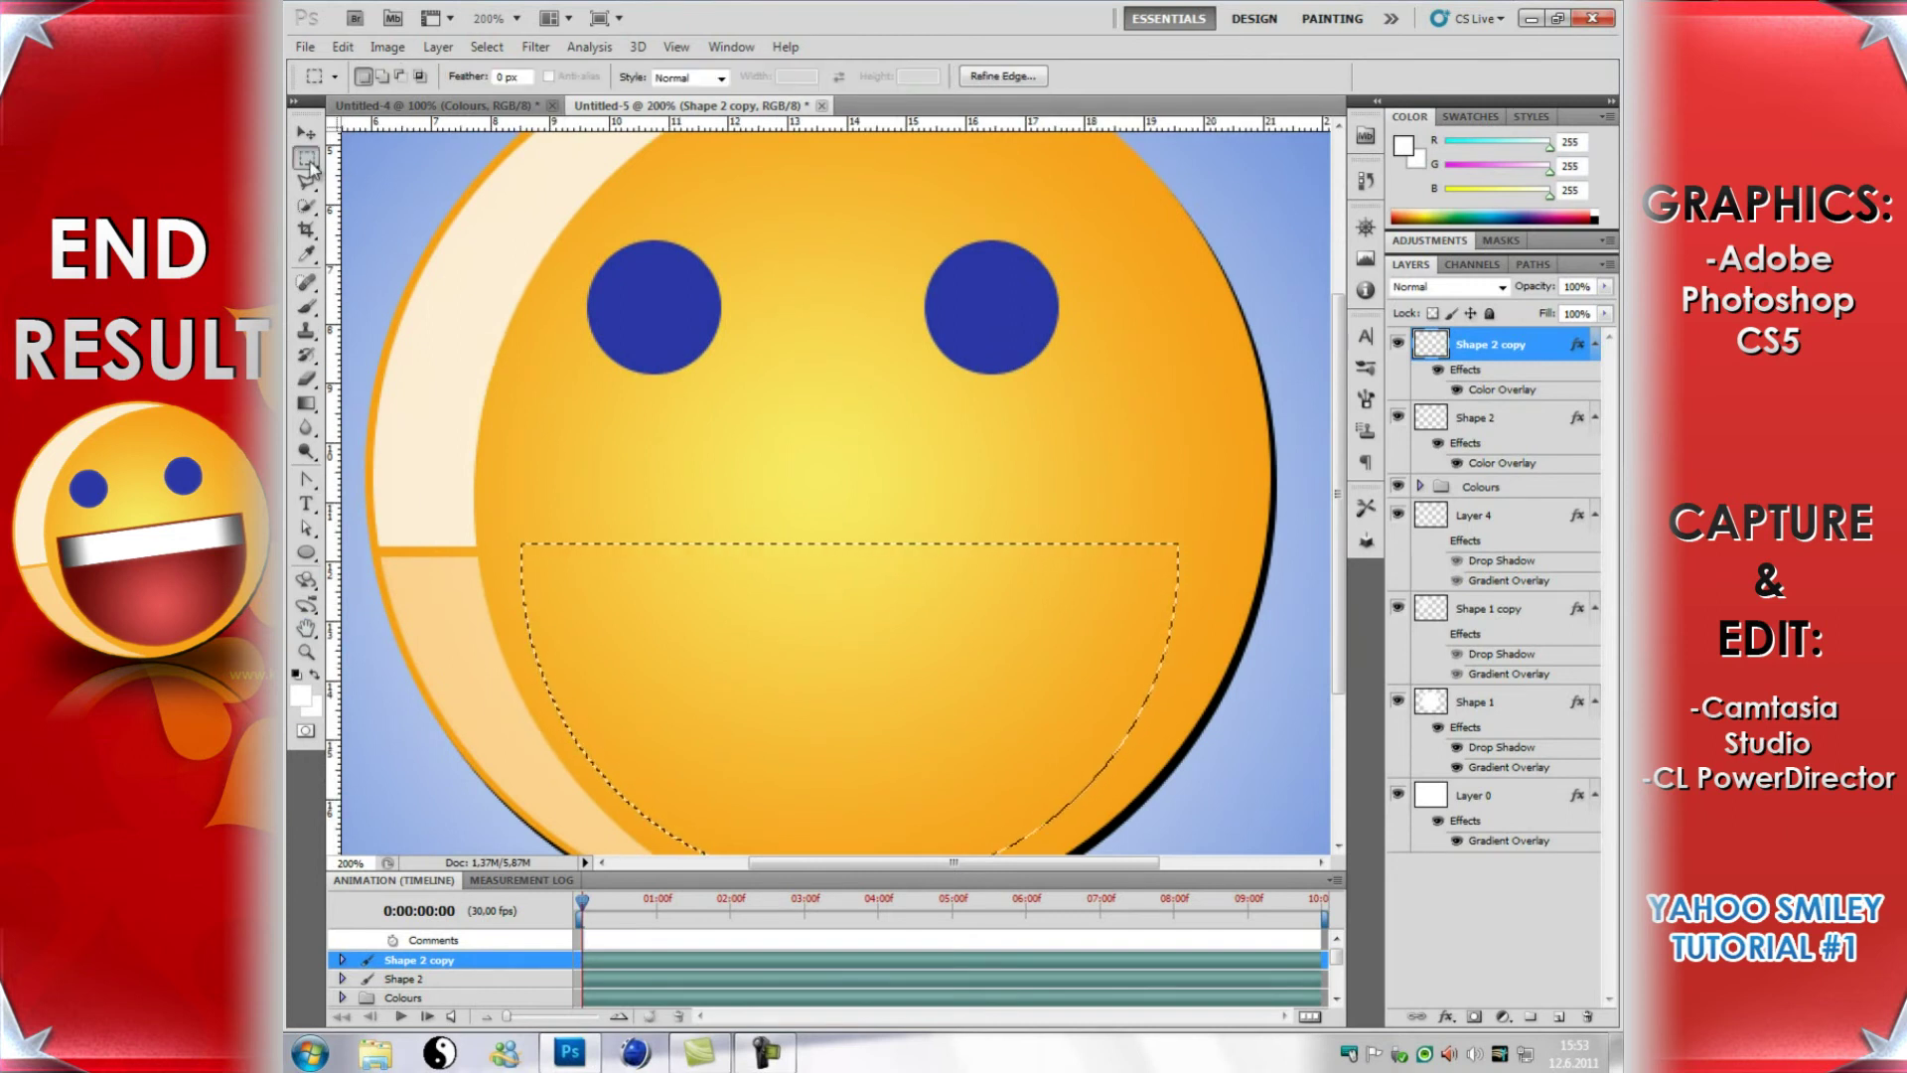
{"action": "right_click", "coordinate": [319, 169]}
{"action": "left_click", "coordinate": [358, 167]}
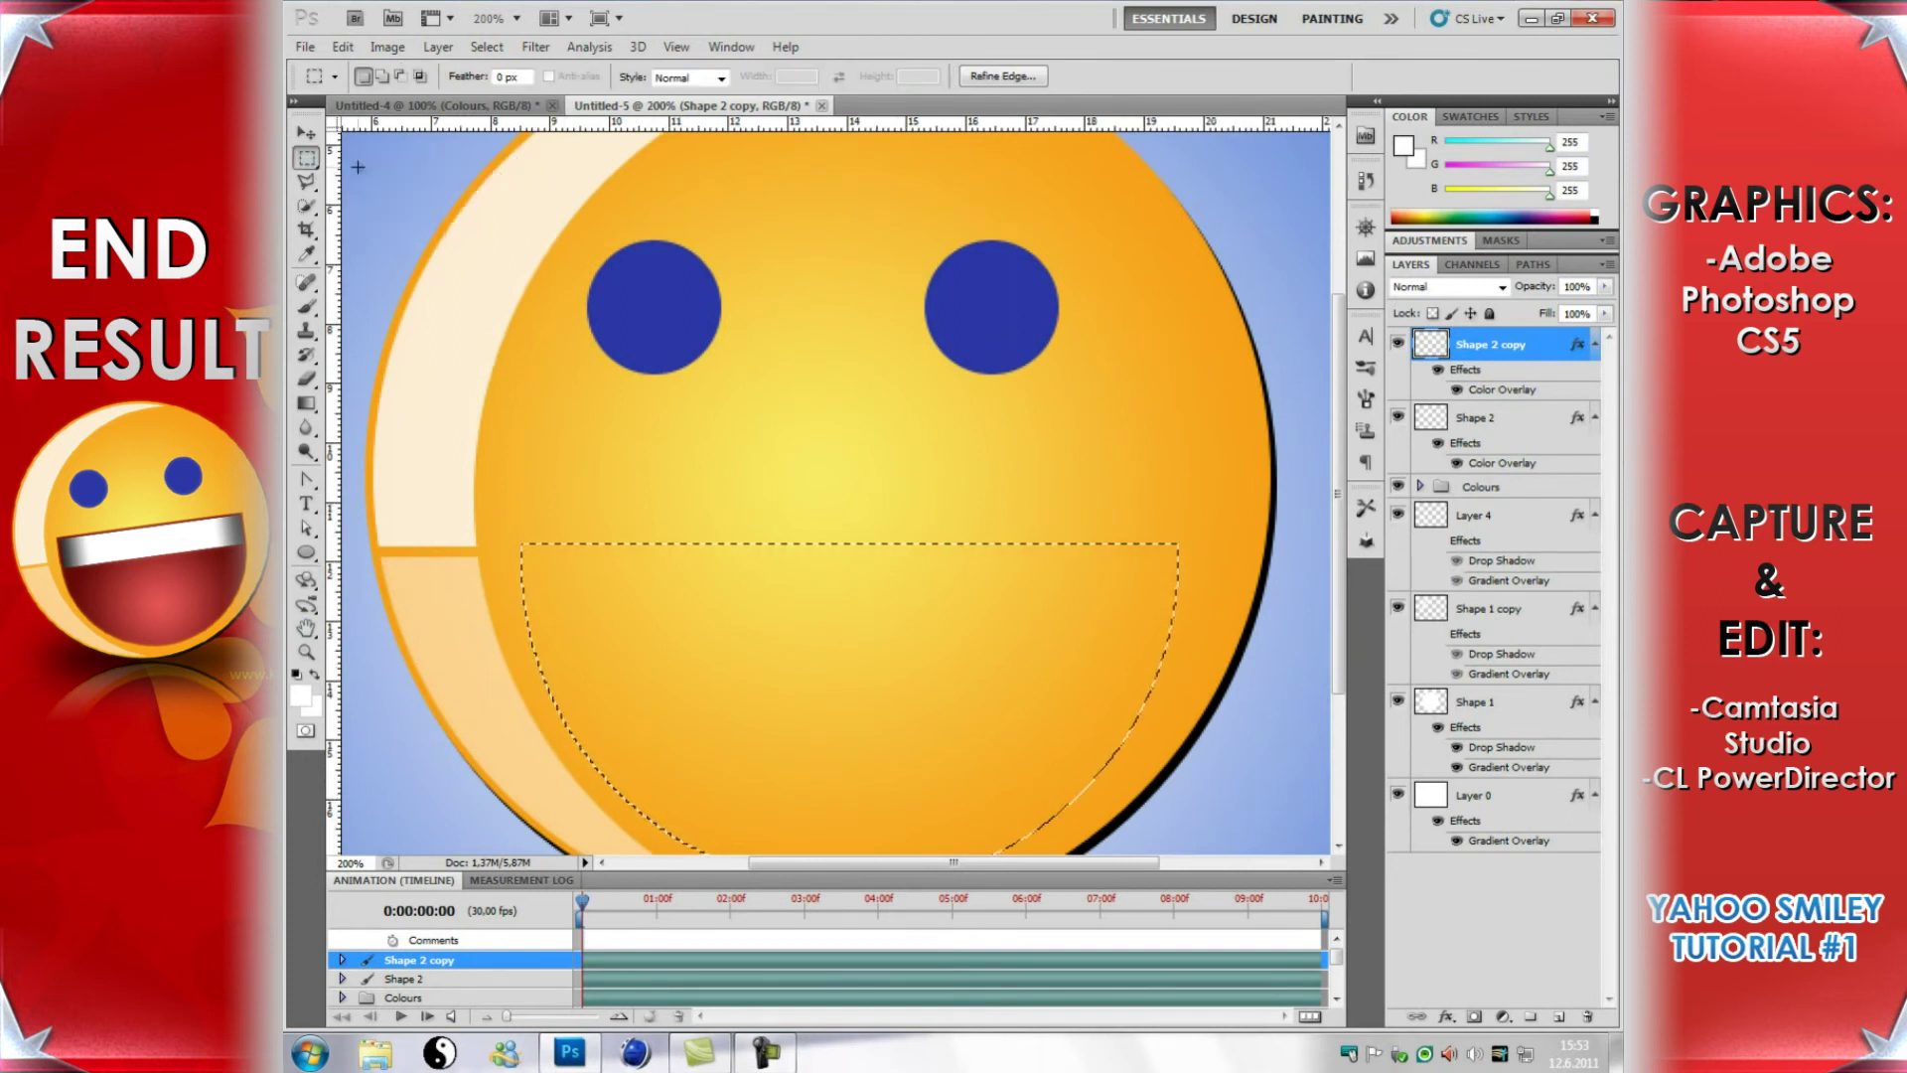
{"action": "key", "text": "shift"}
{"action": "left_click_drag", "start_coordinate": [1187, 481], "coordinate": [1178, 464]}
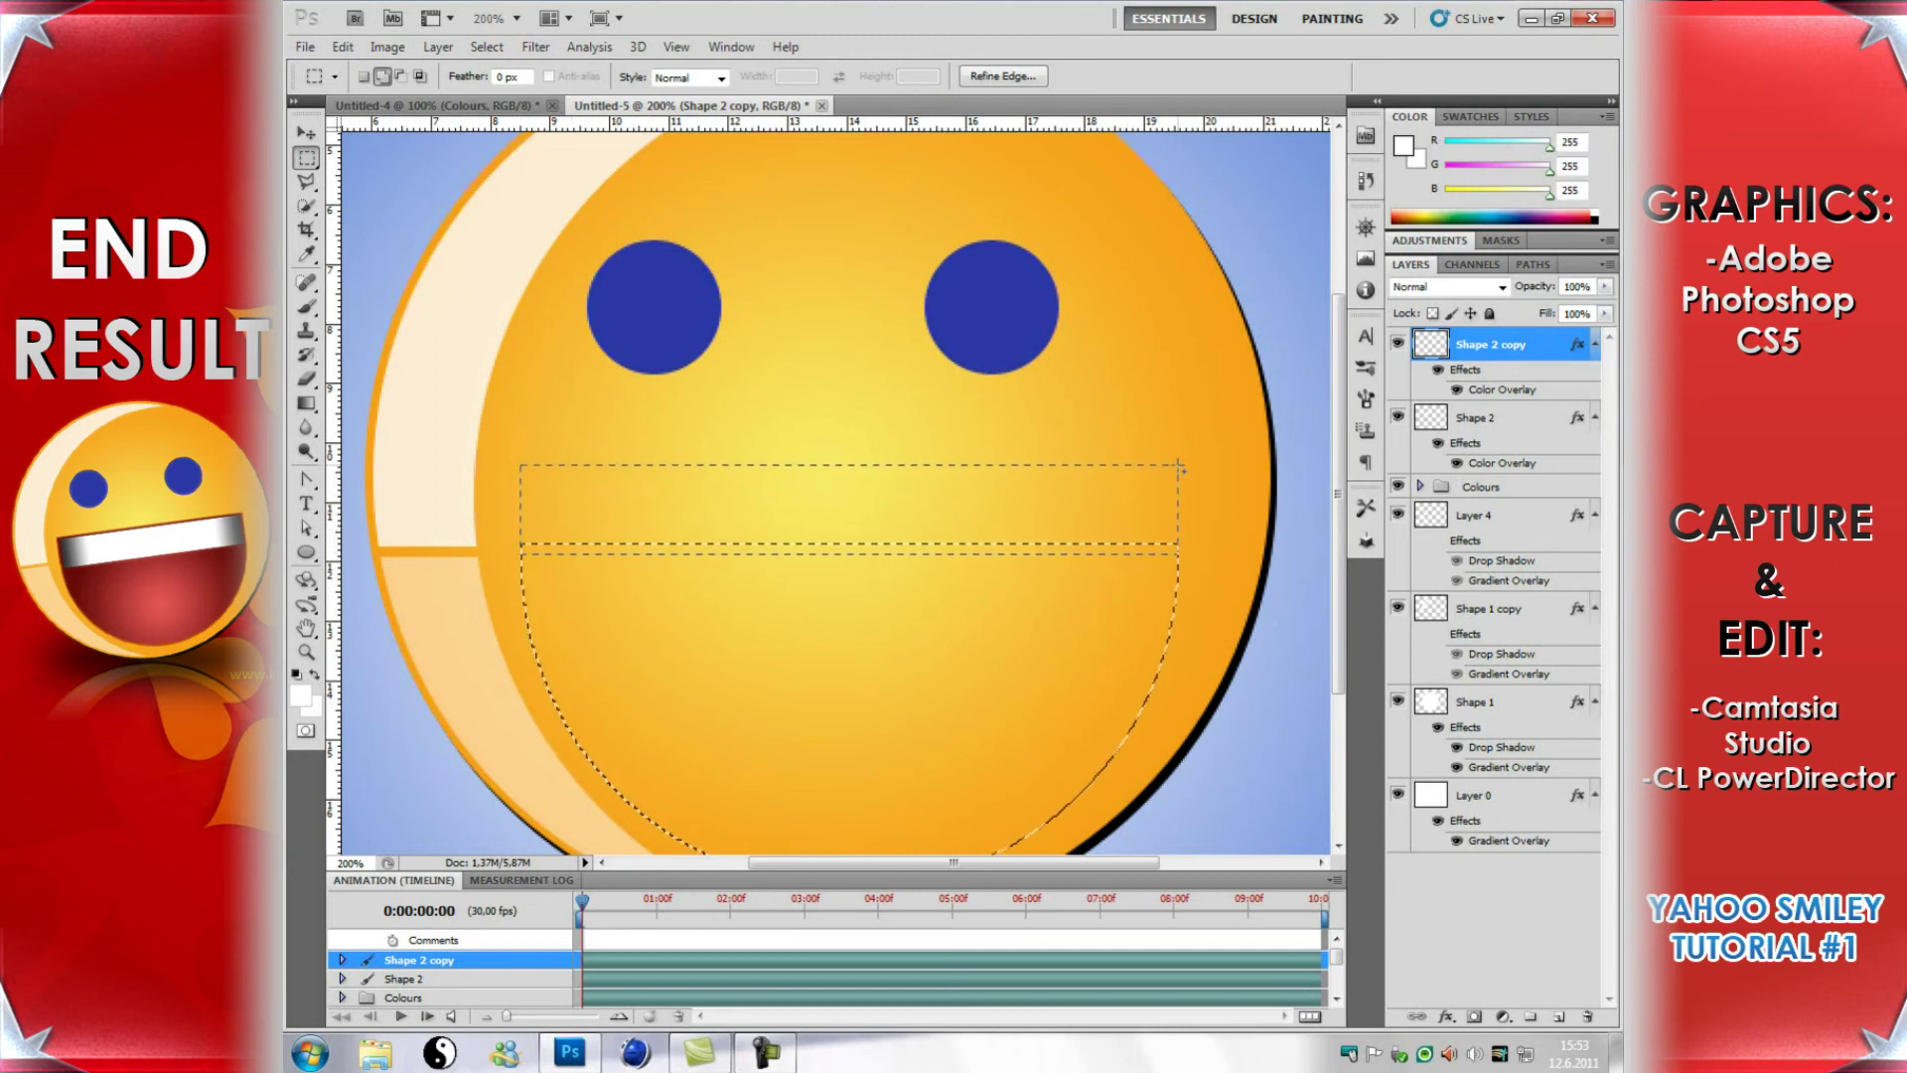
{"action": "left_click", "coordinate": [306, 652]}
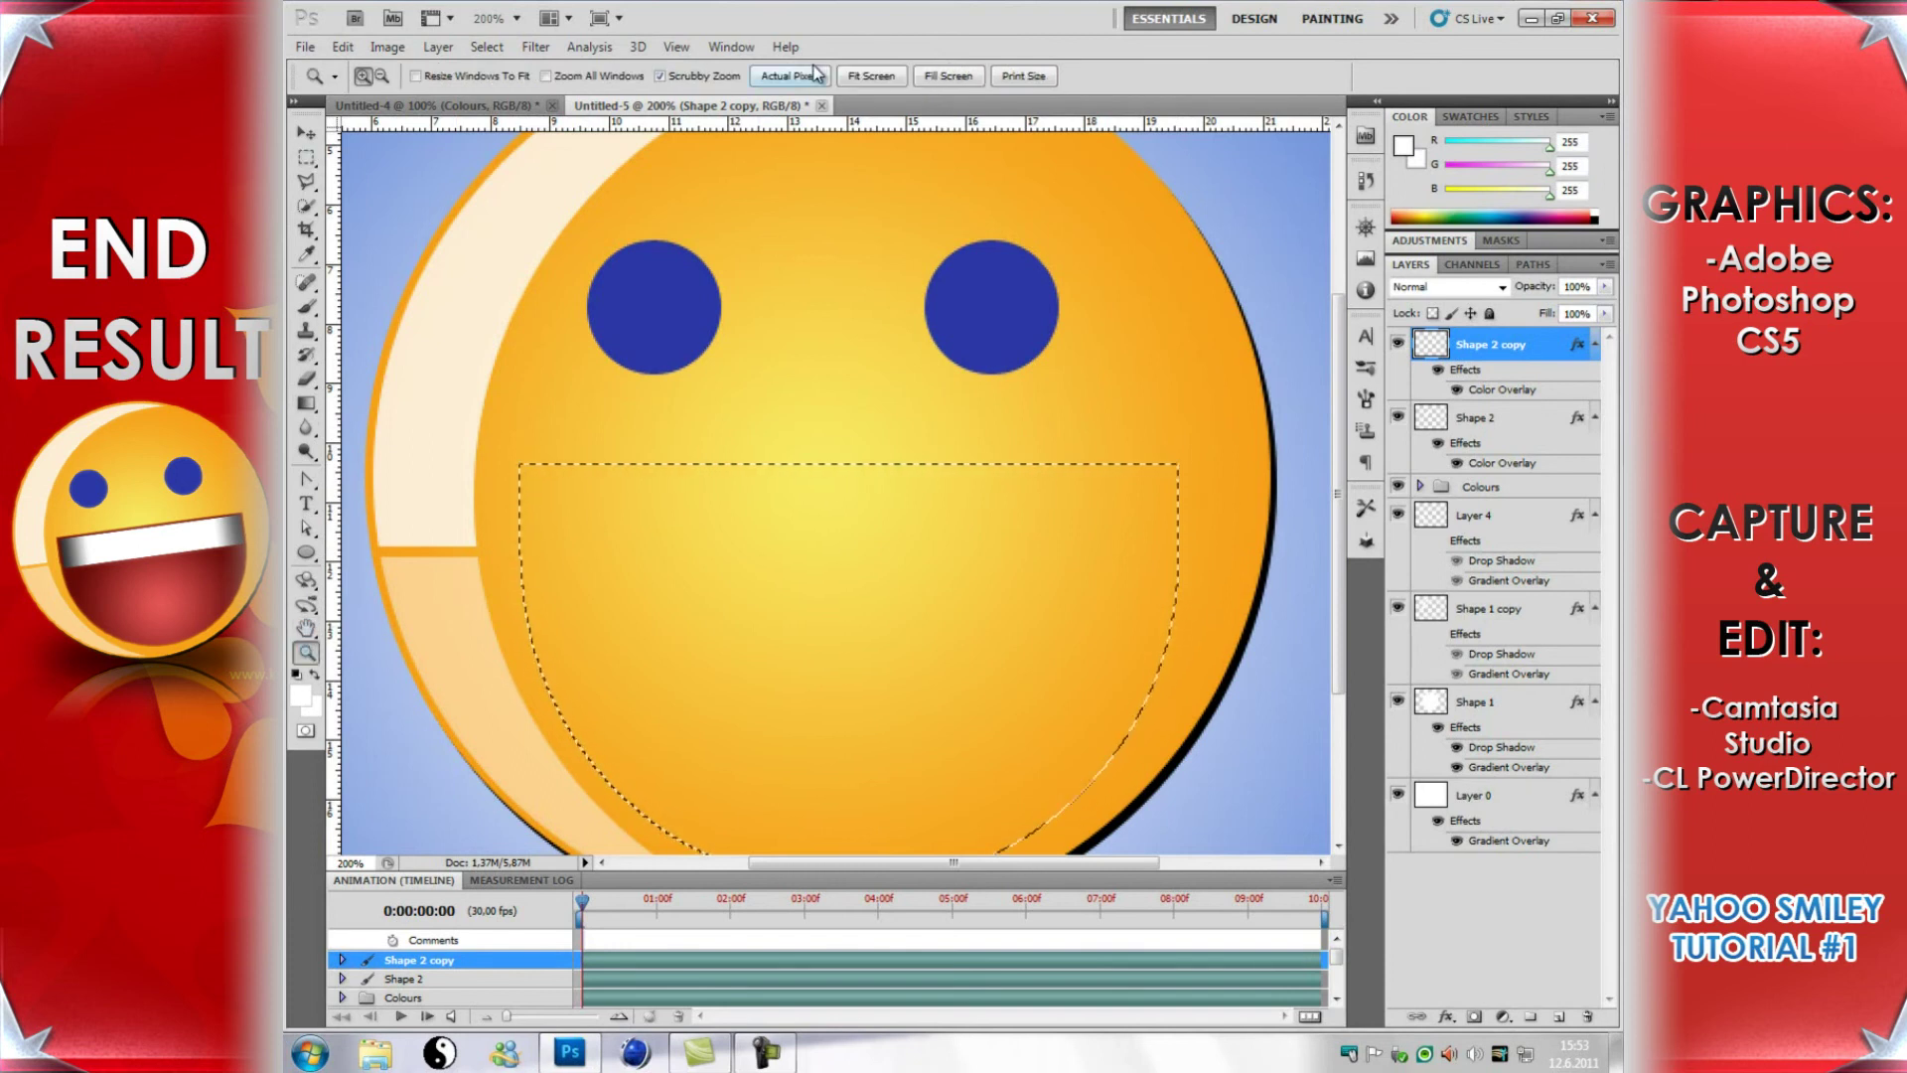
{"action": "left_click", "coordinate": [872, 76]}
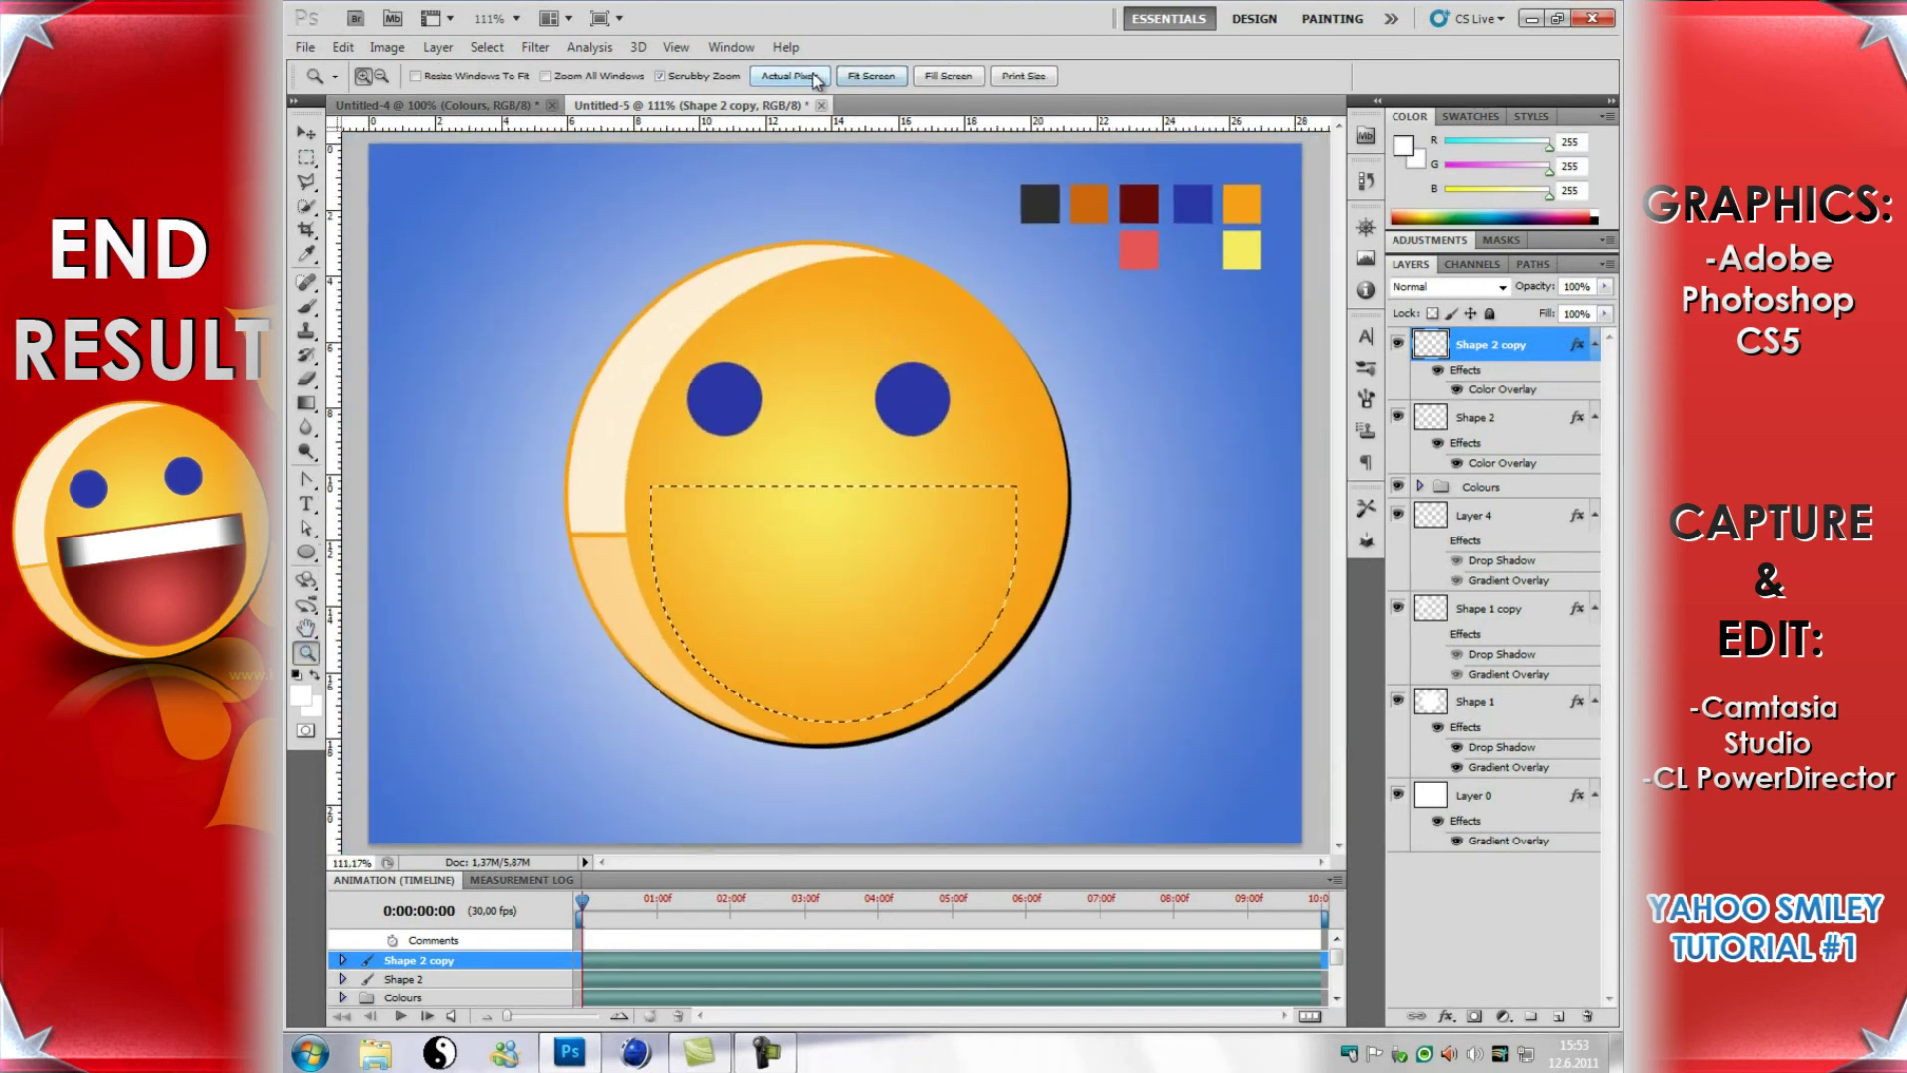
{"action": "left_click", "coordinate": [821, 77]}
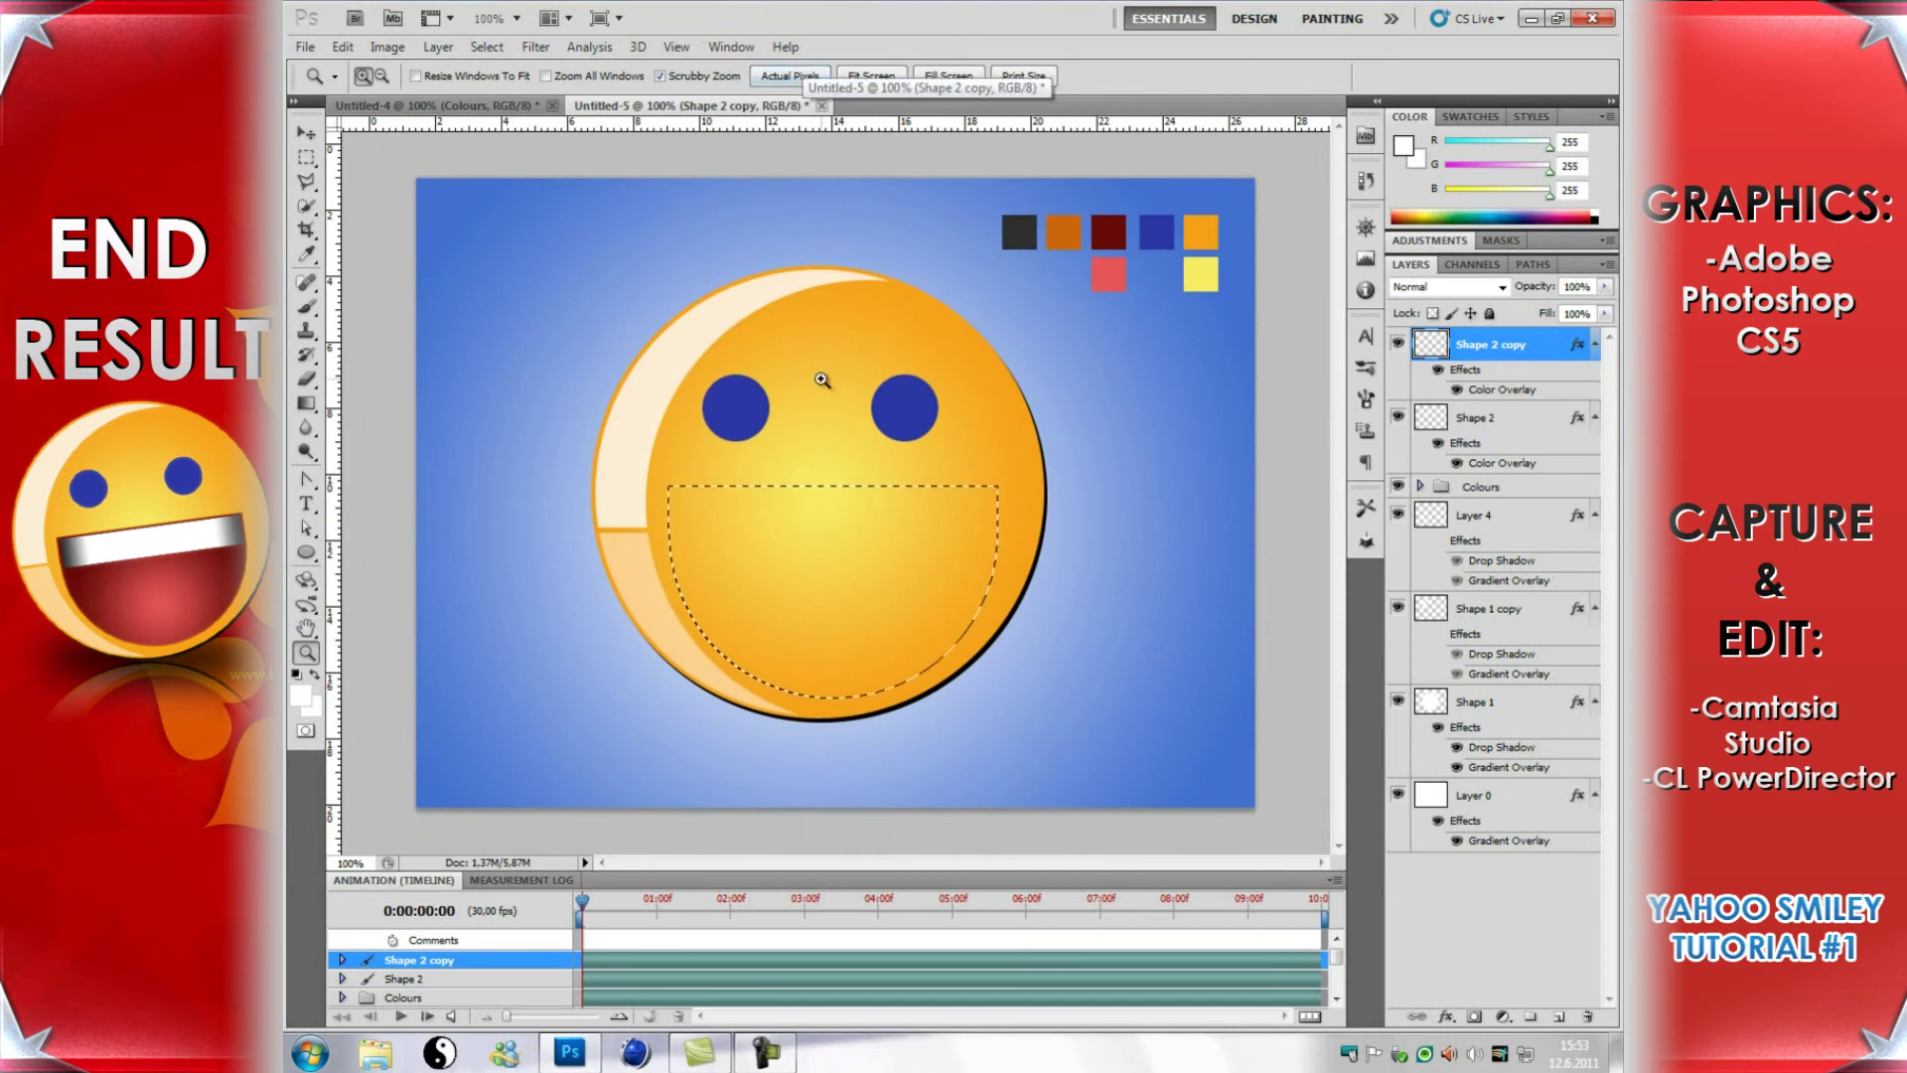
Step: On a new Layer 5, fill the mouth selection with white at 100% and deselect
{"action": "left_click", "coordinate": [1559, 1017]}
{"action": "left_click", "coordinate": [342, 47]}
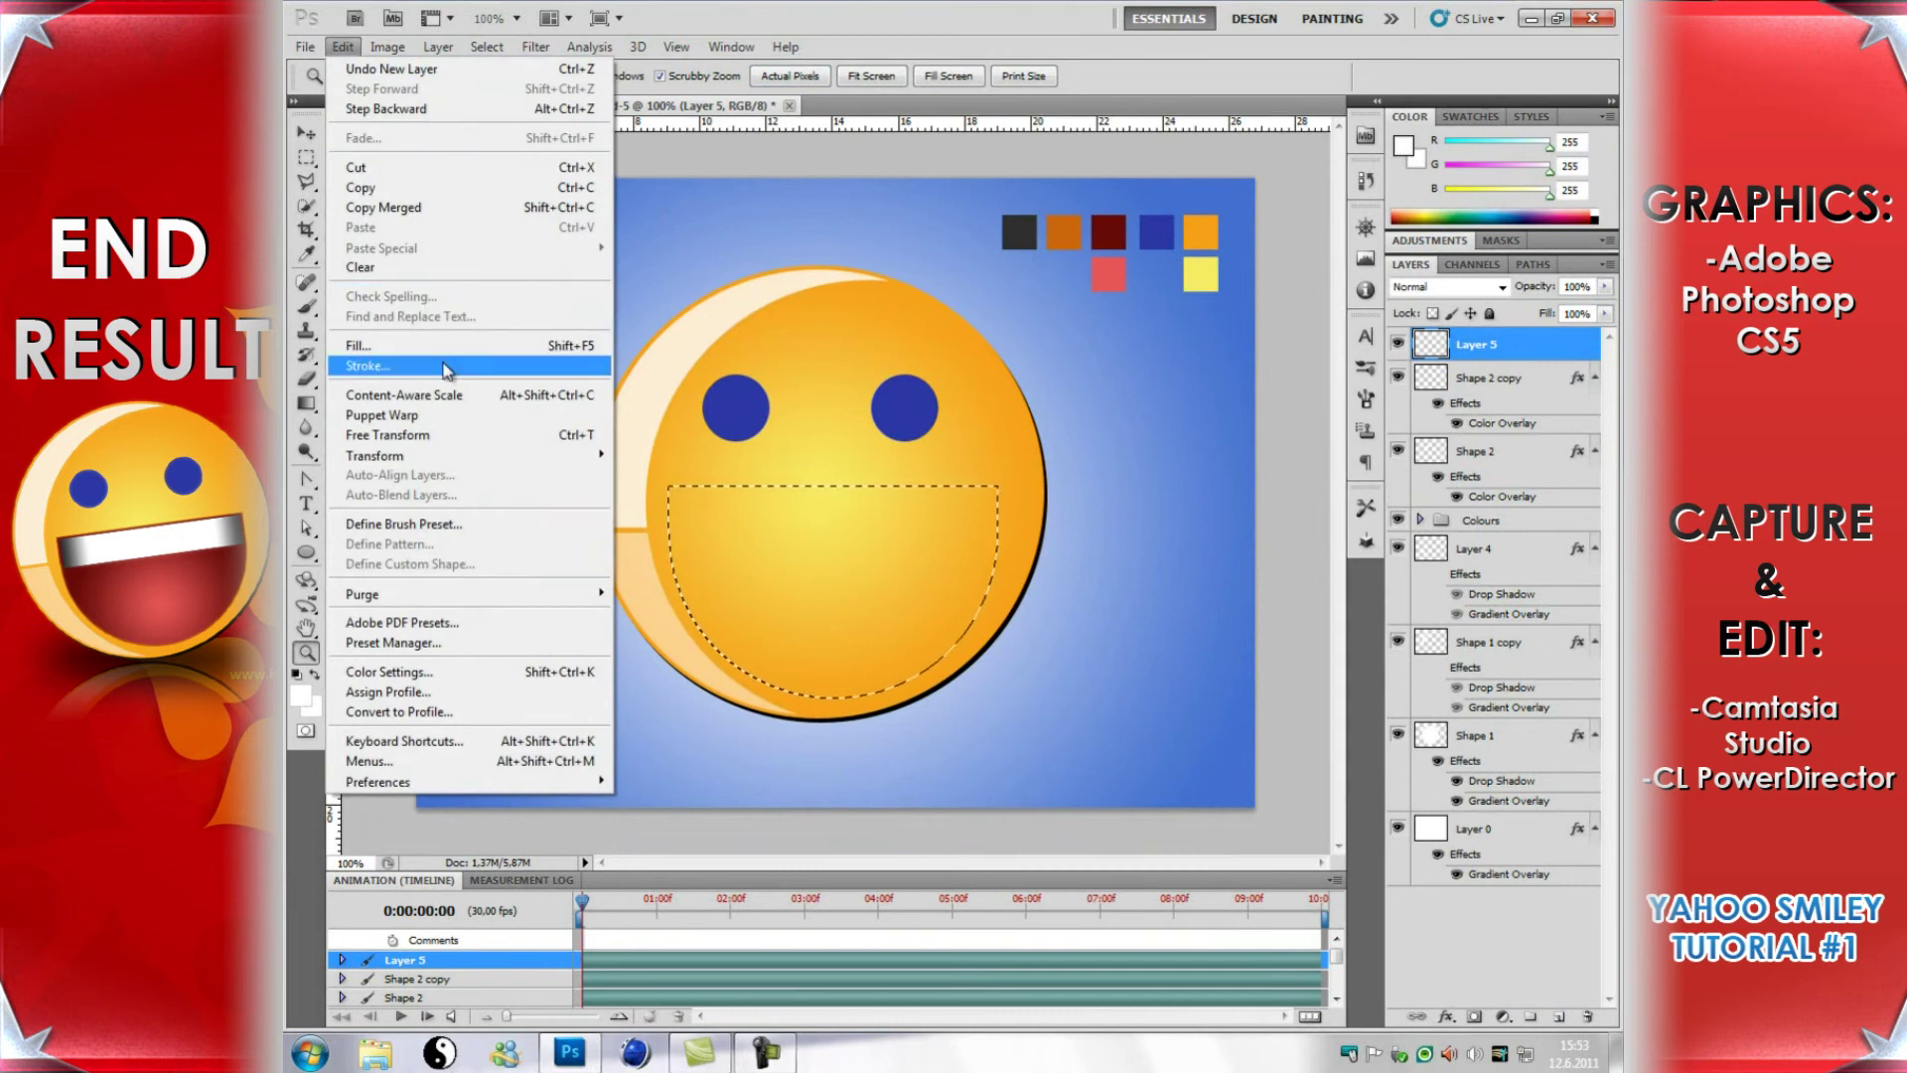
{"action": "left_click", "coordinate": [383, 344]}
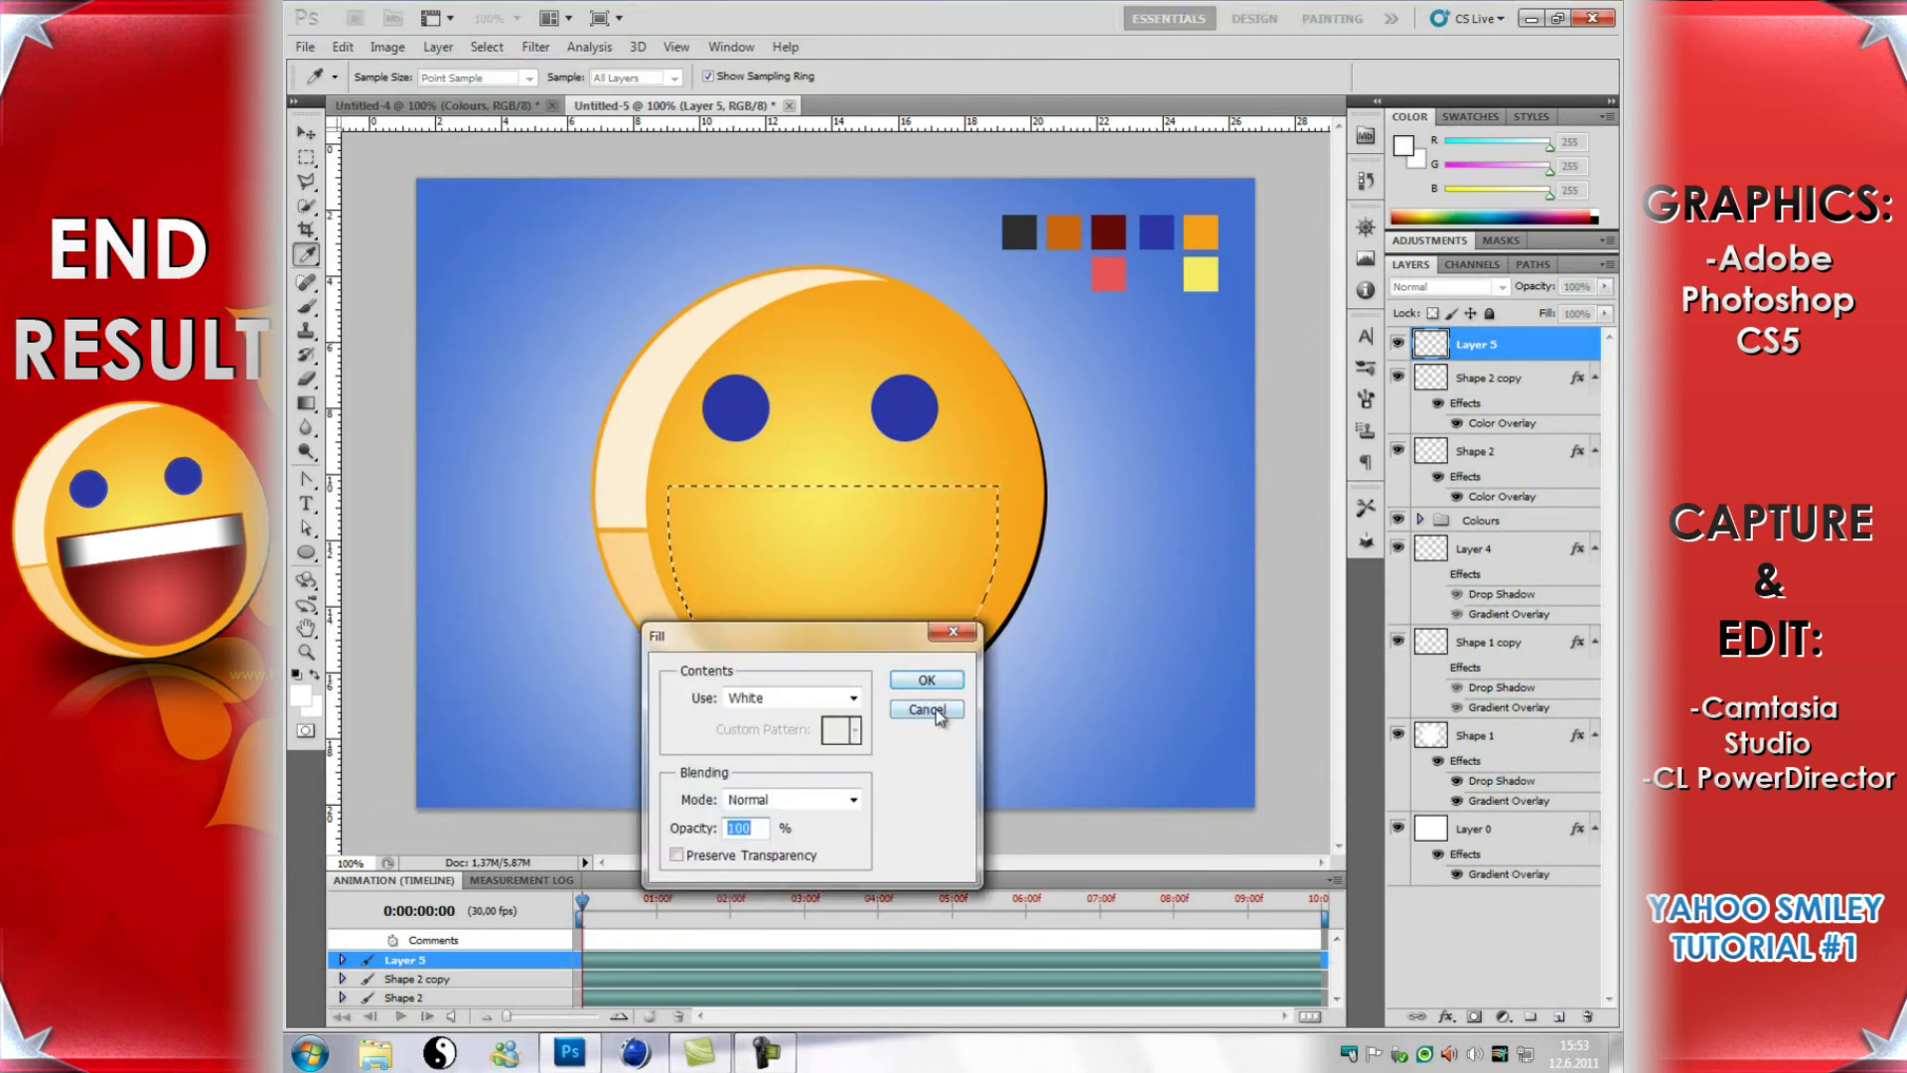
{"action": "left_click", "coordinate": [926, 681]}
{"action": "key", "text": "z"}
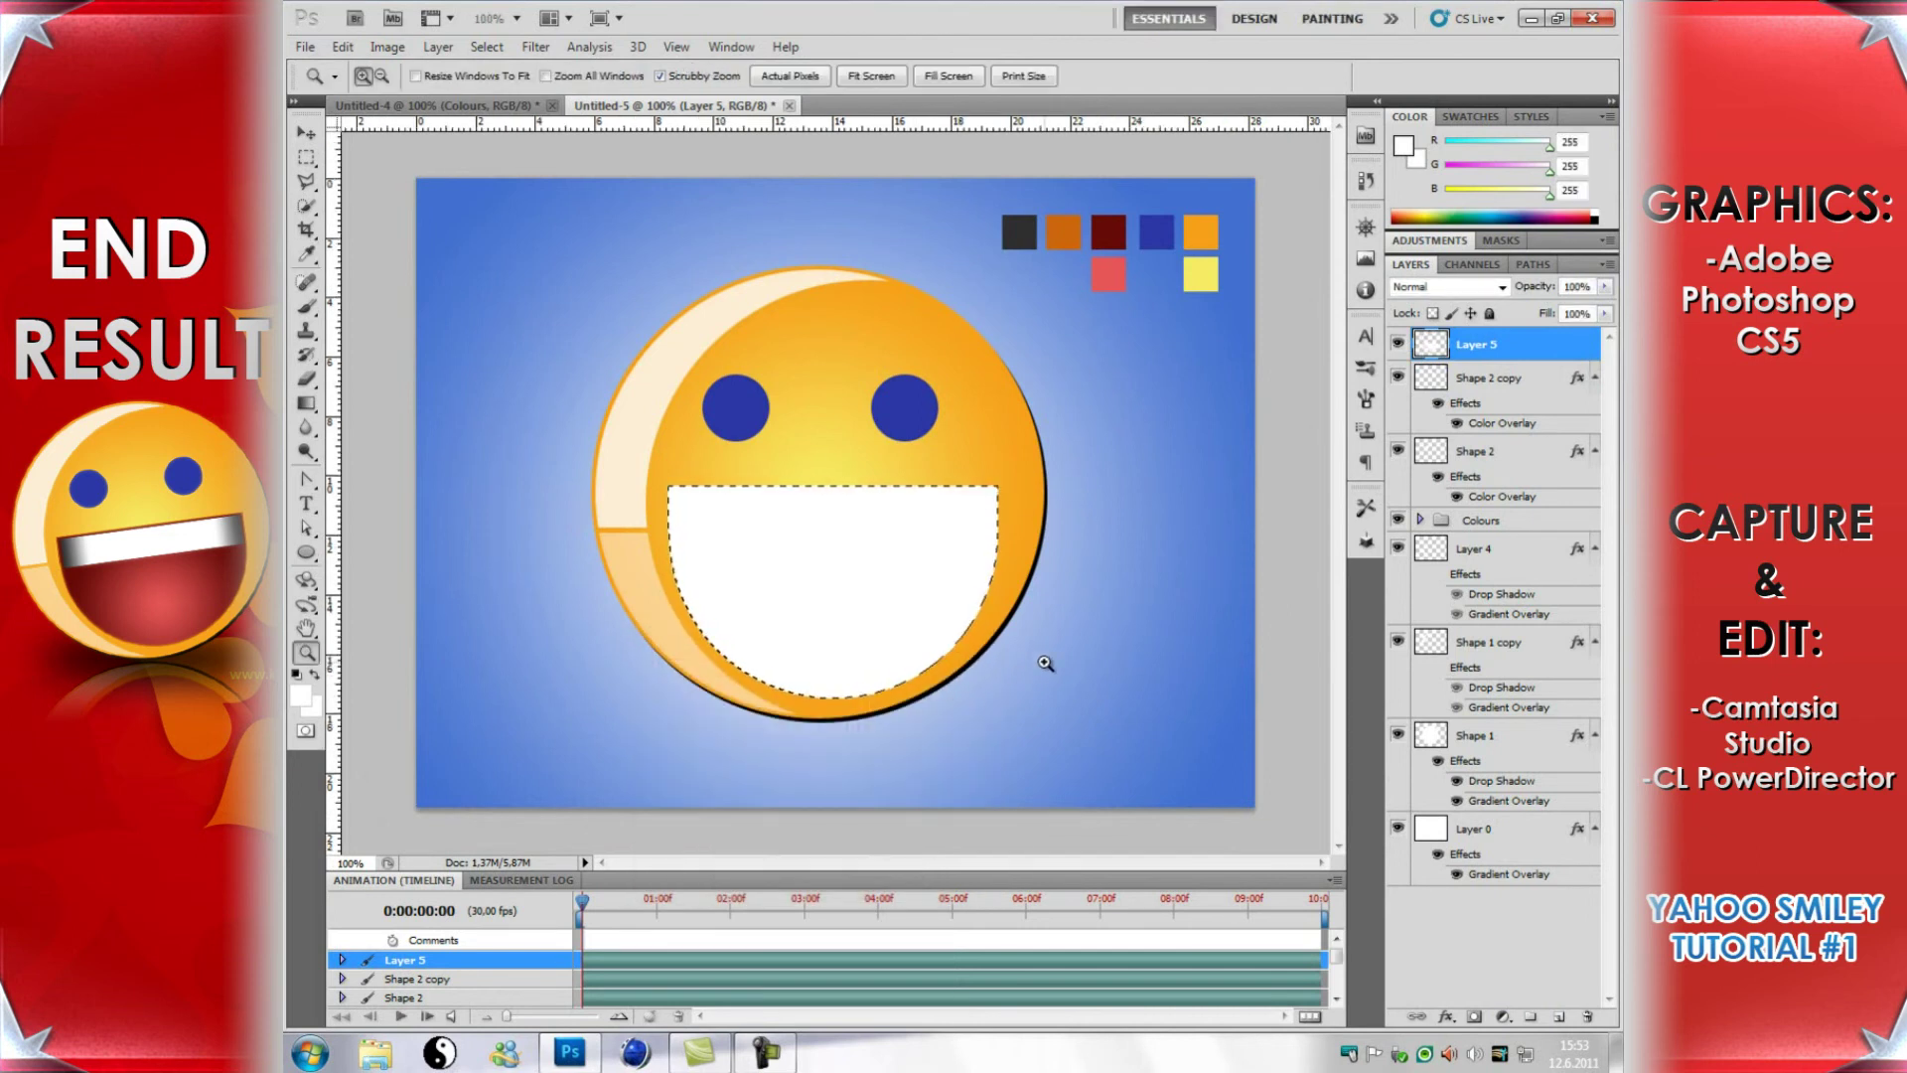
{"action": "left_click", "coordinate": [487, 47]}
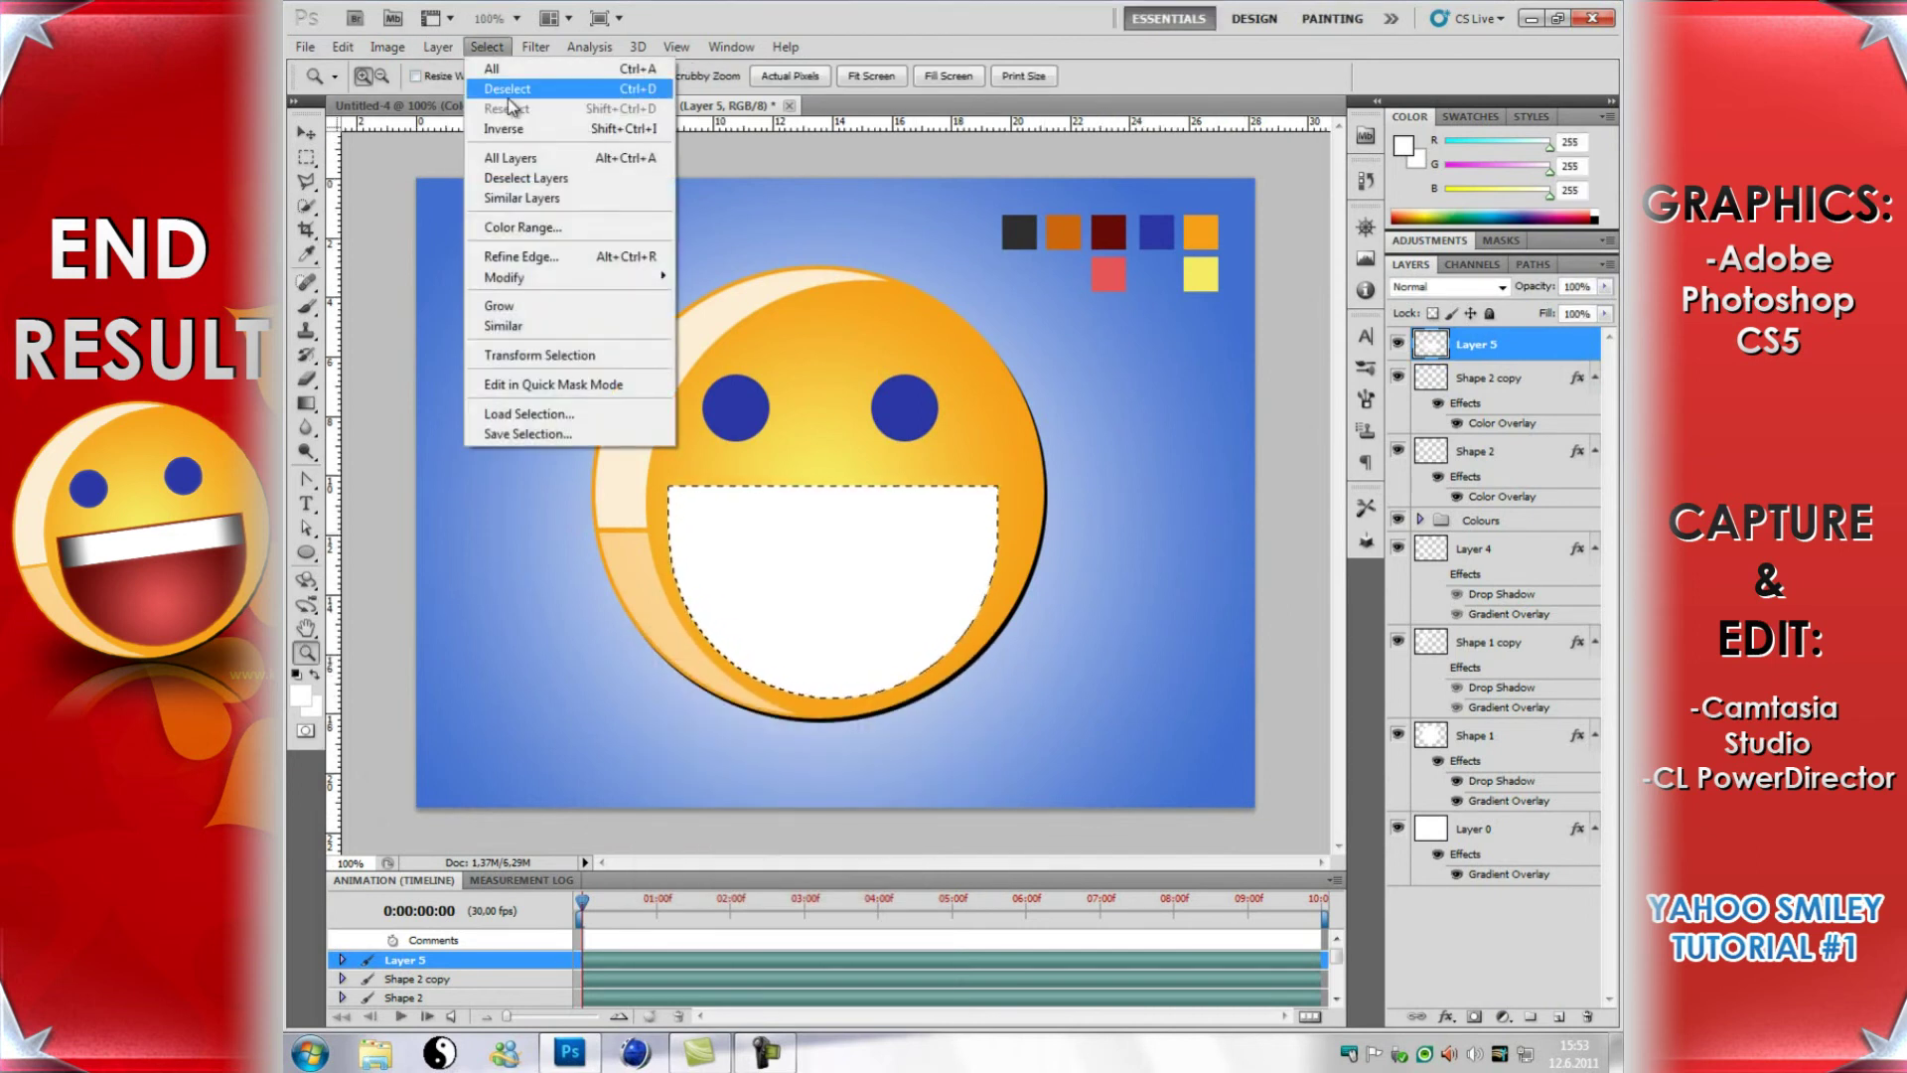
{"action": "left_click", "coordinate": [506, 90]}
Step: Add a radial Gradient Overlay at 150% scale to the mouth layer
{"action": "right_click", "coordinate": [1553, 349]}
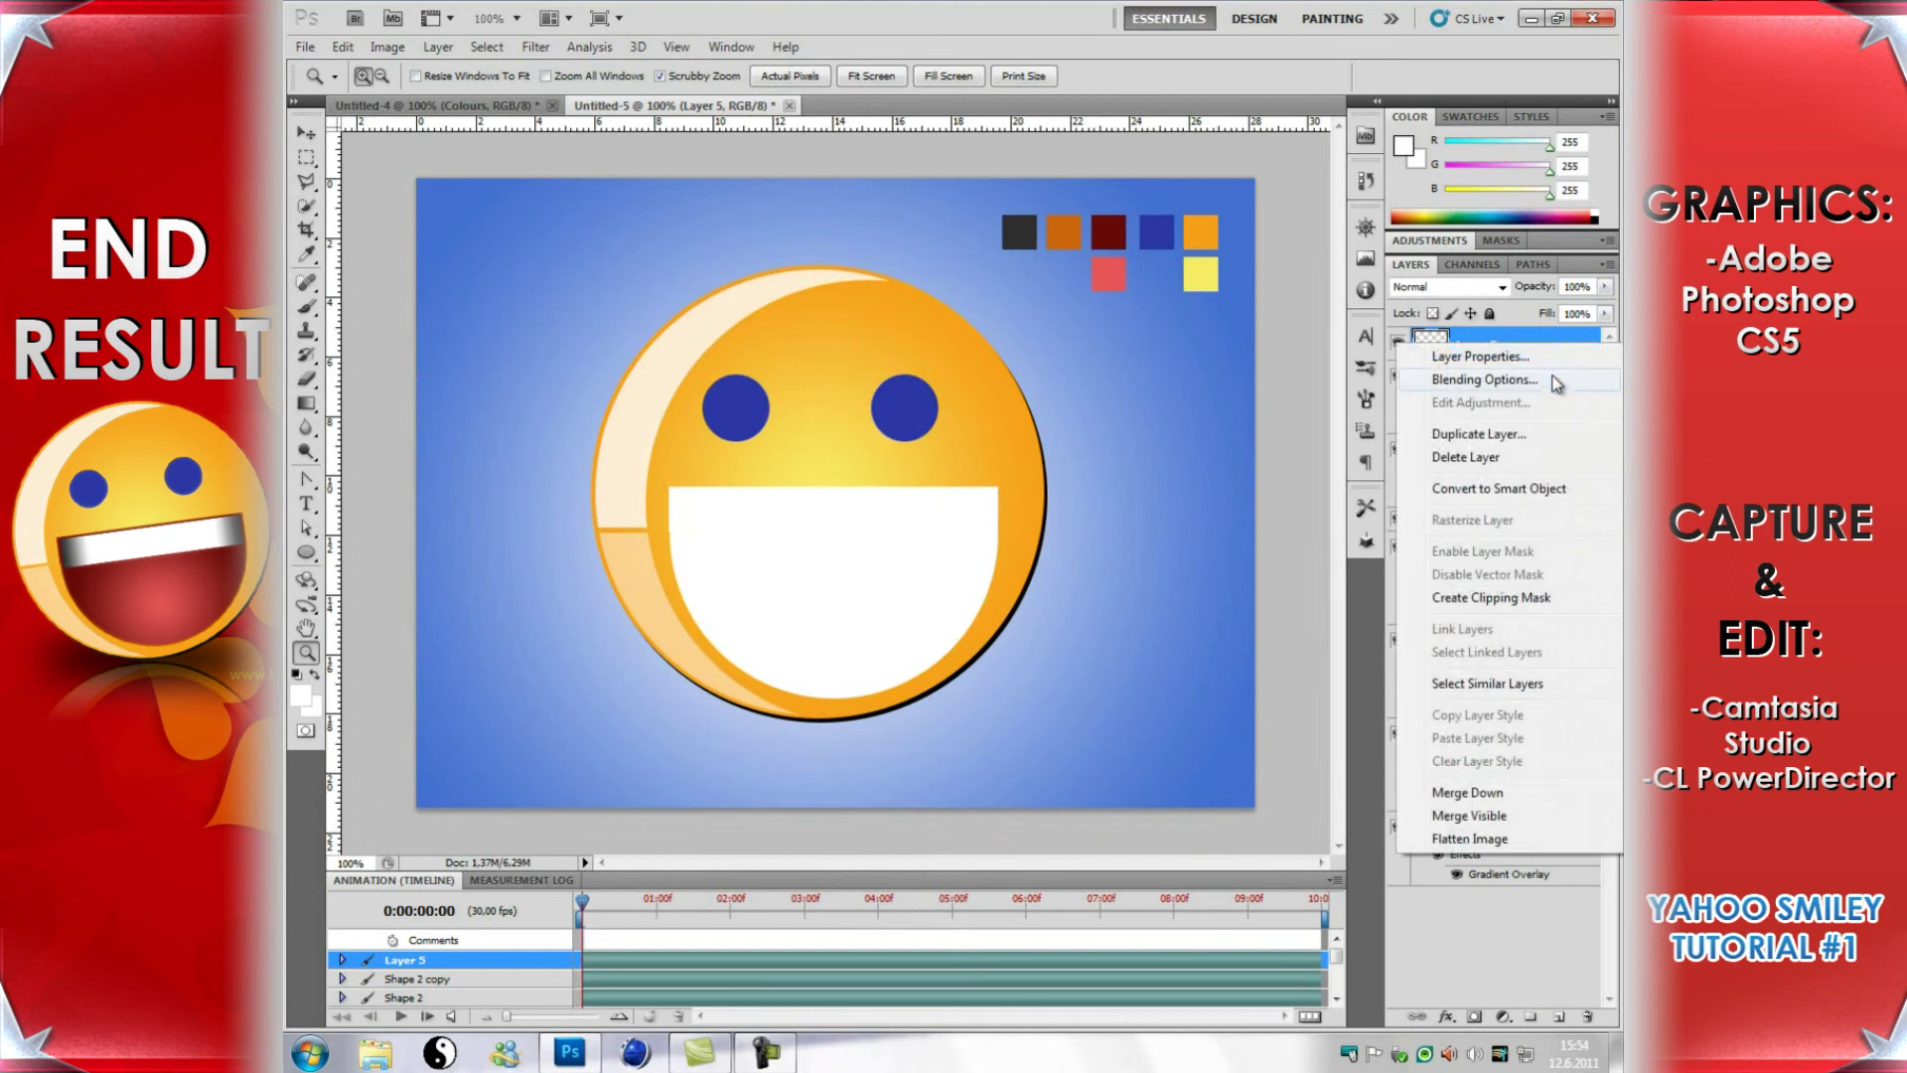
{"action": "left_click", "coordinate": [1555, 388]}
{"action": "left_click_drag", "start_coordinate": [1213, 455], "coordinate": [1311, 329]}
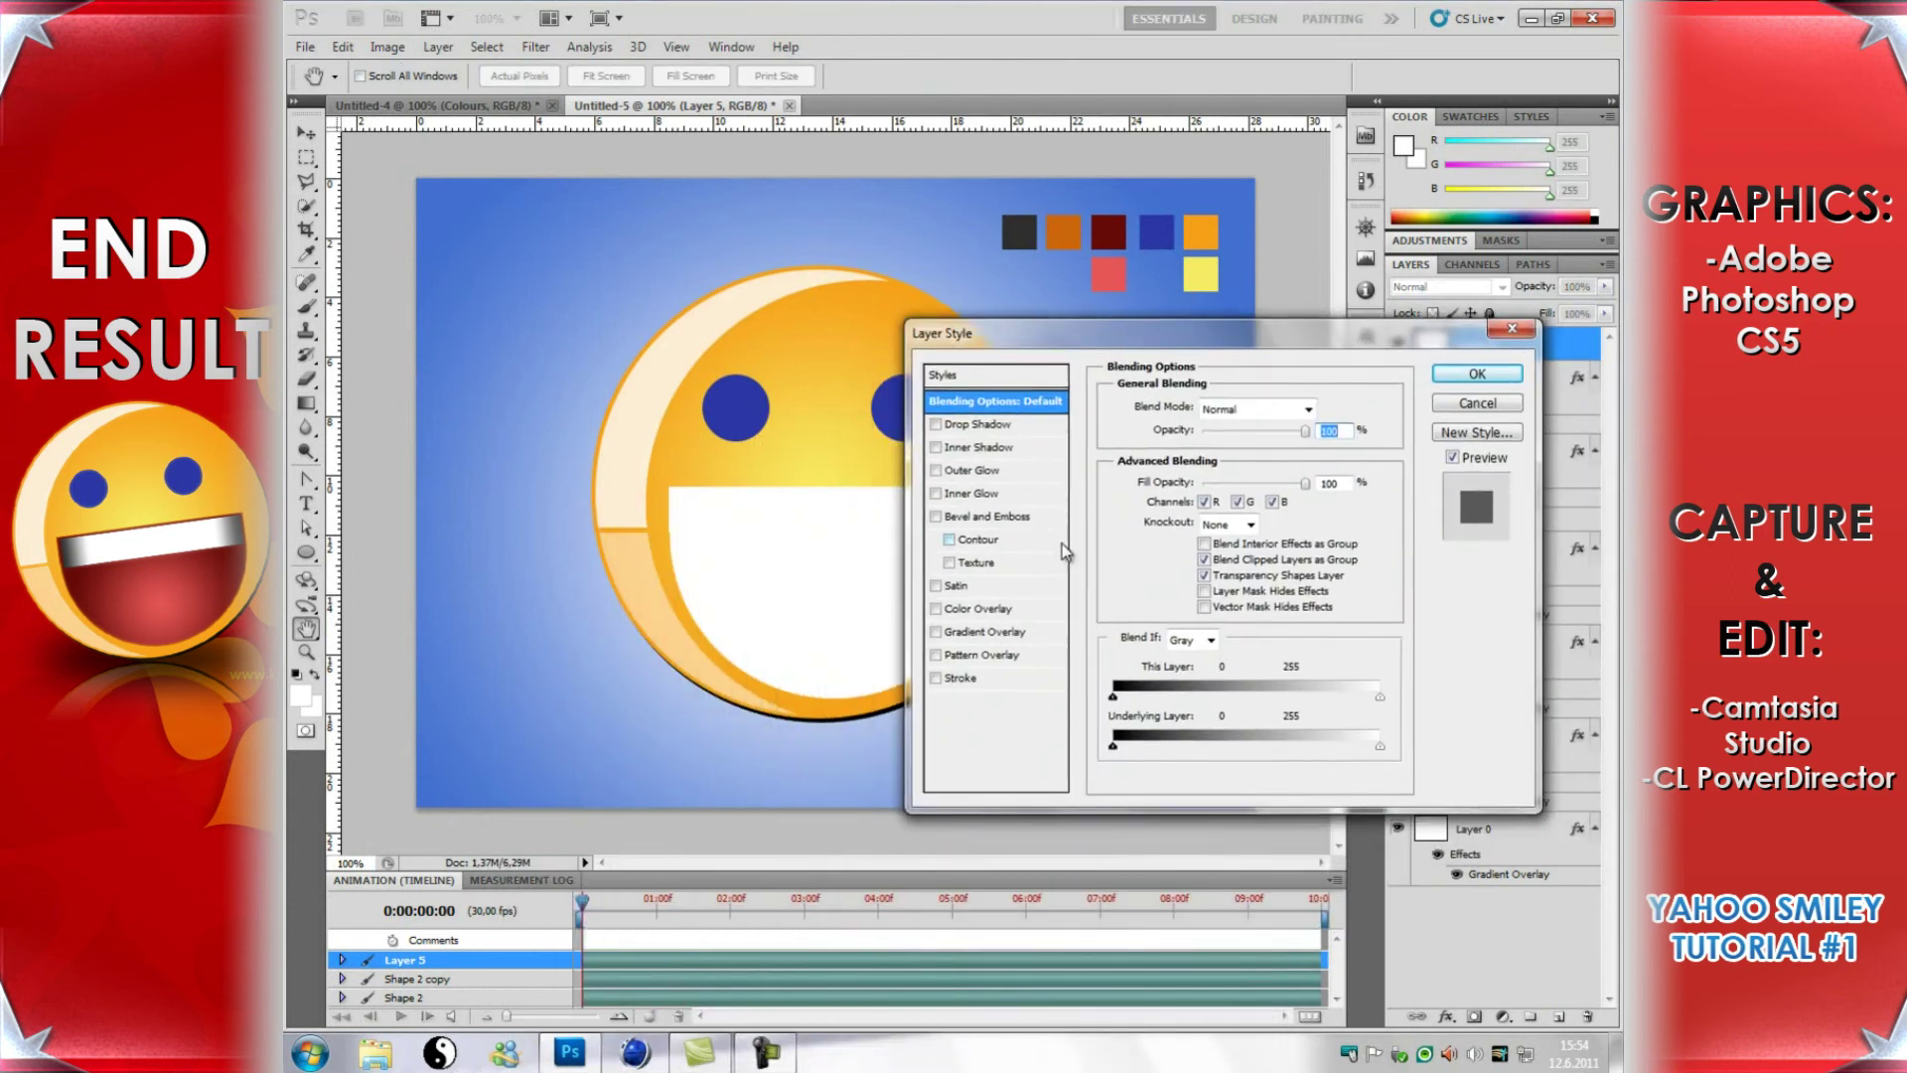
{"action": "left_click", "coordinate": [1003, 636]}
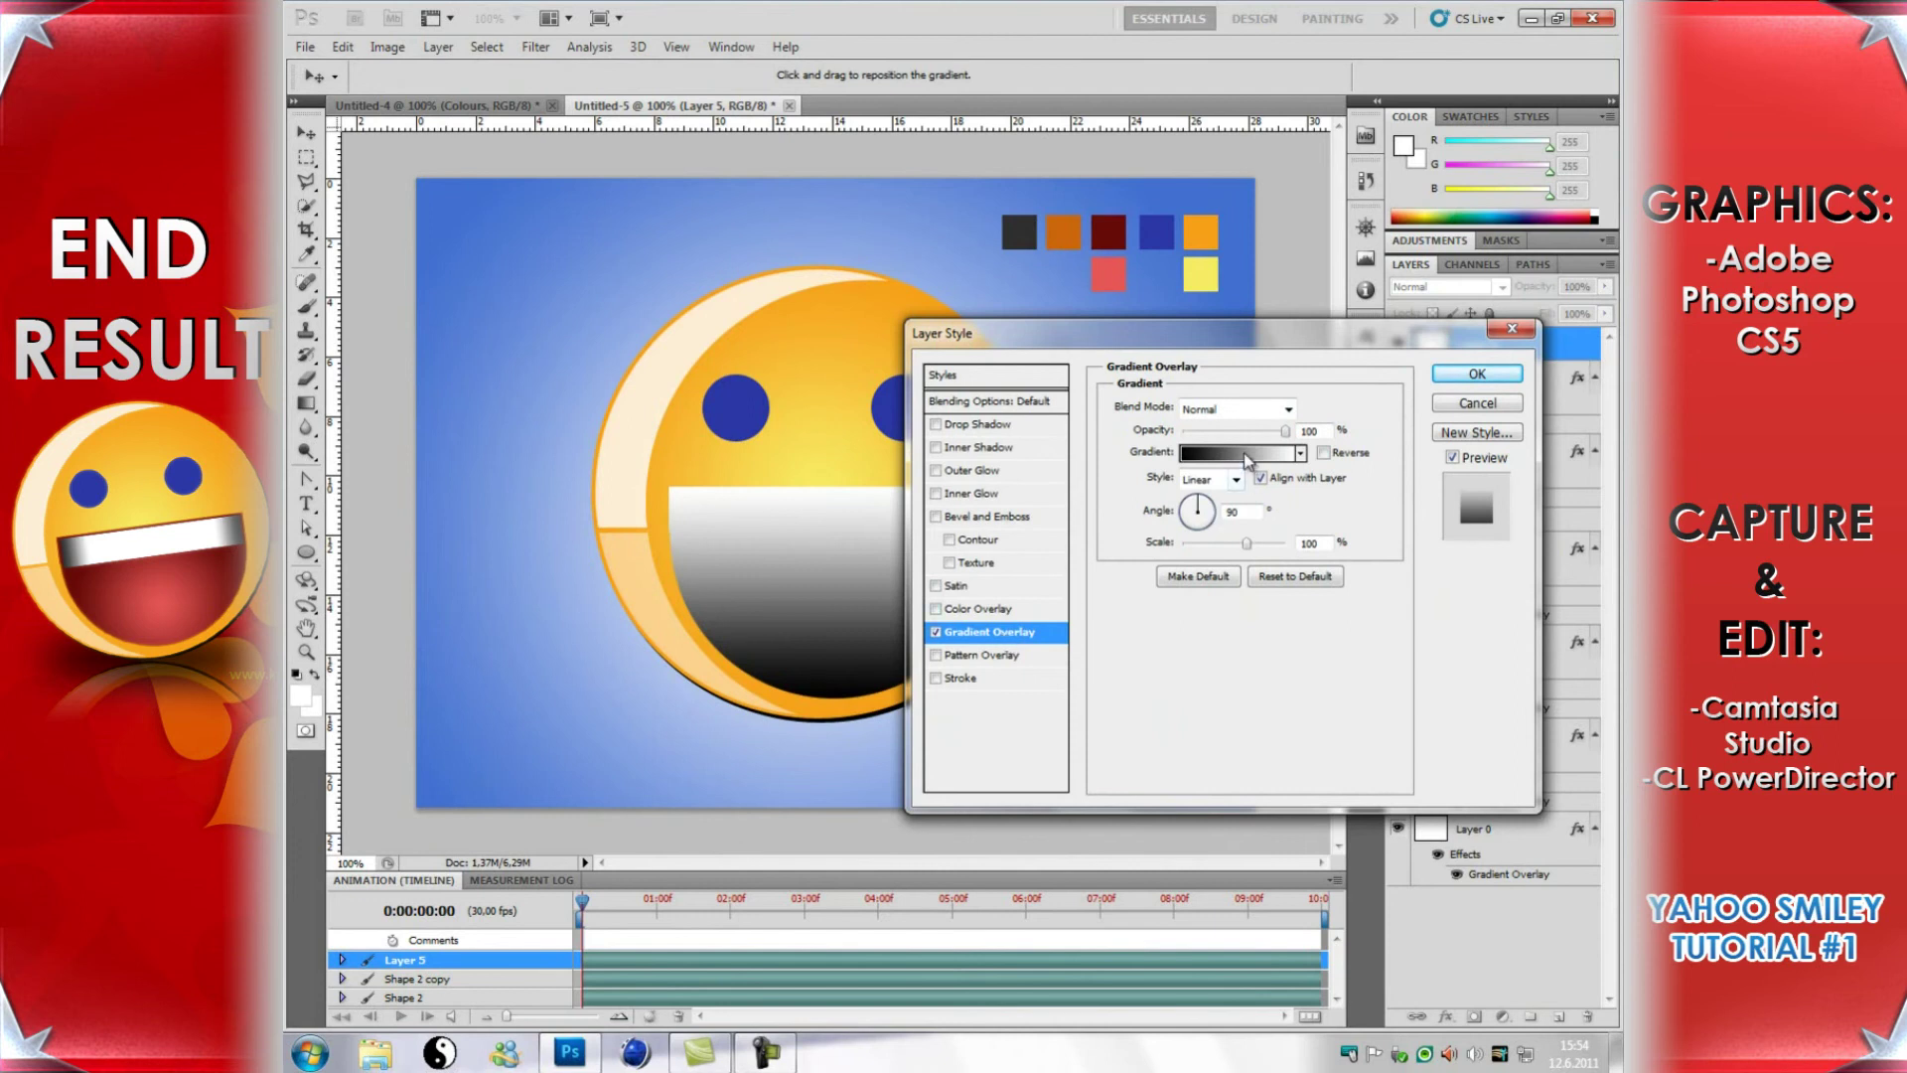
{"action": "left_click", "coordinate": [1235, 479]}
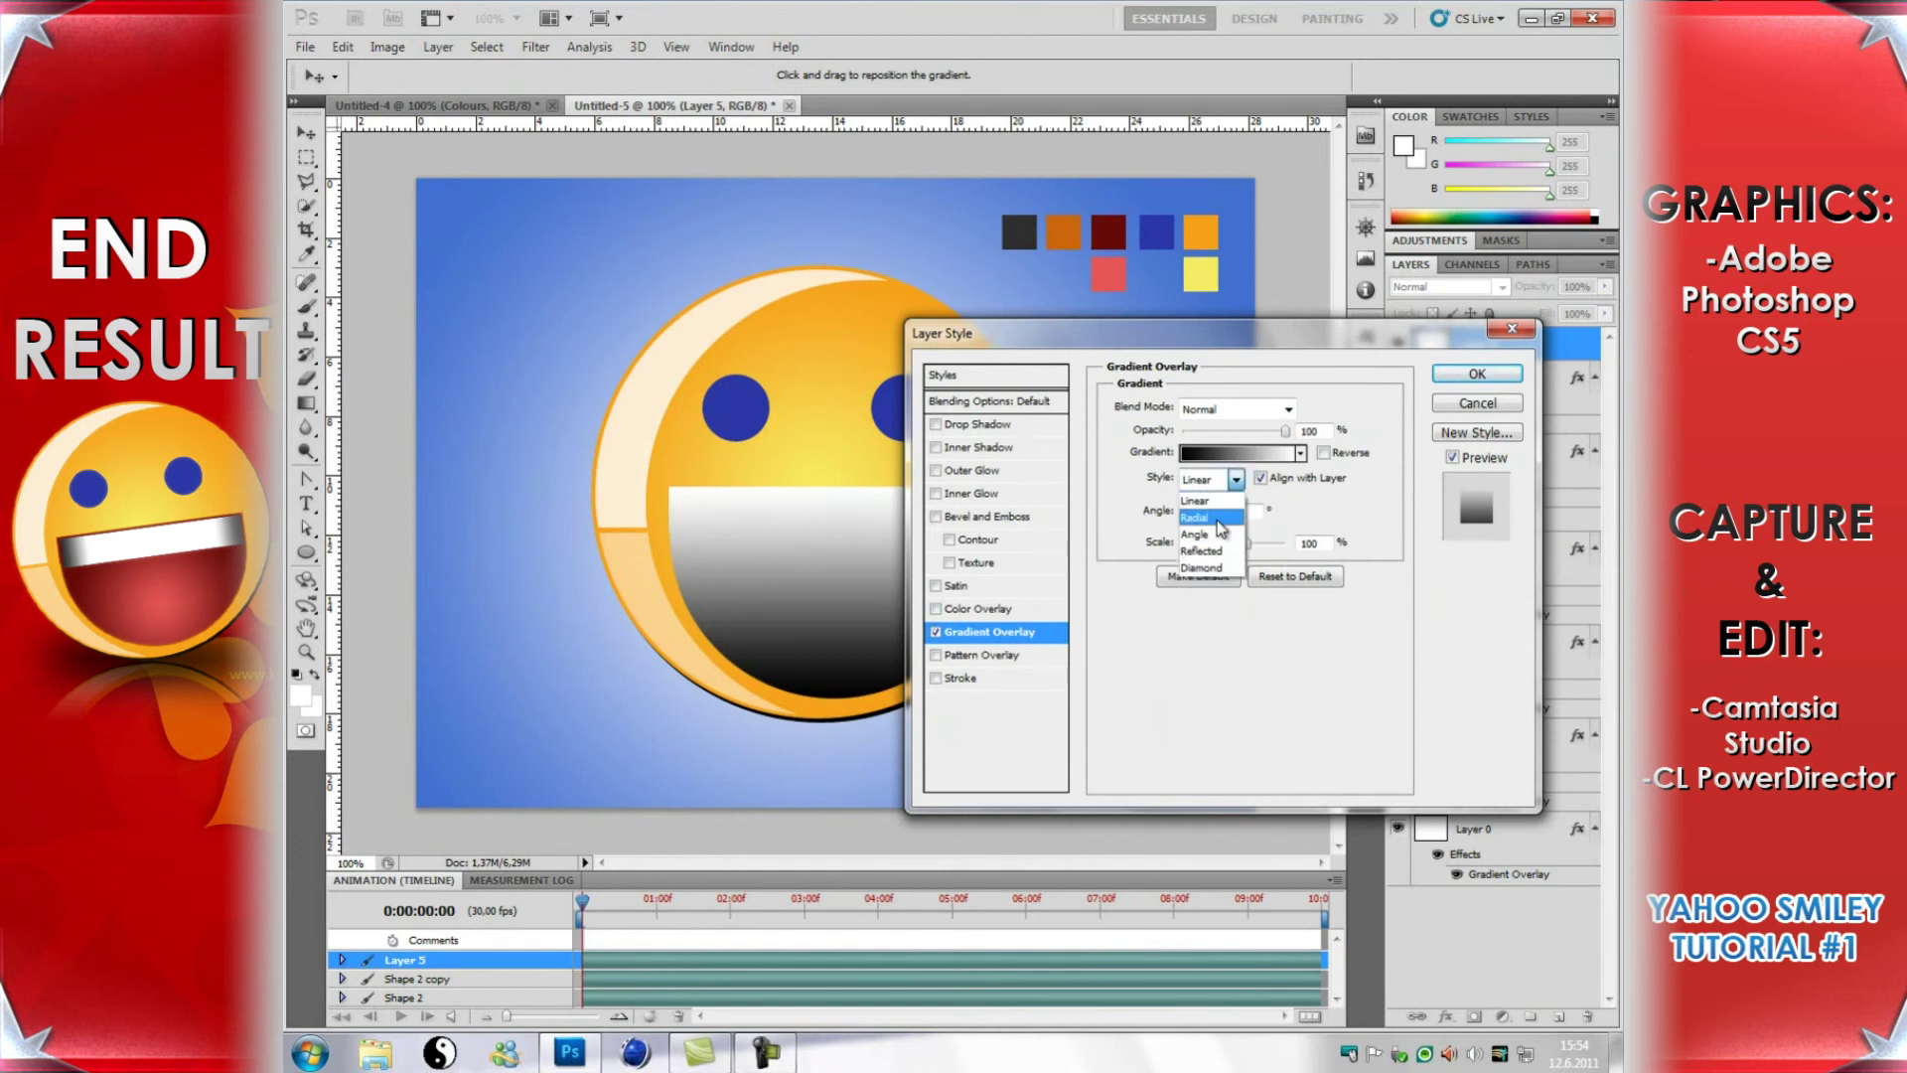
{"action": "left_click", "coordinate": [1224, 507]}
{"action": "left_click_drag", "start_coordinate": [1249, 545], "coordinate": [1287, 544]}
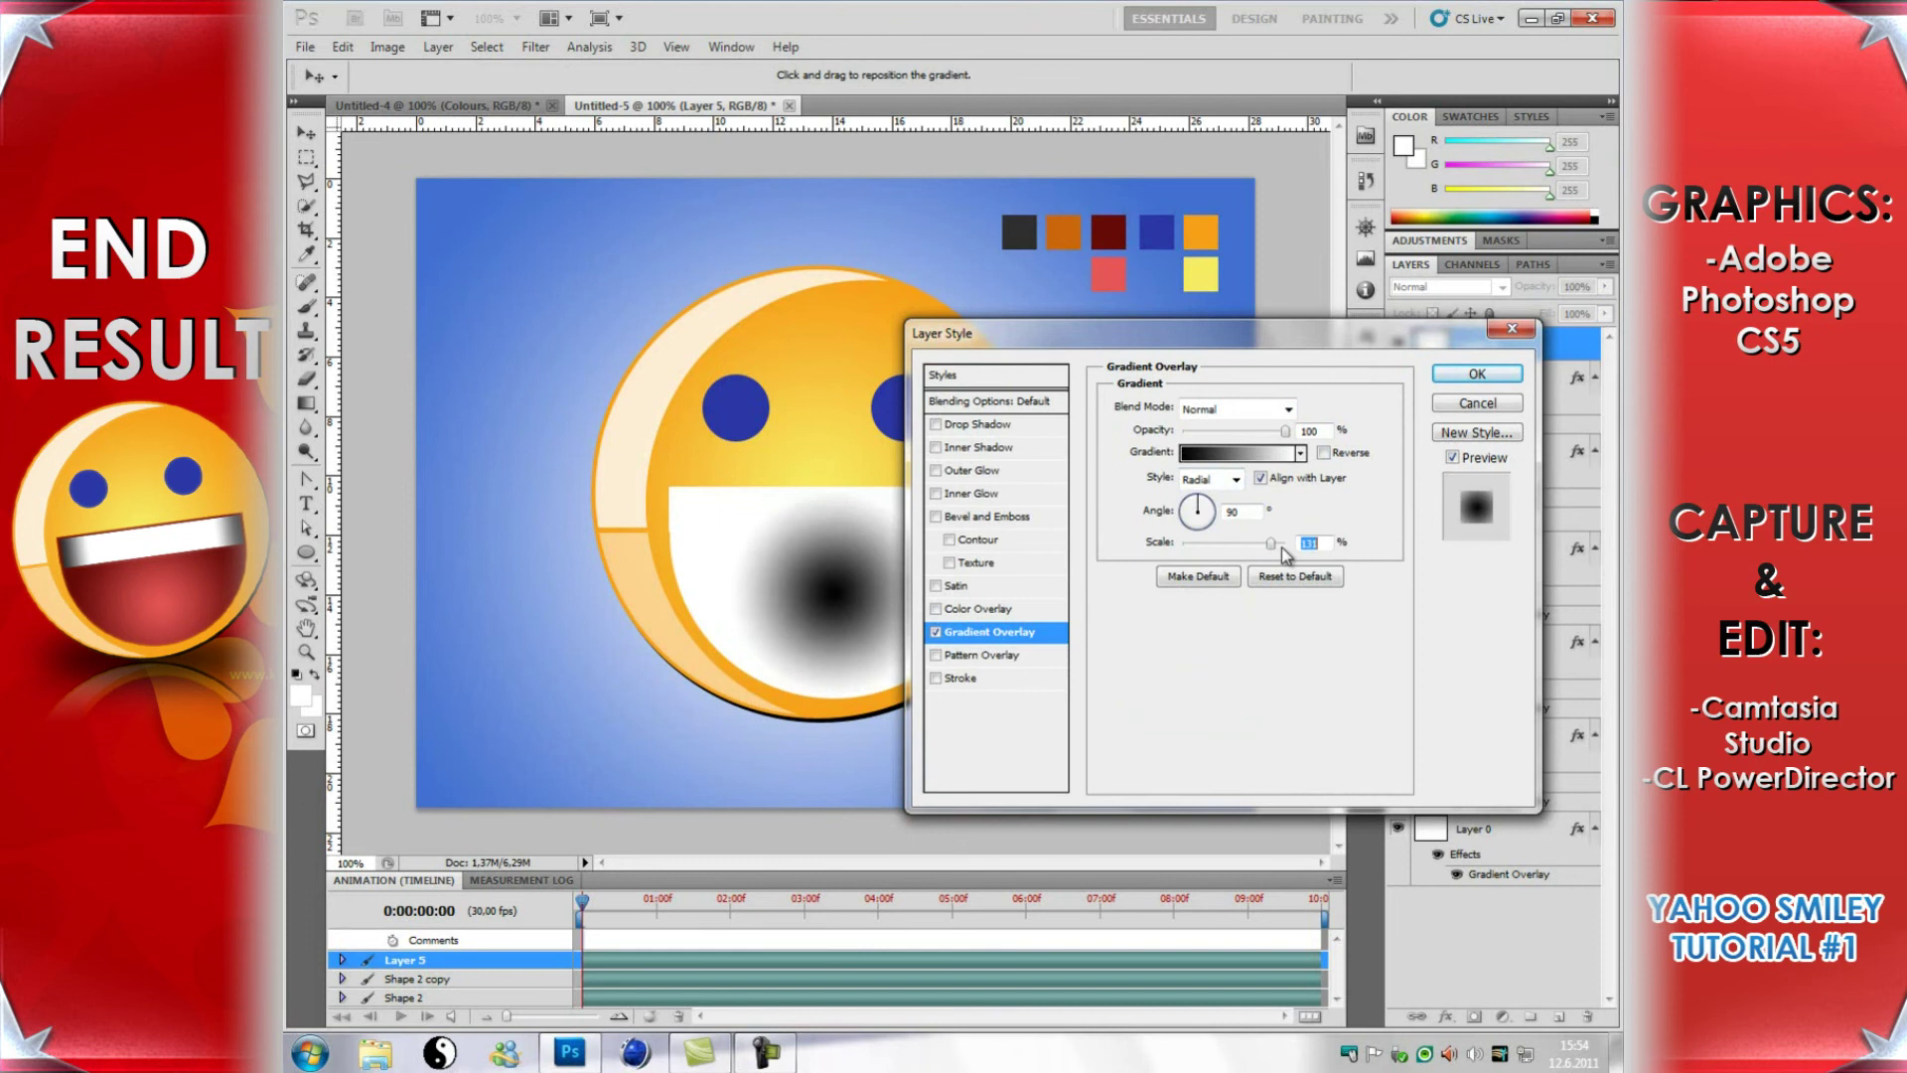
Step: Set the gradient stops to 650a07 and e55656, tick Reverse, and recentre the gradient
{"action": "left_click", "coordinate": [1207, 454]}
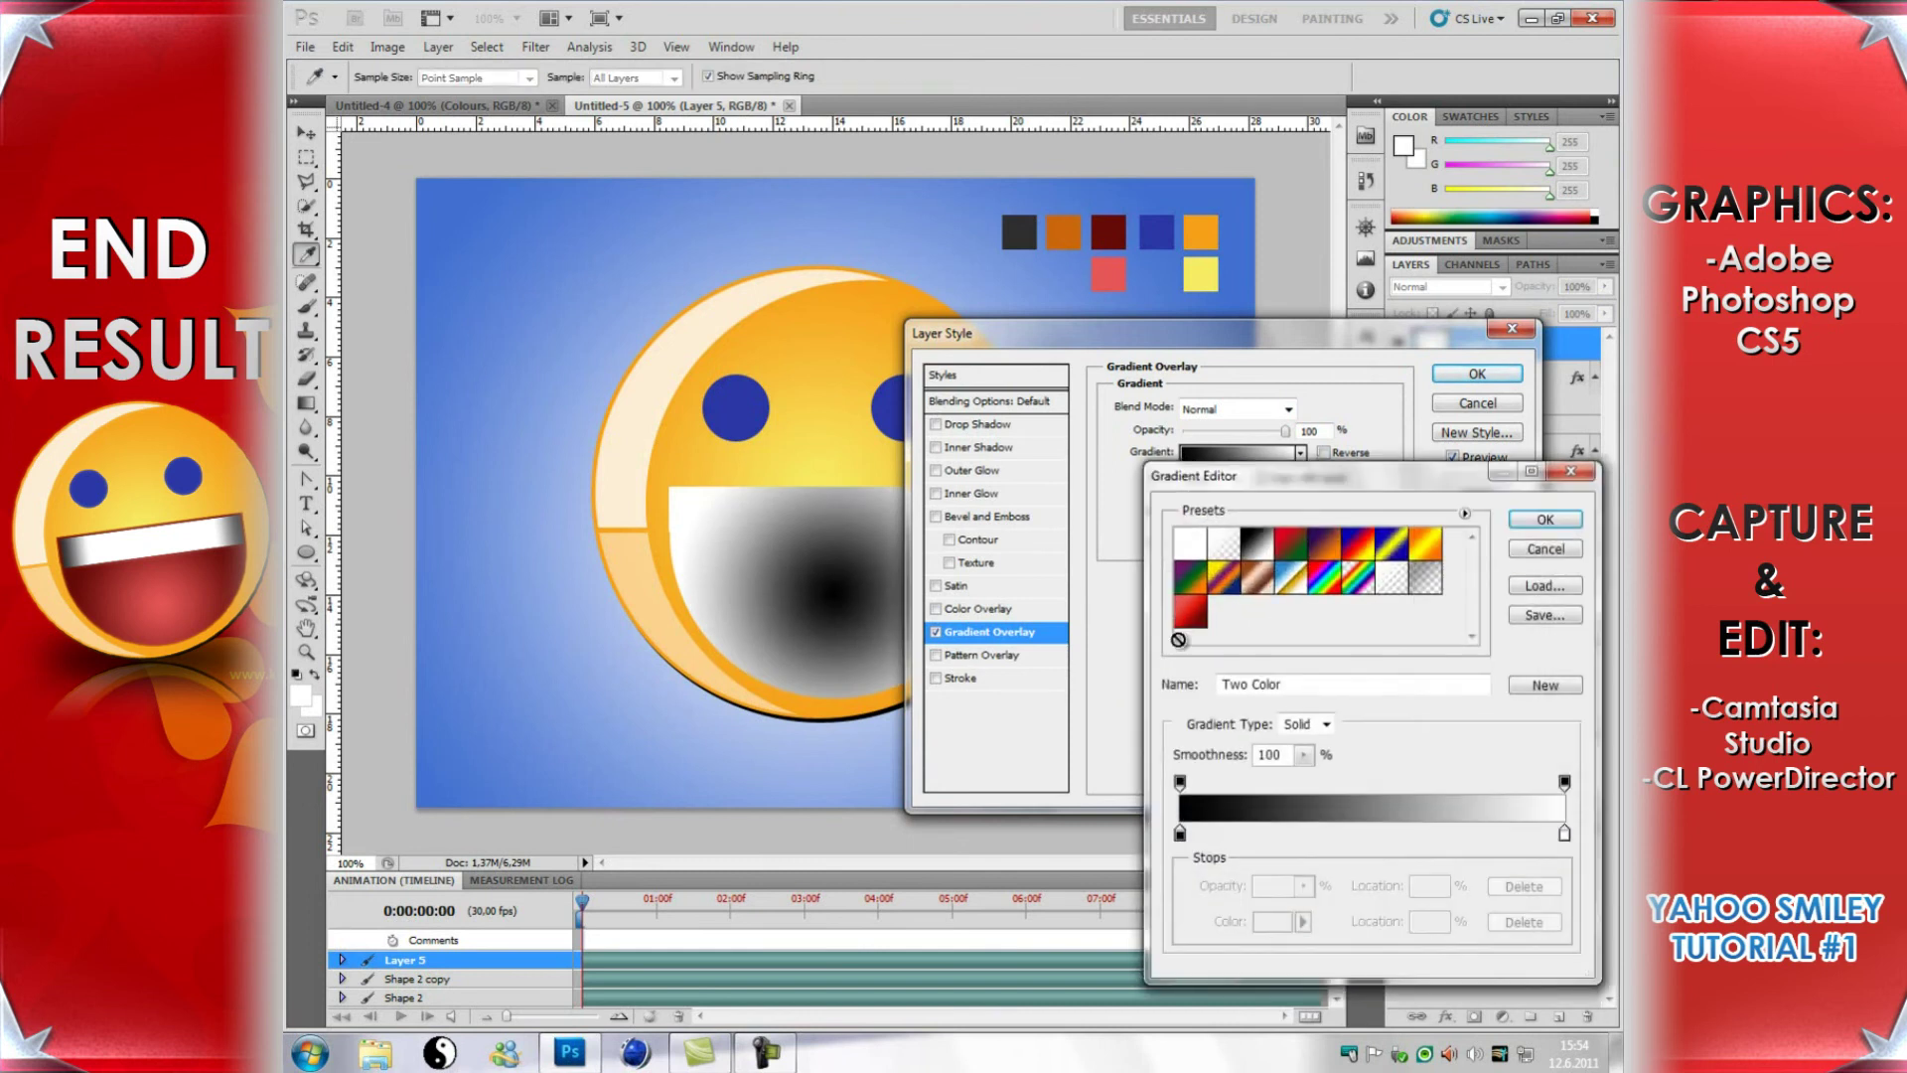
{"action": "double_click", "coordinate": [1180, 833]}
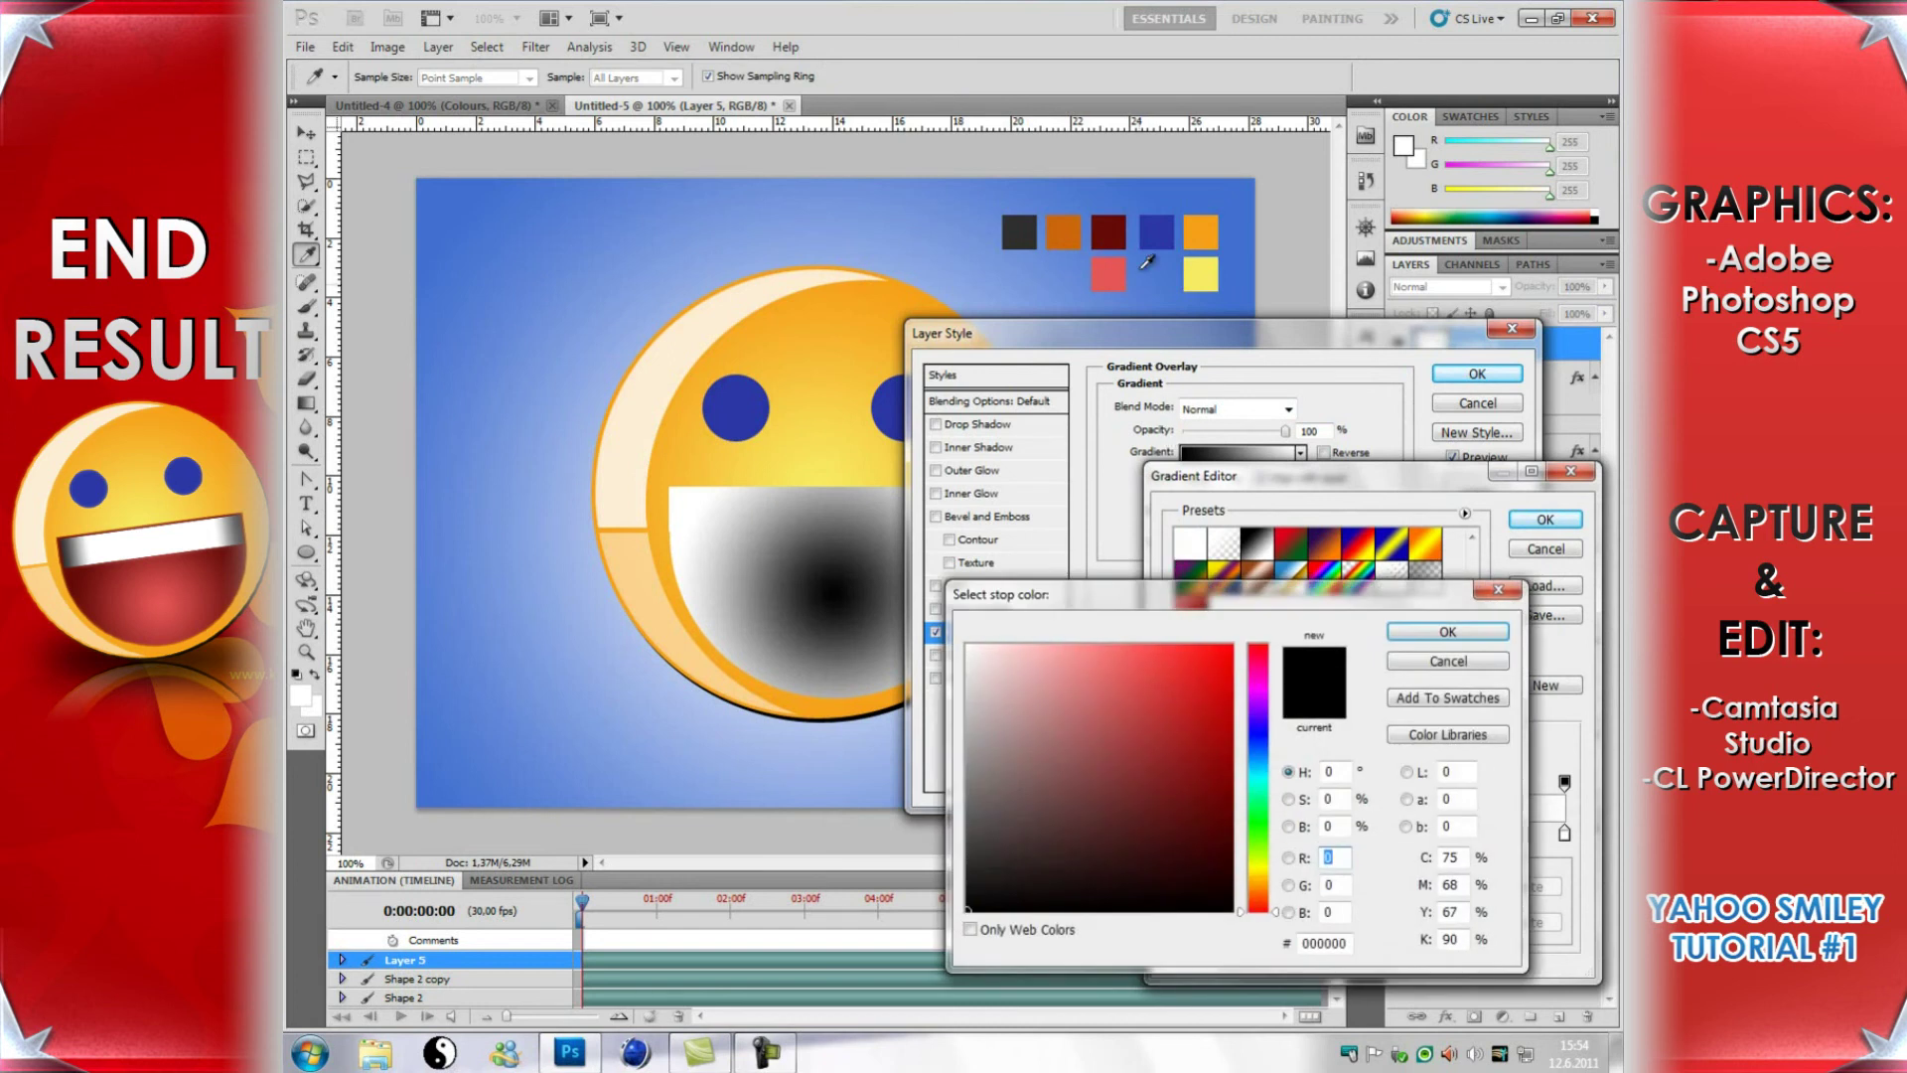
{"action": "left_click", "coordinate": [1113, 220]}
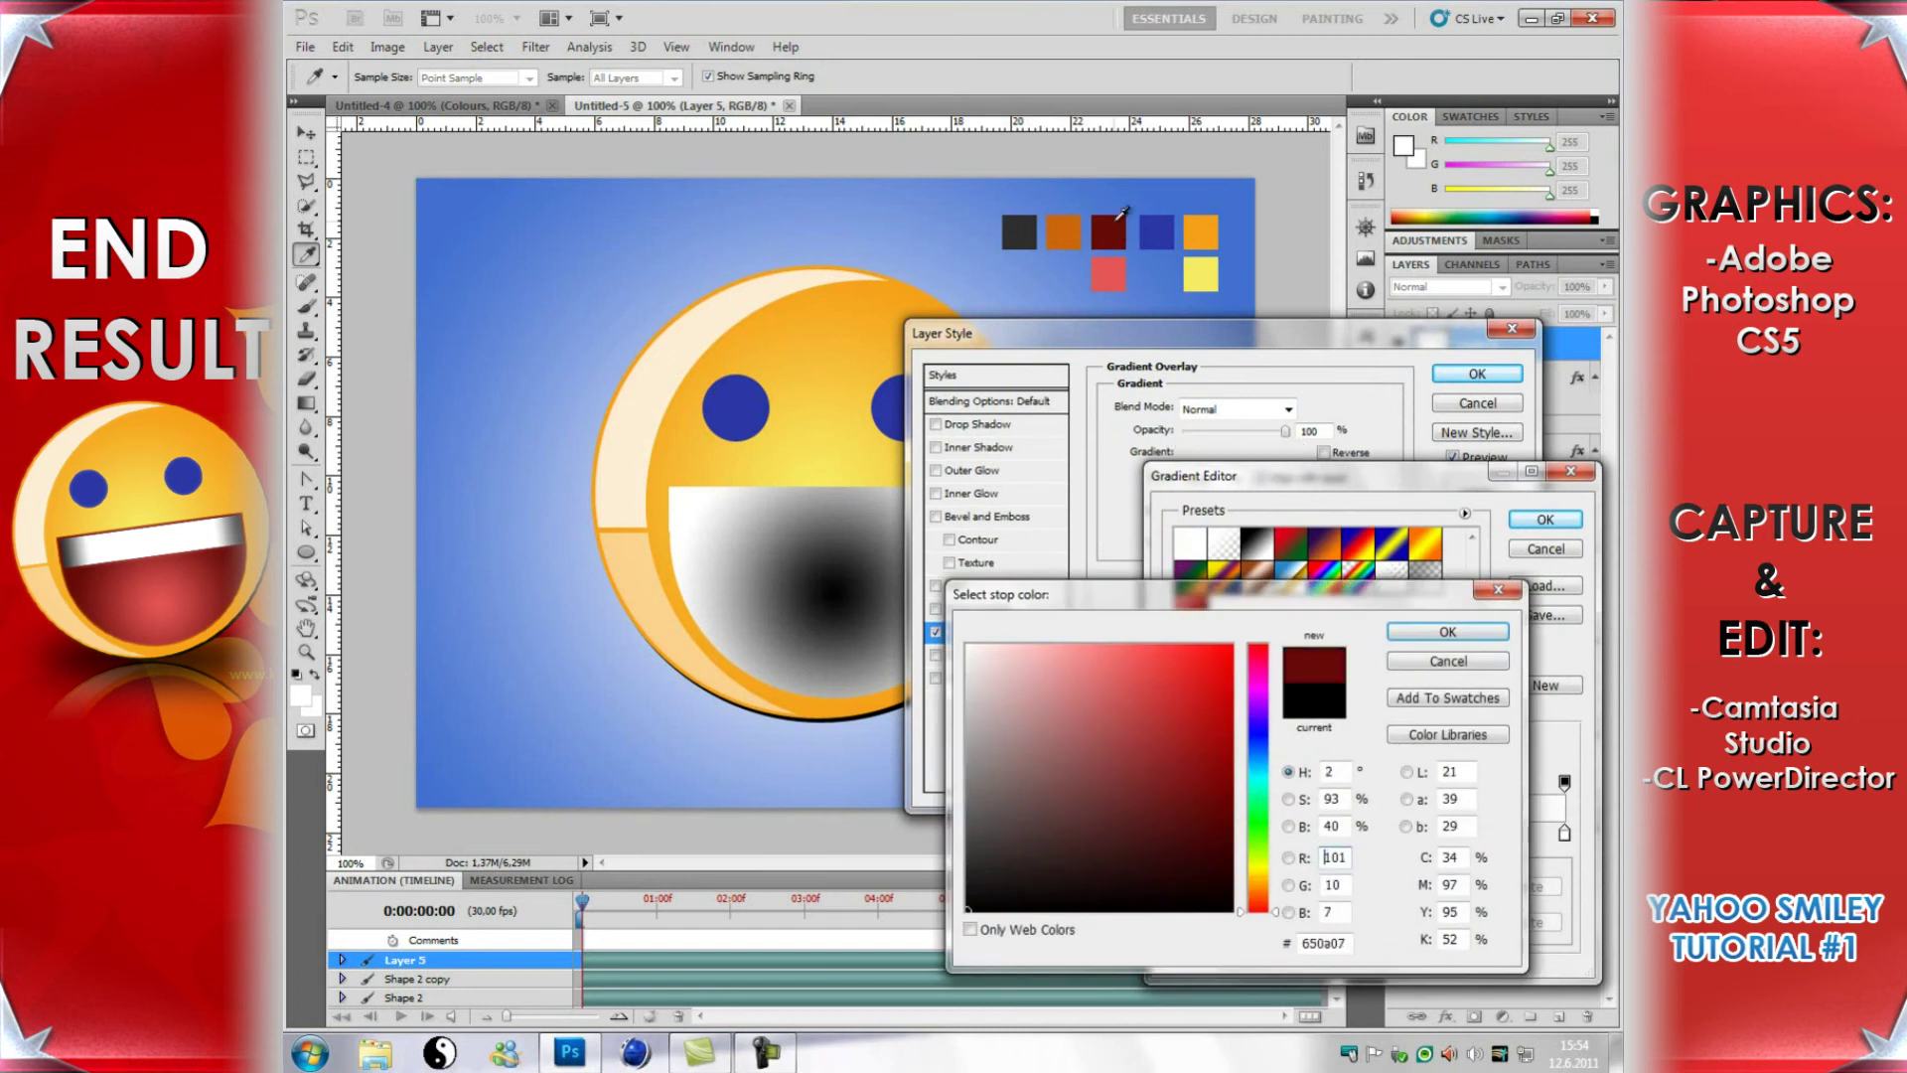
{"action": "left_click", "coordinate": [1427, 634]}
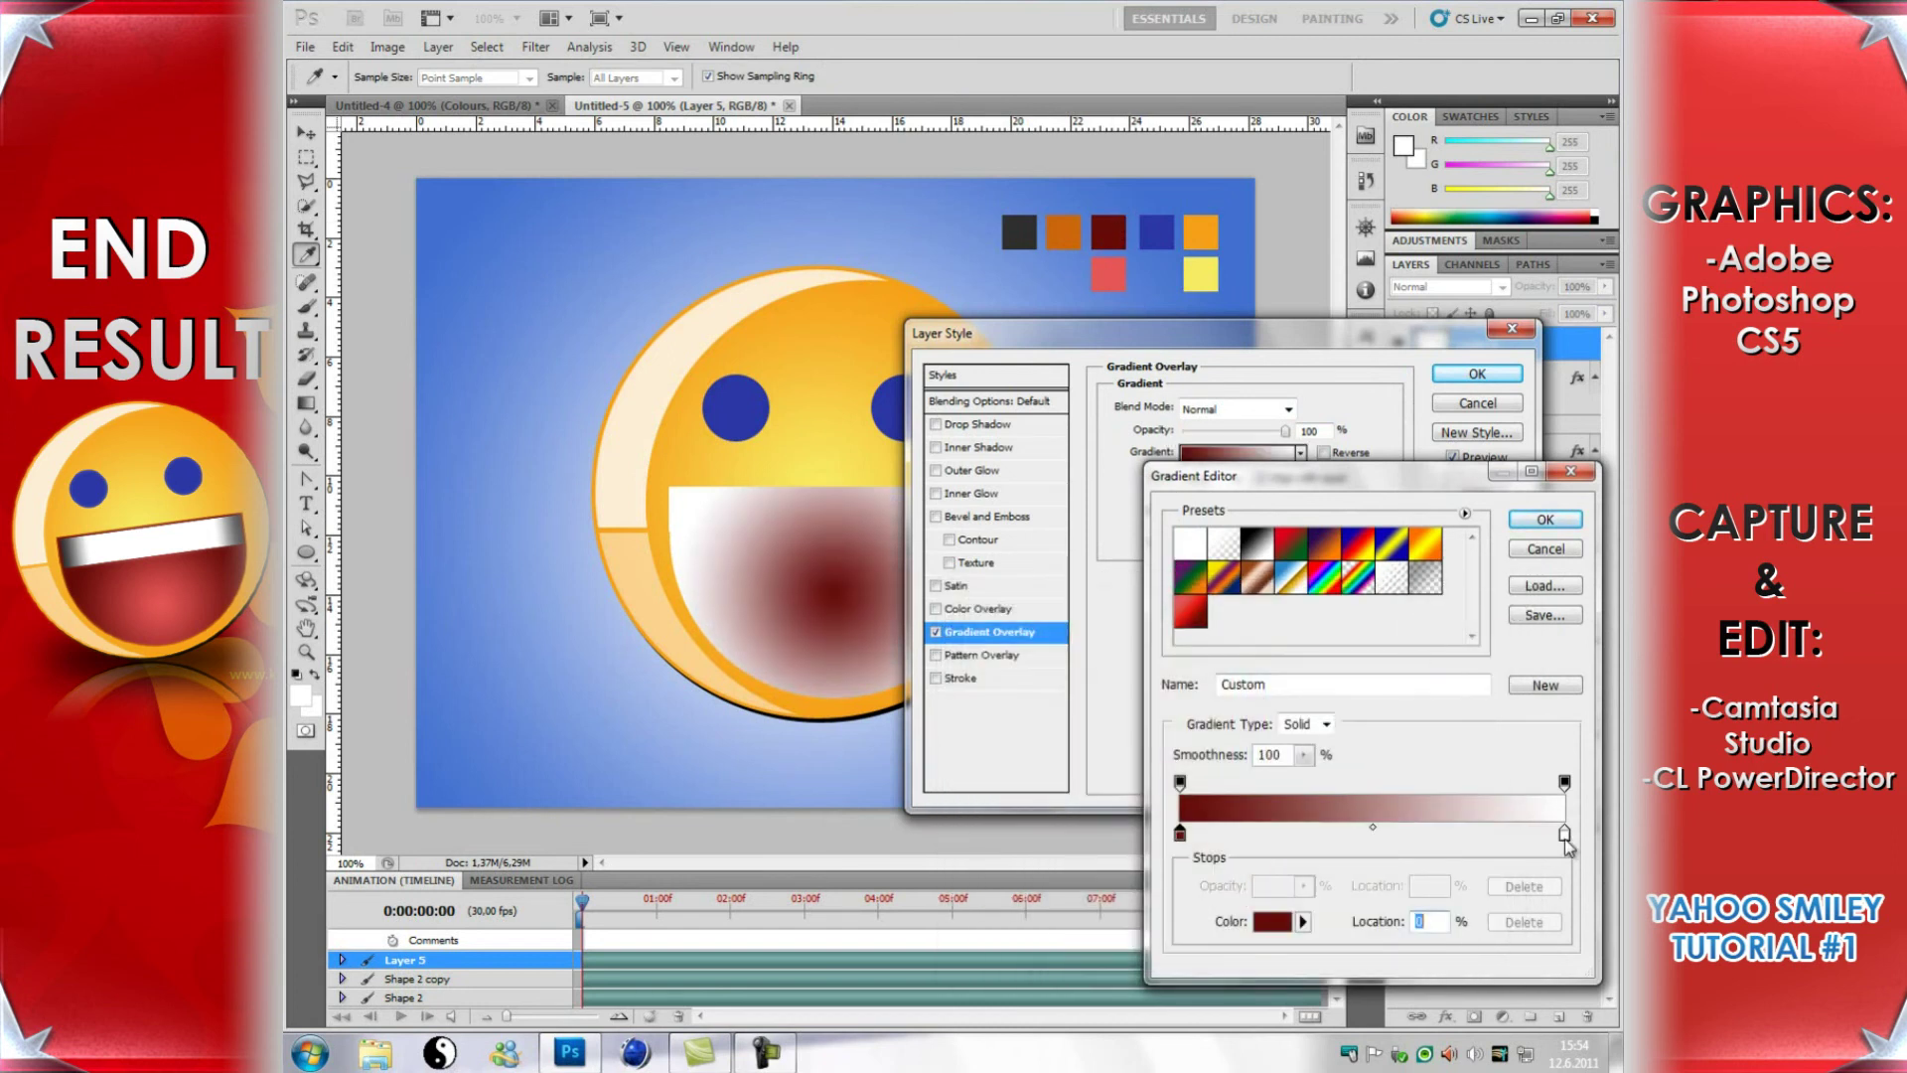
{"action": "double_click", "coordinate": [1565, 835]}
{"action": "left_click", "coordinate": [1113, 273]}
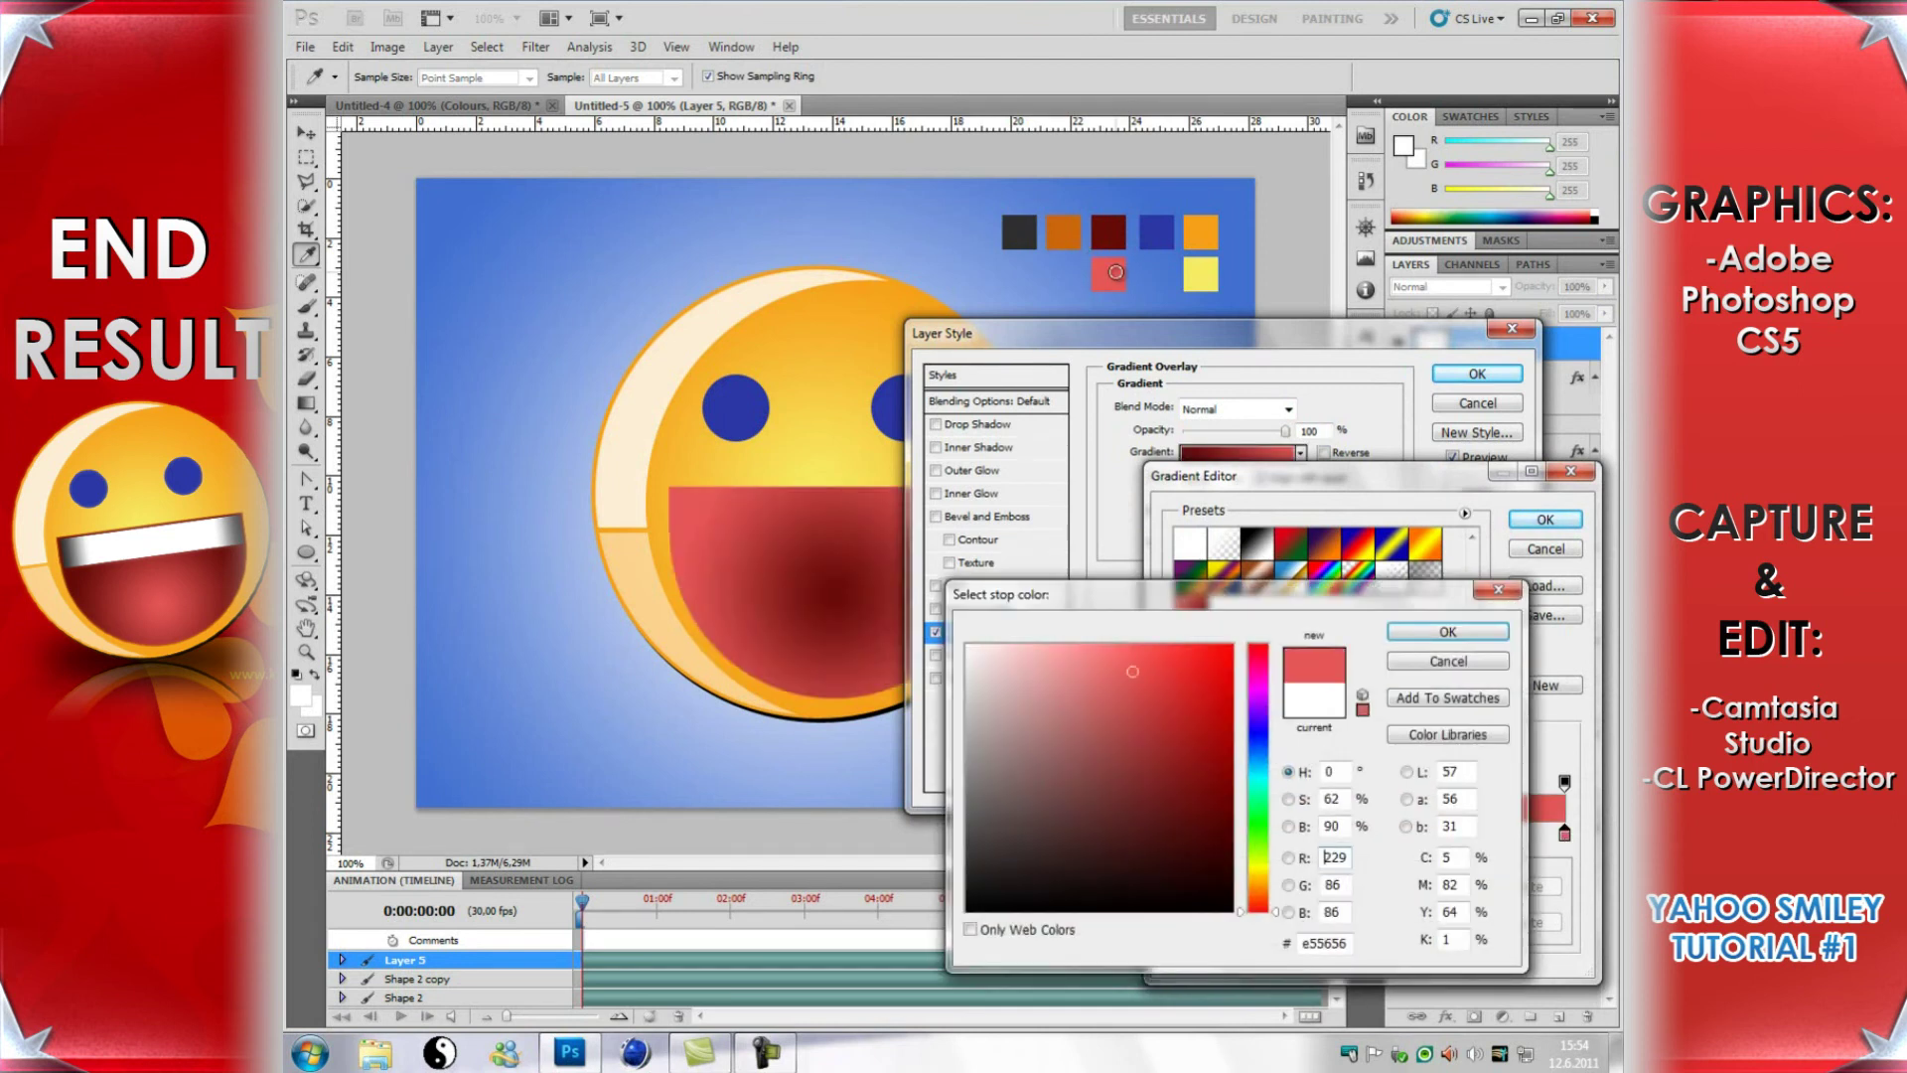
{"action": "left_click", "coordinate": [1411, 631]}
{"action": "left_click", "coordinate": [1546, 519]}
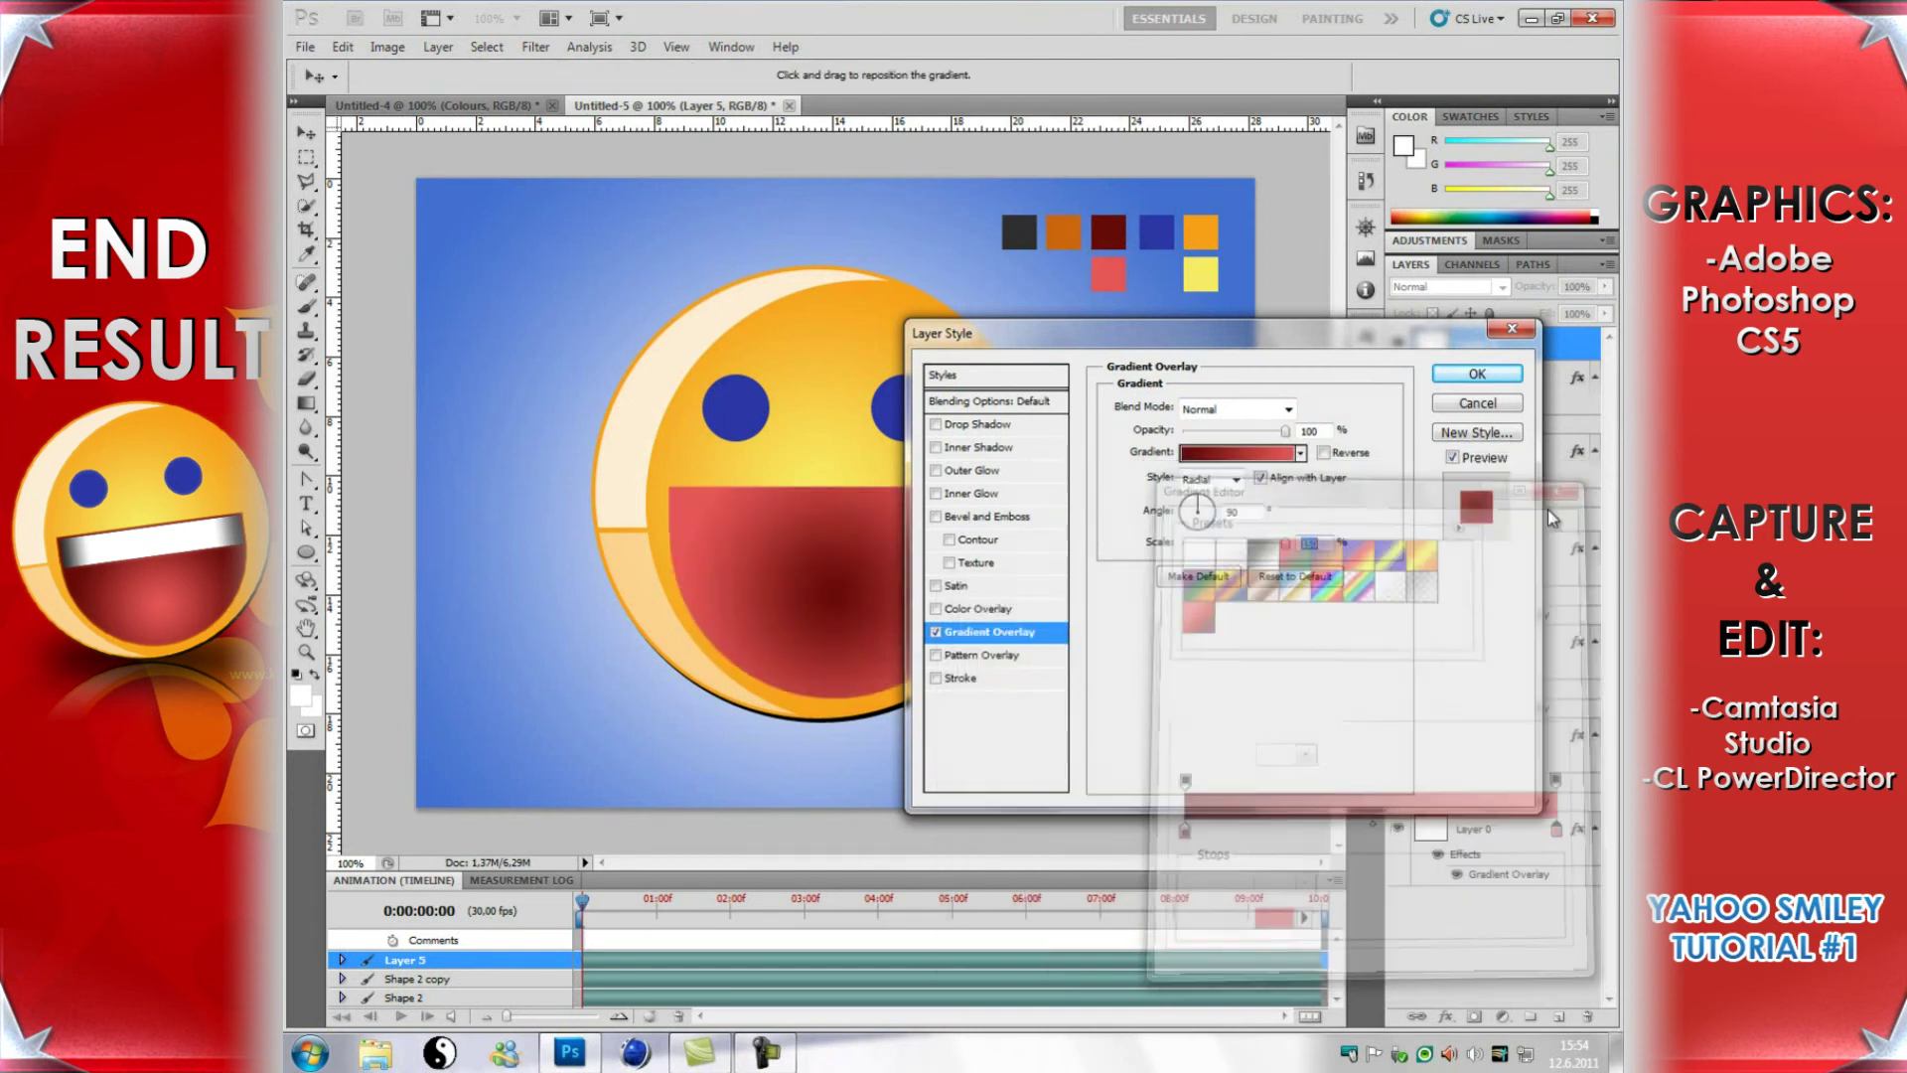
{"action": "left_click", "coordinate": [1325, 453]}
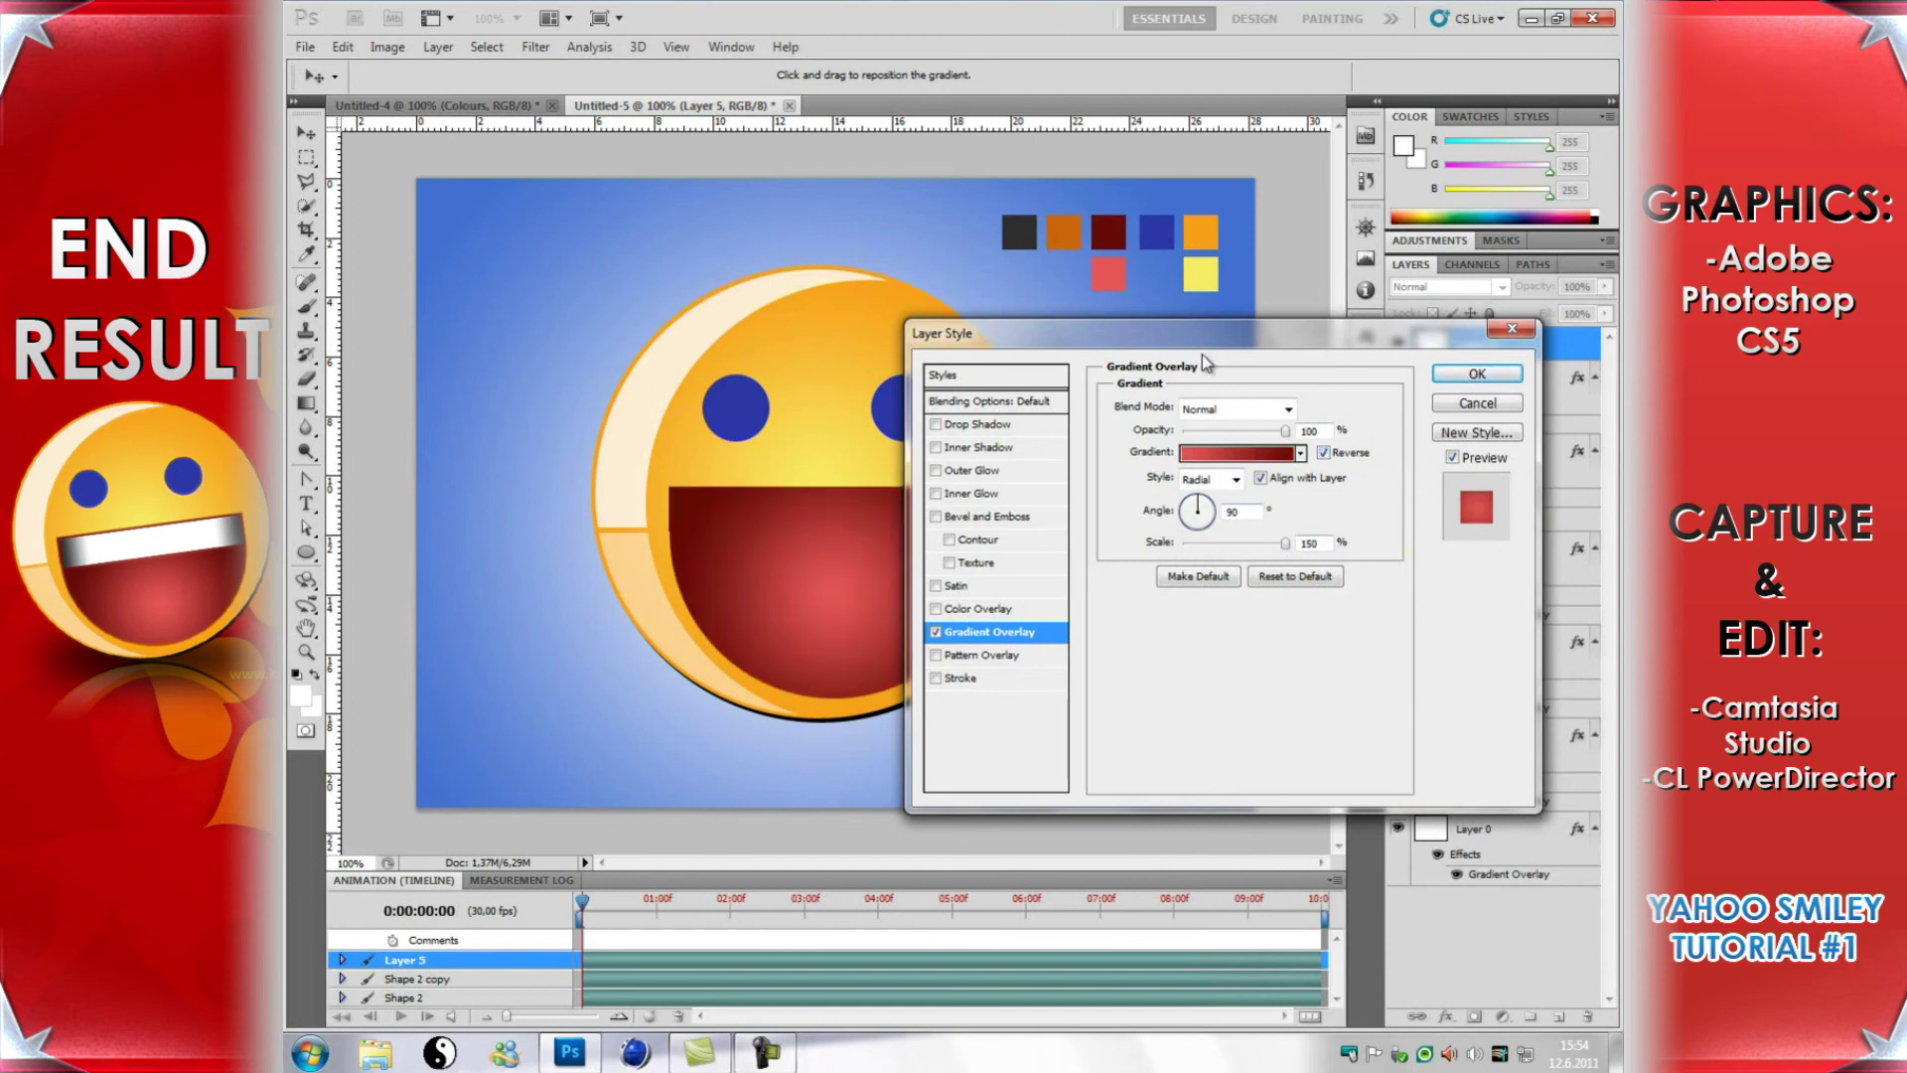
{"action": "left_click_drag", "start_coordinate": [1194, 339], "coordinate": [781, 759]}
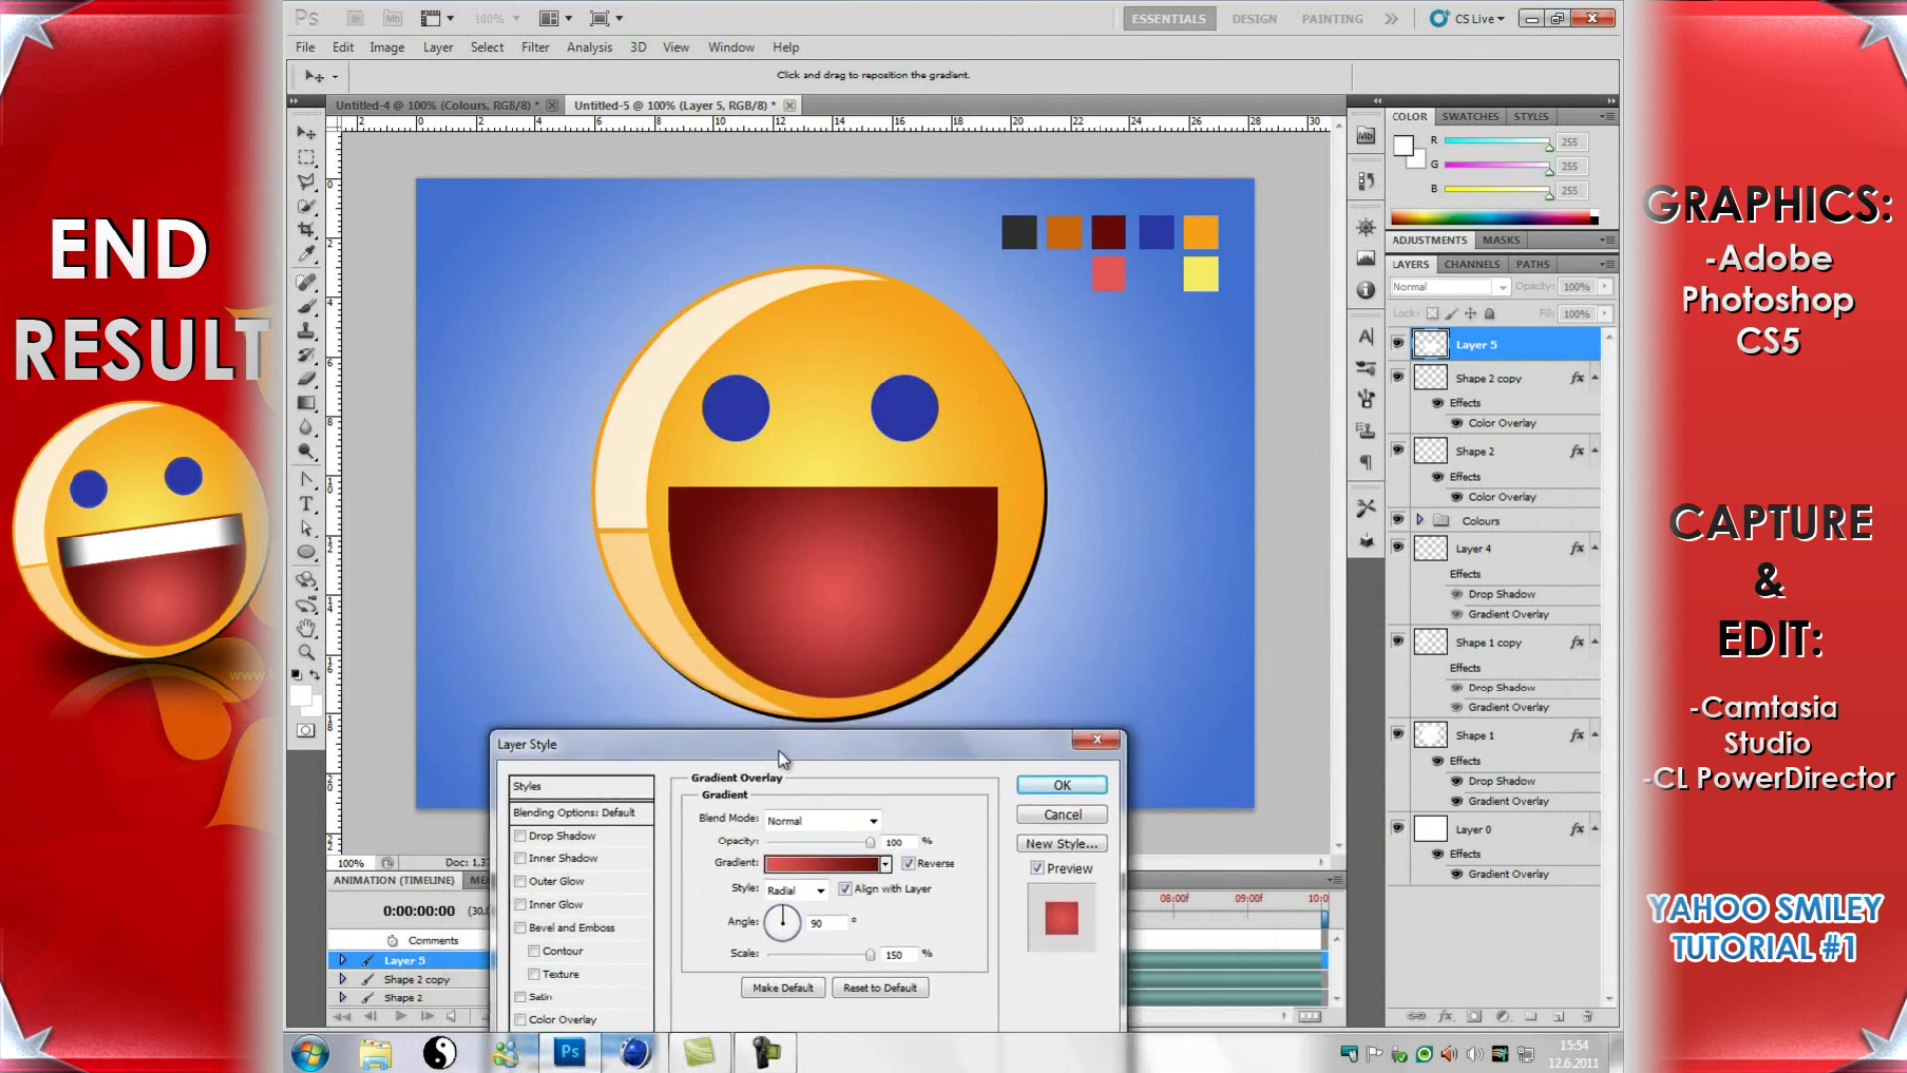
{"action": "mouse_move", "coordinate": [815, 640]}
{"action": "left_mouse_down"}
{"action": "mouse_move", "coordinate": [816, 695]}
{"action": "mouse_move", "coordinate": [824, 657]}
{"action": "left_mouse_up"}
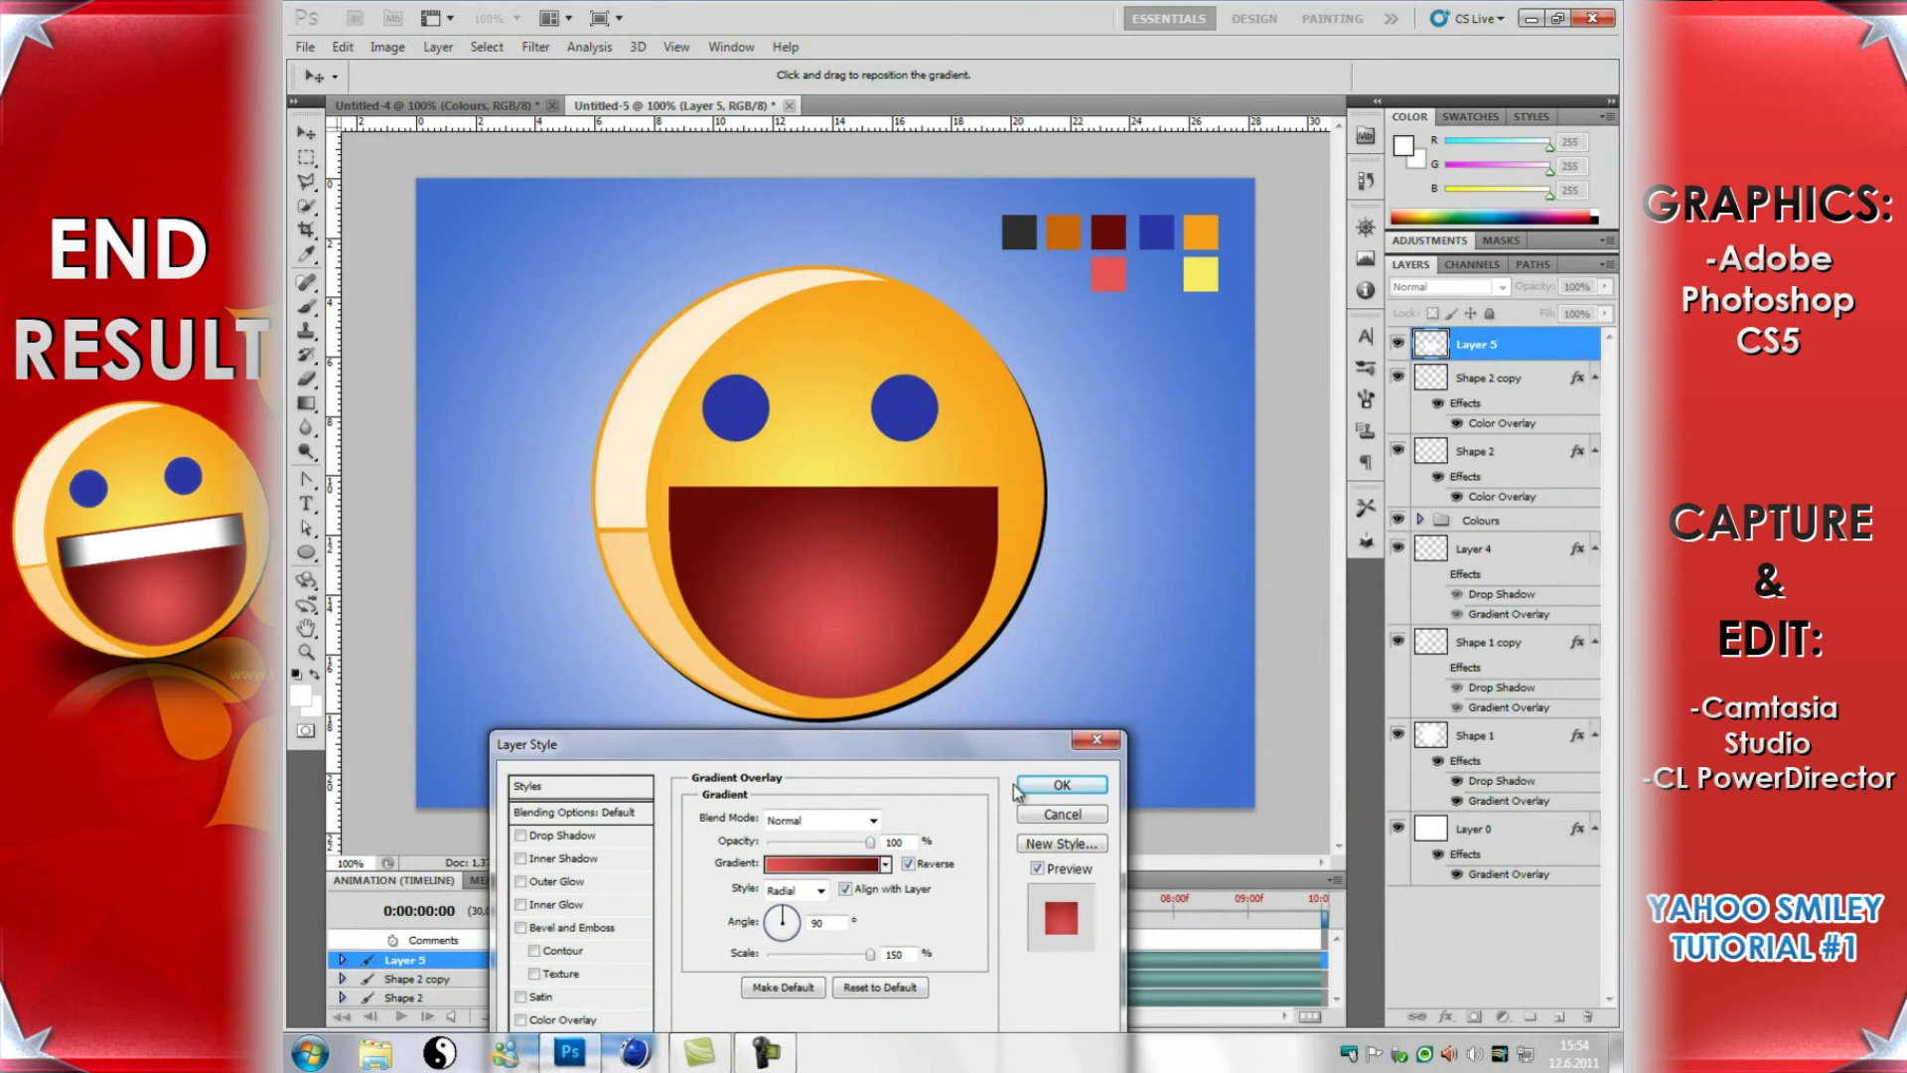
{"action": "left_click_drag", "start_coordinate": [942, 746], "coordinate": [1424, 335]}
Step: Give the mouth a 2 px orange (cc660b) stroke, apply the style, and add new Layer 6
{"action": "left_click", "coordinate": [1039, 683]}
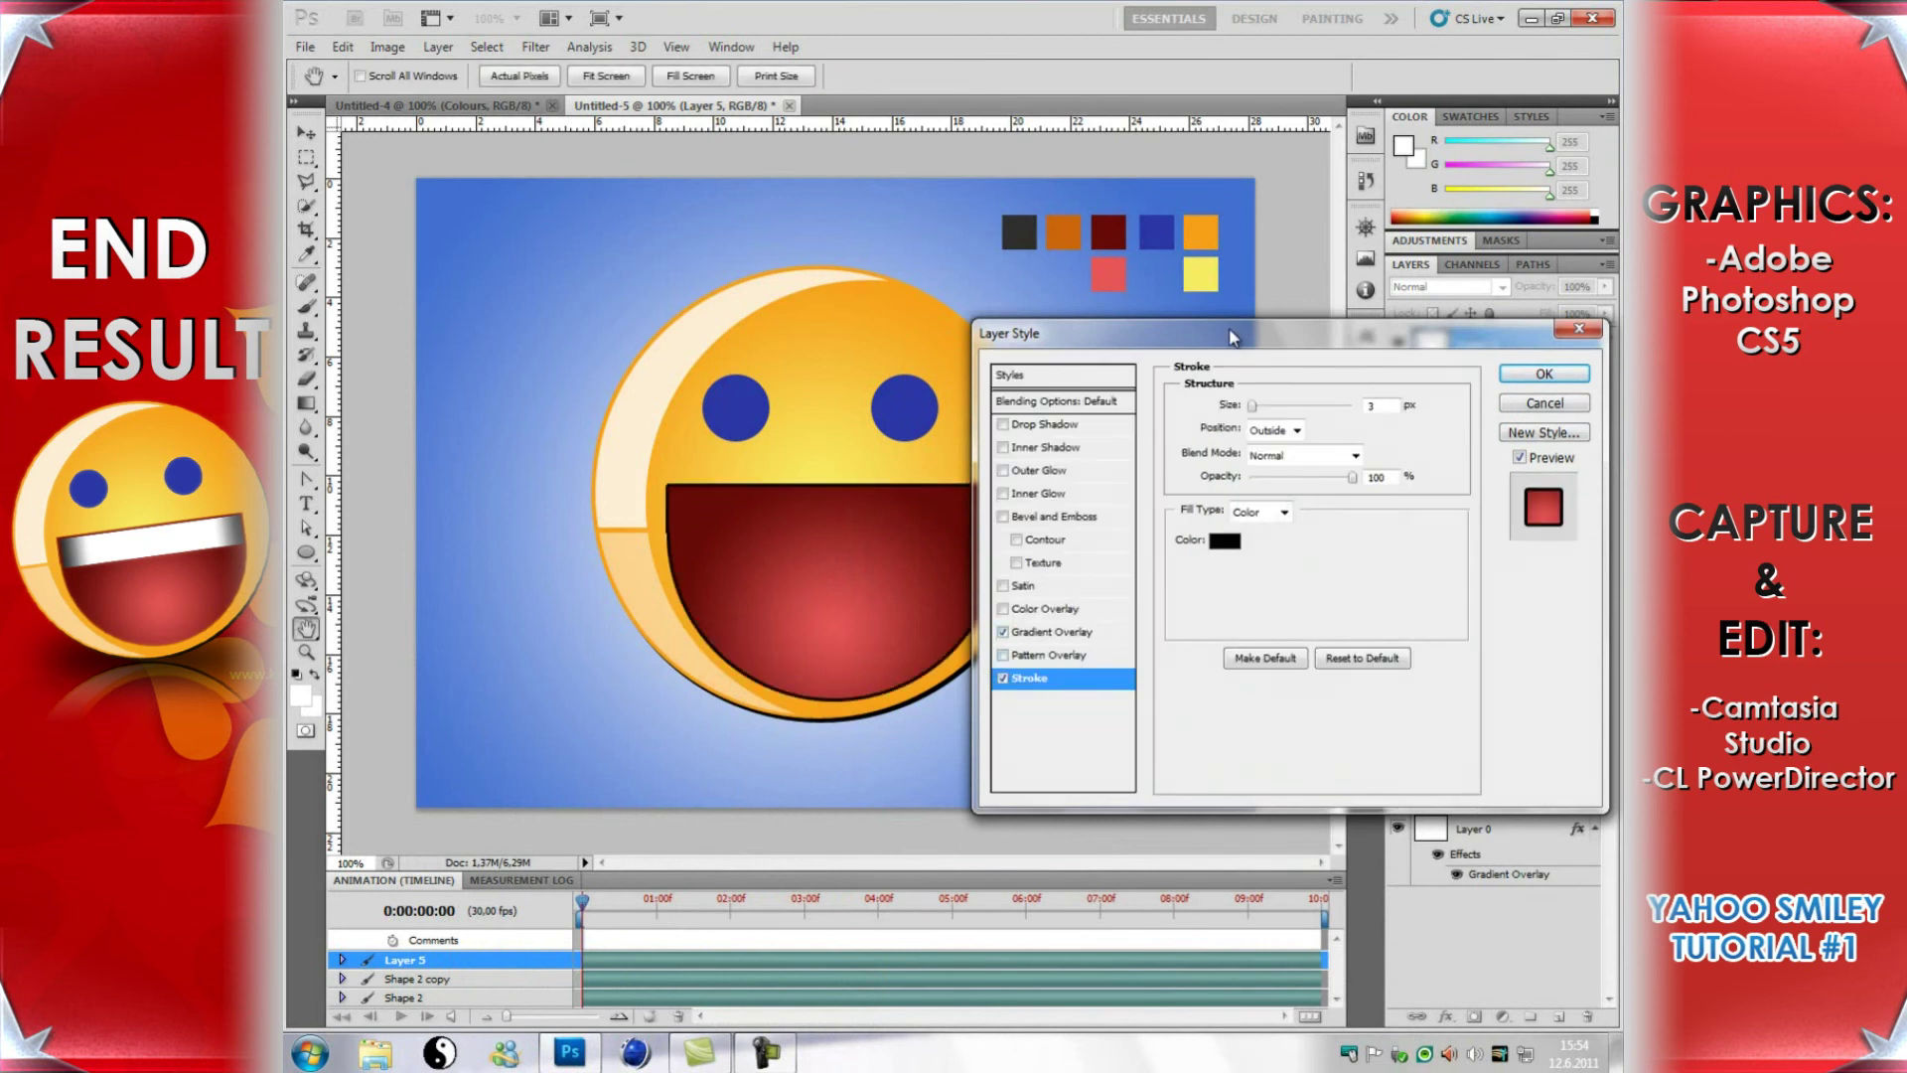
{"action": "left_click_drag", "start_coordinate": [1232, 338], "coordinate": [1100, 478]}
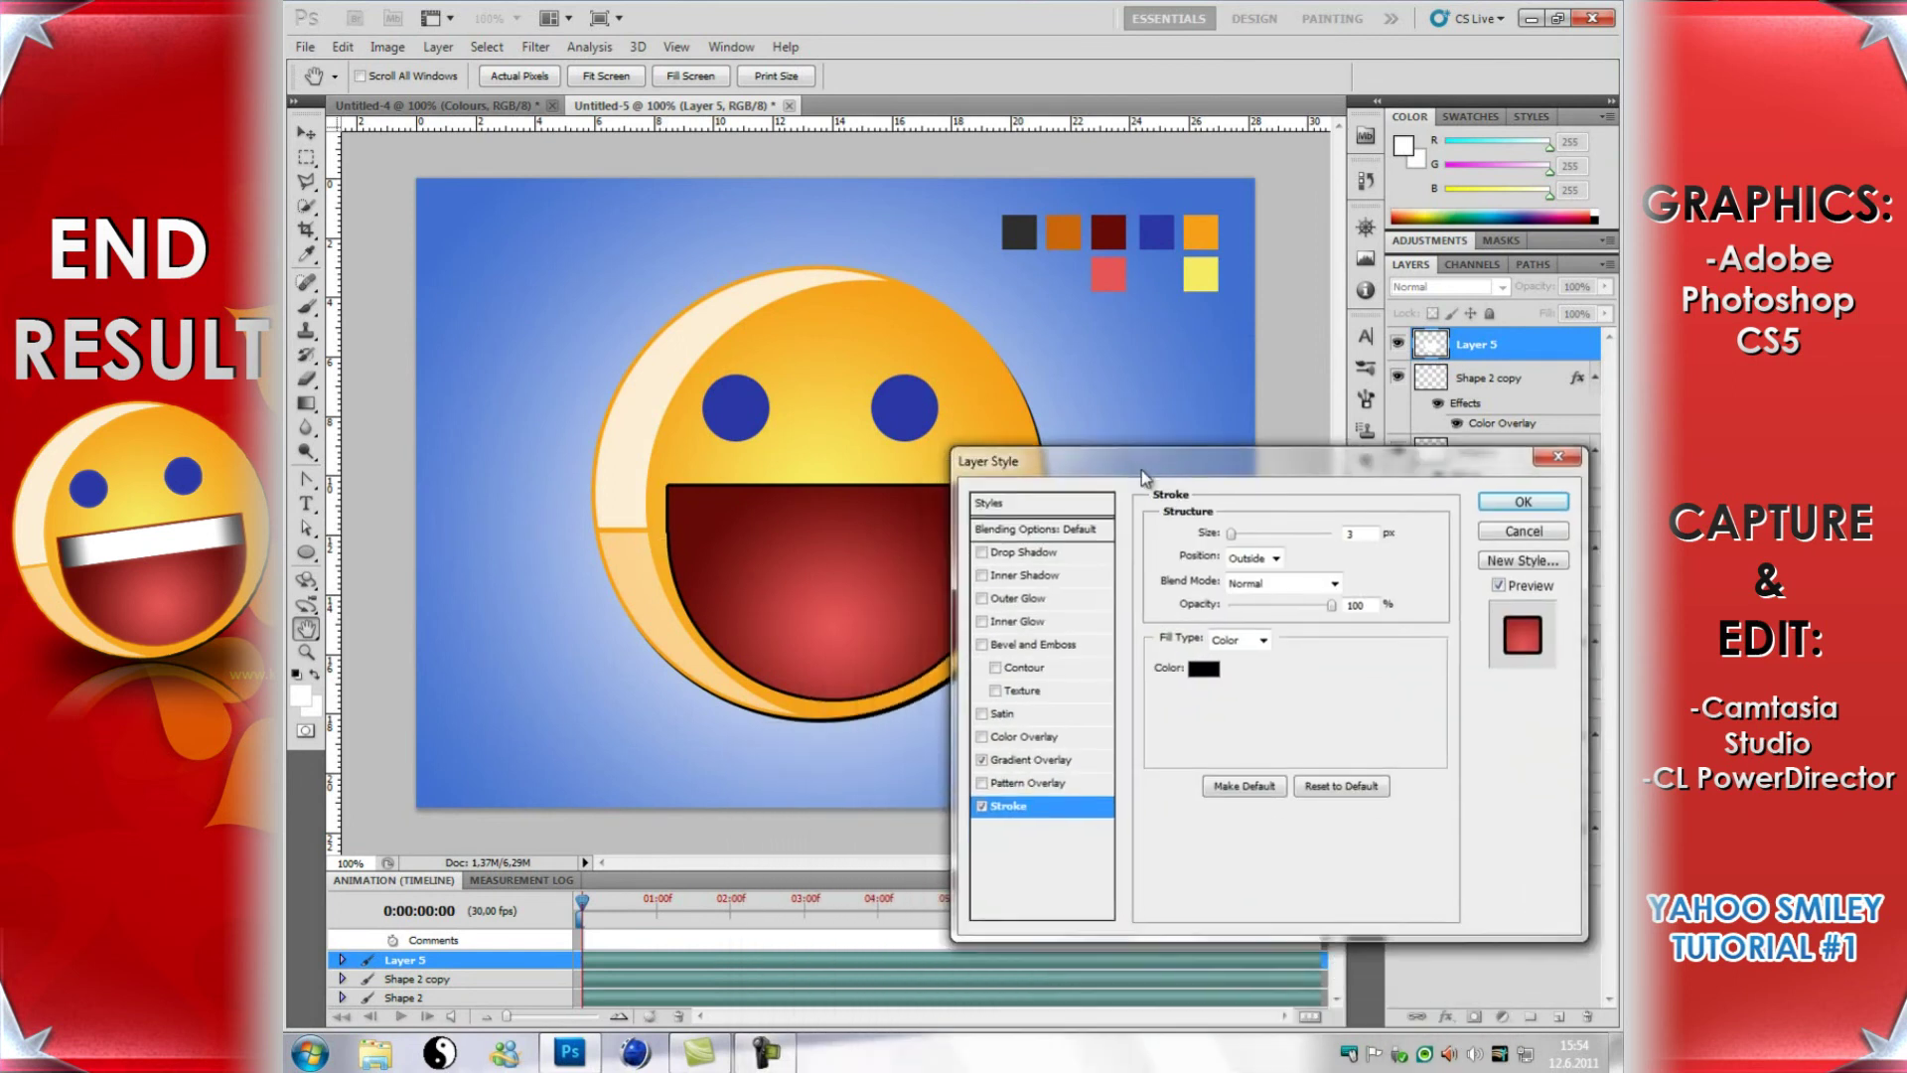
{"action": "type", "text": "2"}
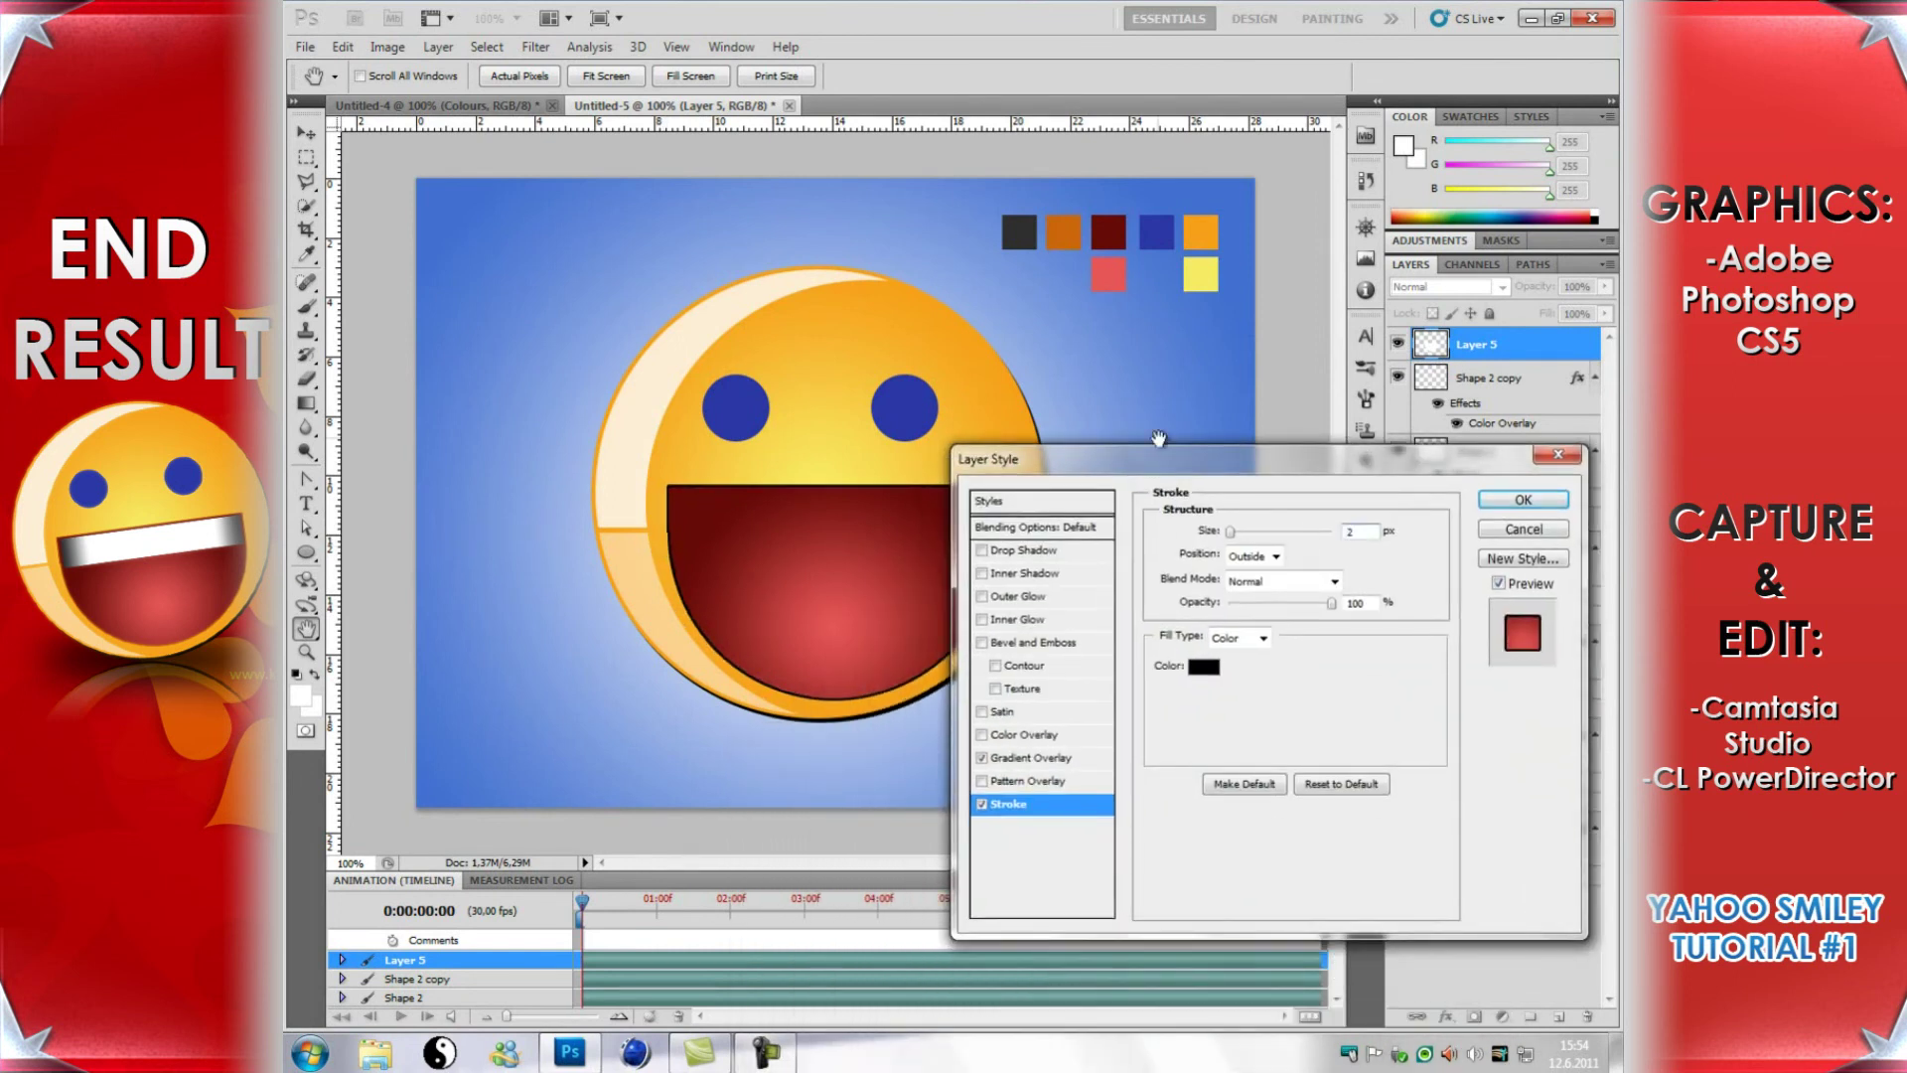
{"action": "left_click", "coordinate": [1204, 666]}
{"action": "left_click", "coordinate": [1058, 226]}
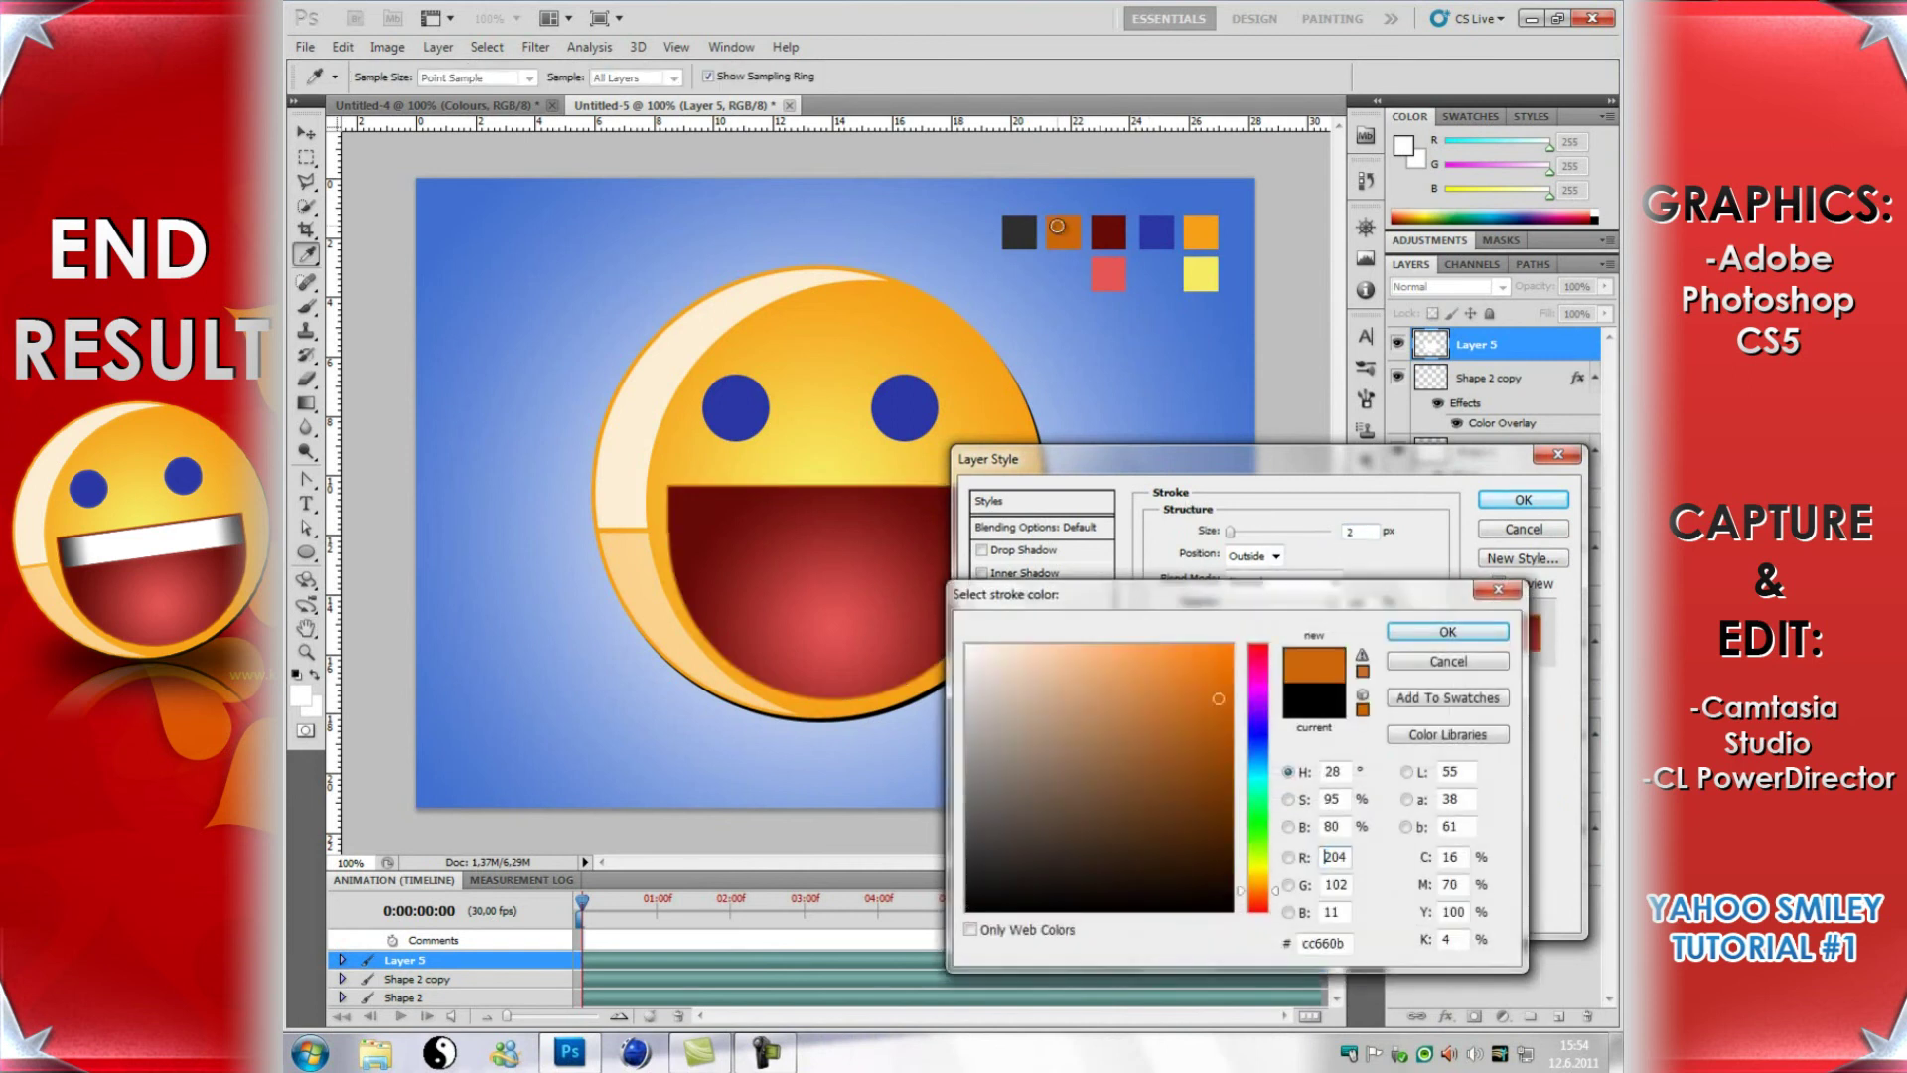
{"action": "left_click", "coordinate": [1443, 632]}
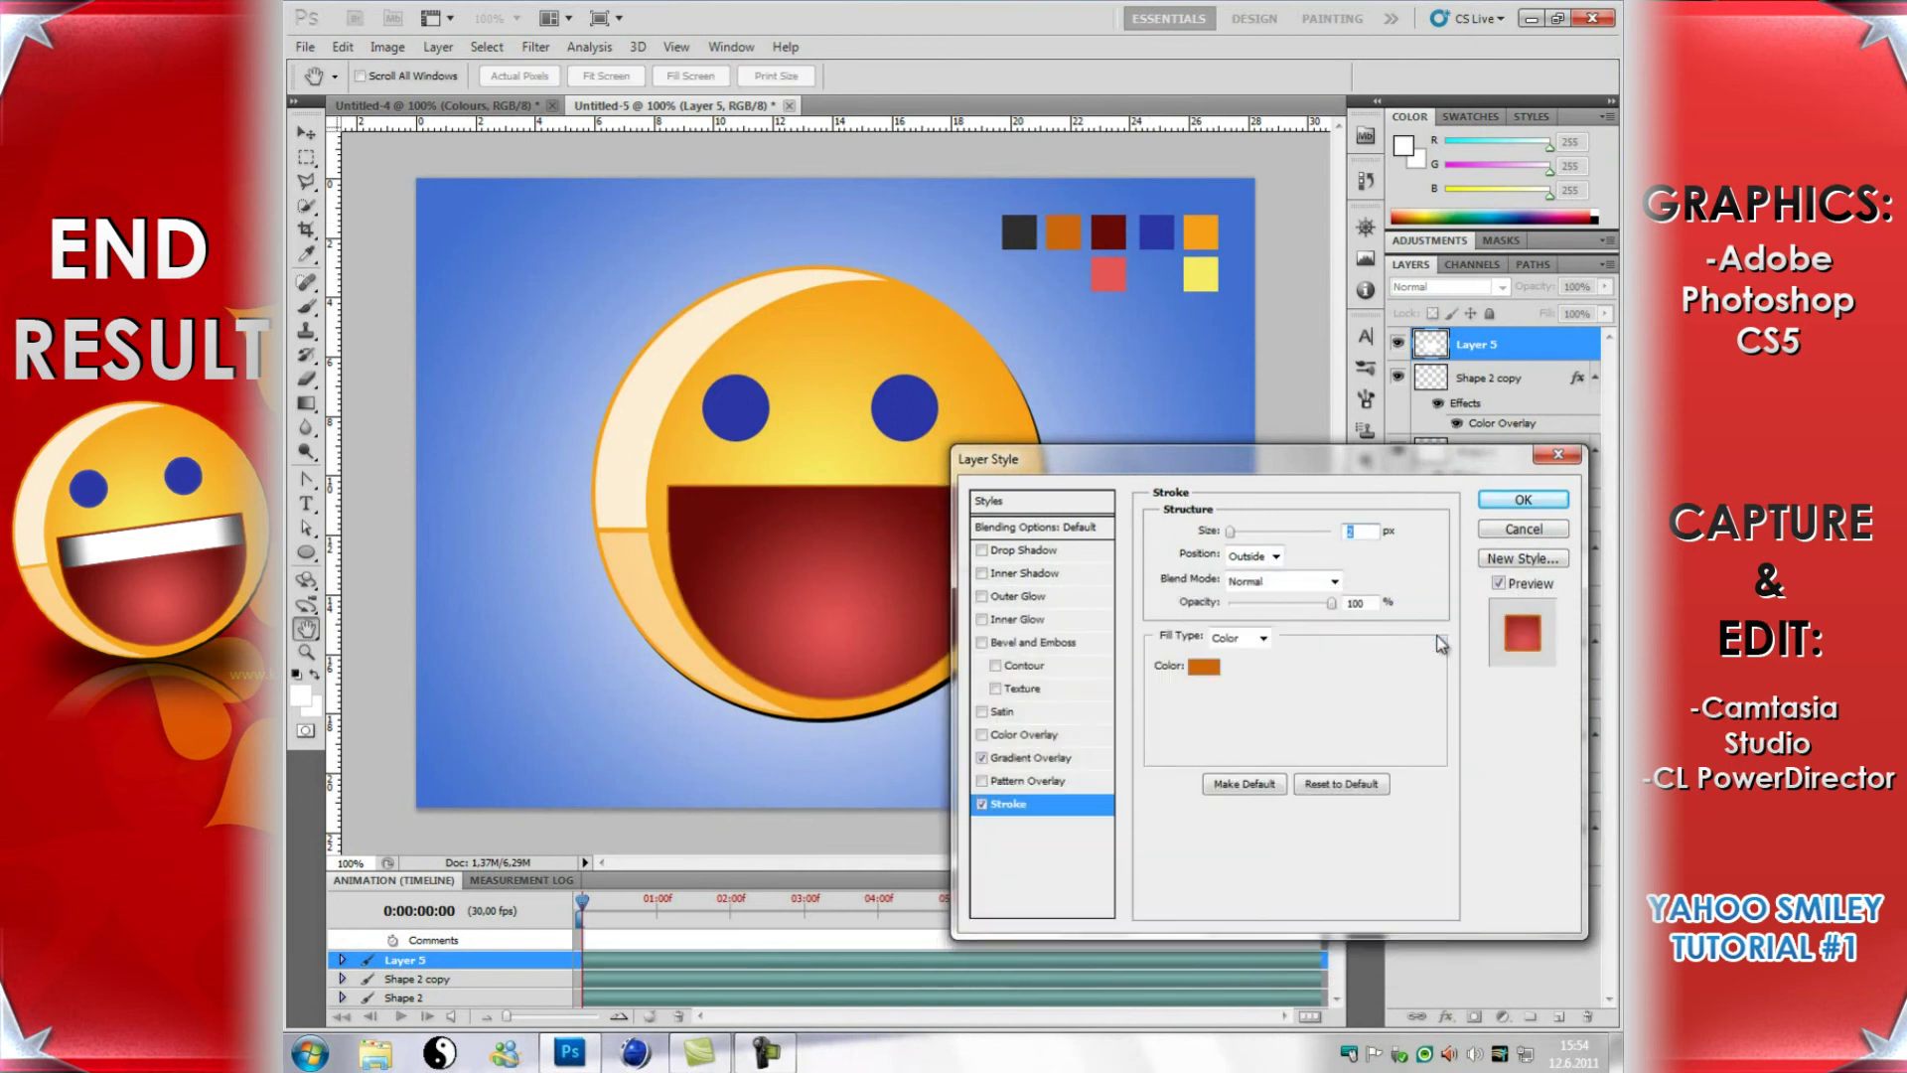
{"action": "left_click", "coordinate": [1526, 501]}
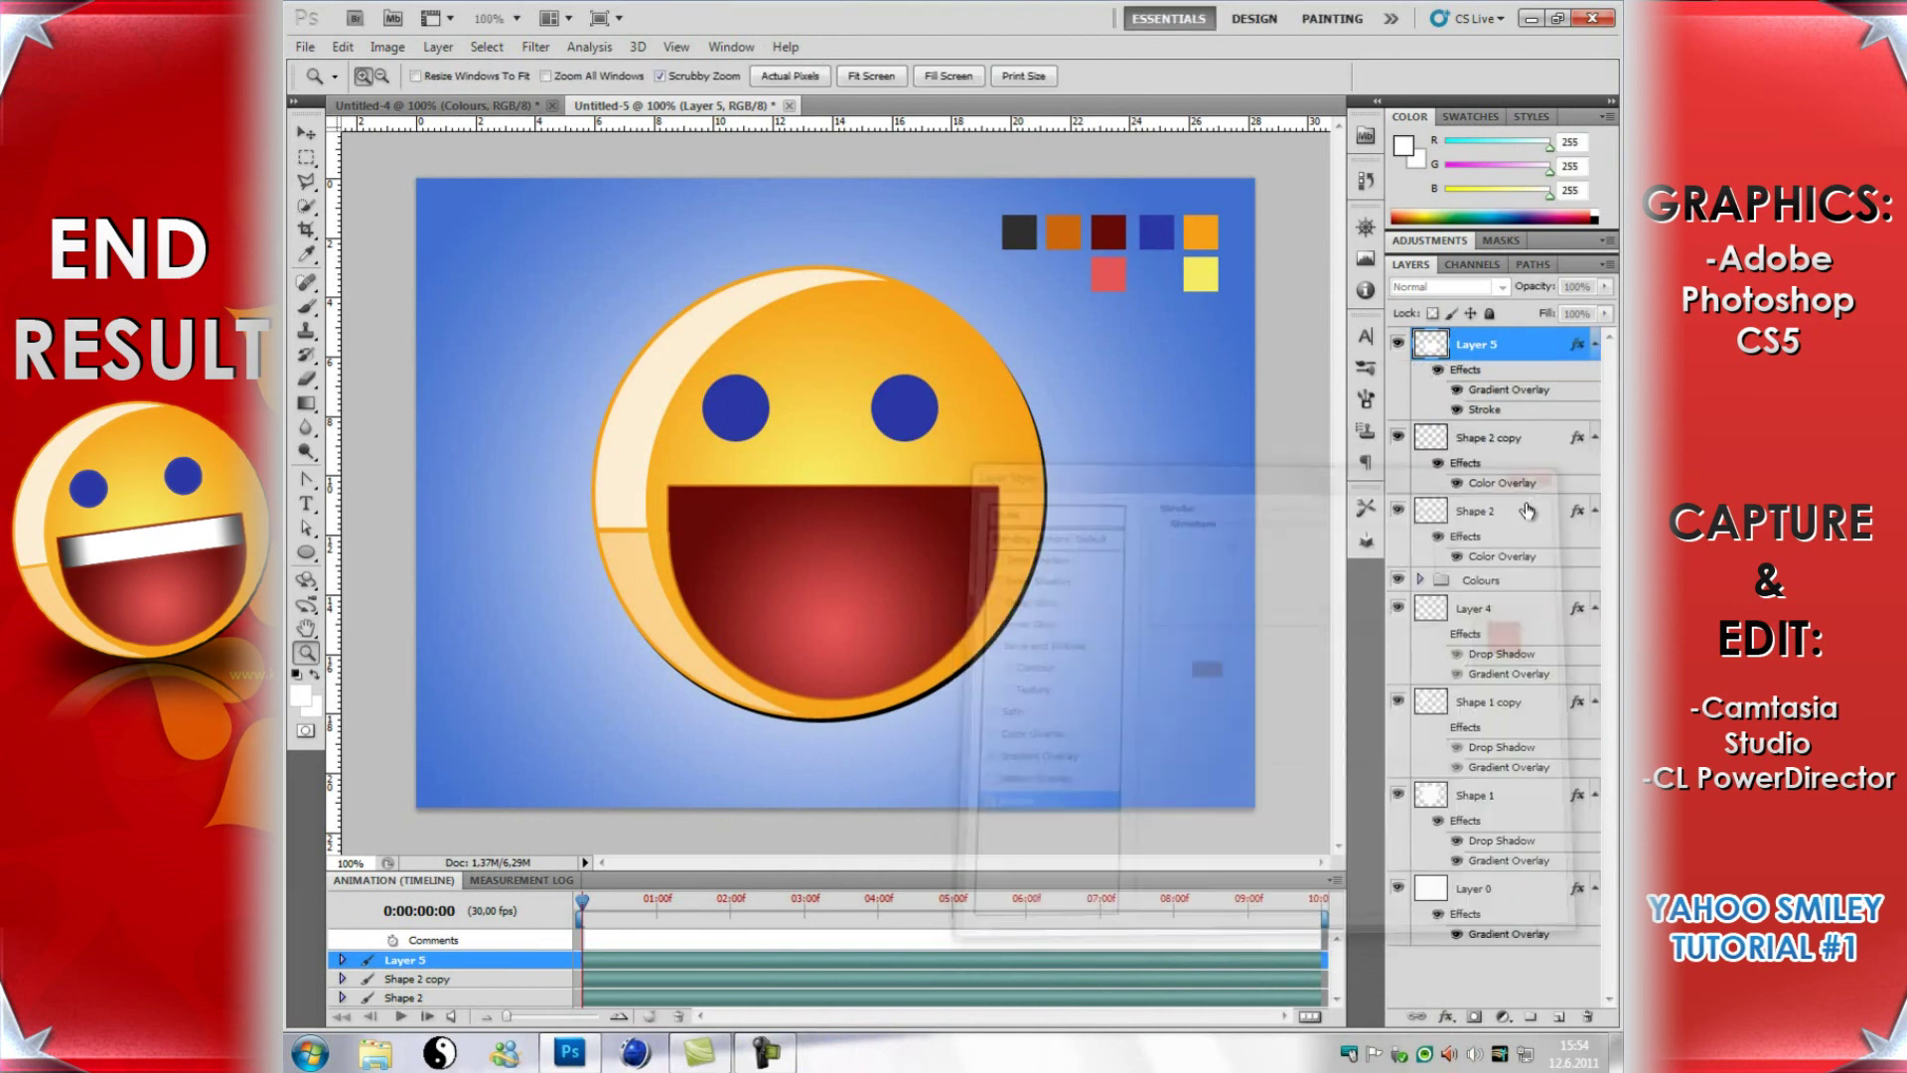
{"action": "left_click", "coordinate": [1561, 1017]}
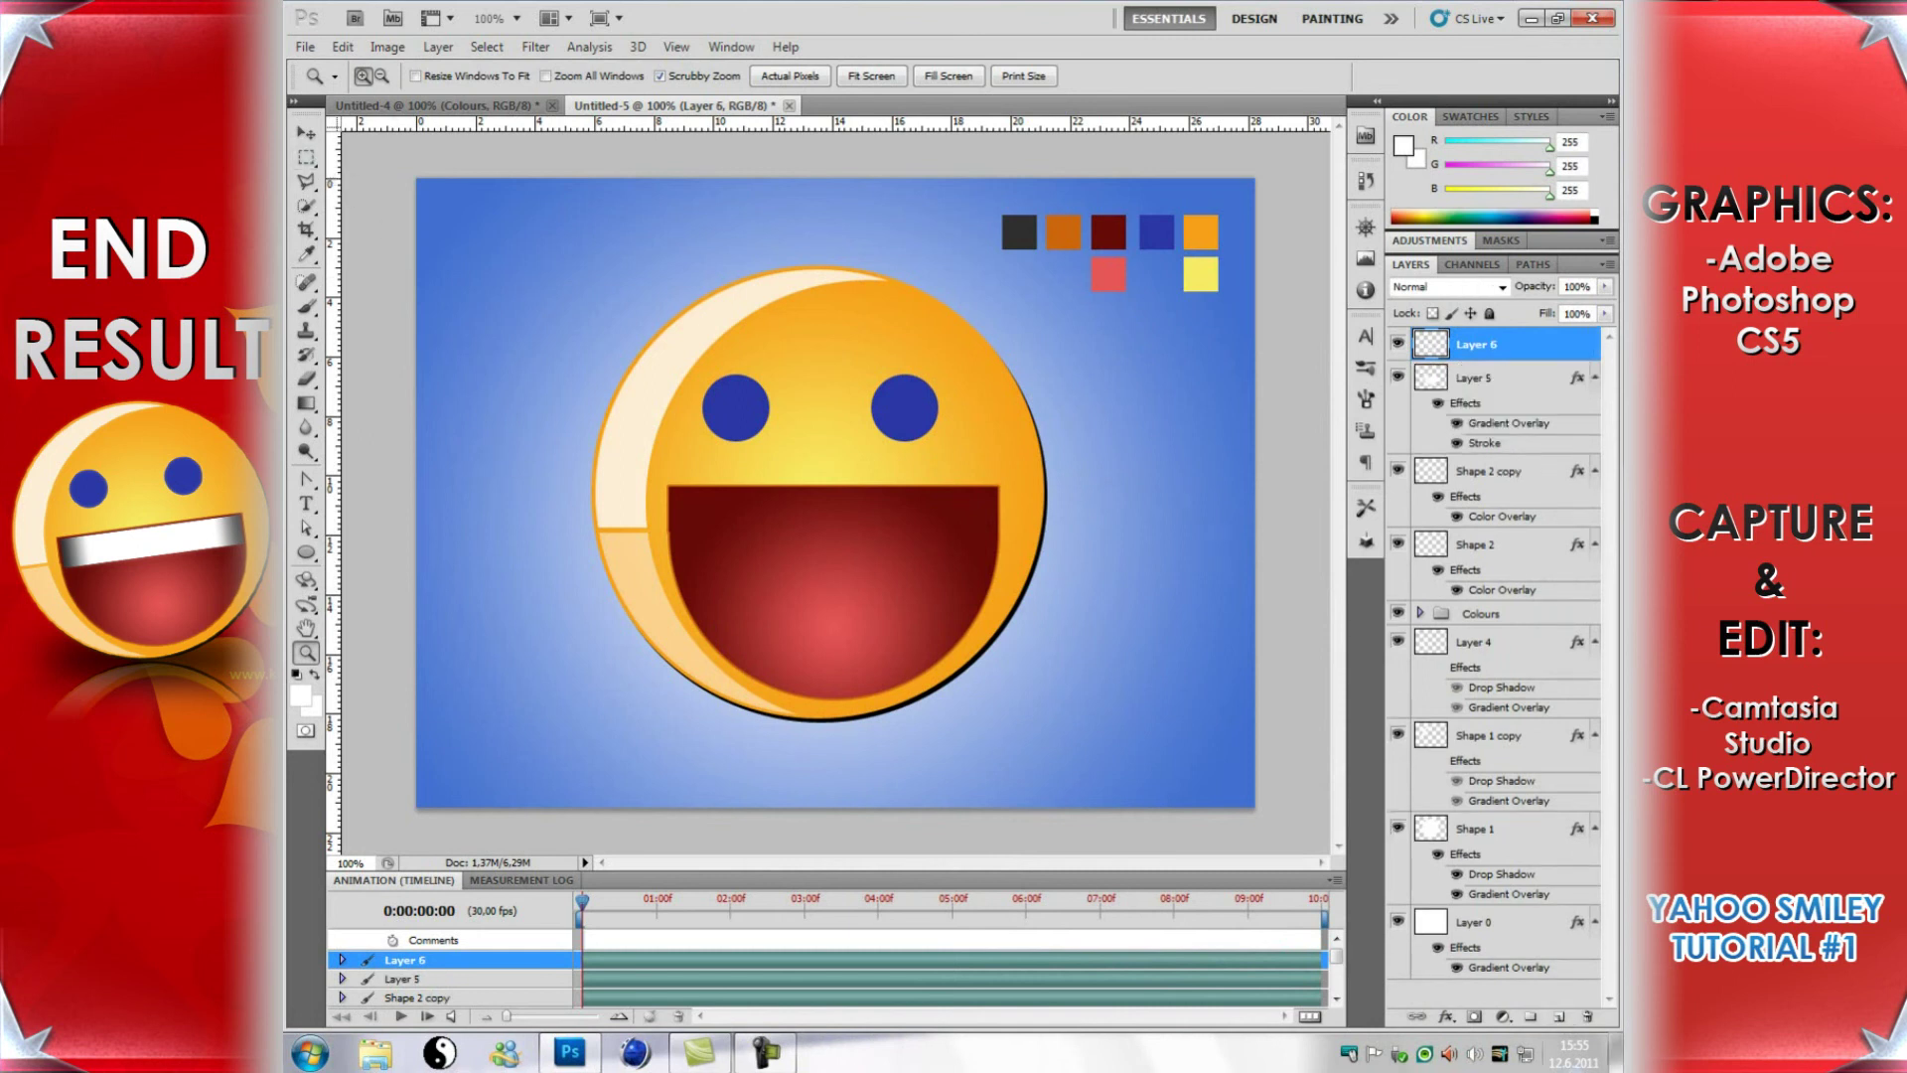
Step: Zoom in and draw a rectangular selection band across the top of the mouth
{"action": "right_click", "coordinate": [303, 161]}
{"action": "left_click", "coordinate": [330, 161]}
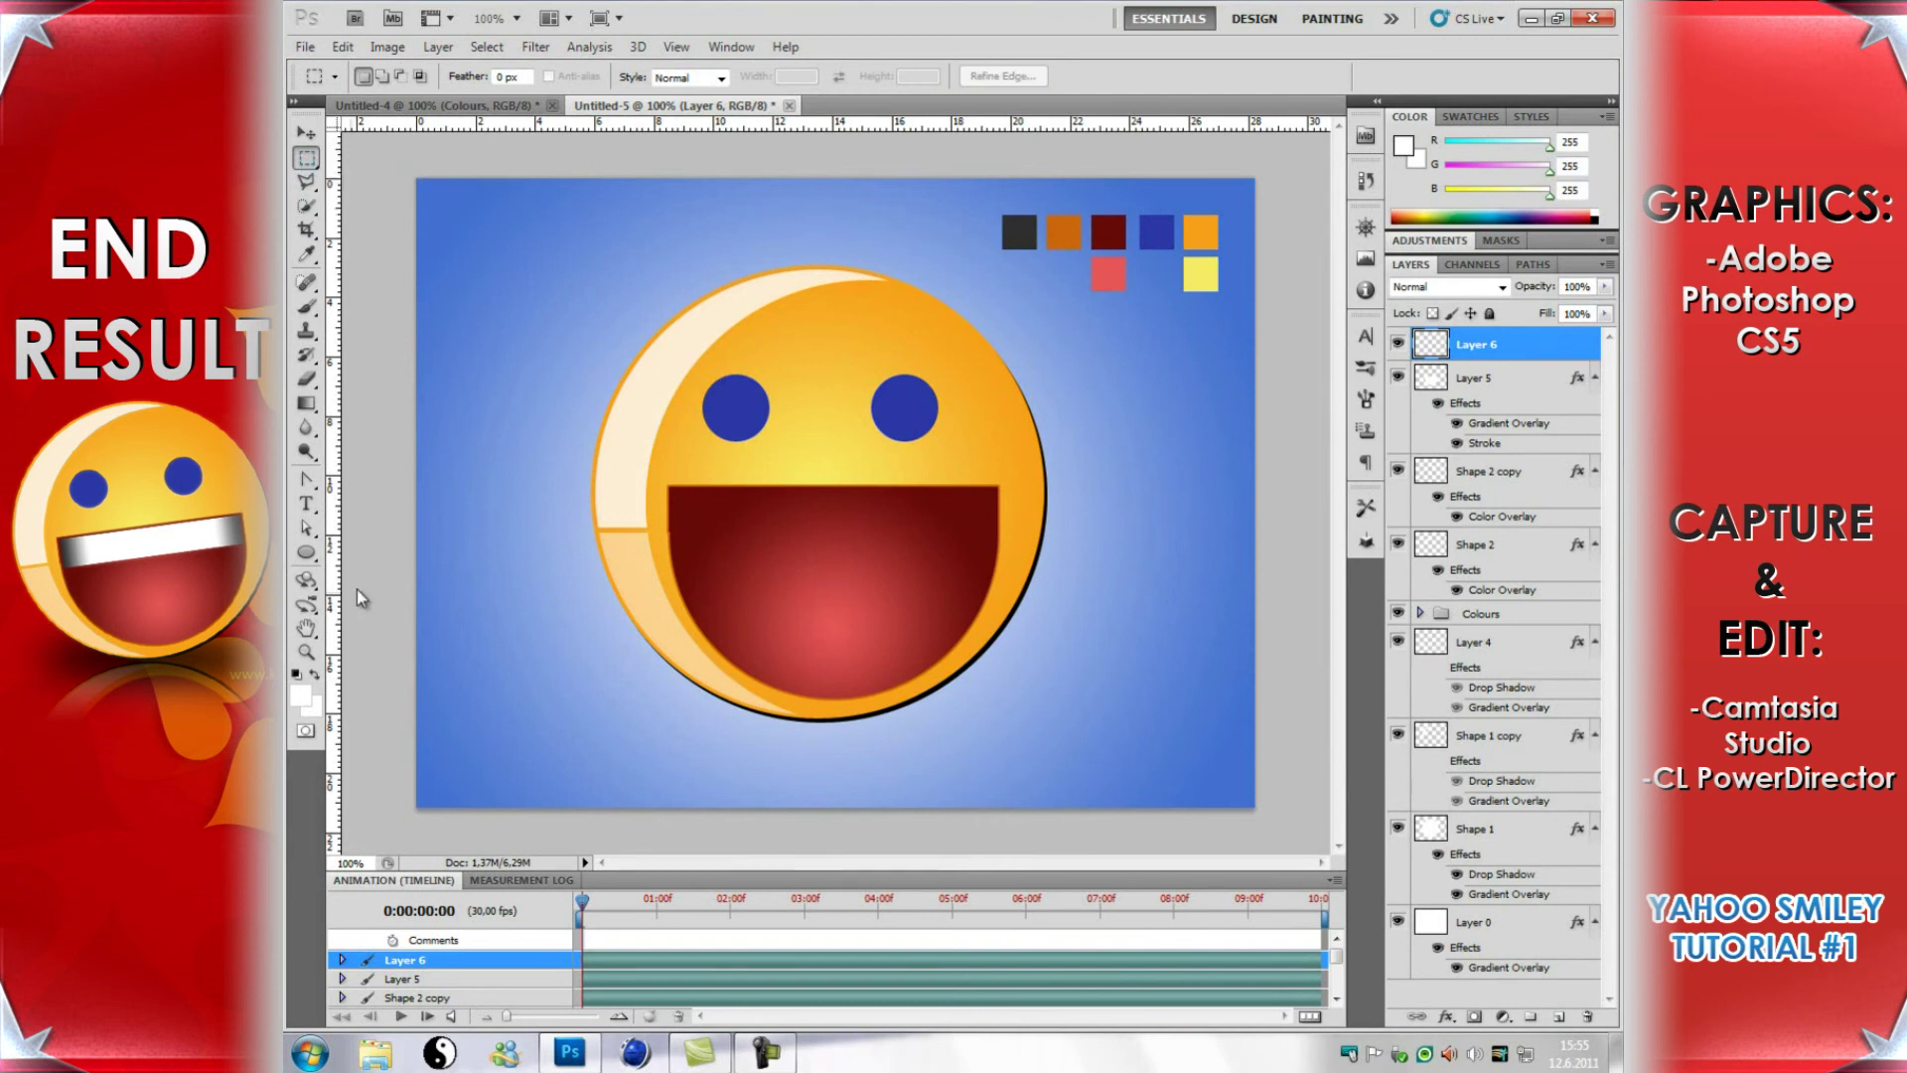
{"action": "left_click", "coordinate": [305, 653]}
{"action": "left_click_drag", "start_coordinate": [824, 482], "coordinate": [899, 539]}
{"action": "left_click", "coordinate": [306, 158]}
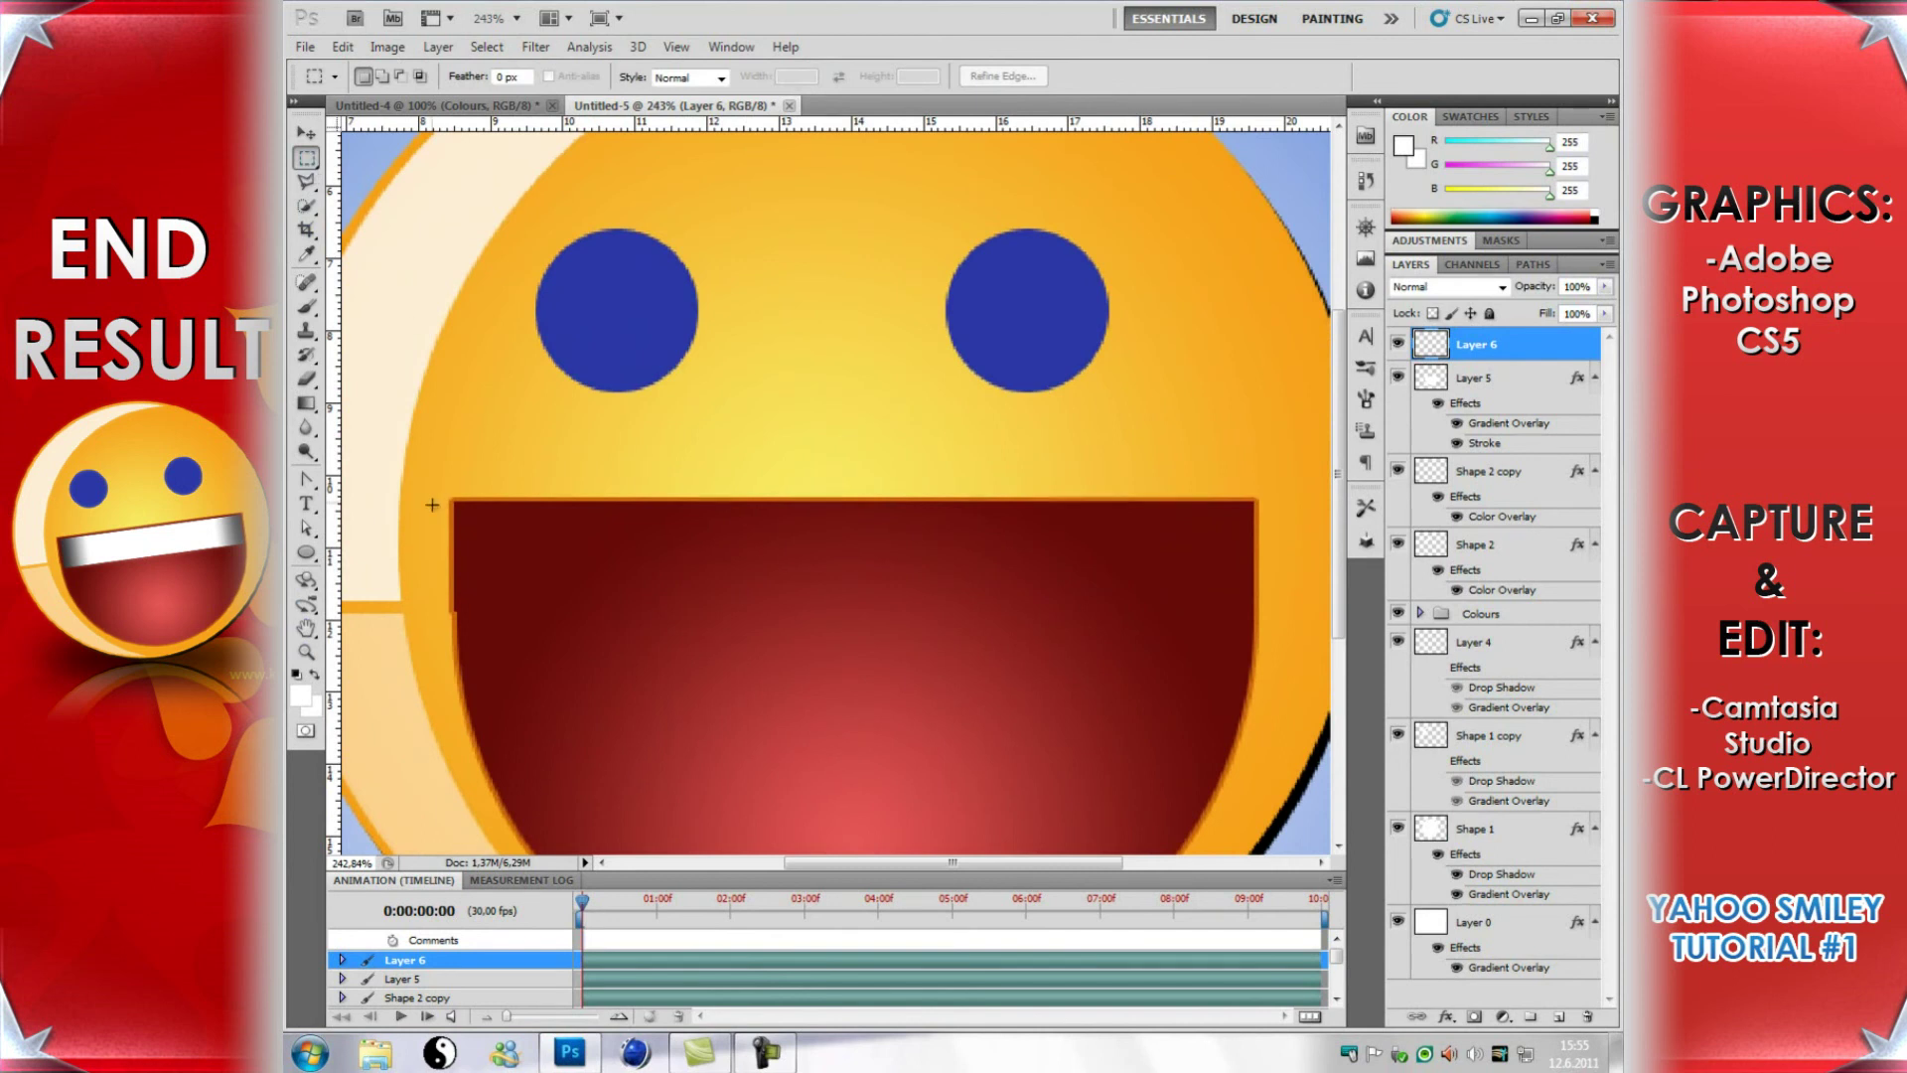
{"action": "left_click_drag", "start_coordinate": [827, 656], "coordinate": [1244, 633]}
Step: Fill the teeth band with white, view at Actual Pixels, and deselect
{"action": "left_click", "coordinate": [343, 47]}
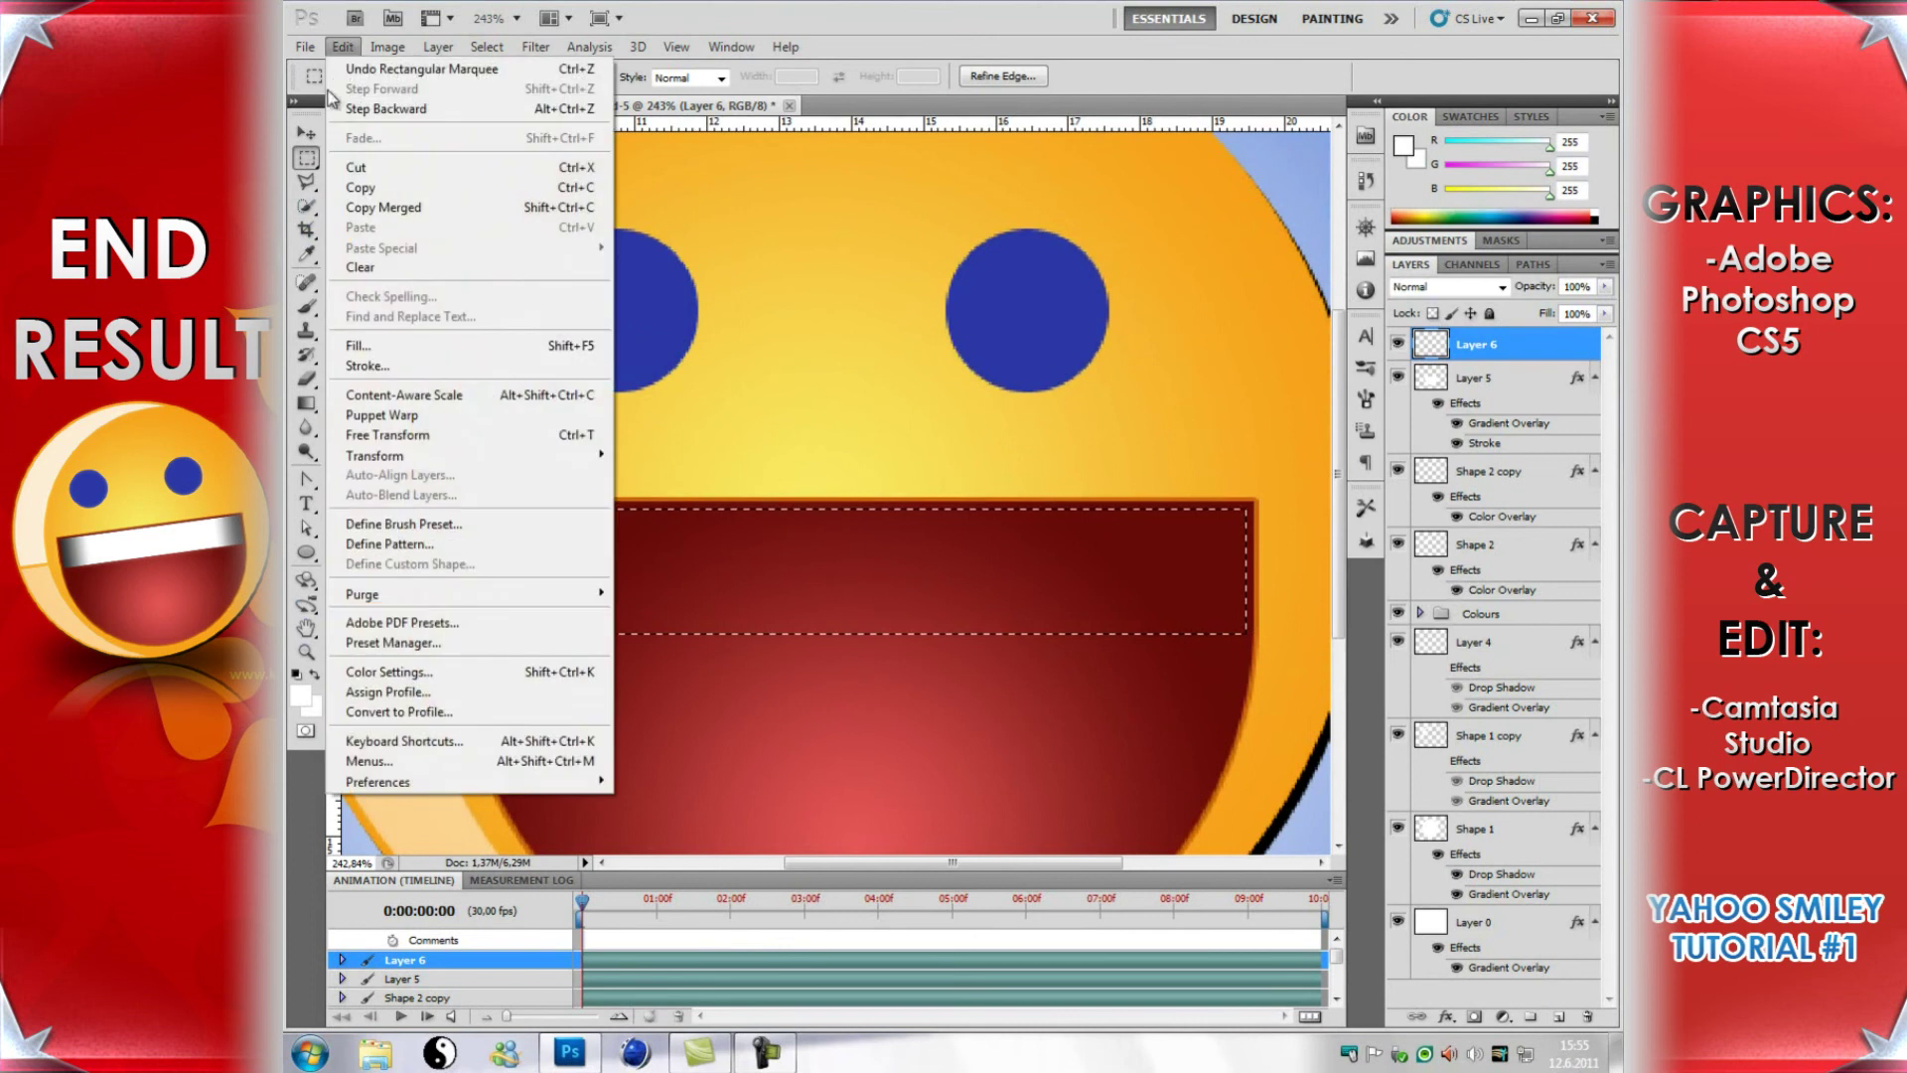
{"action": "left_click", "coordinate": [432, 349]}
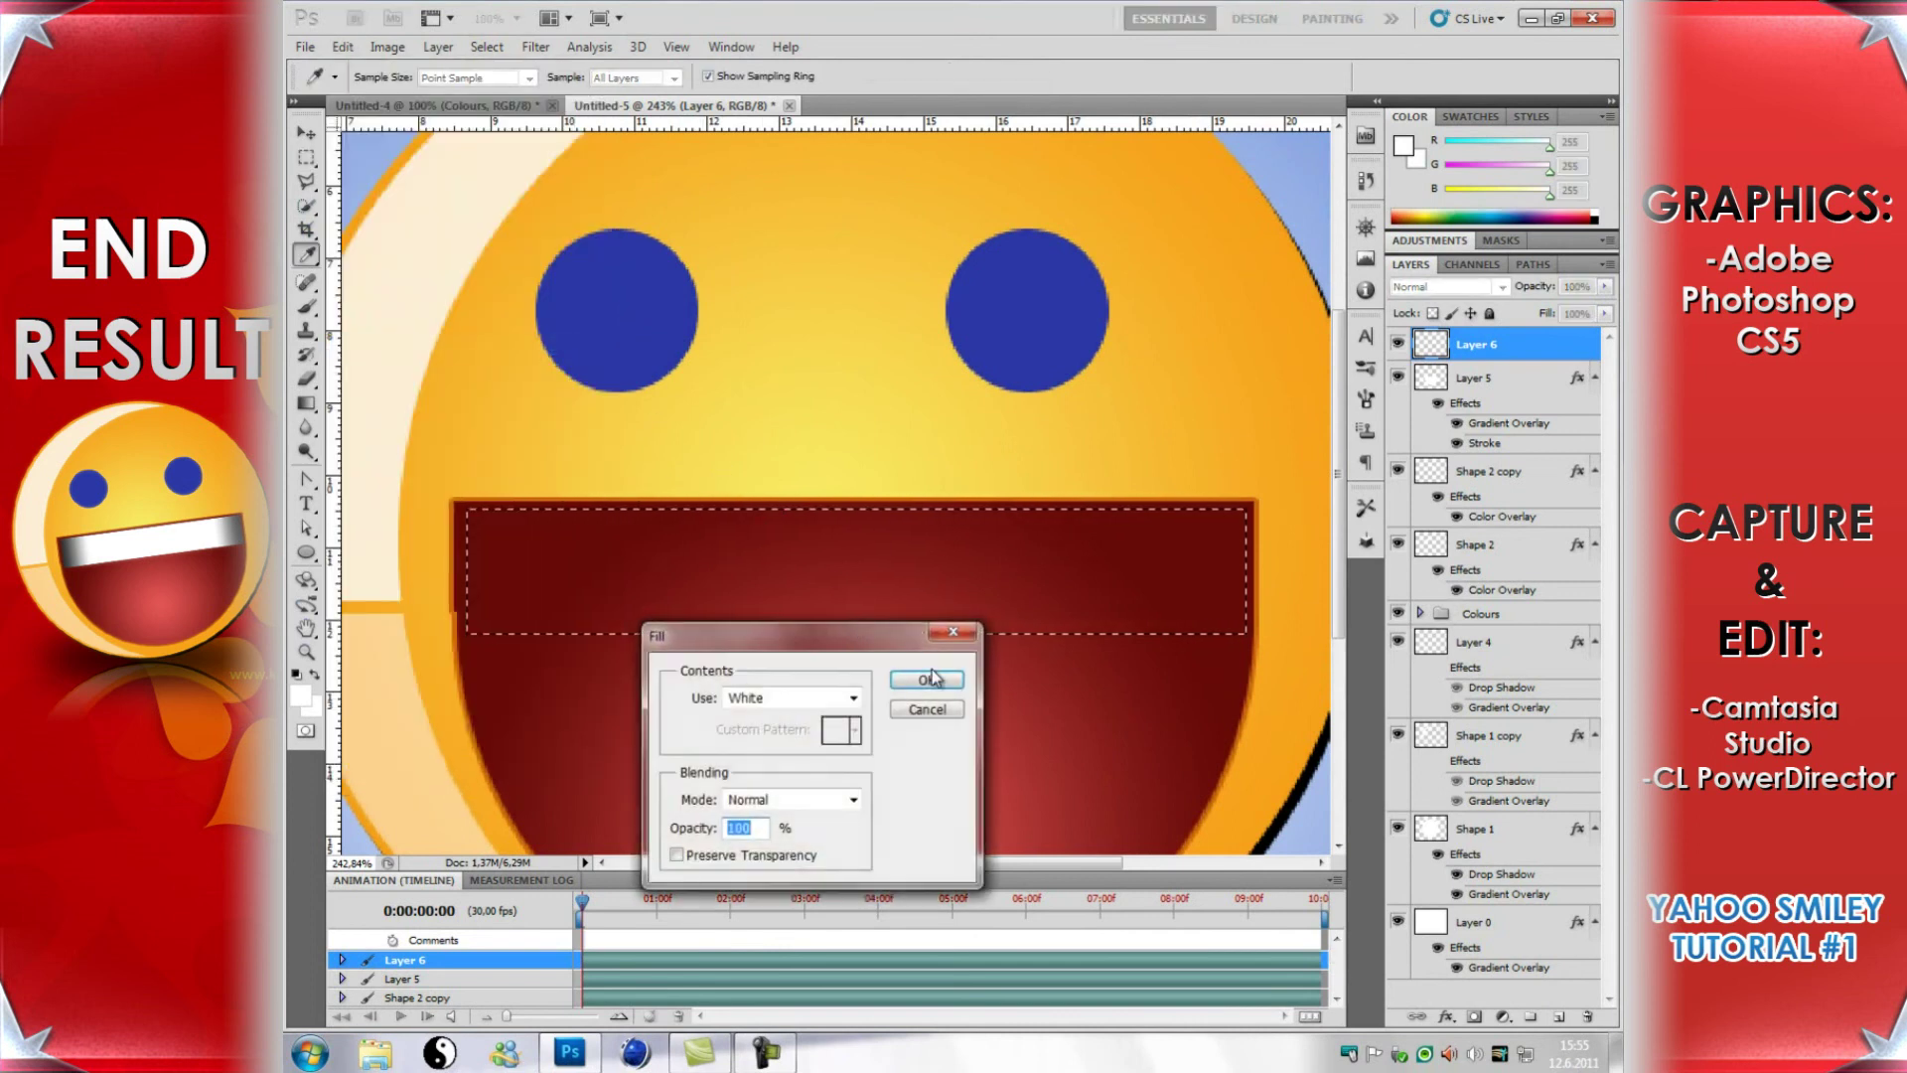
{"action": "key", "text": "Return"}
{"action": "left_click", "coordinate": [305, 653]}
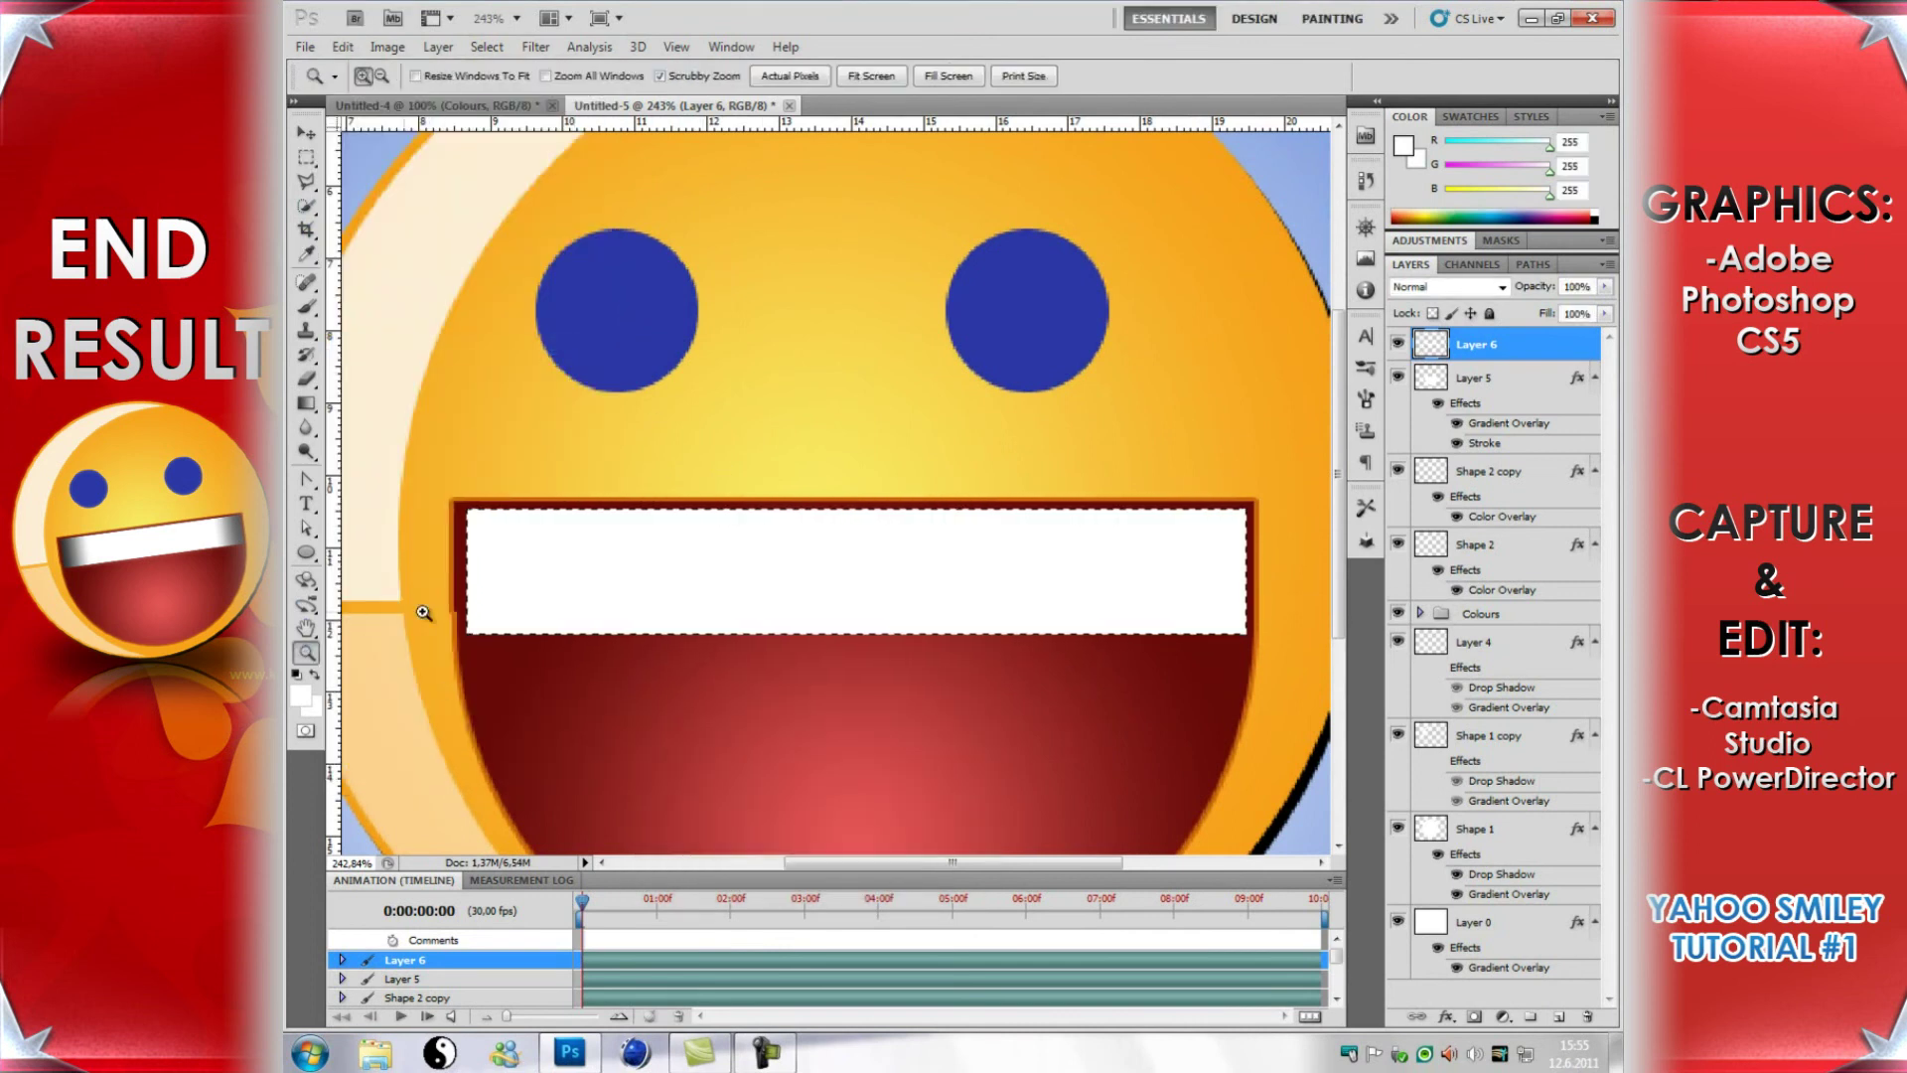
{"action": "left_click", "coordinate": [770, 76]}
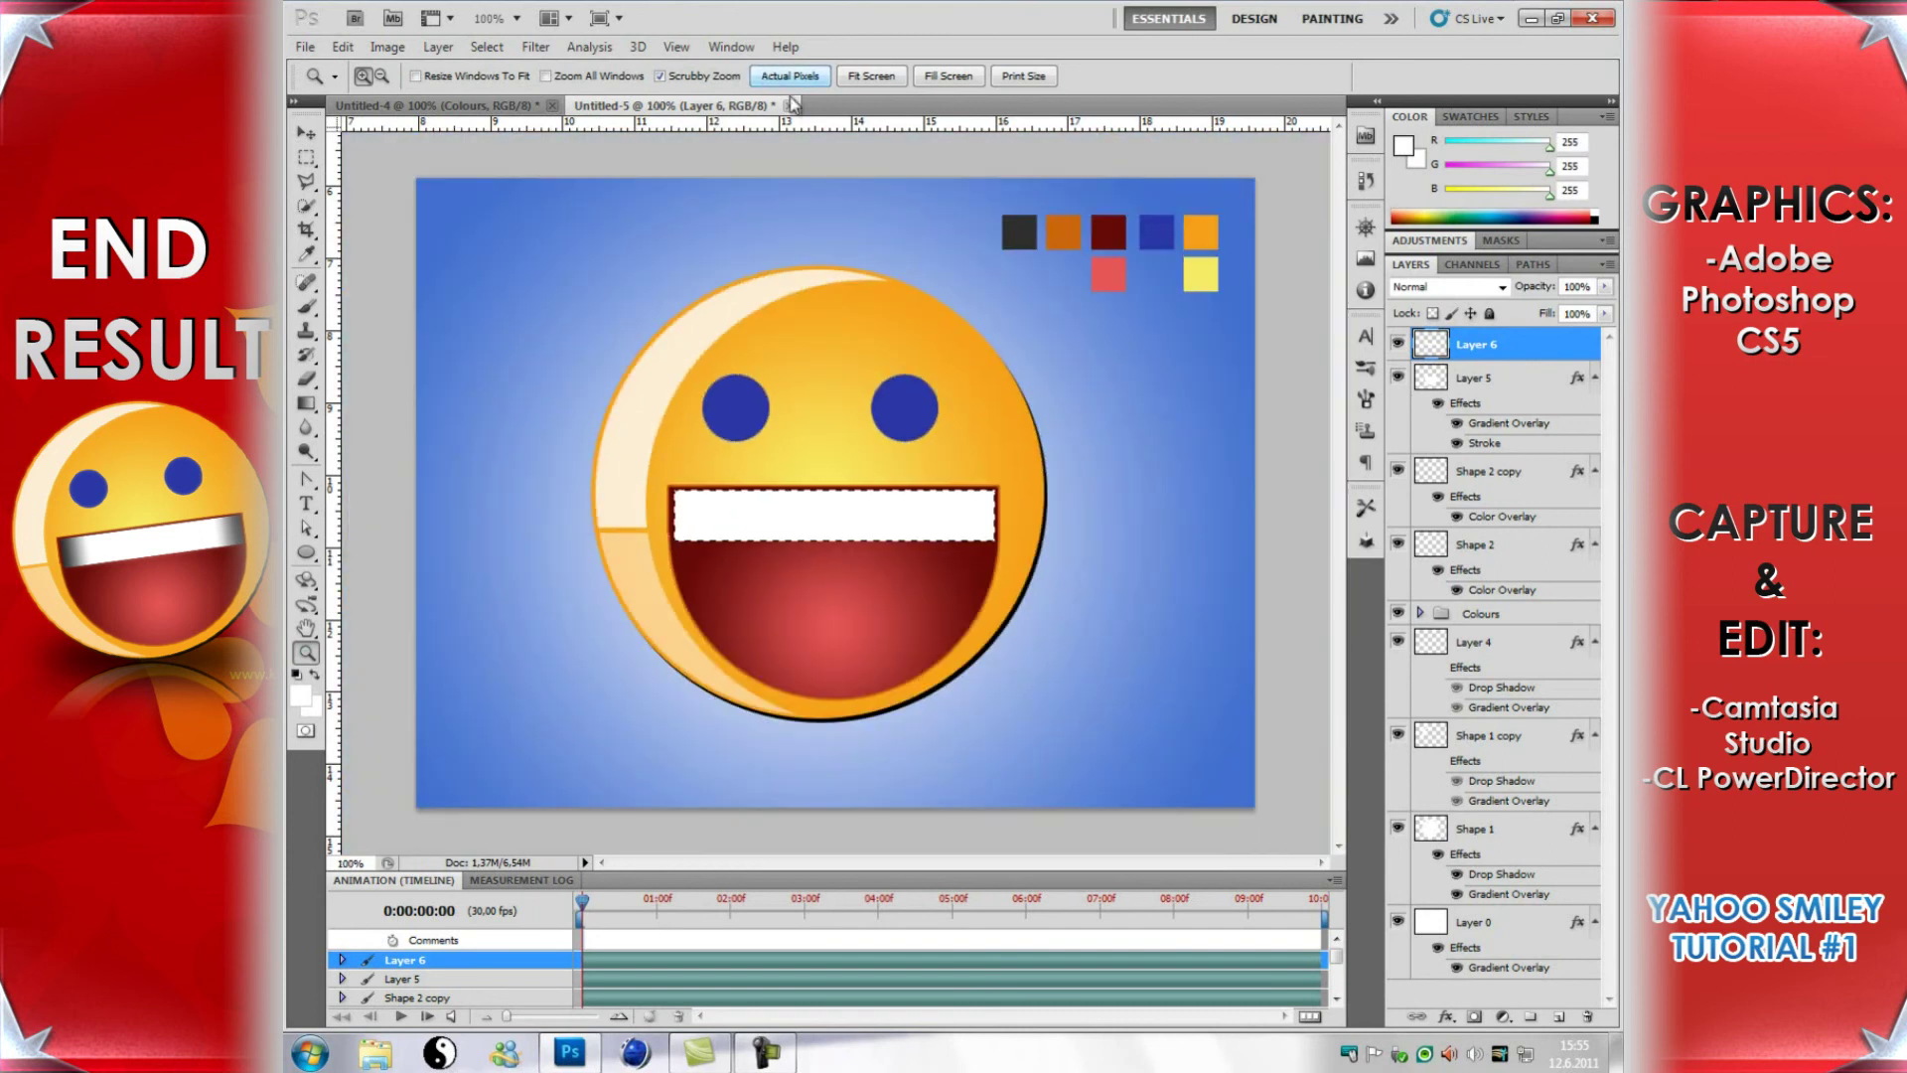
{"action": "left_click", "coordinate": [504, 48]}
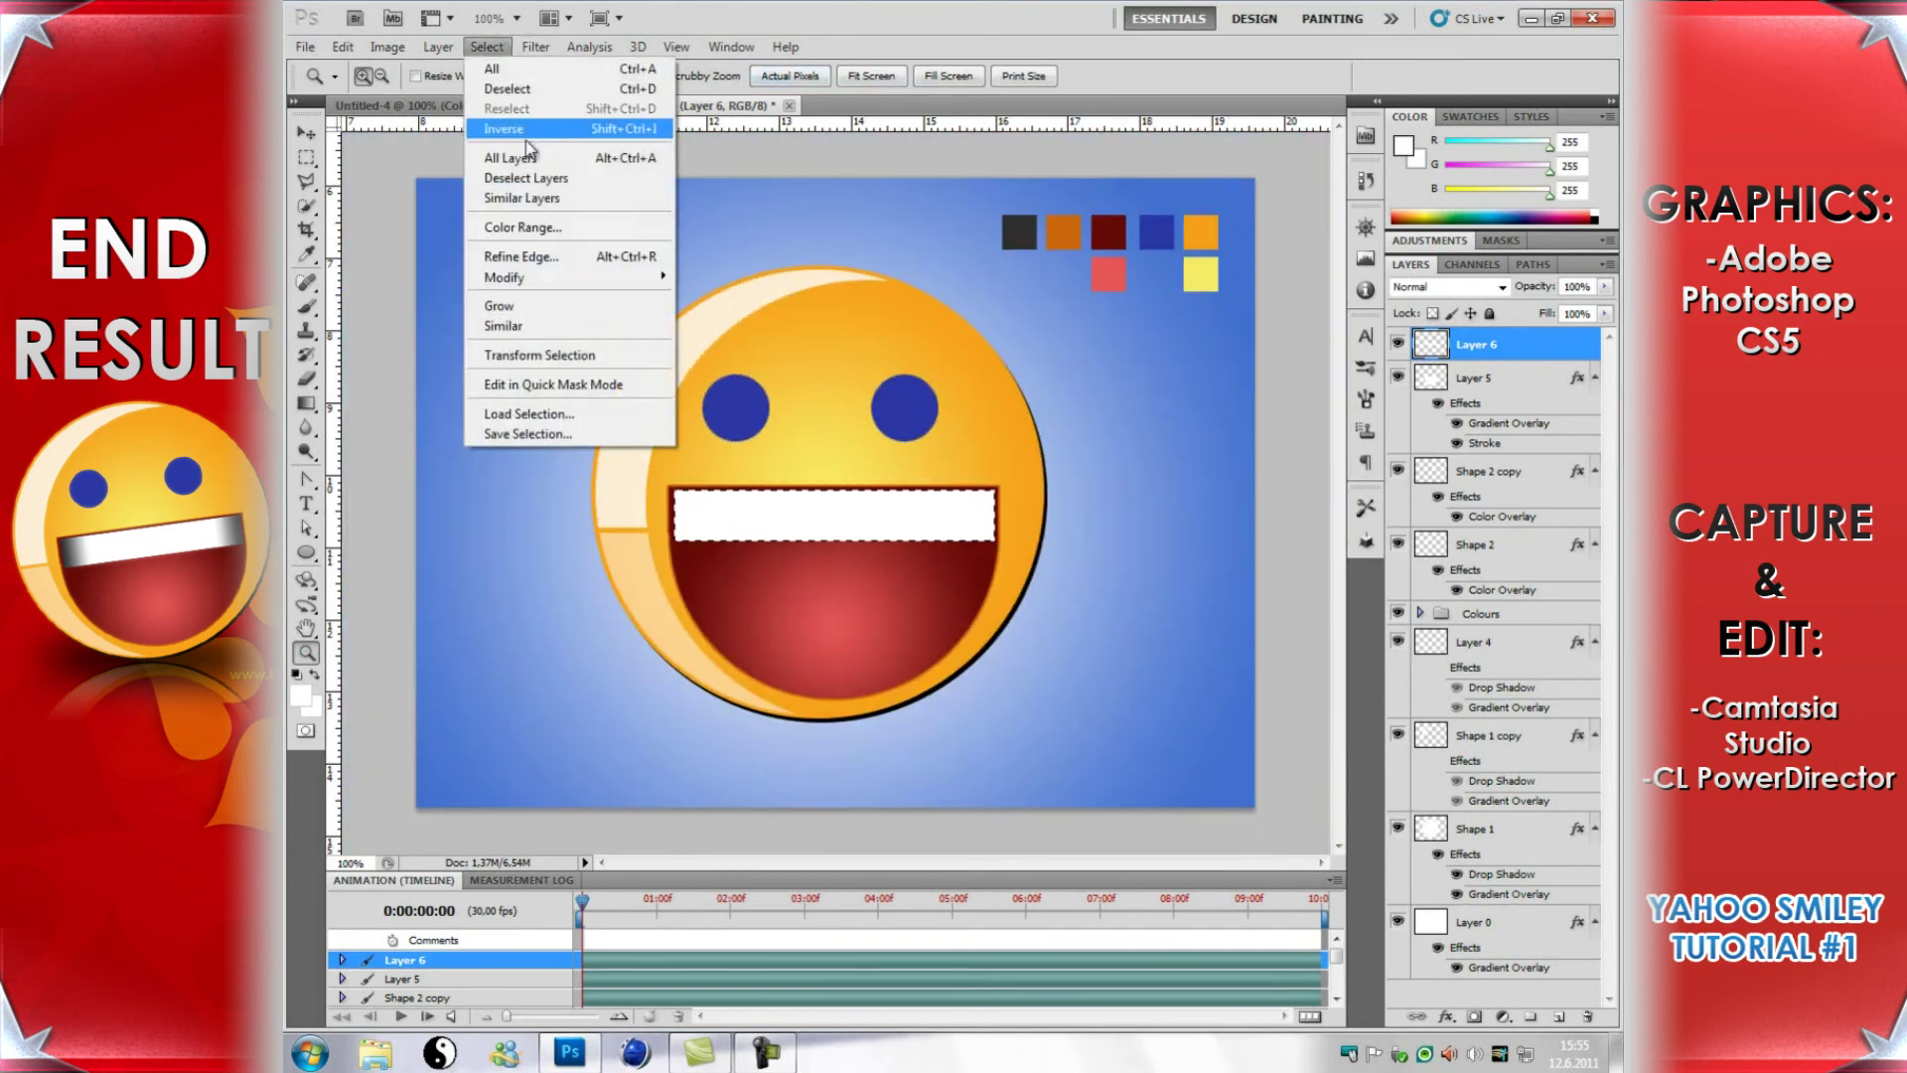
{"action": "left_click", "coordinate": [537, 95]}
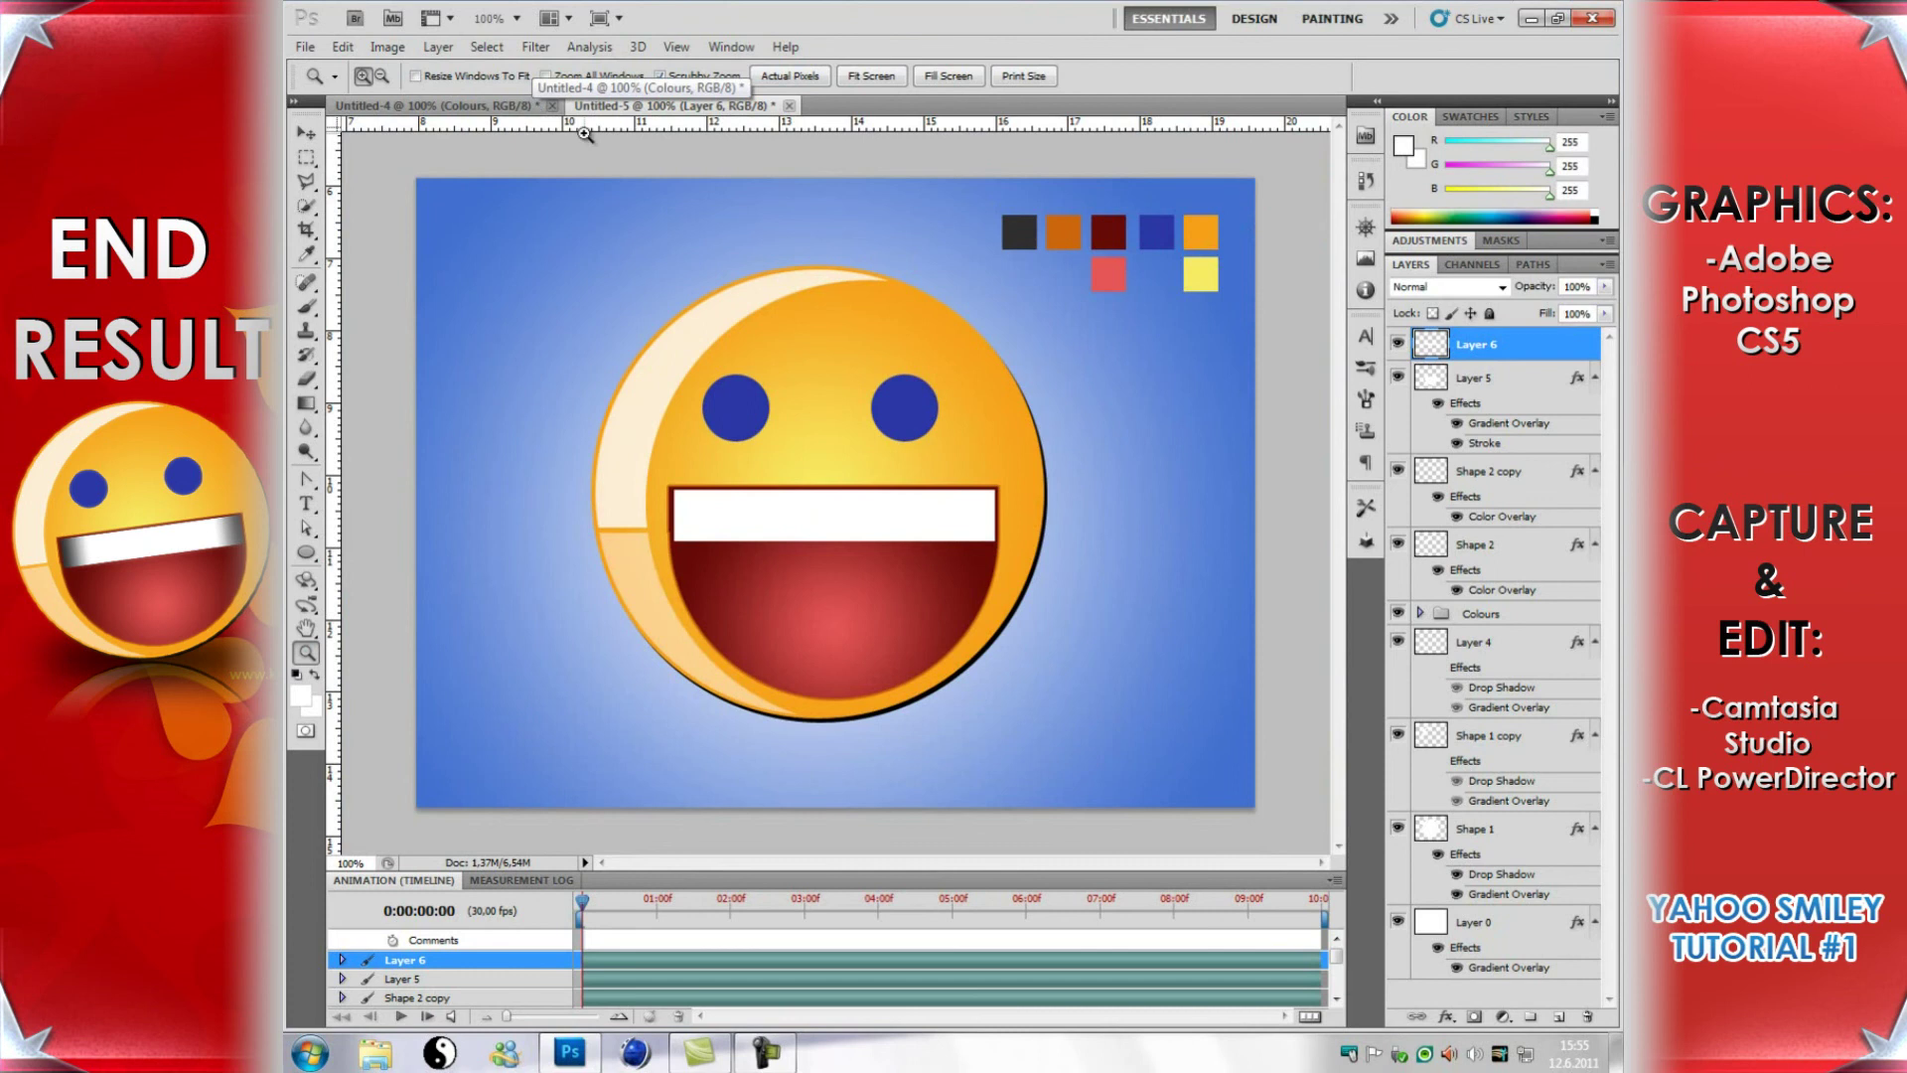
Step: Give Layer 6's teeth a linear black-to-white Gradient Overlay at 0° and open the Gradient Editor
{"action": "right_click", "coordinate": [1562, 348]}
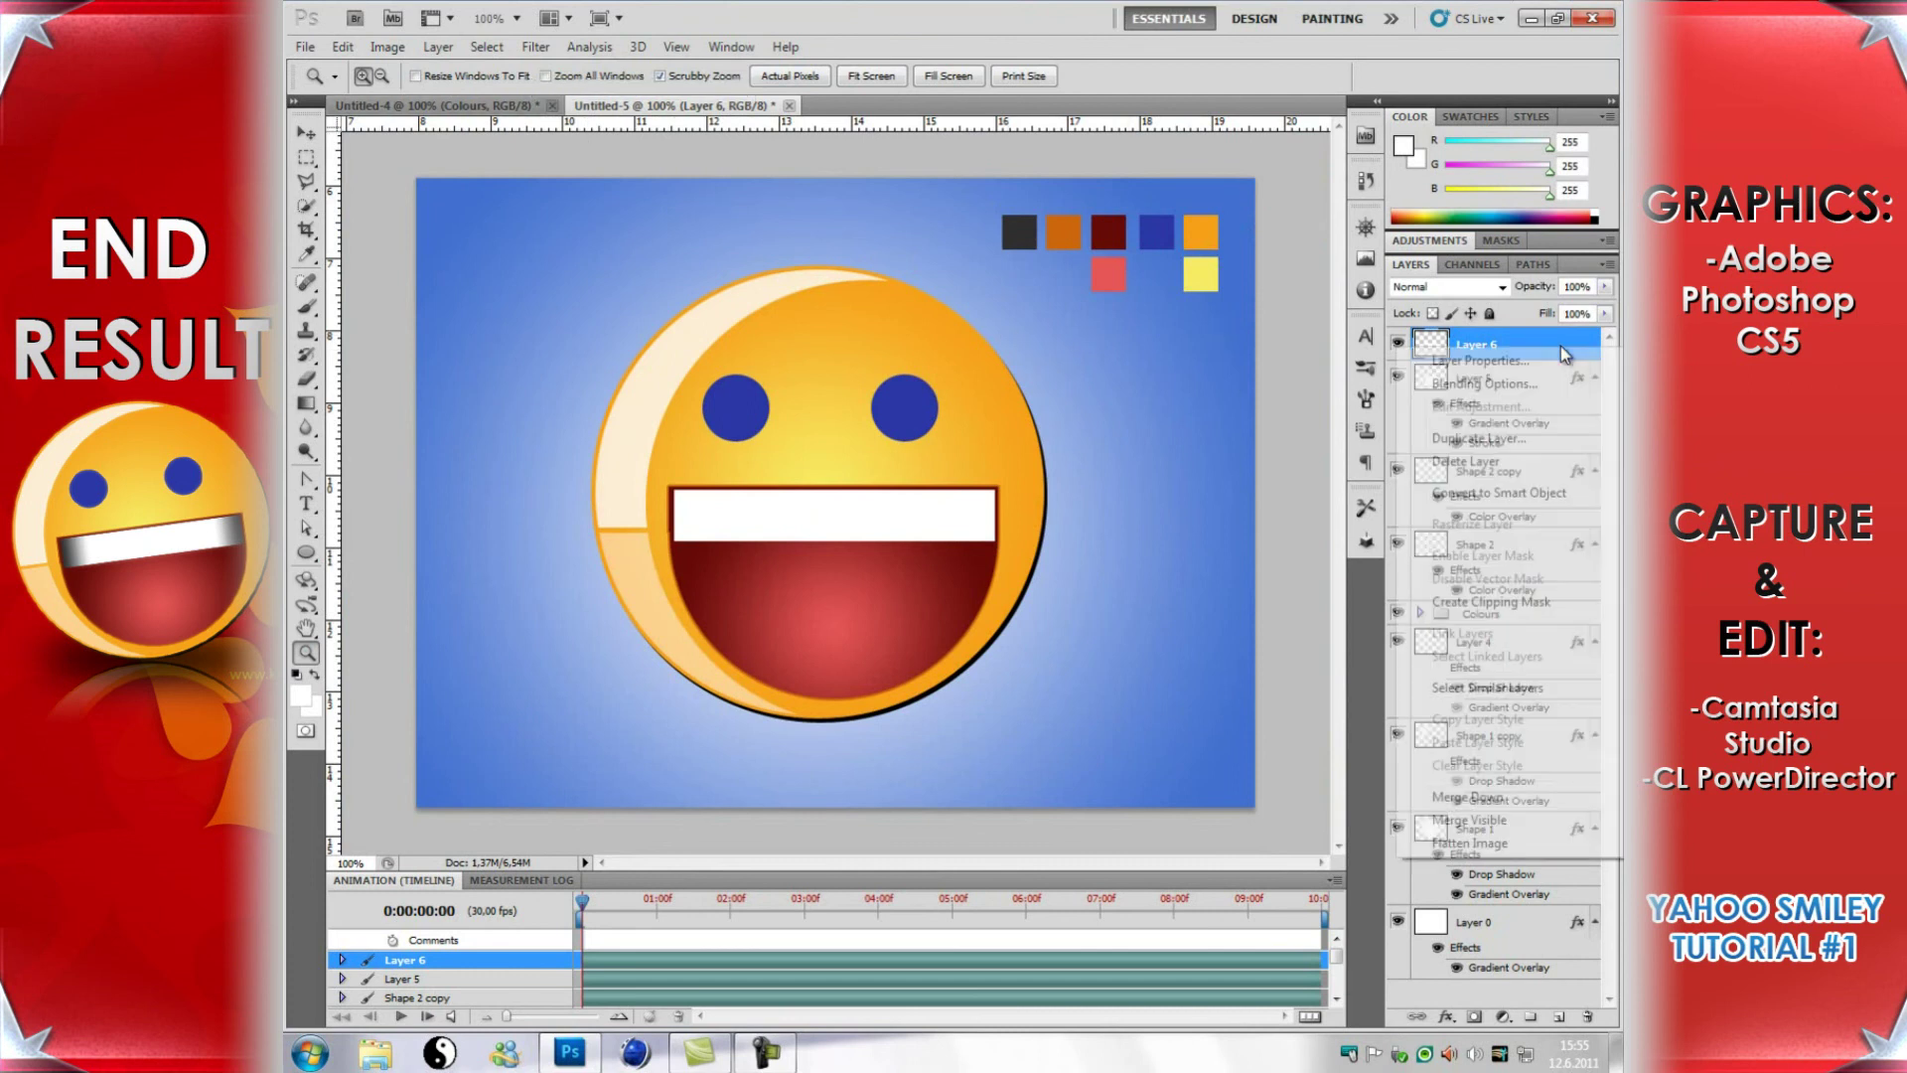
{"action": "left_click", "coordinate": [1573, 386]}
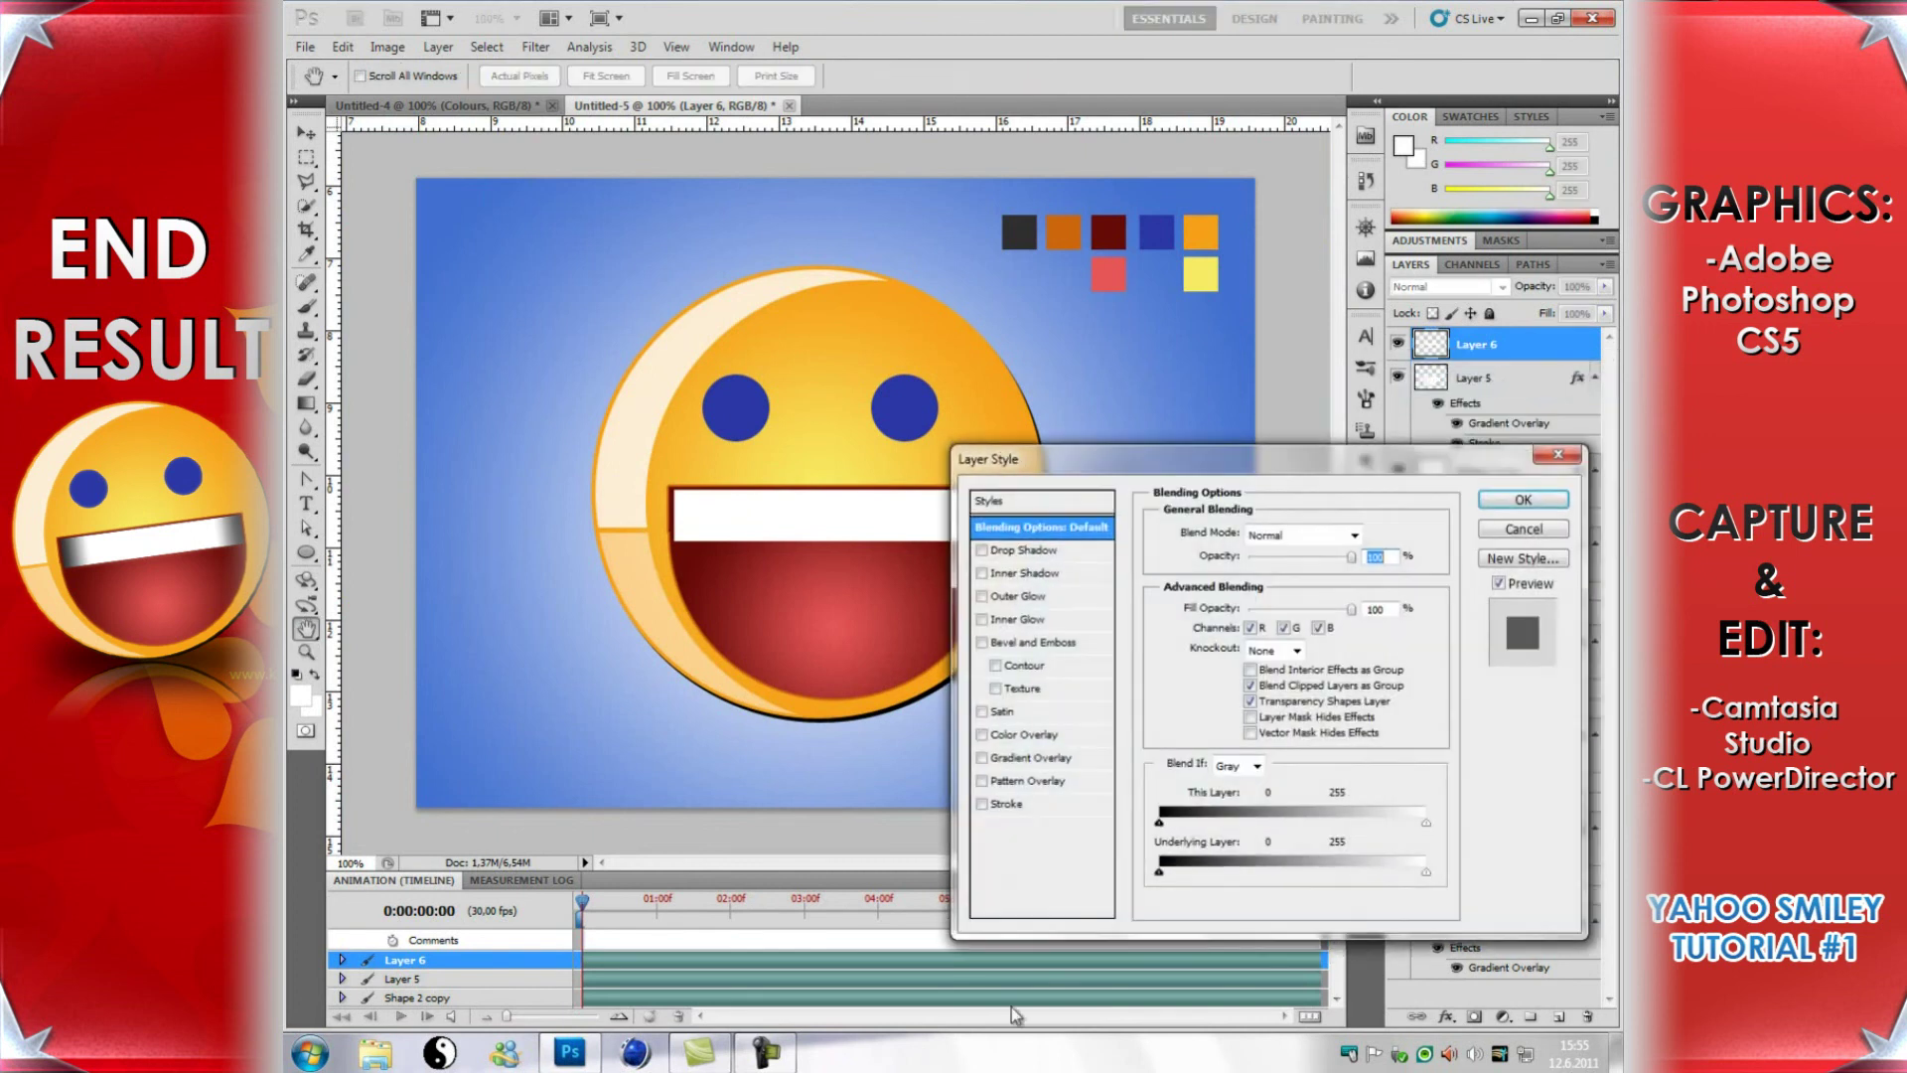
{"action": "left_click", "coordinate": [1043, 760]}
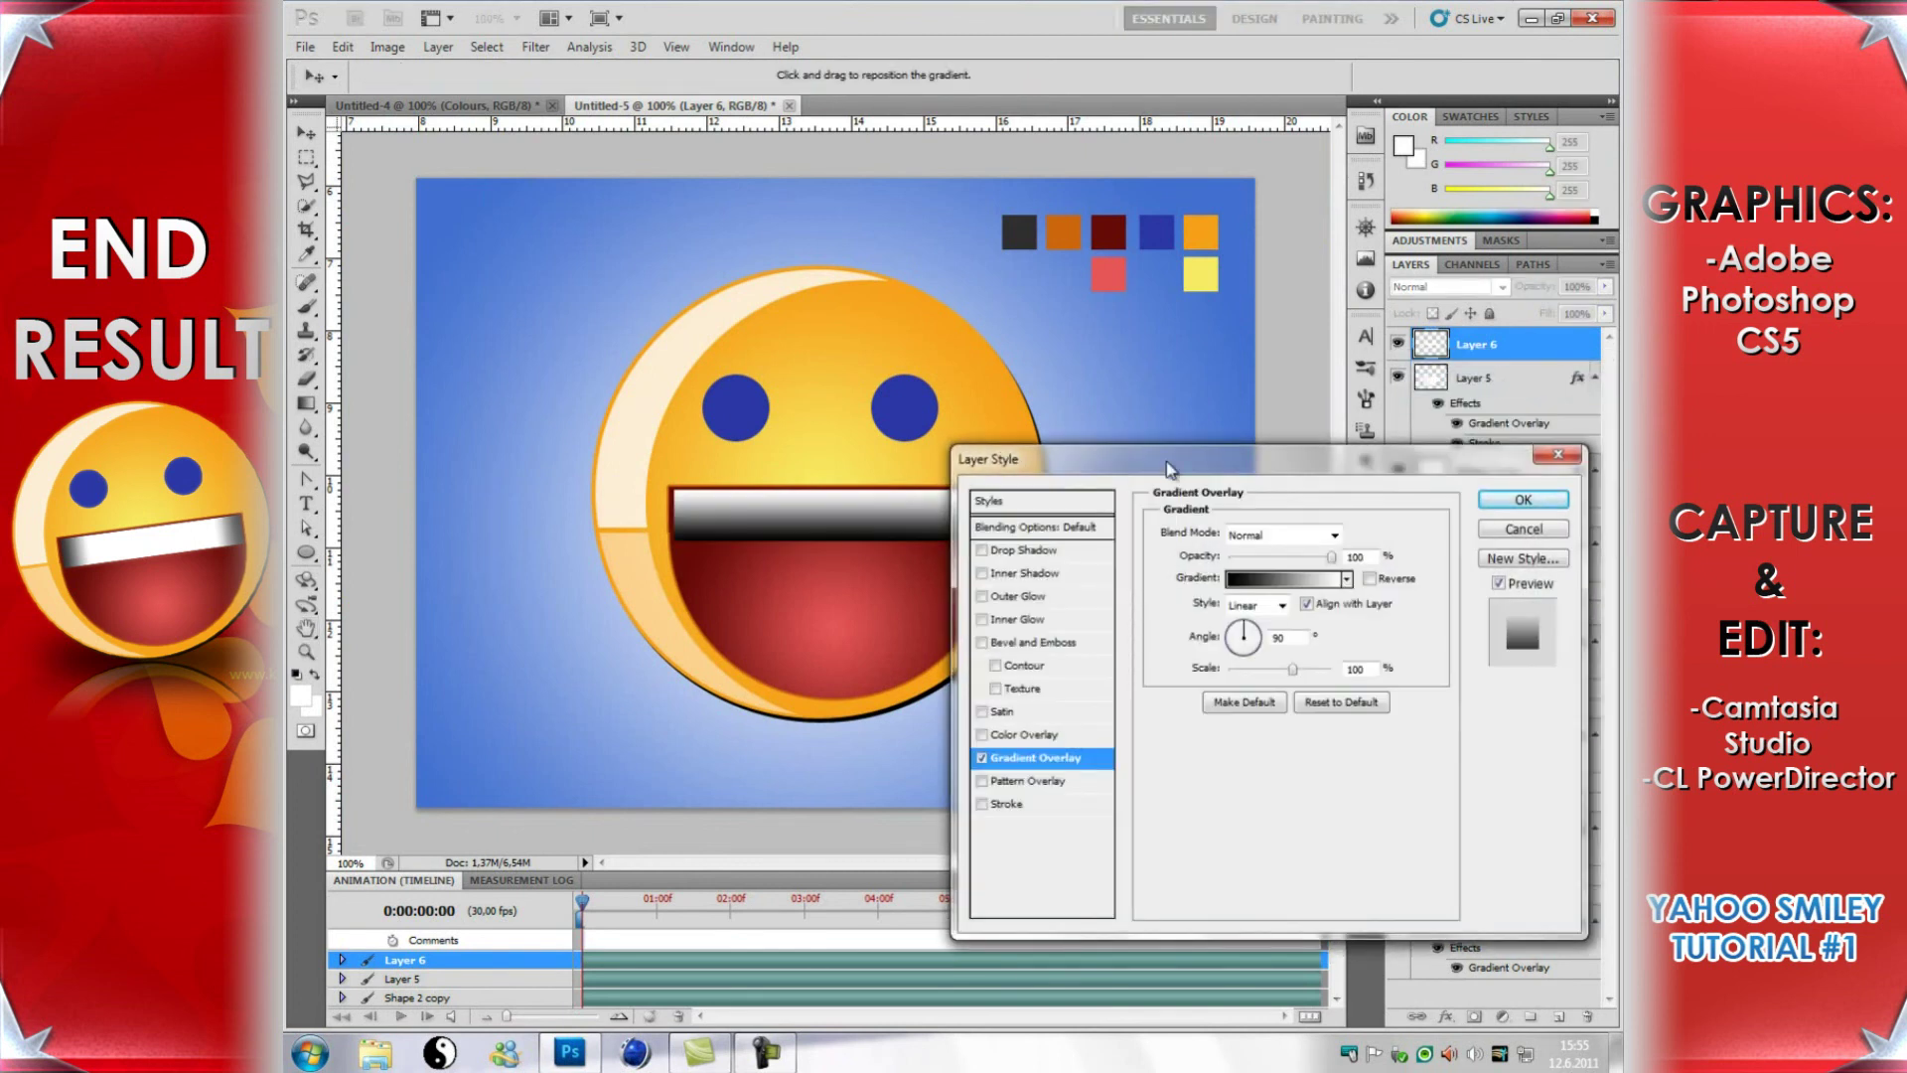
{"action": "left_click_drag", "start_coordinate": [1133, 465], "coordinate": [753, 576]}
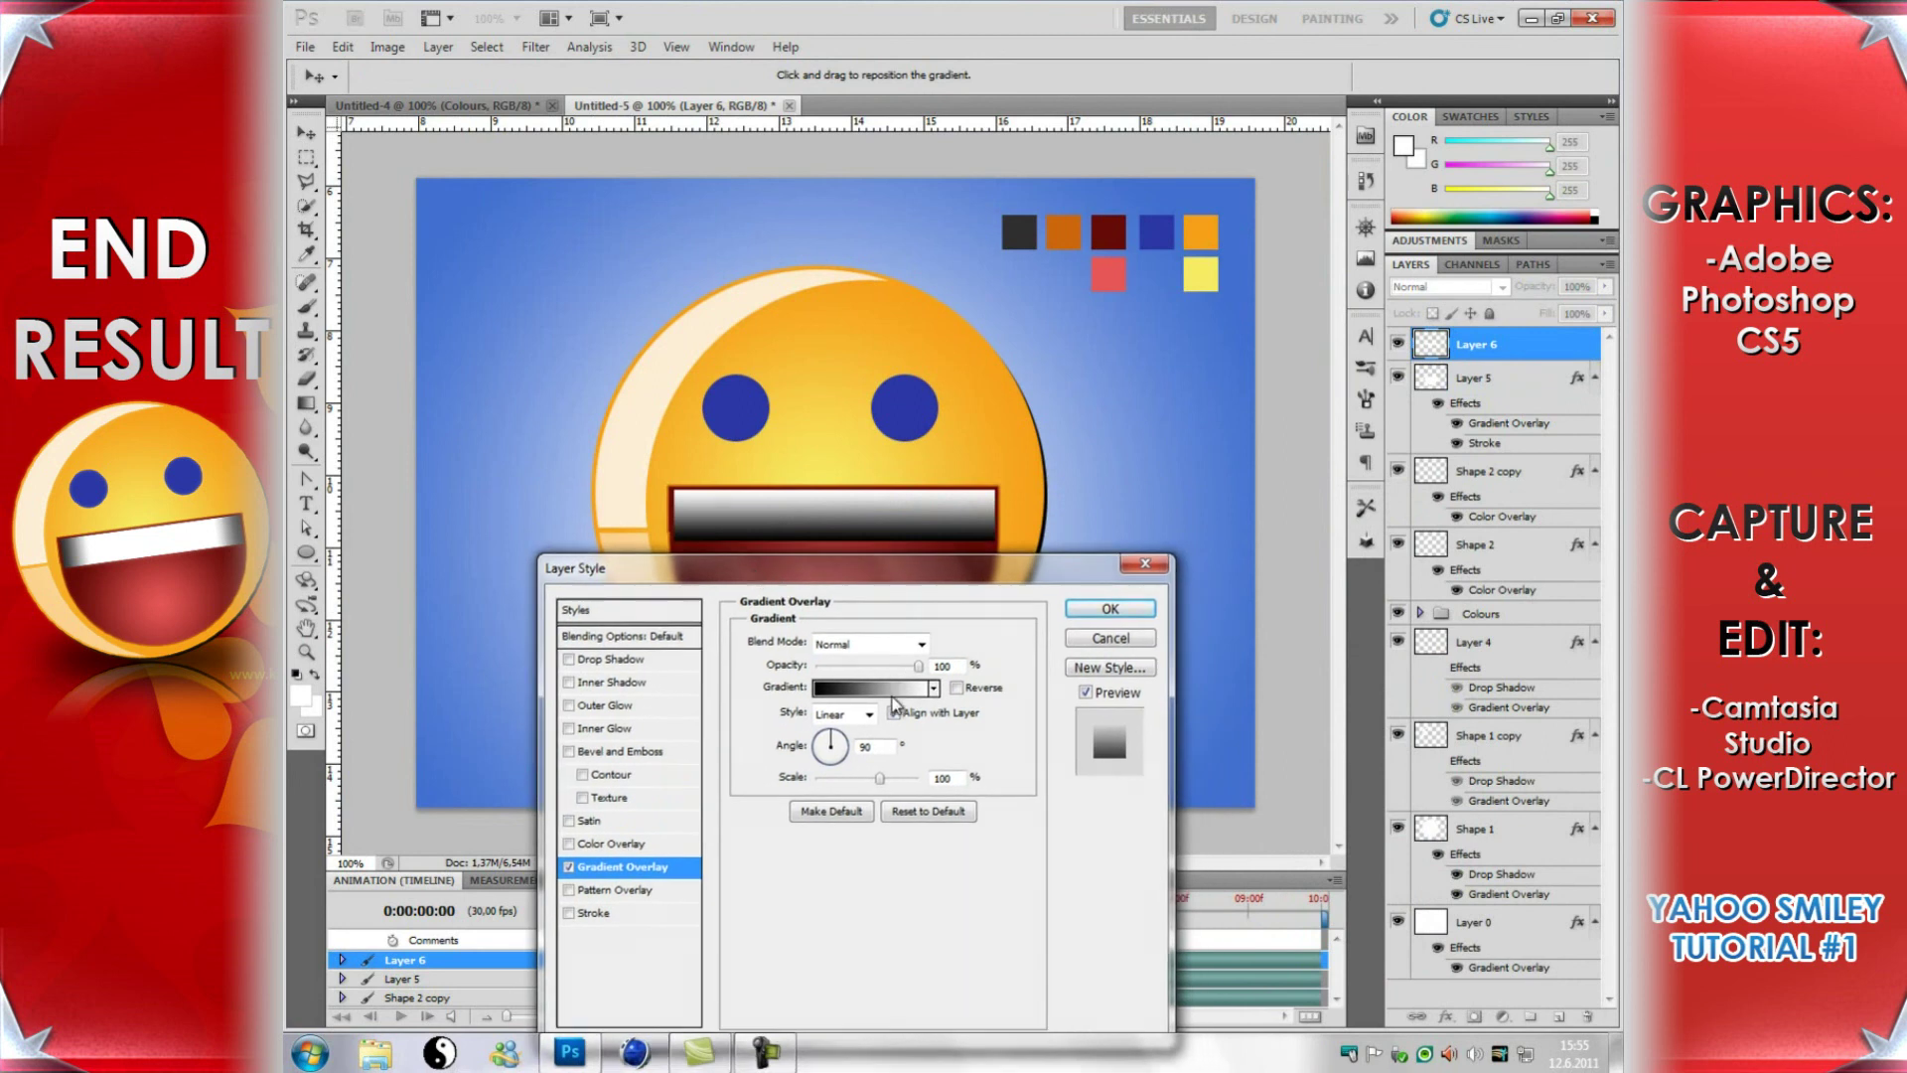
{"action": "left_click", "coordinate": [864, 718]}
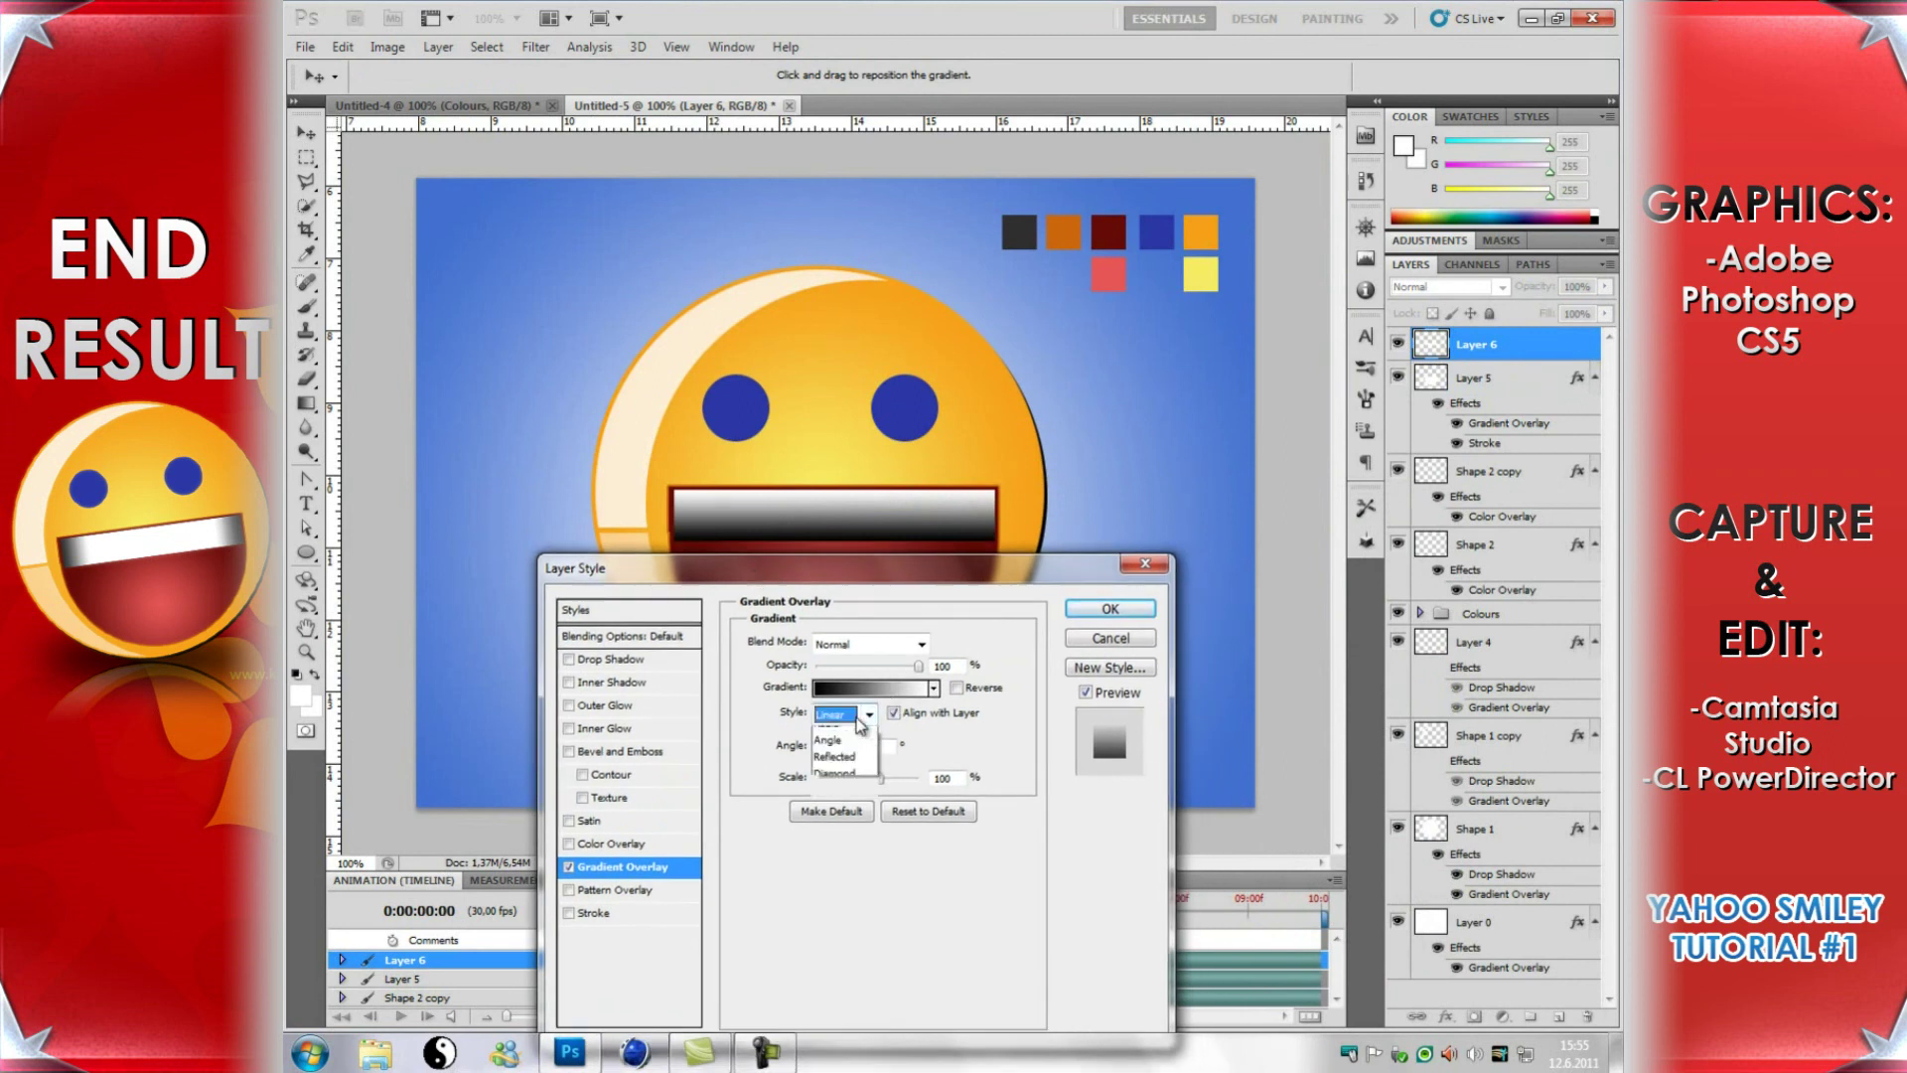
{"action": "left_click", "coordinate": [850, 753]}
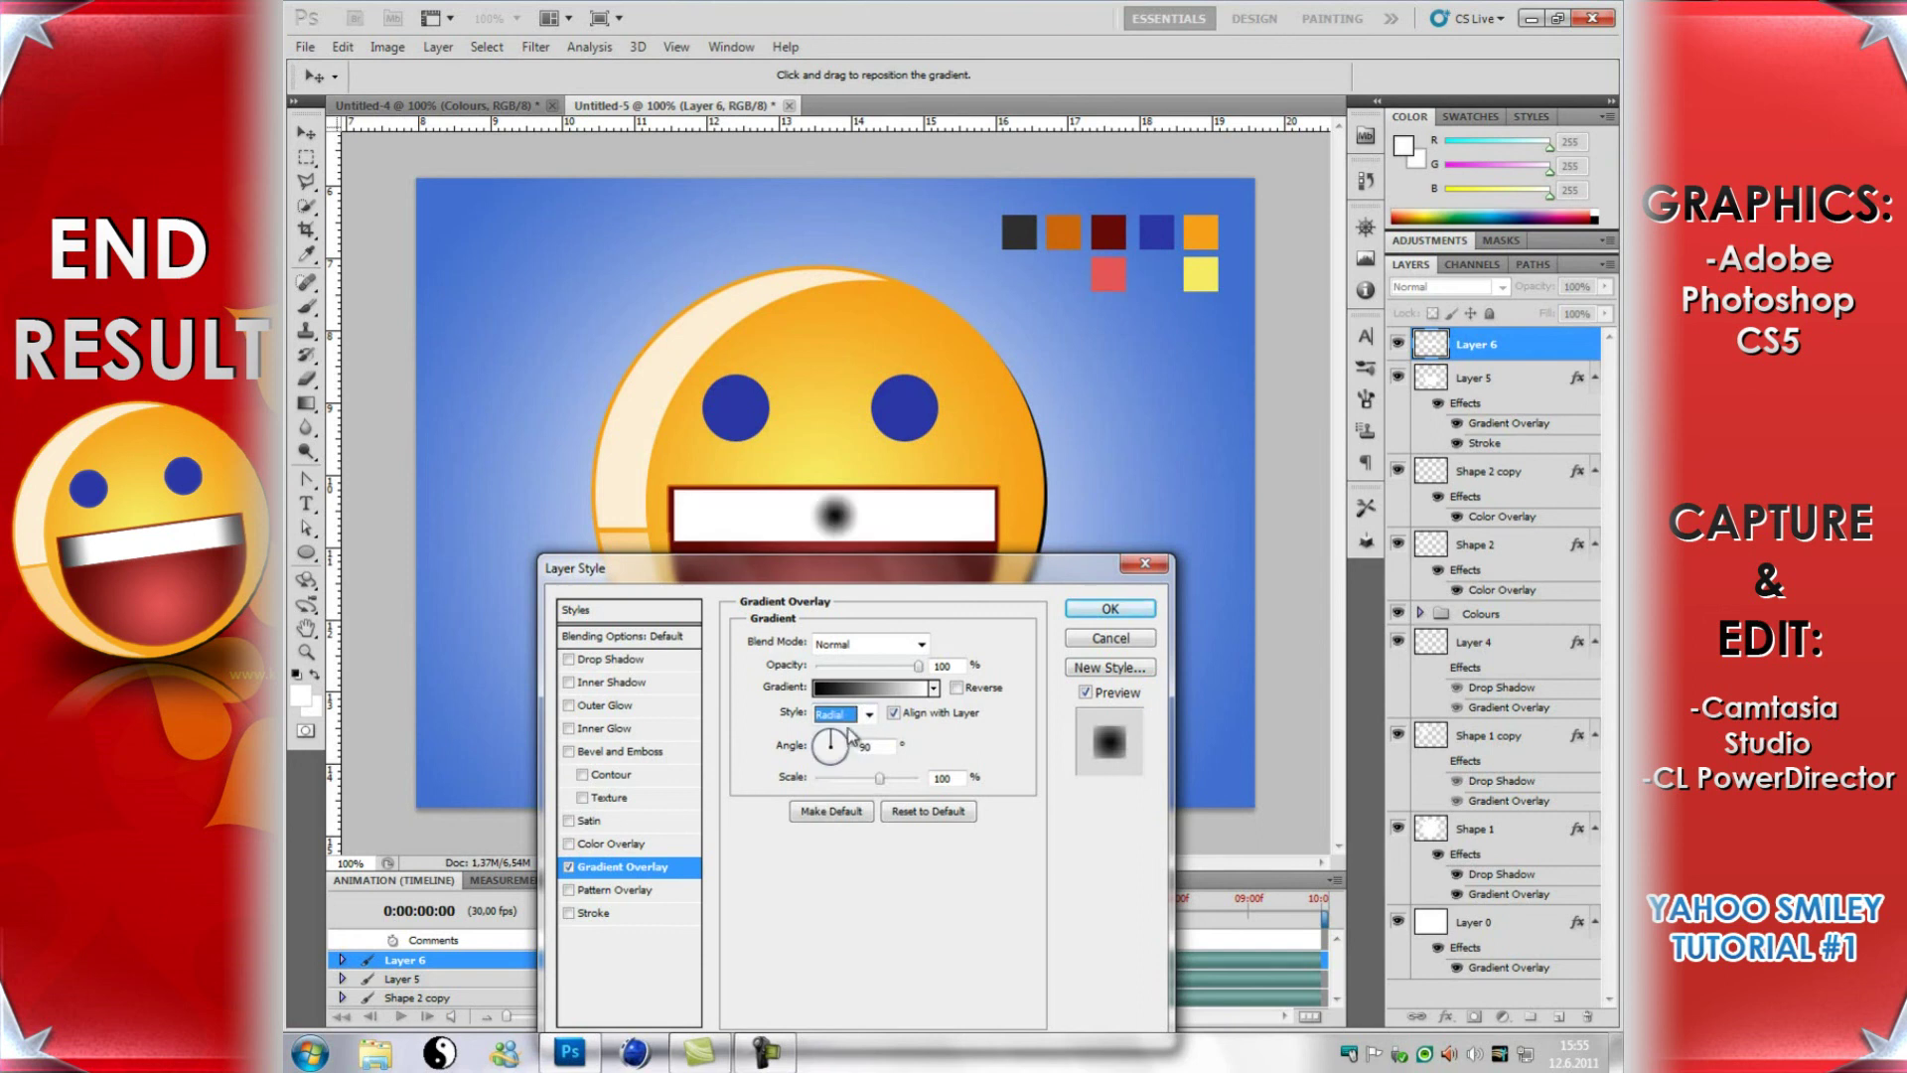
{"action": "left_click", "coordinate": [853, 715]}
{"action": "left_click", "coordinate": [850, 737]}
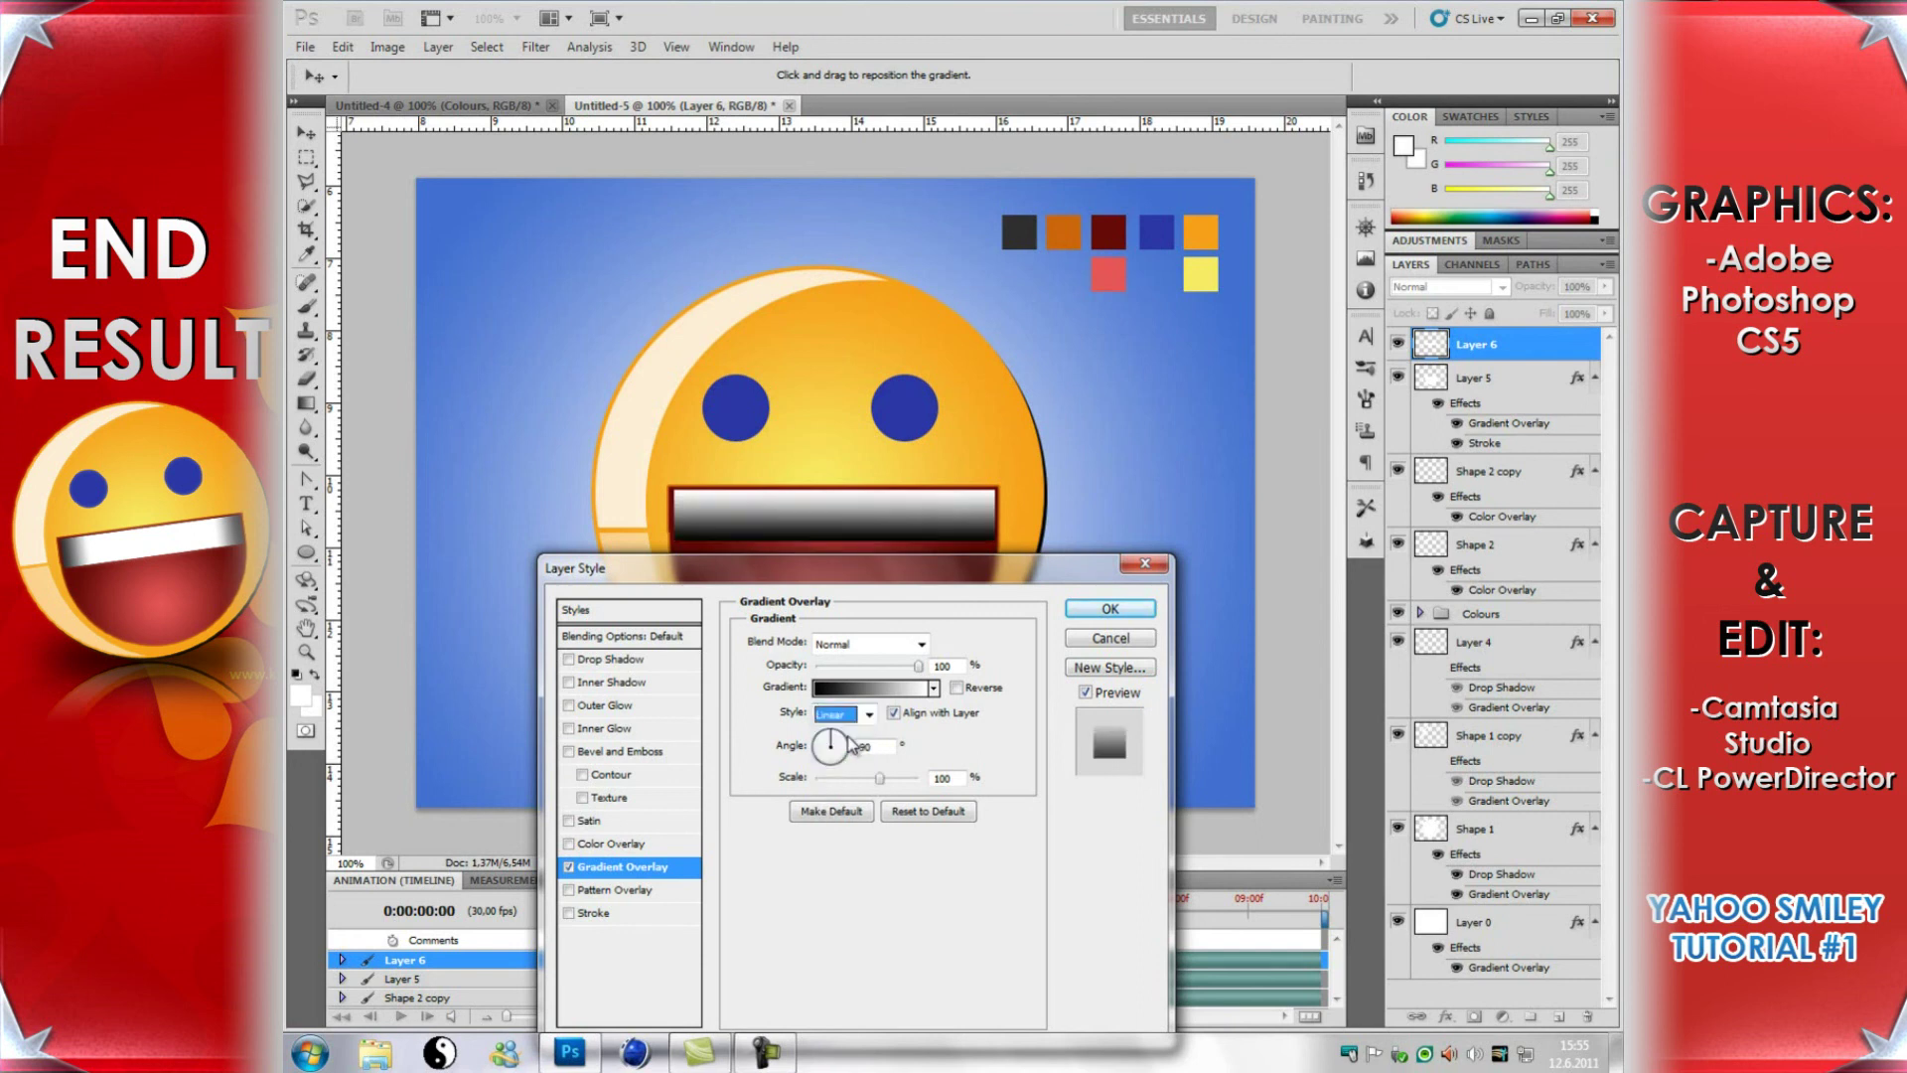
{"action": "double_click", "coordinate": [866, 746]}
{"action": "type", "text": "0"}
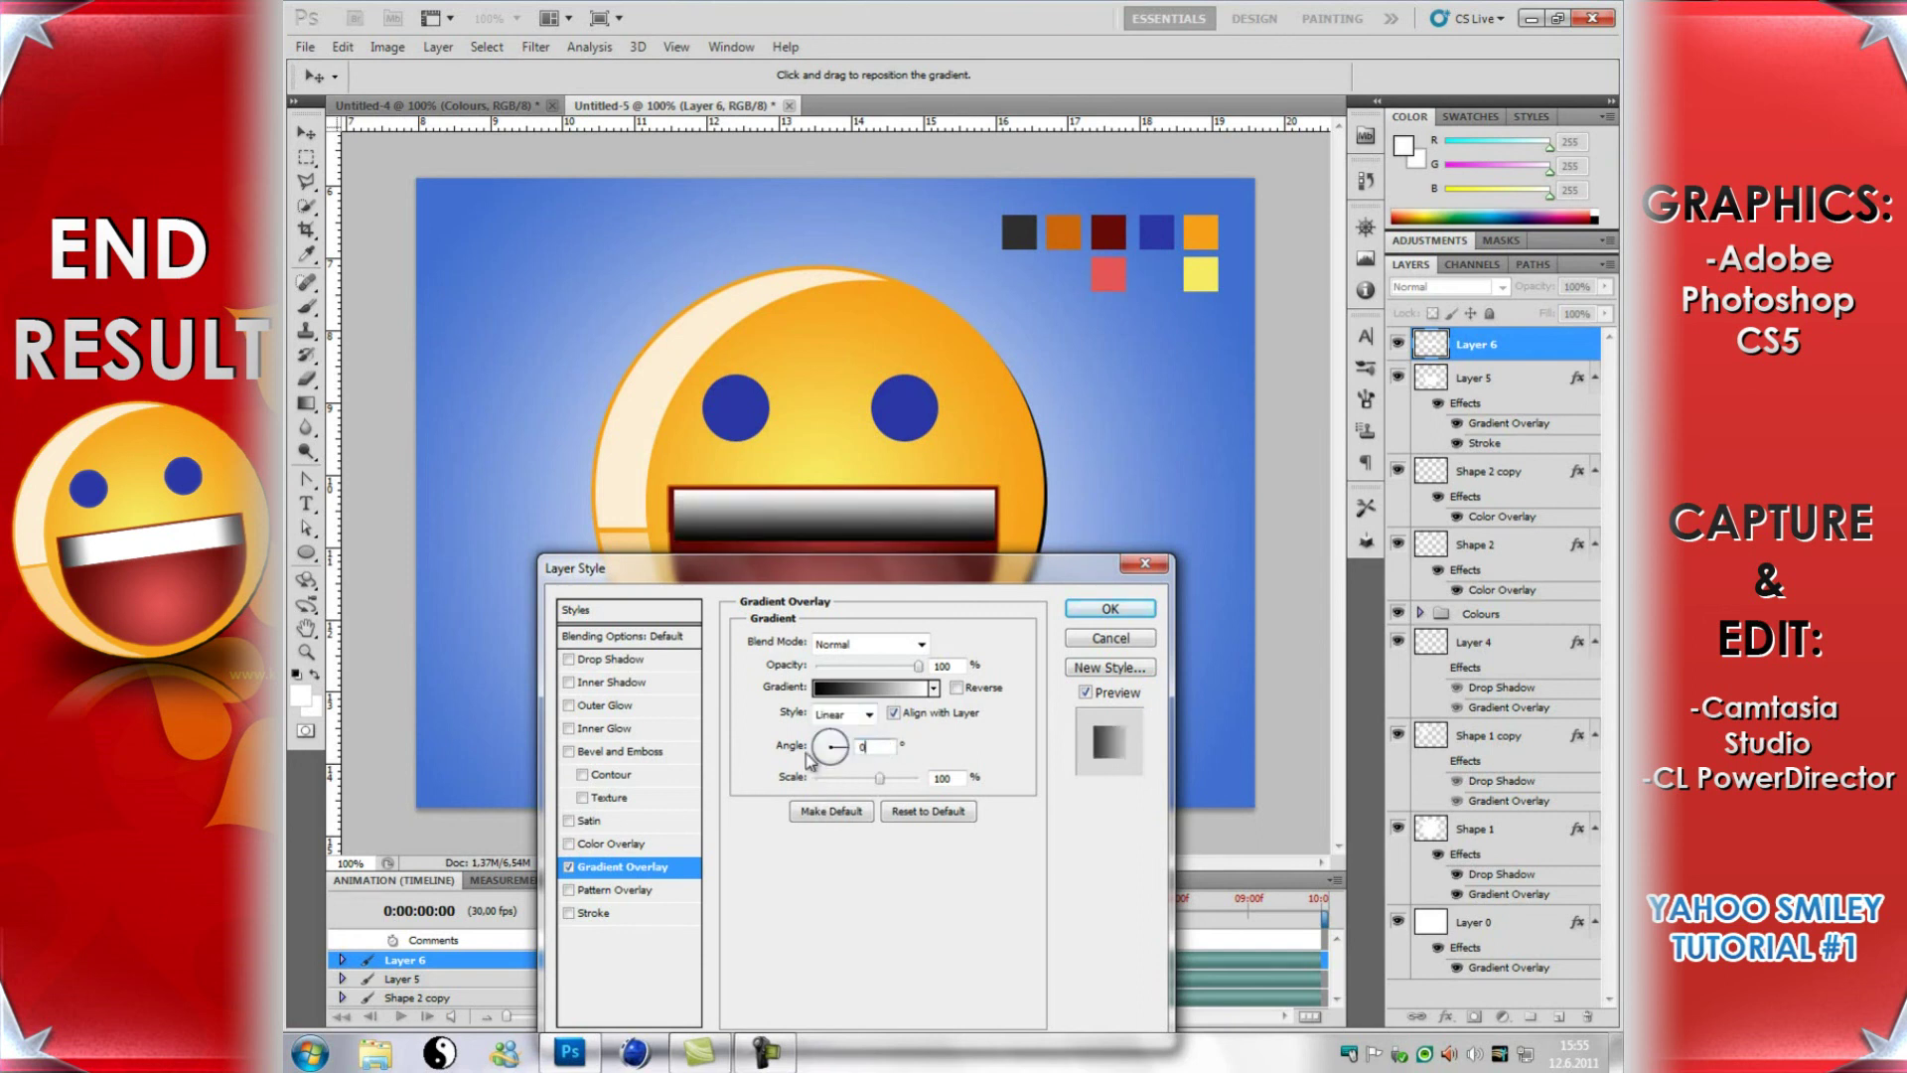
{"action": "left_click", "coordinate": [891, 690]}
{"action": "left_click_drag", "start_coordinate": [1297, 493], "coordinate": [1169, 422]}
Step: Make the left gradient stop dark grey #2e2e2e and place a white stop at 15%
{"action": "double_click", "coordinate": [1050, 763]}
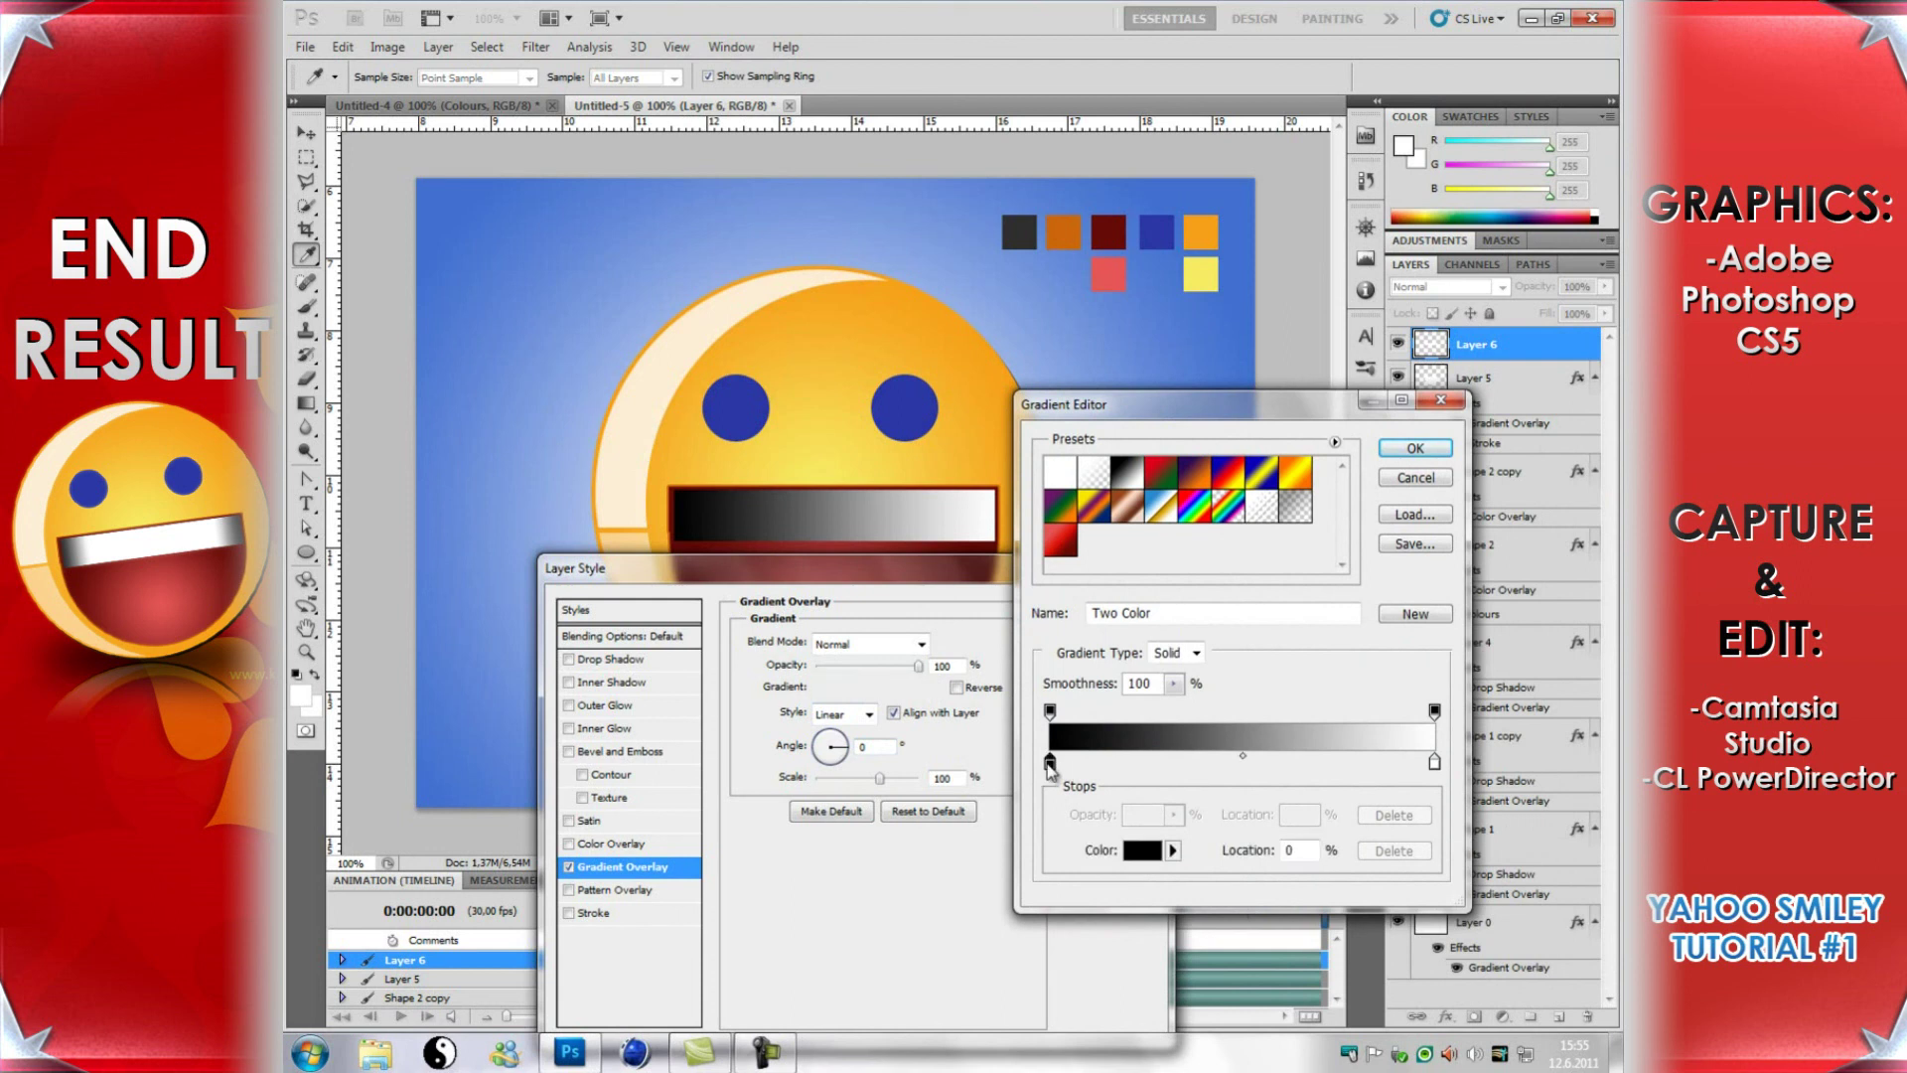
{"action": "left_click", "coordinate": [1017, 230]}
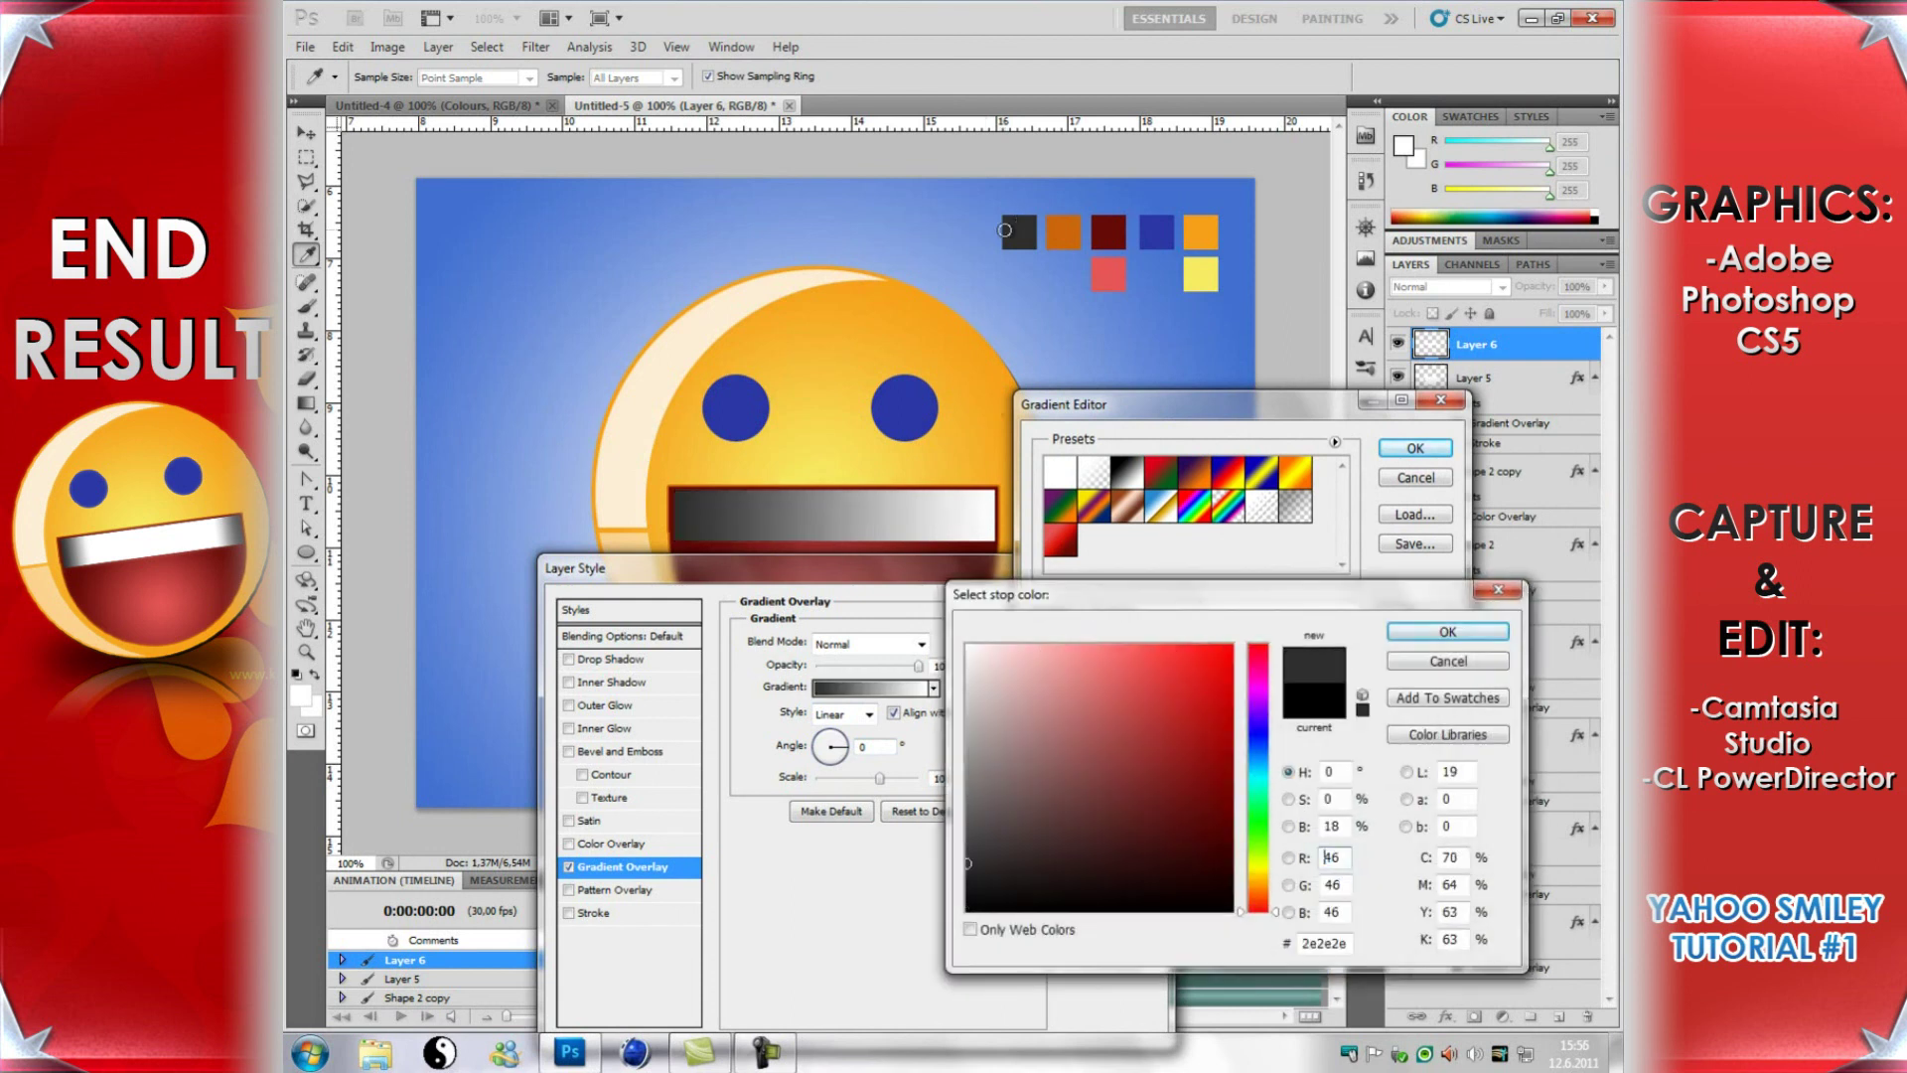
{"action": "left_click", "coordinate": [1447, 631]}
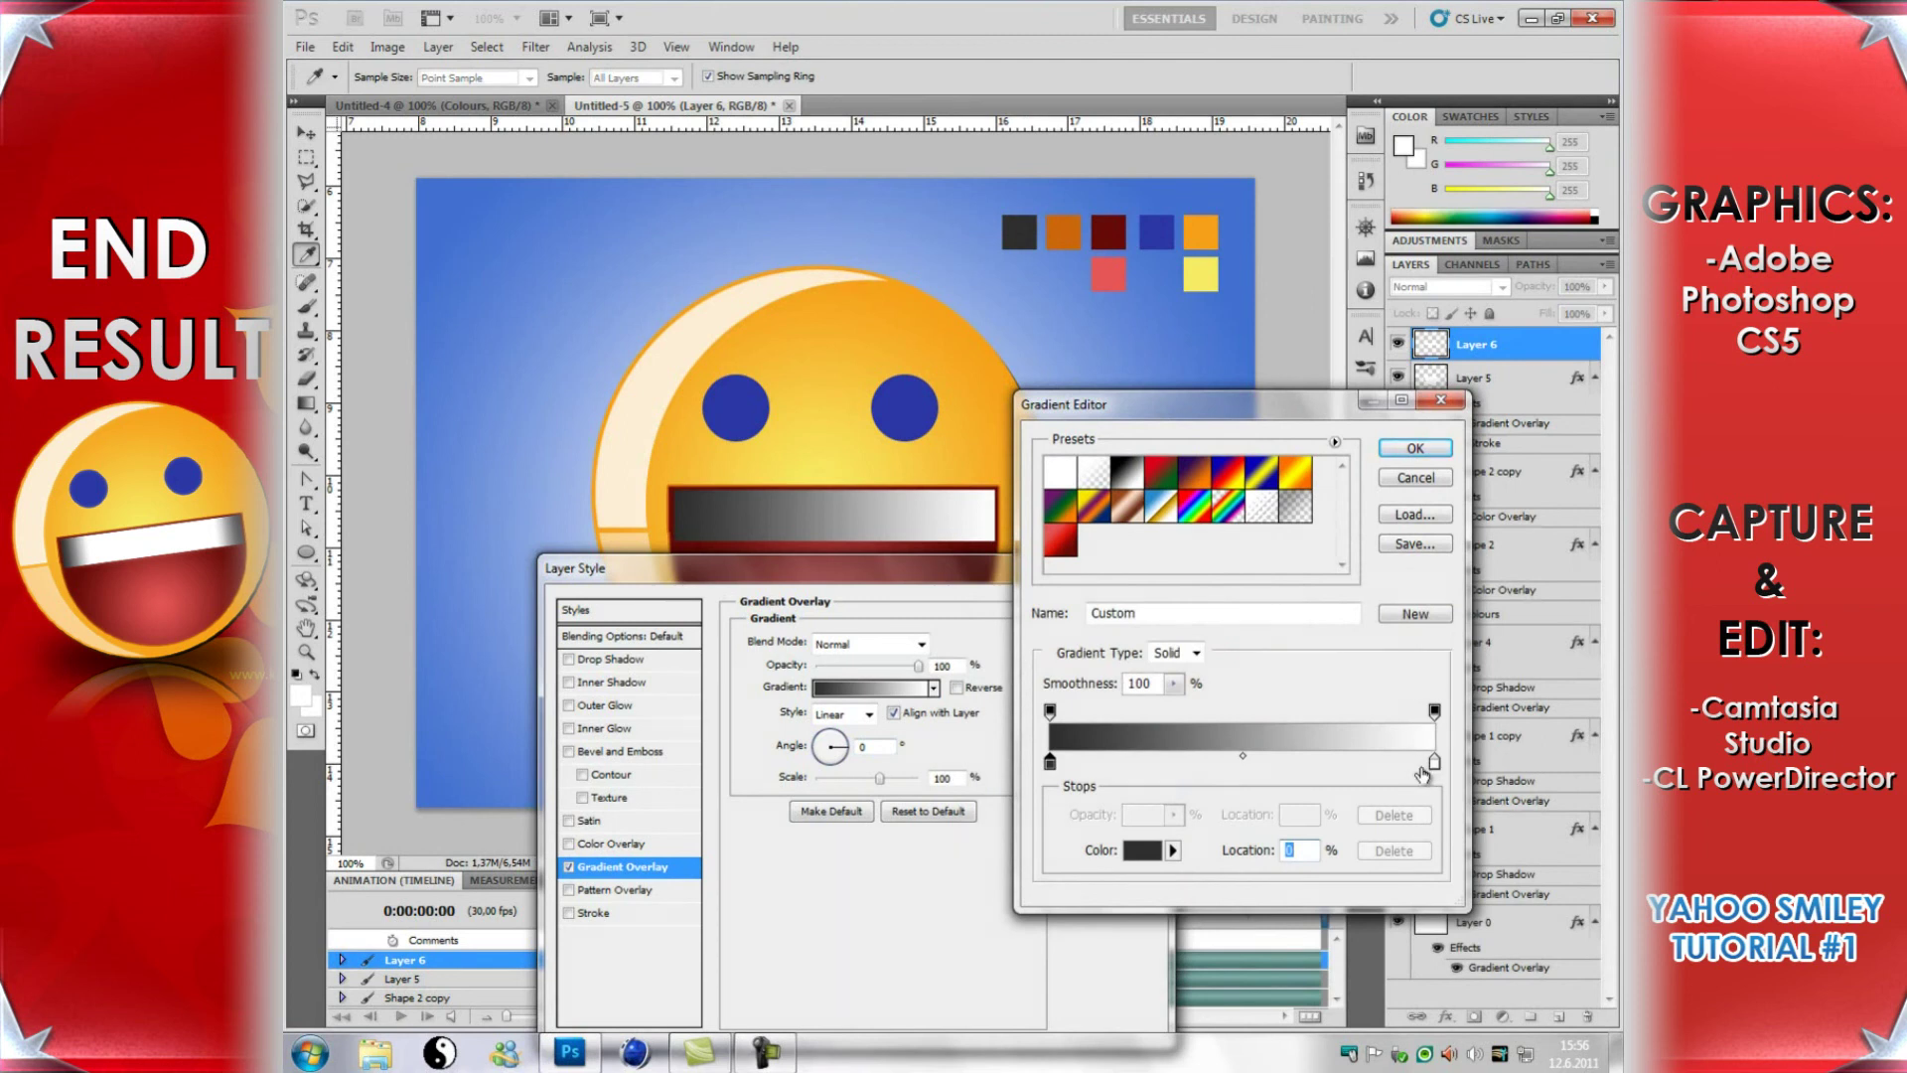
{"action": "left_click_drag", "start_coordinate": [1437, 773], "coordinate": [1257, 780]}
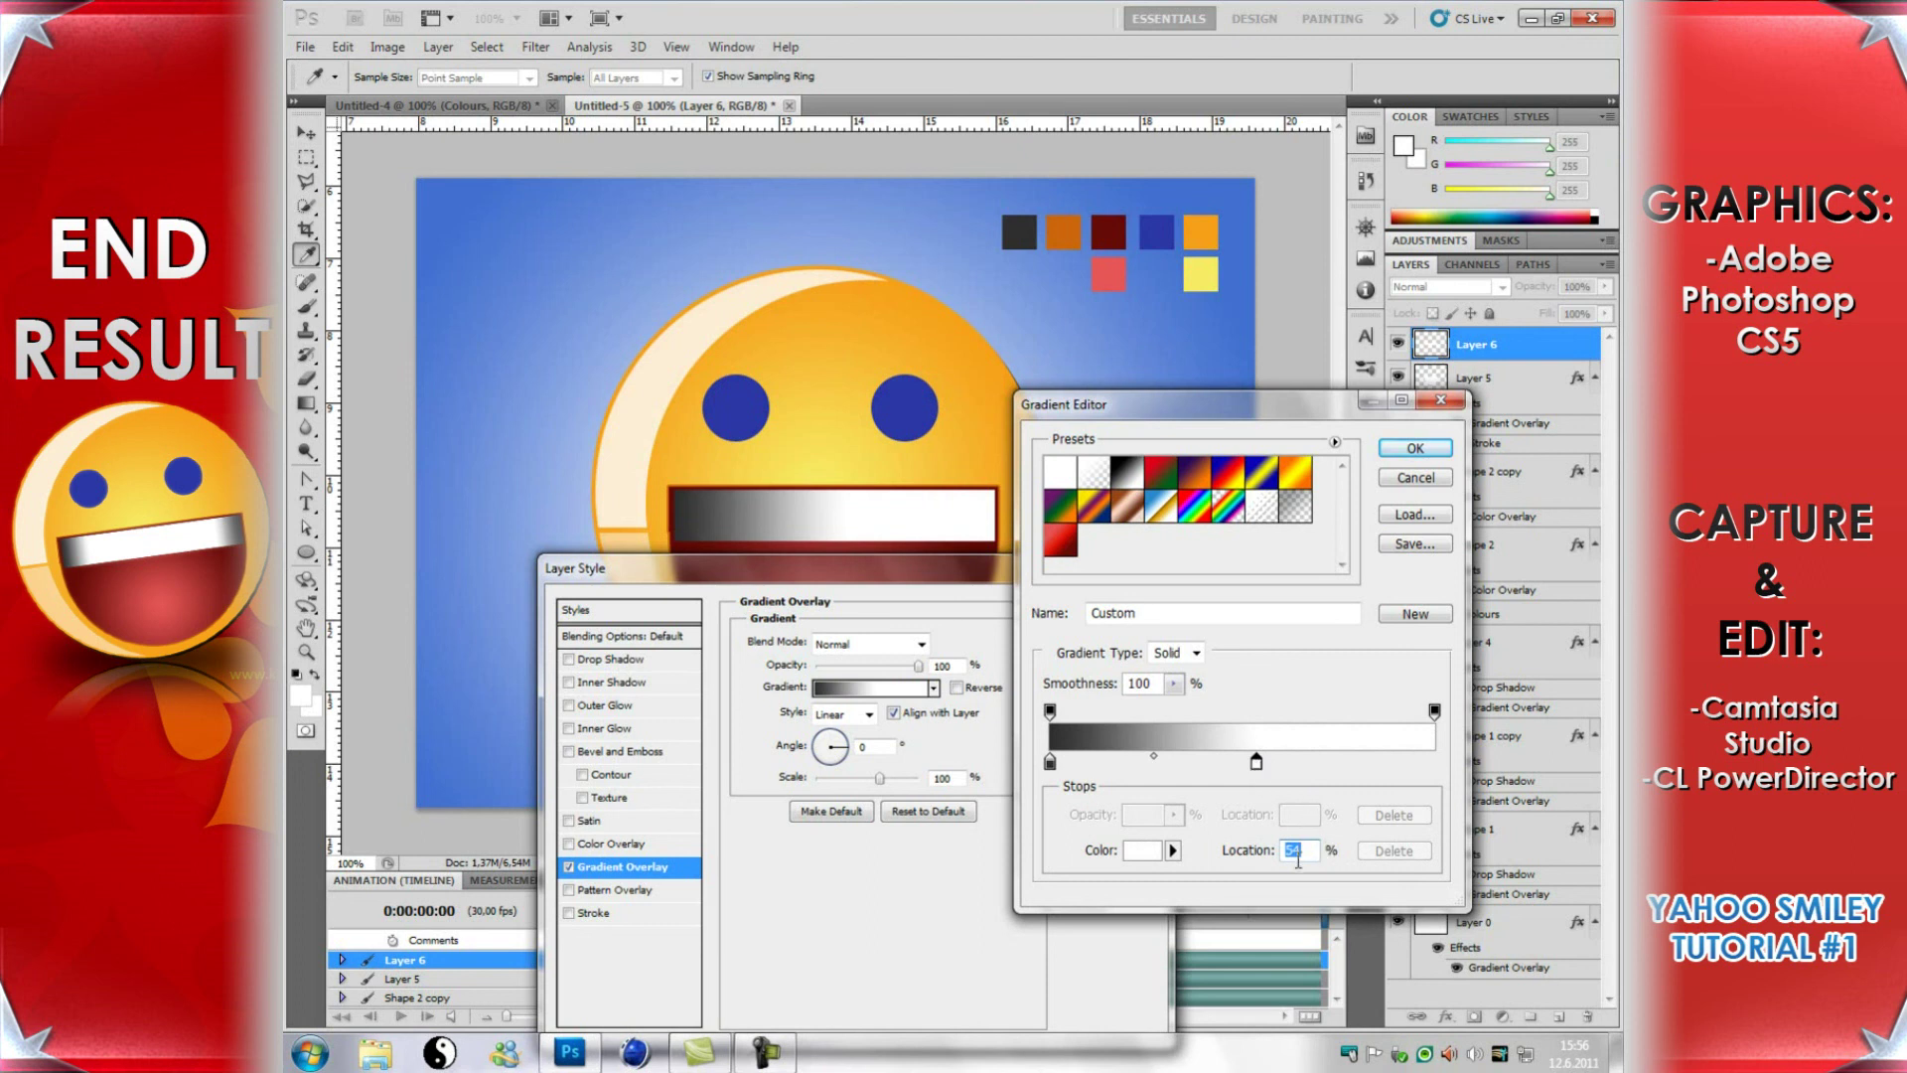
{"action": "type", "text": "15"}
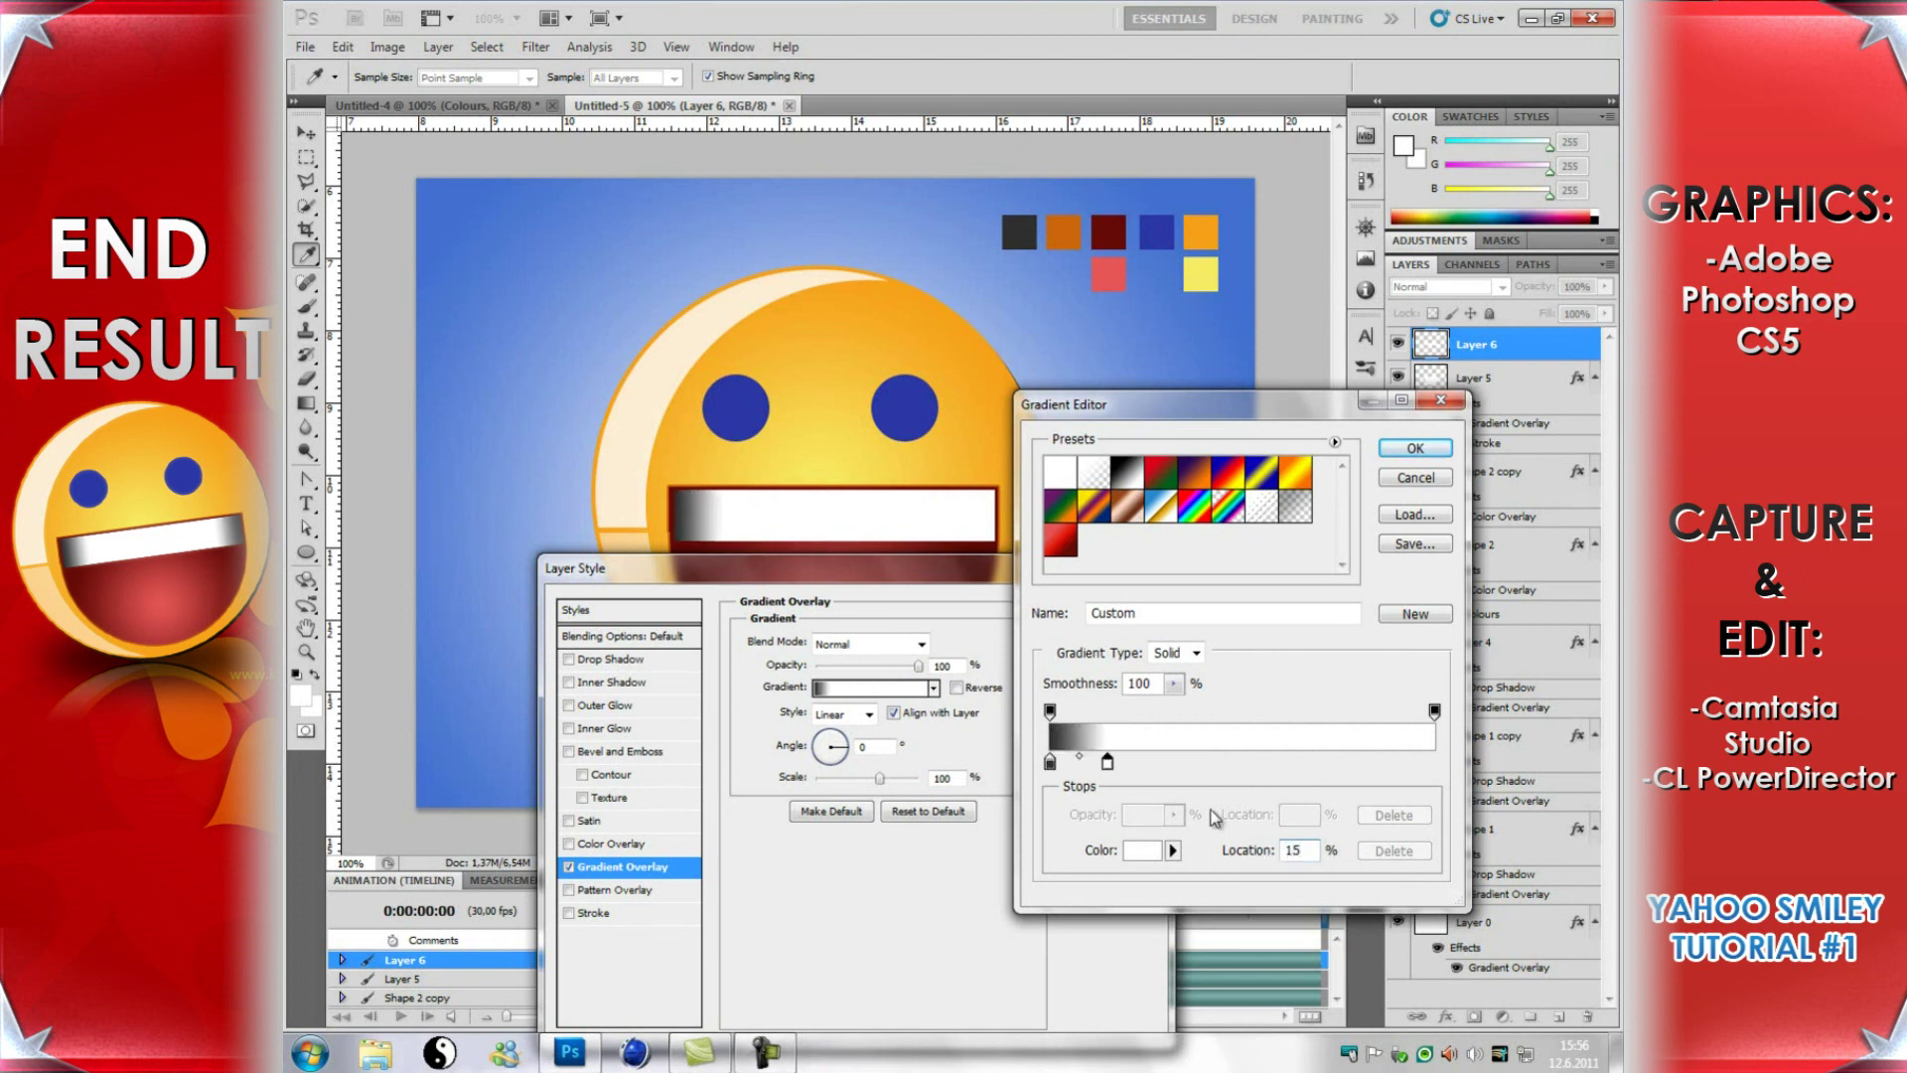
Step: Add a dark grey stop at 100% and a second white stop at 85%, then confirm the gradient
{"action": "left_click", "coordinate": [1050, 762]}
{"action": "left_click", "coordinate": [1352, 762]}
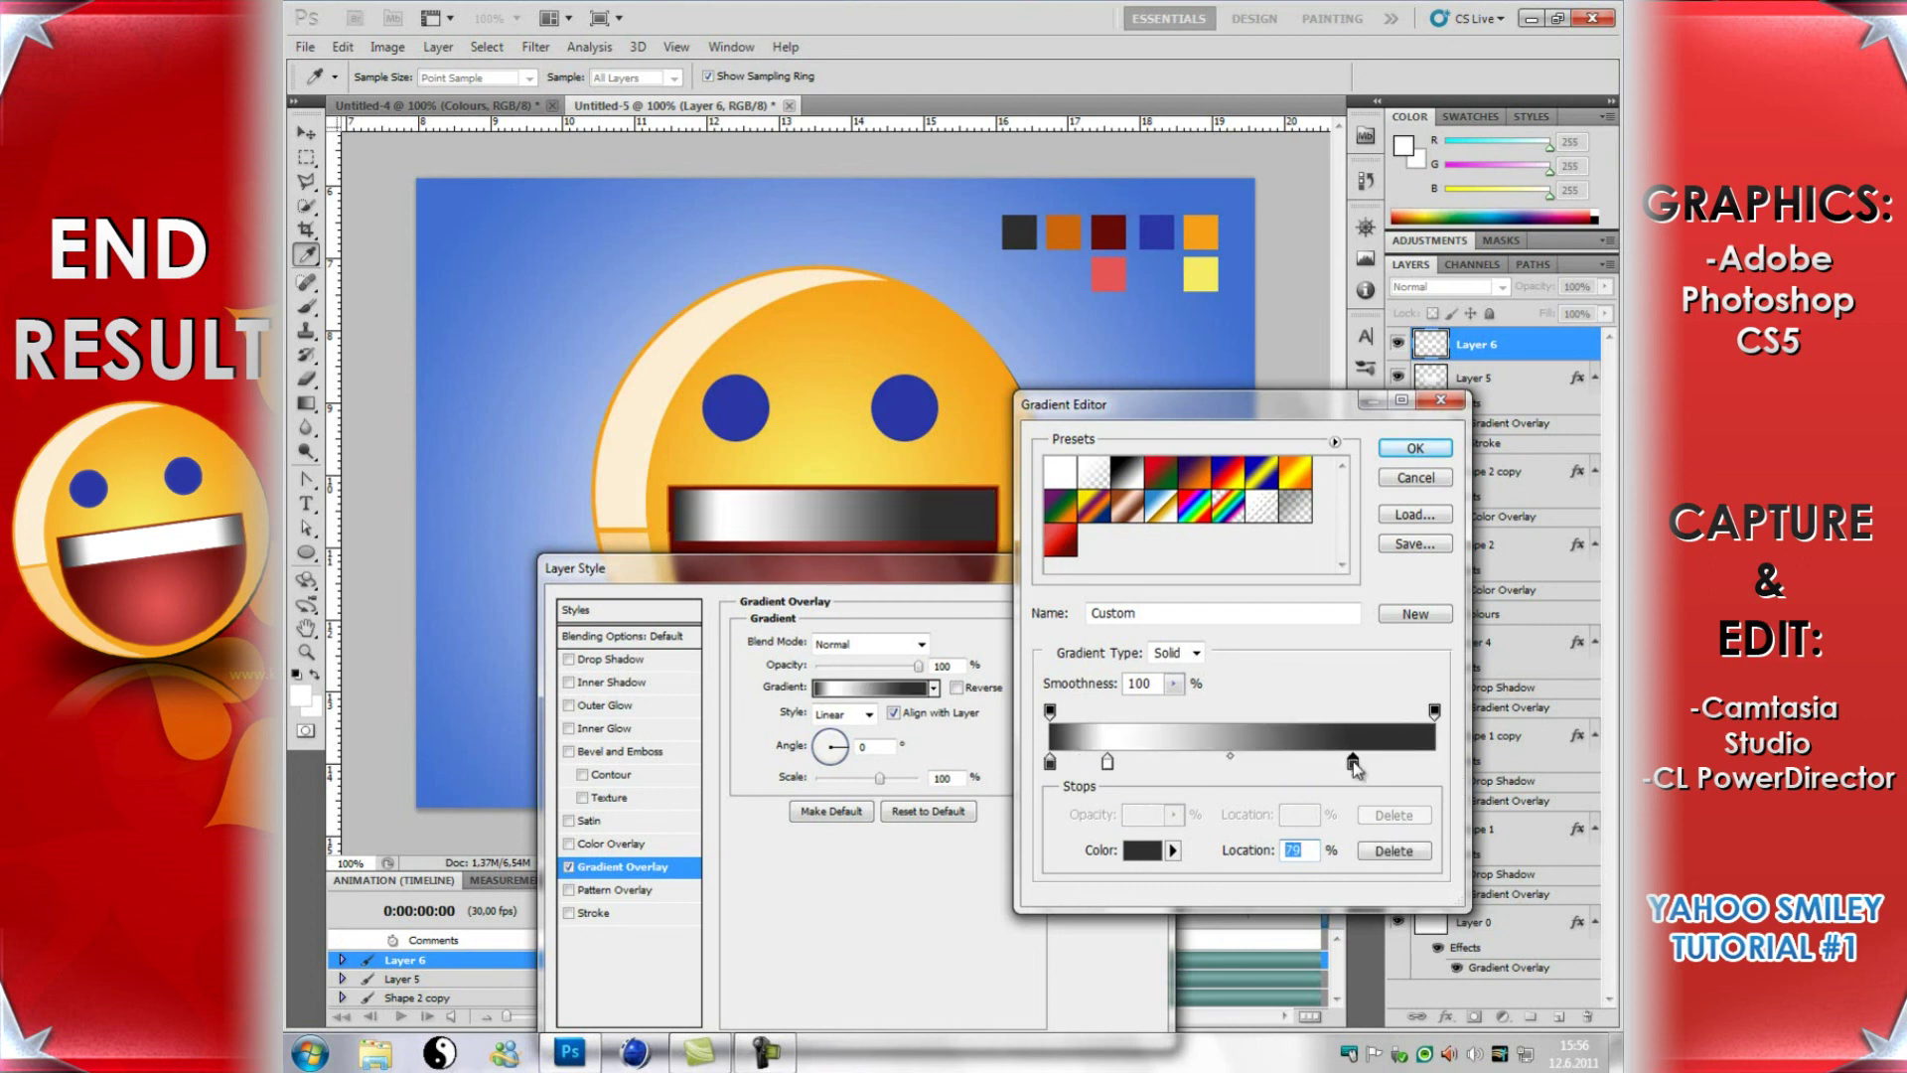
{"action": "left_click_drag", "start_coordinate": [1353, 761], "coordinate": [1475, 769]}
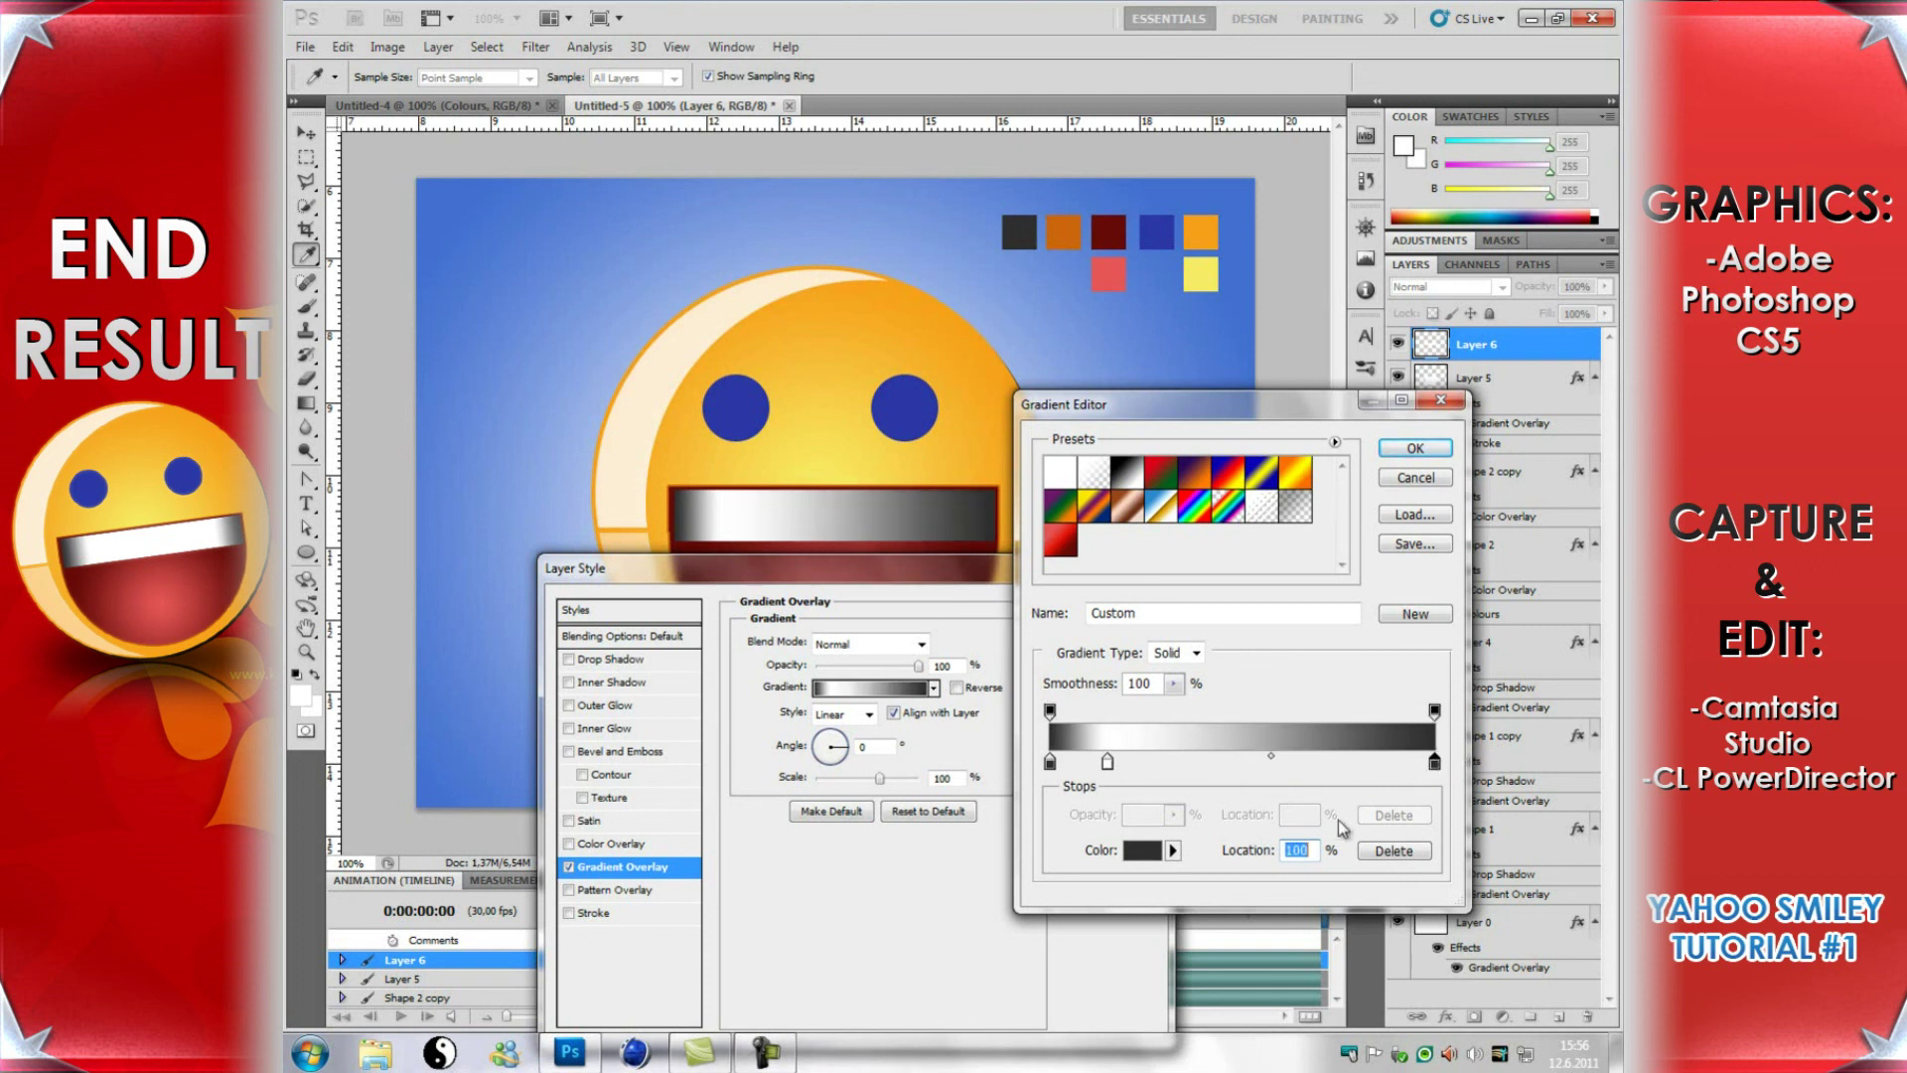
{"action": "left_click", "coordinate": [1108, 762]}
{"action": "left_click_drag", "start_coordinate": [1321, 762], "coordinate": [1344, 761]}
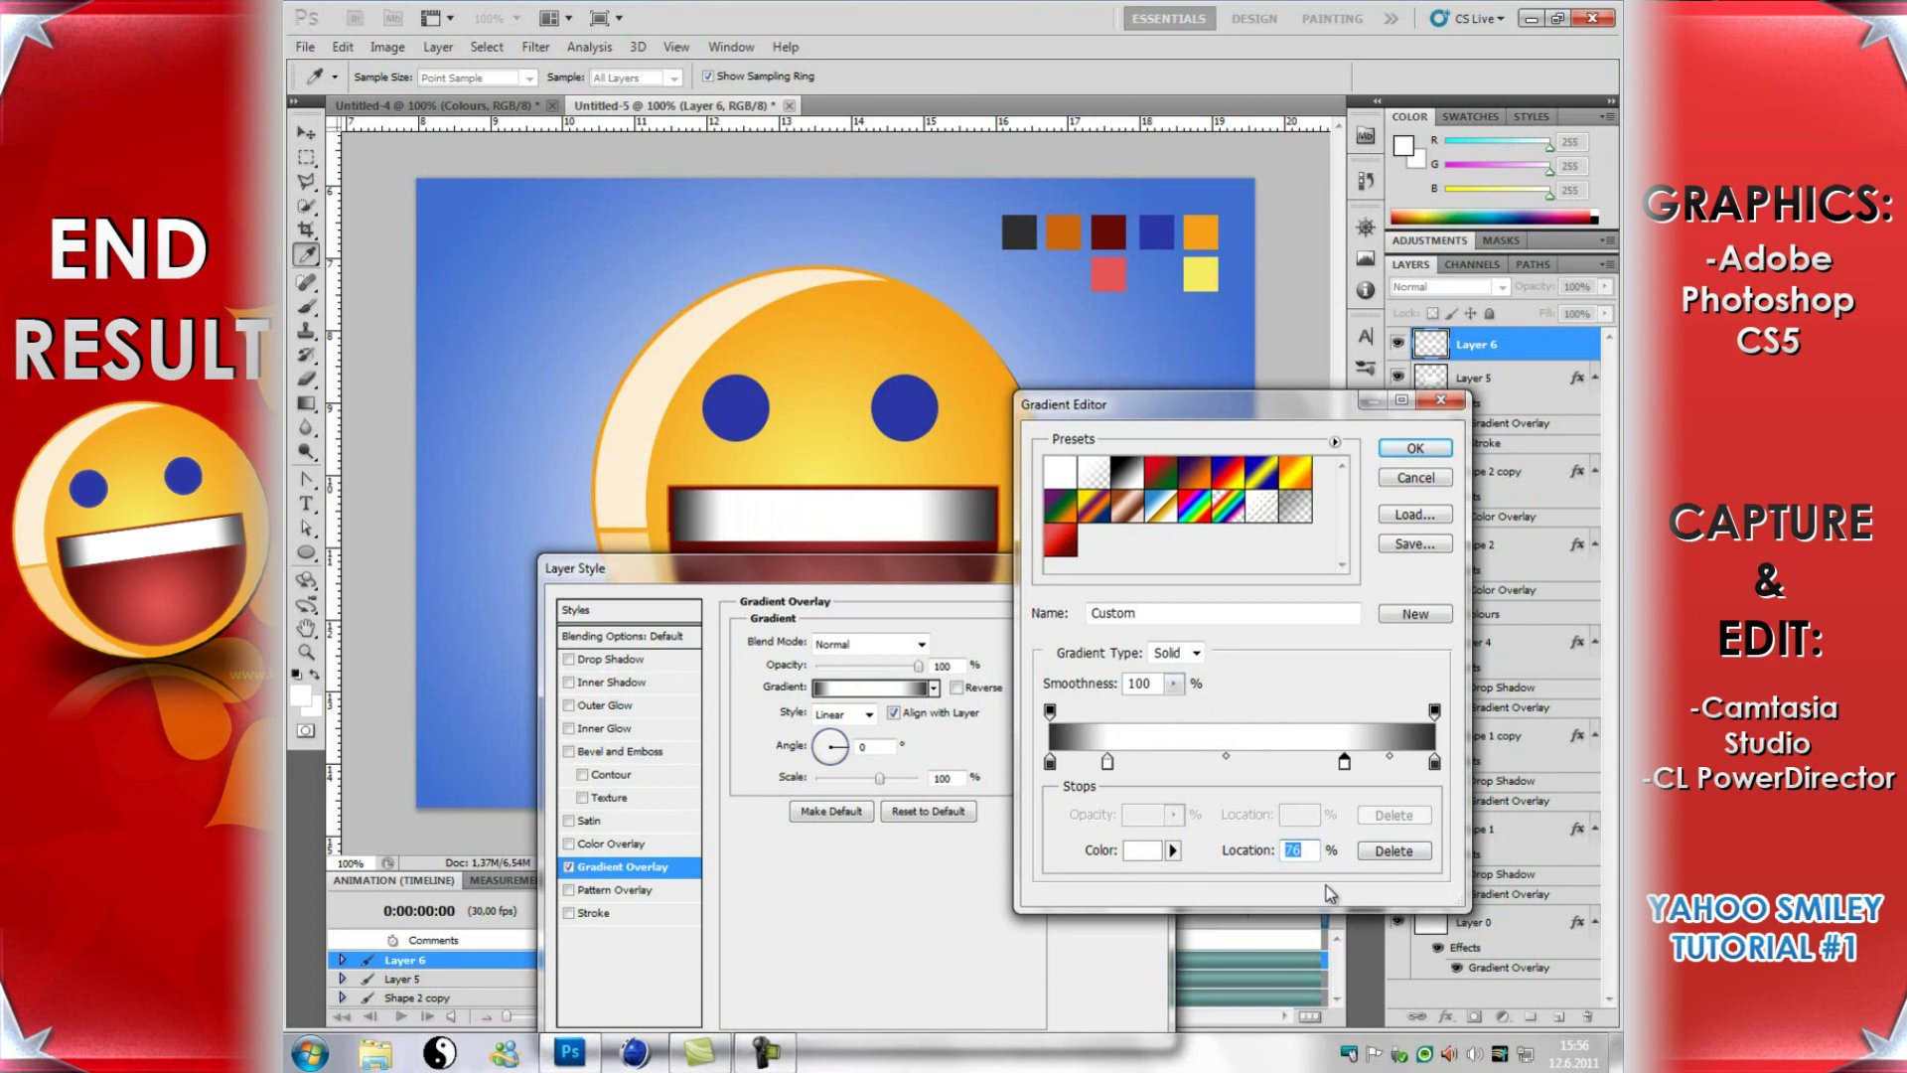
{"action": "type", "text": "85"}
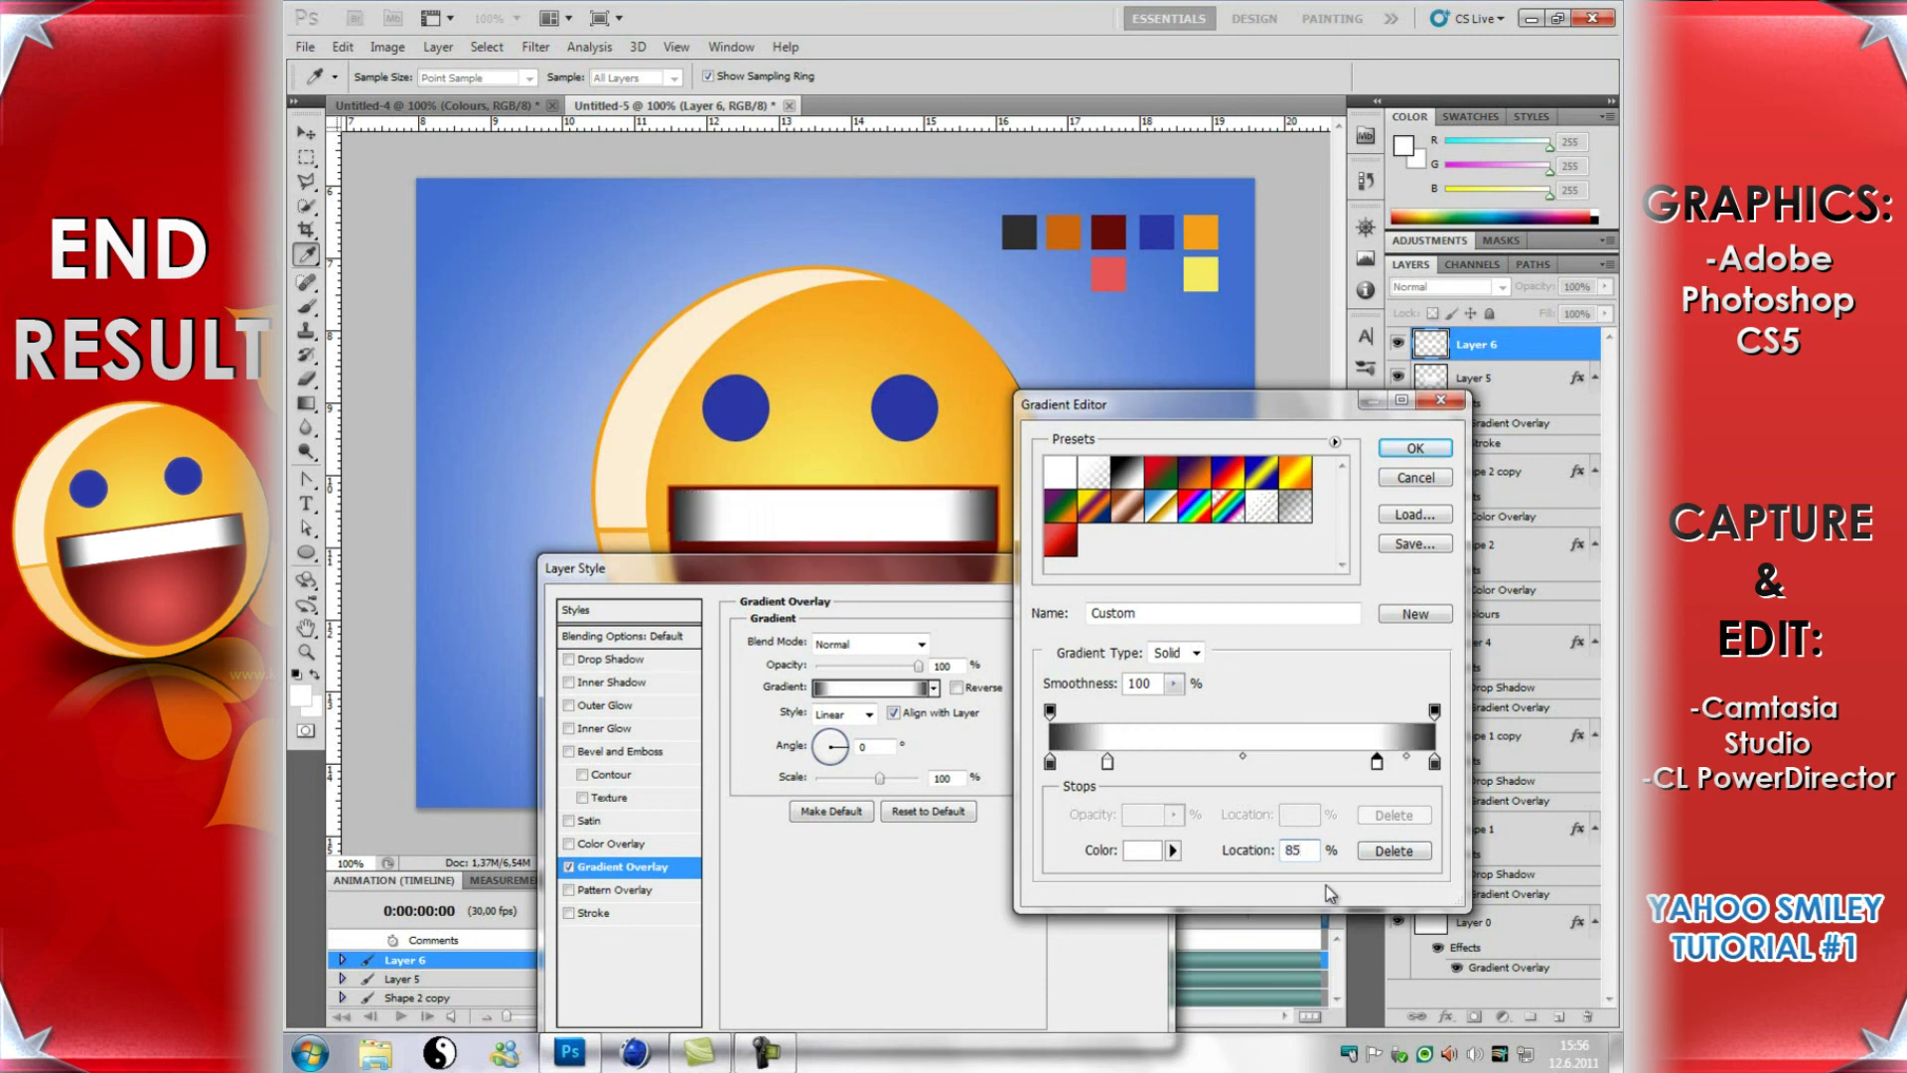
{"action": "left_click", "coordinate": [1429, 447]}
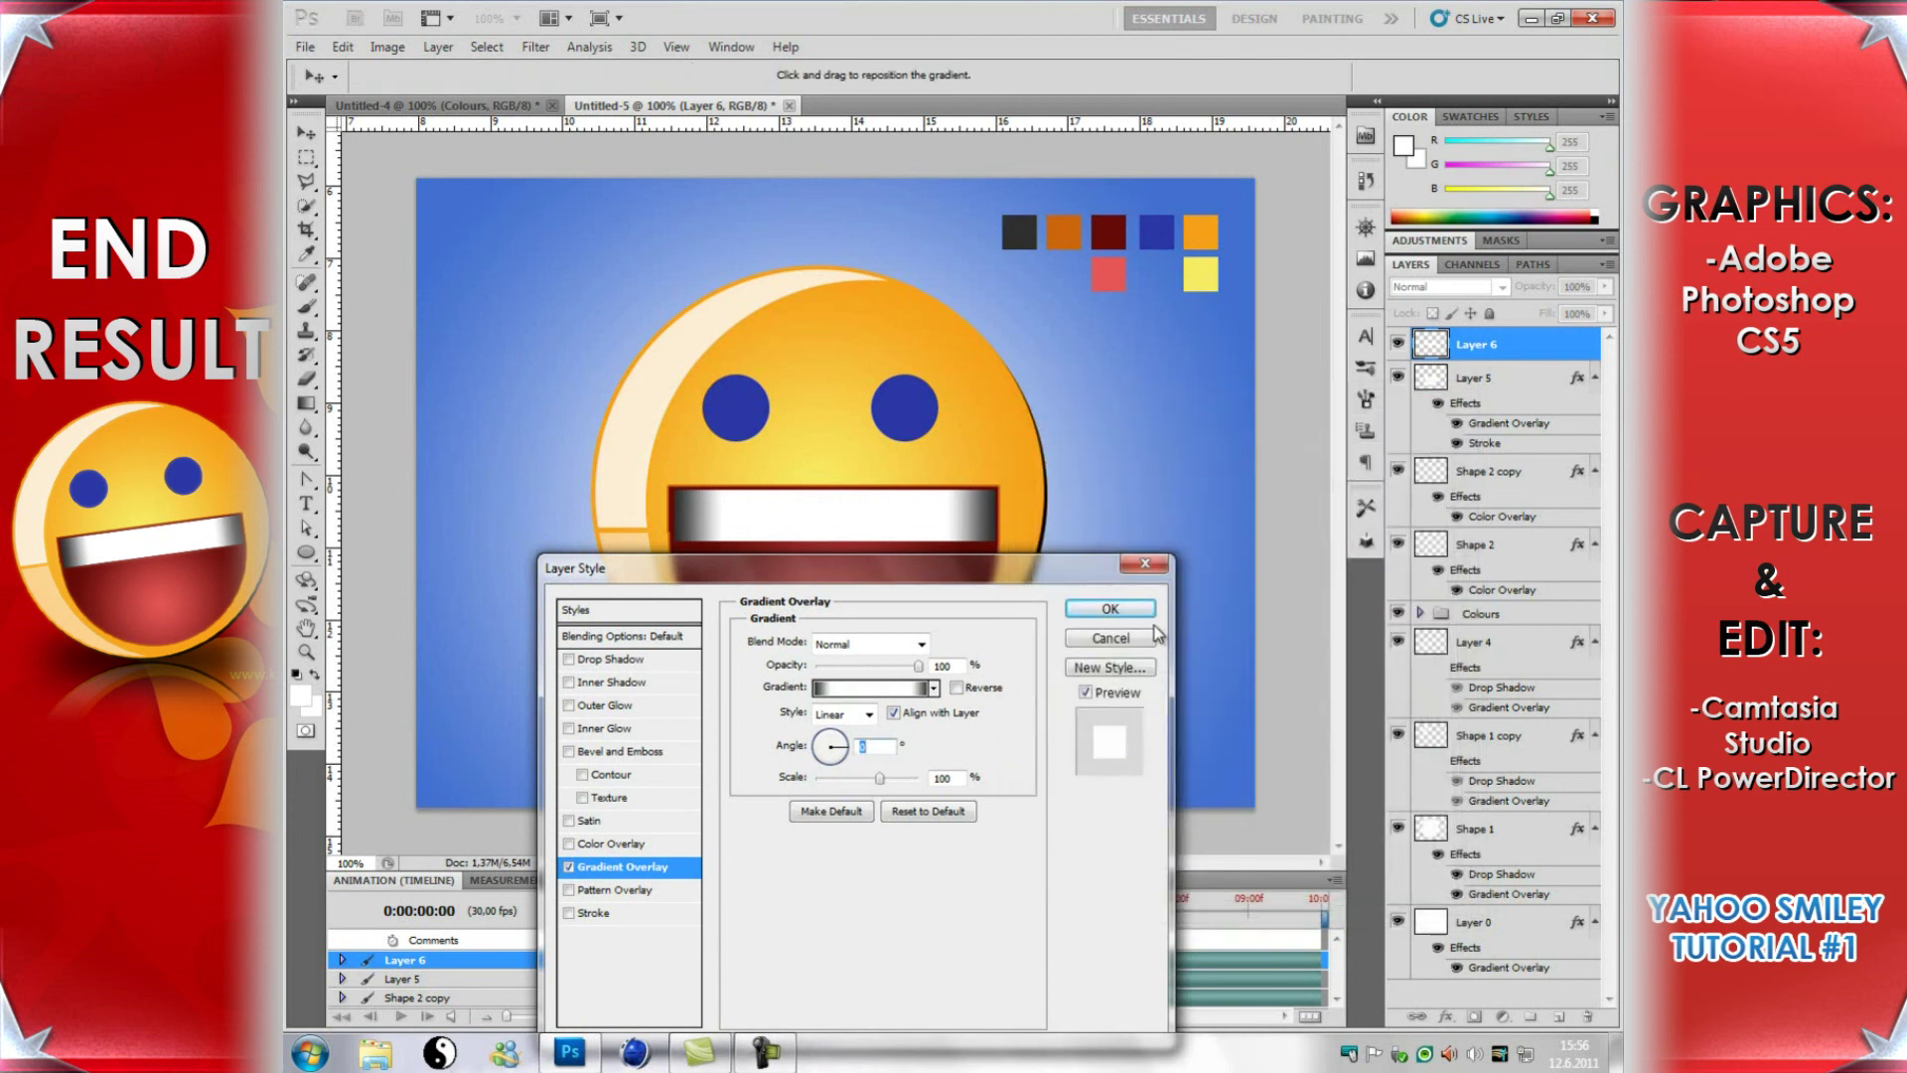
Step: Apply the grey-white teeth Gradient Overlay to Layer 6, then compare Untitled-5 against the pink Untitled-4
{"action": "left_click", "coordinate": [1111, 609]}
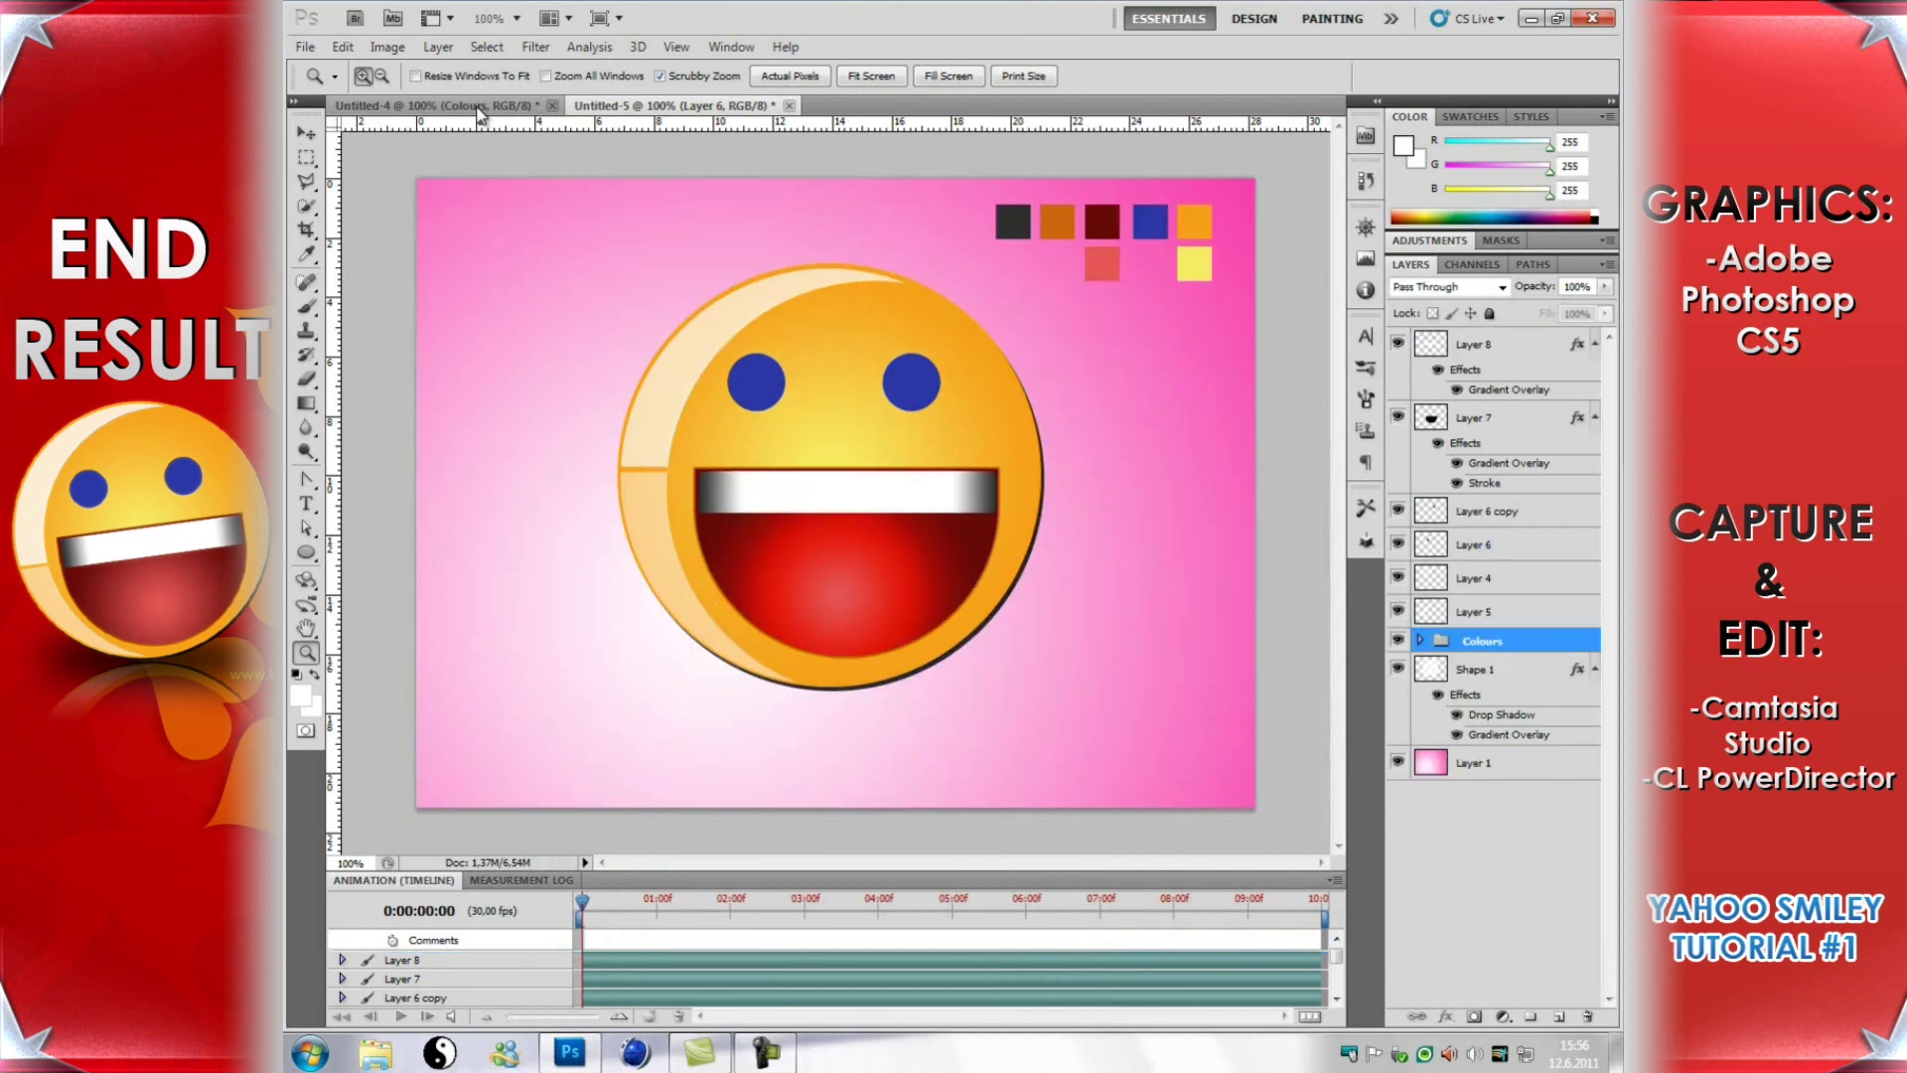
{"action": "left_click", "coordinate": [479, 108]}
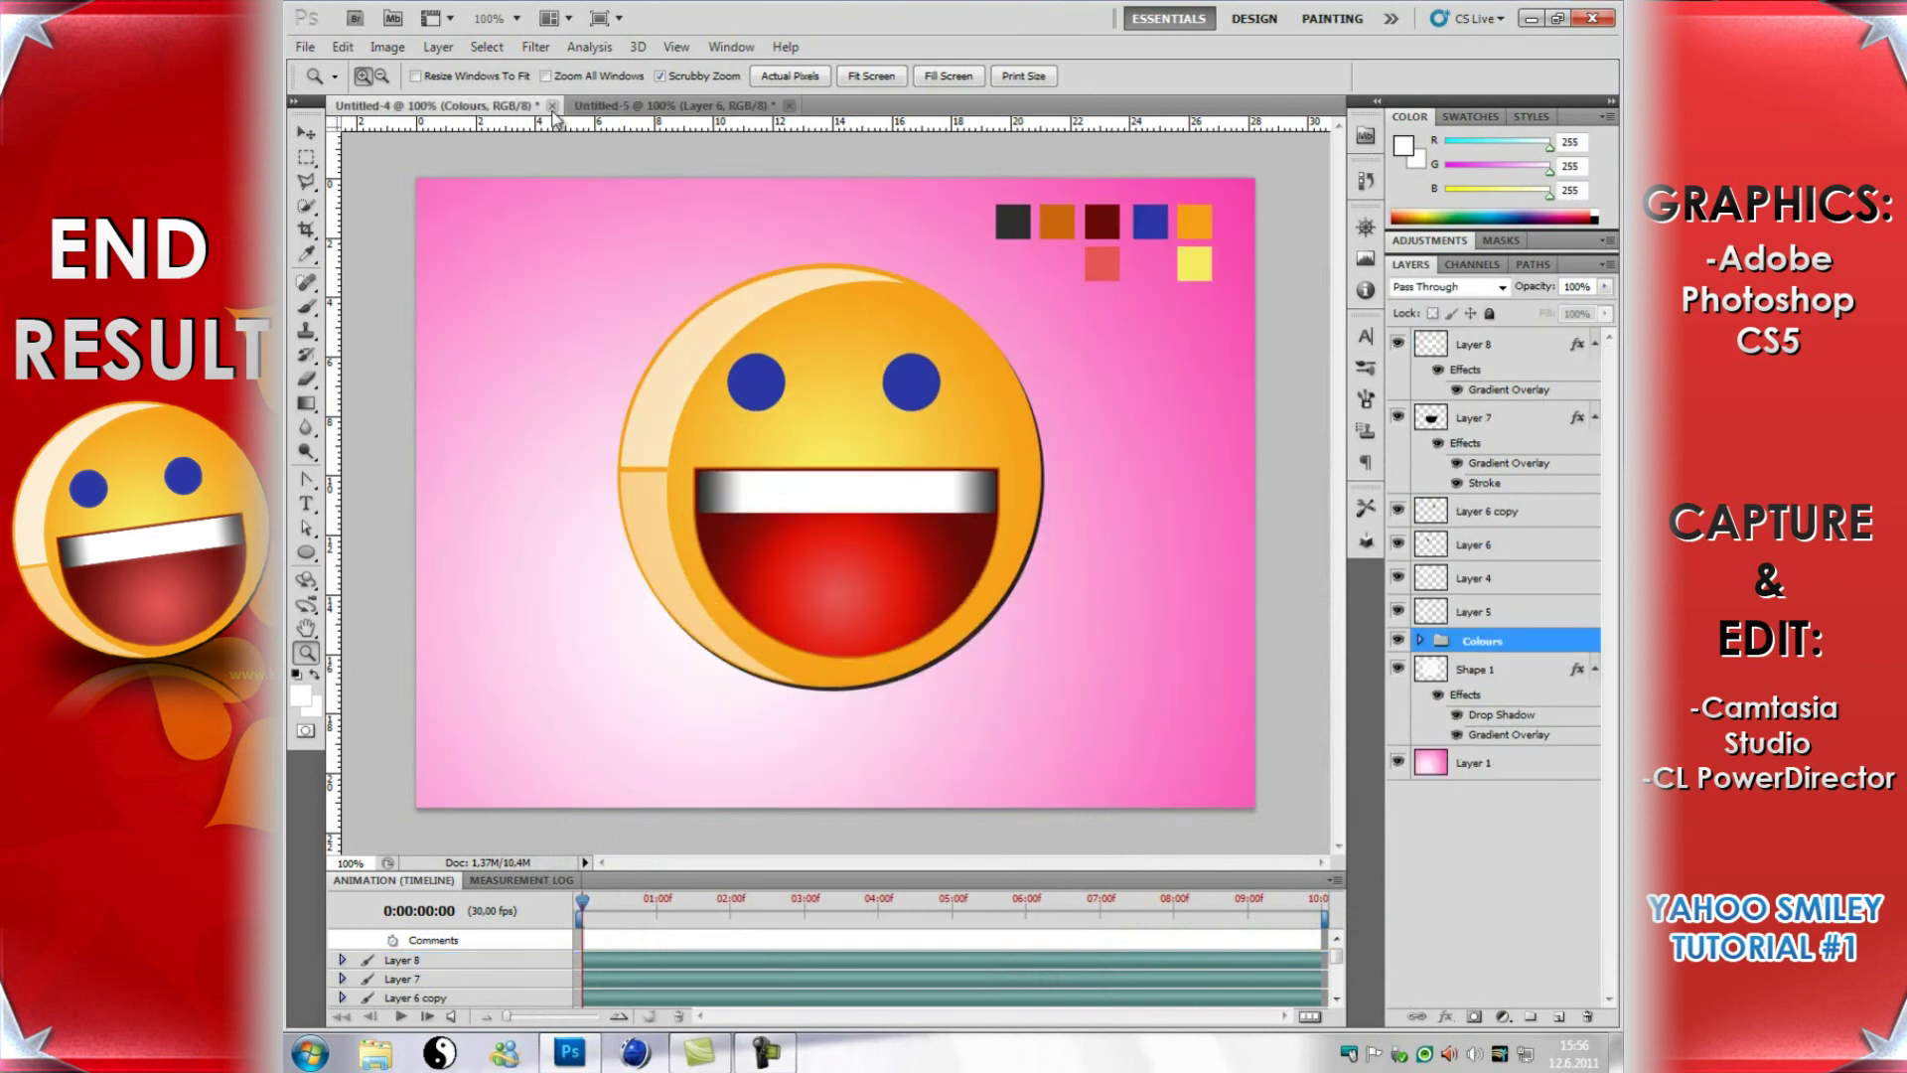
{"action": "left_click", "coordinate": [626, 110]}
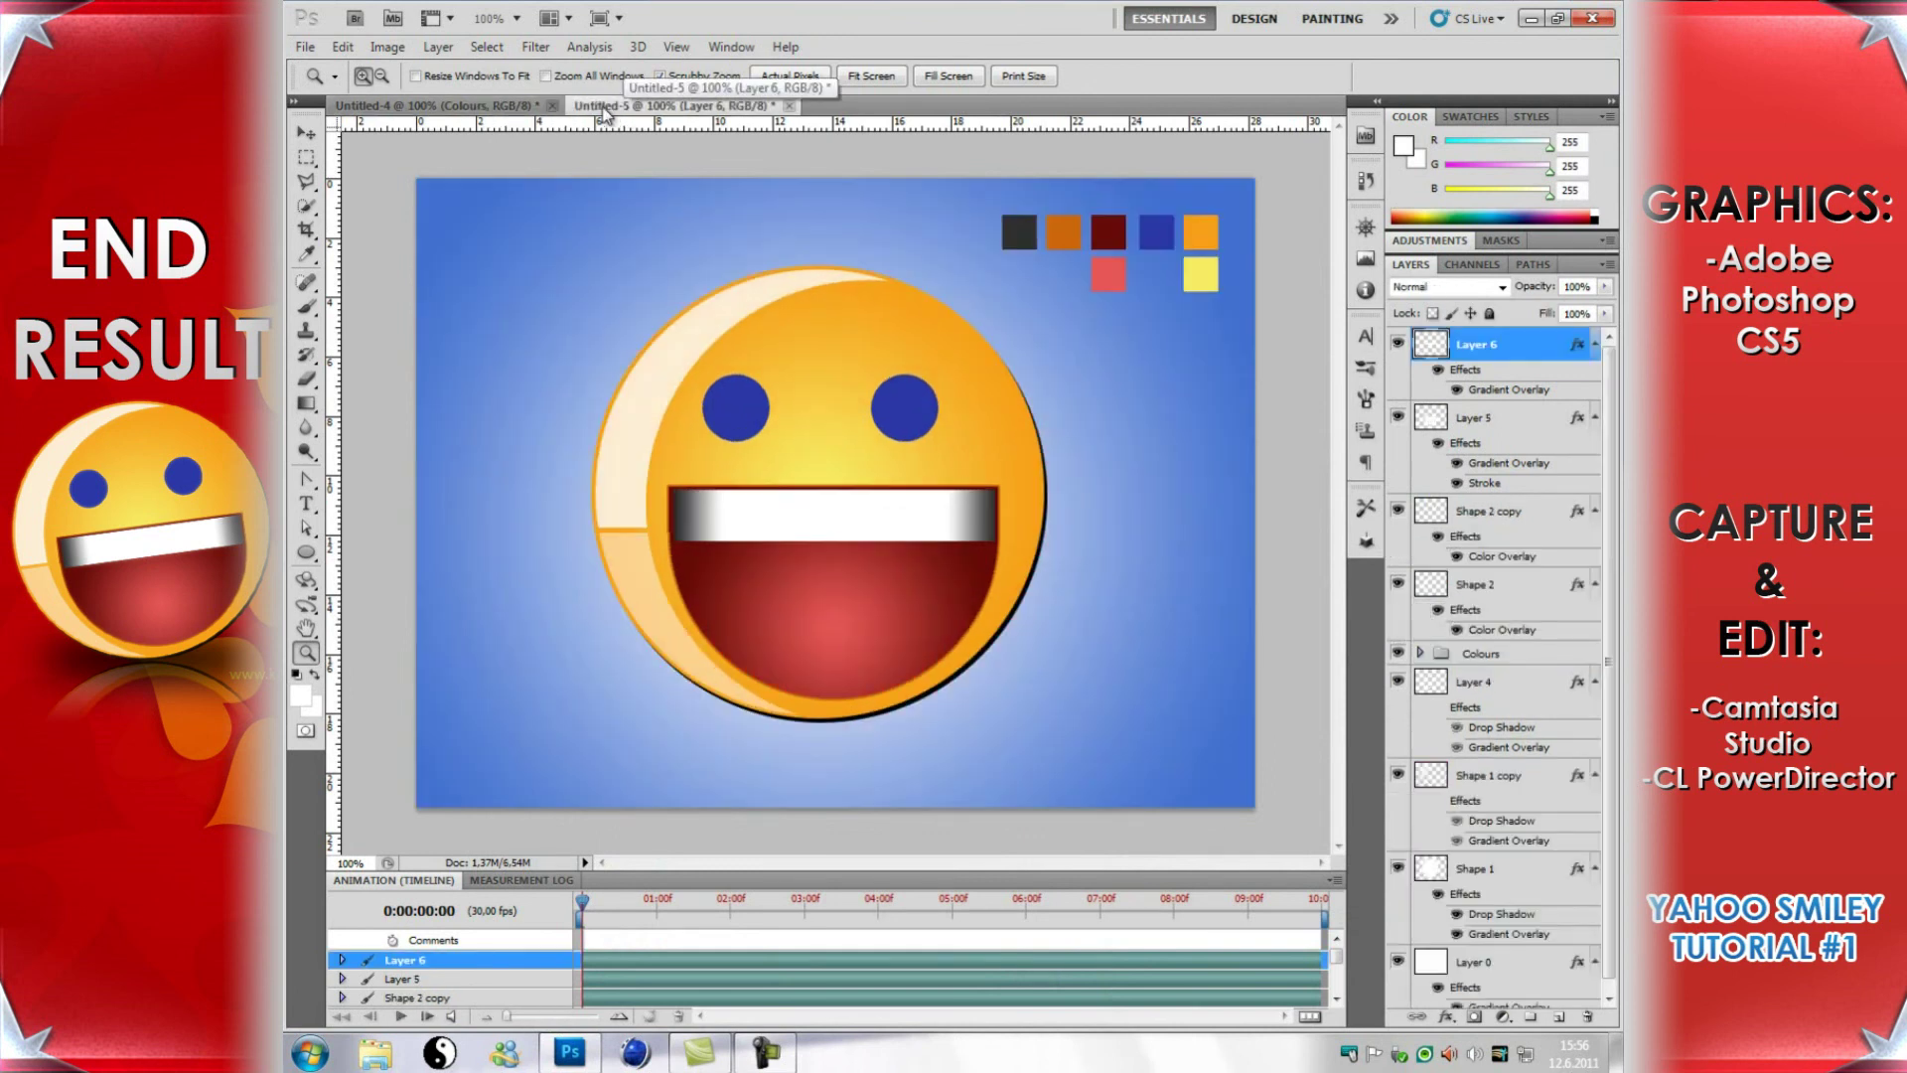
{"action": "left_click", "coordinate": [506, 108]}
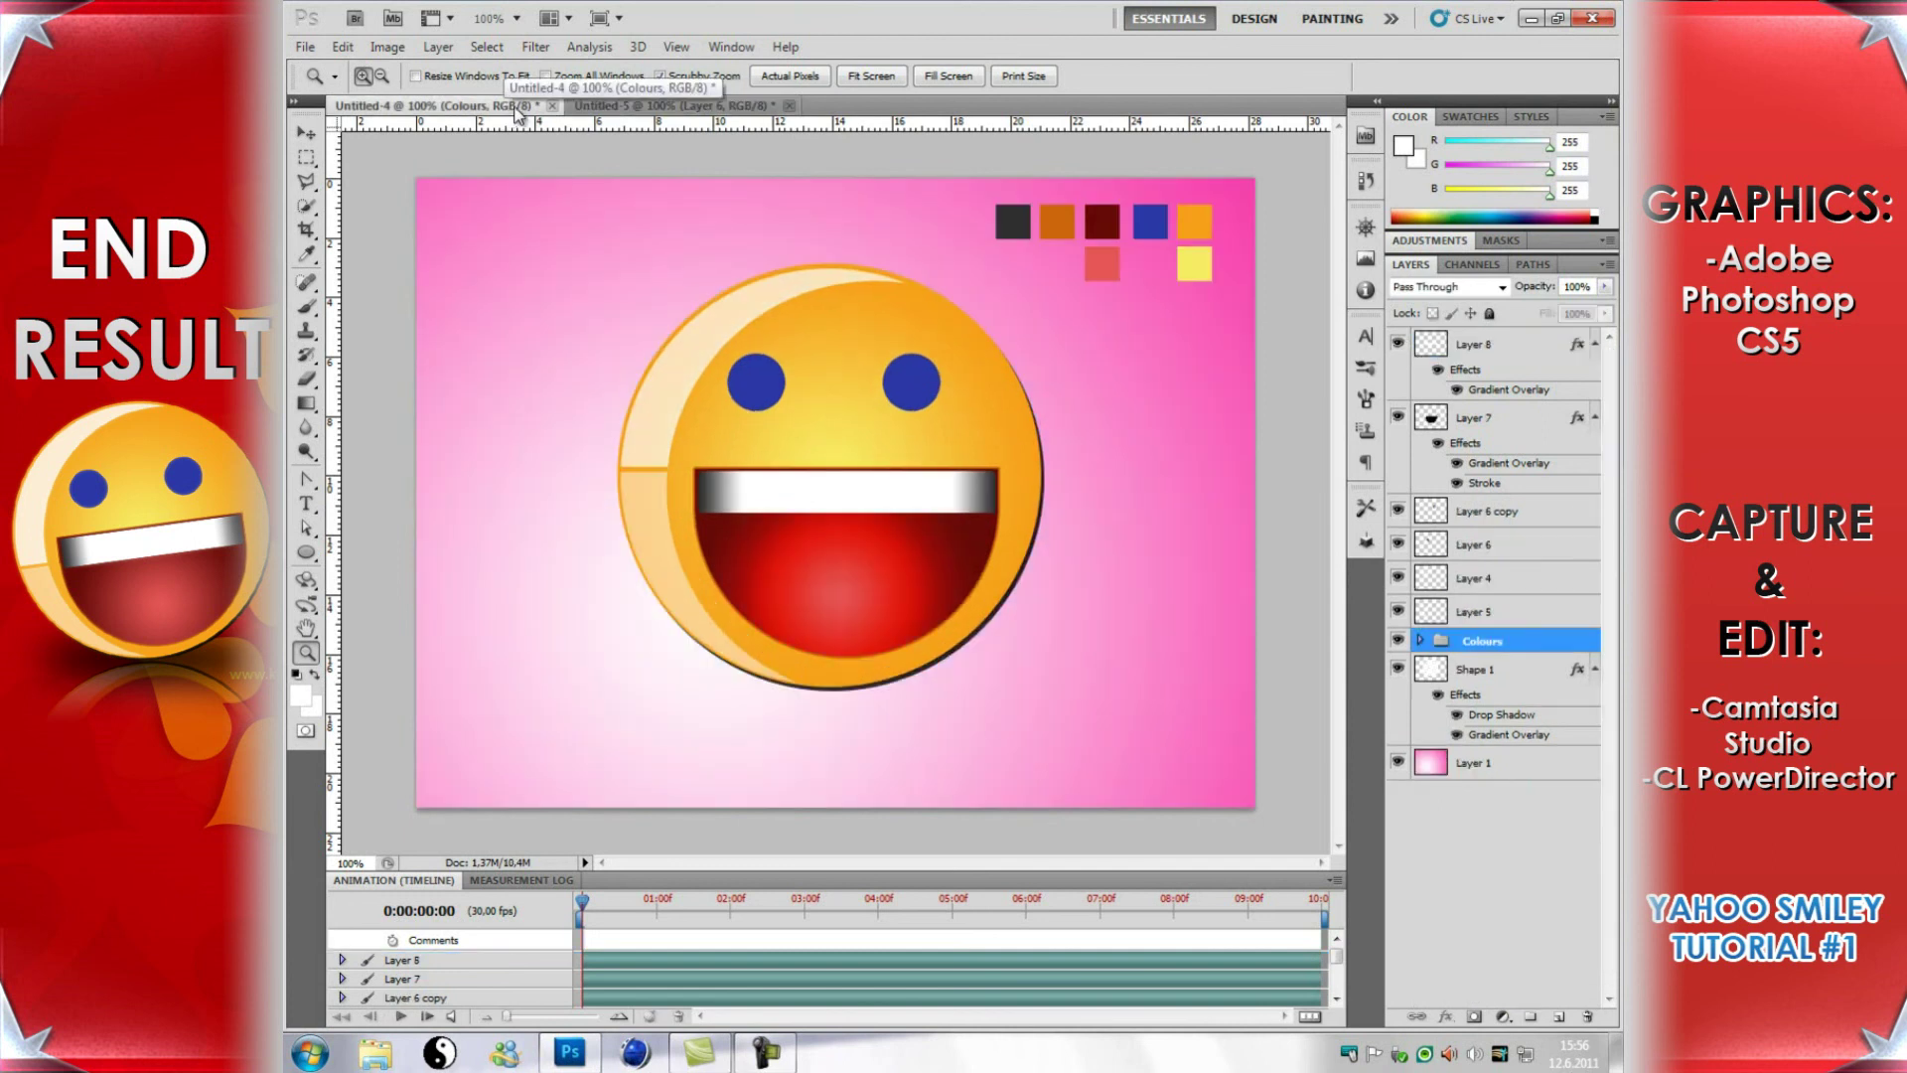
{"action": "left_click", "coordinate": [613, 106]}
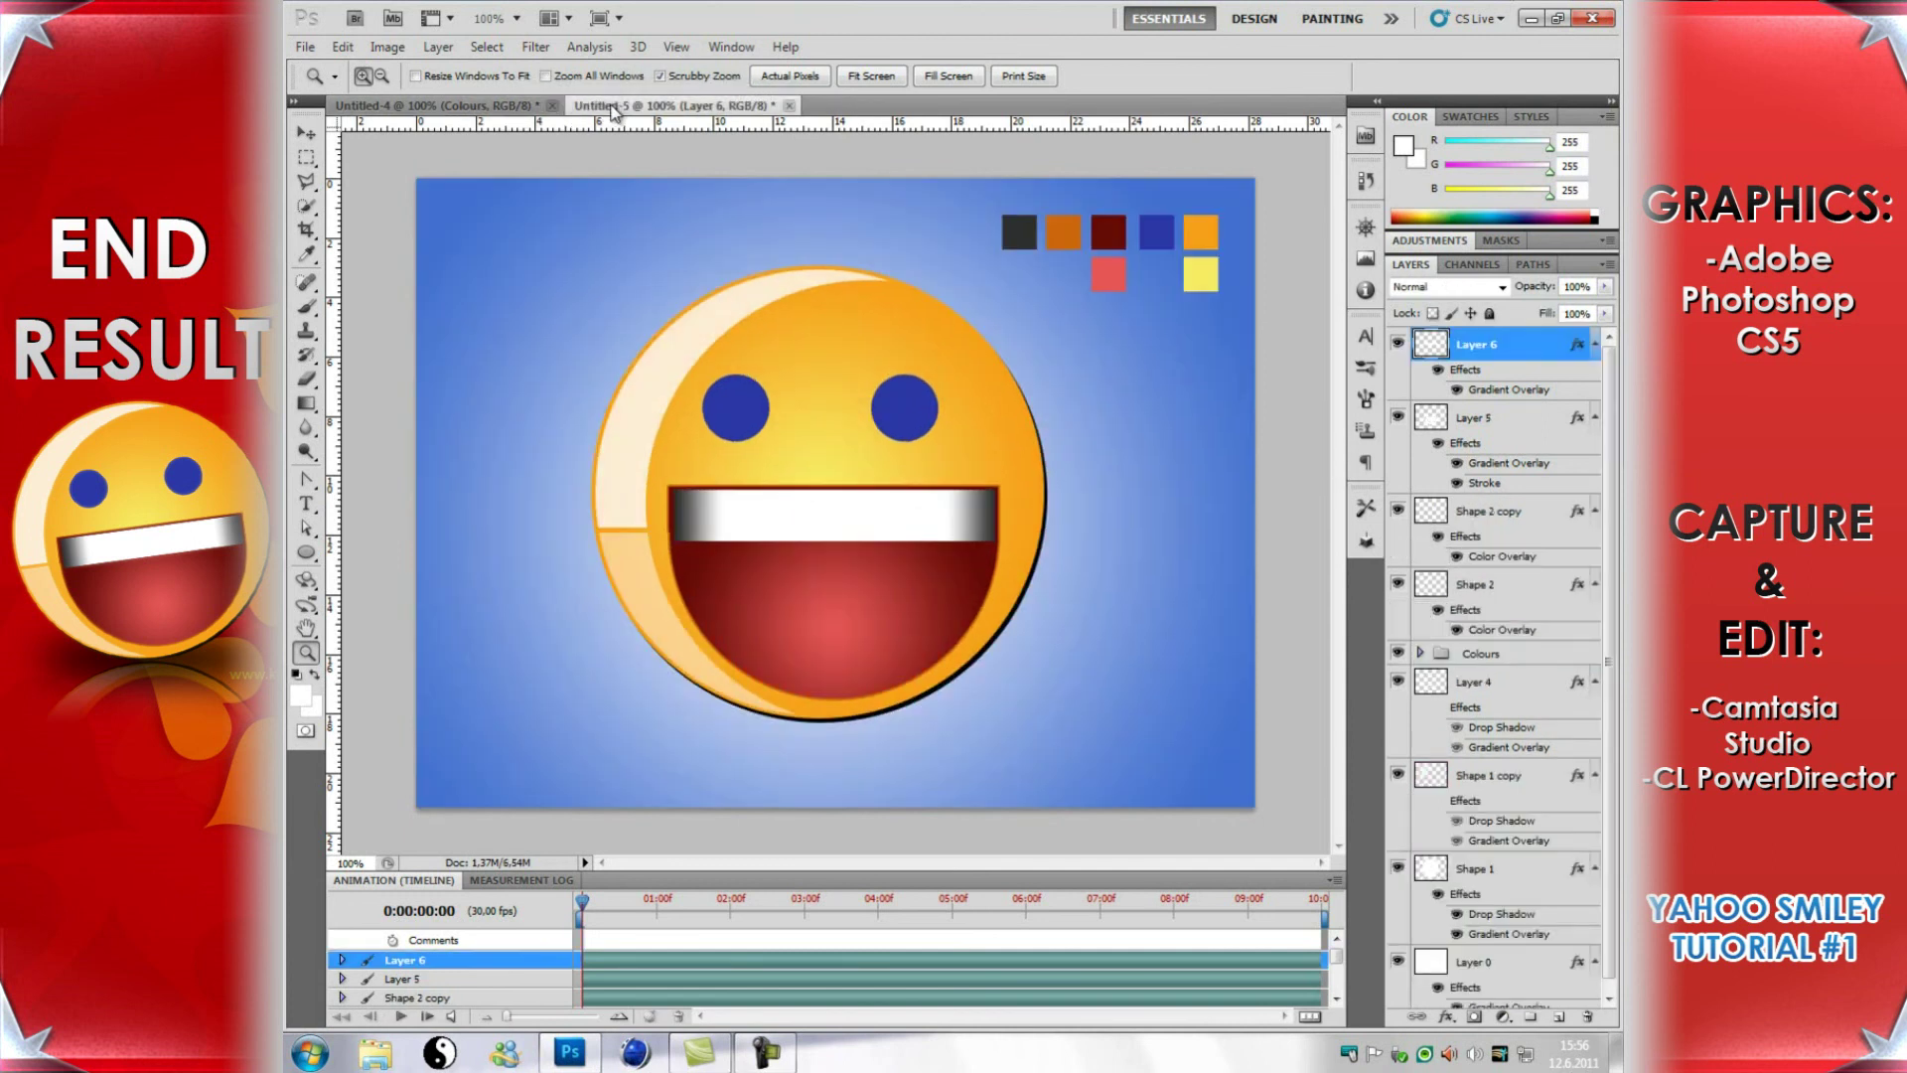